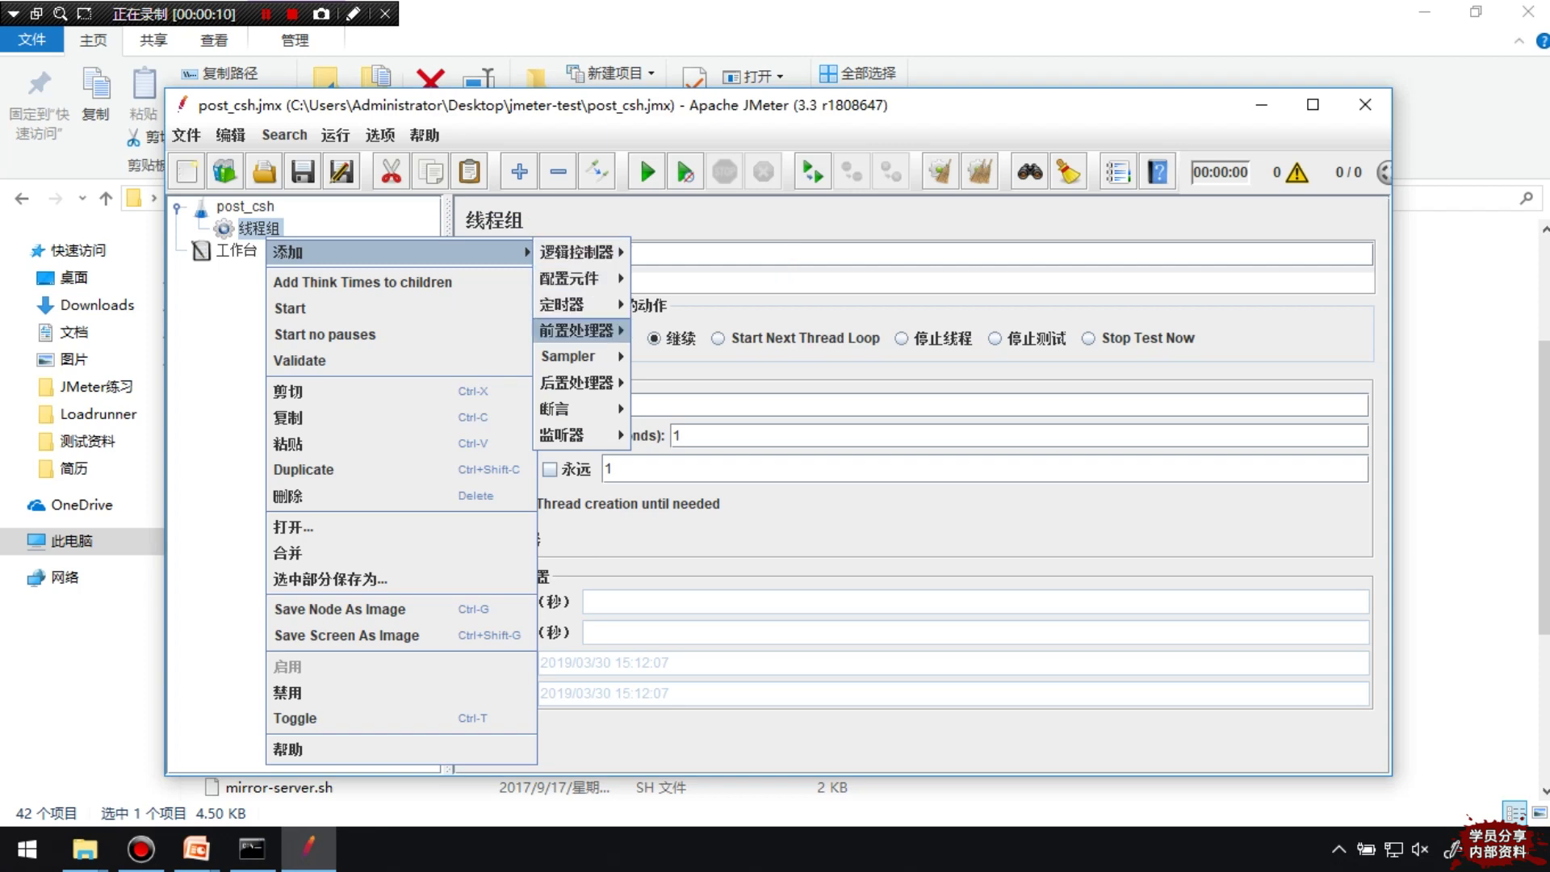
Add an HTTP请求 sampler and a 察看结果树 listener to the post_csh thread group
mouse_move(569, 356)
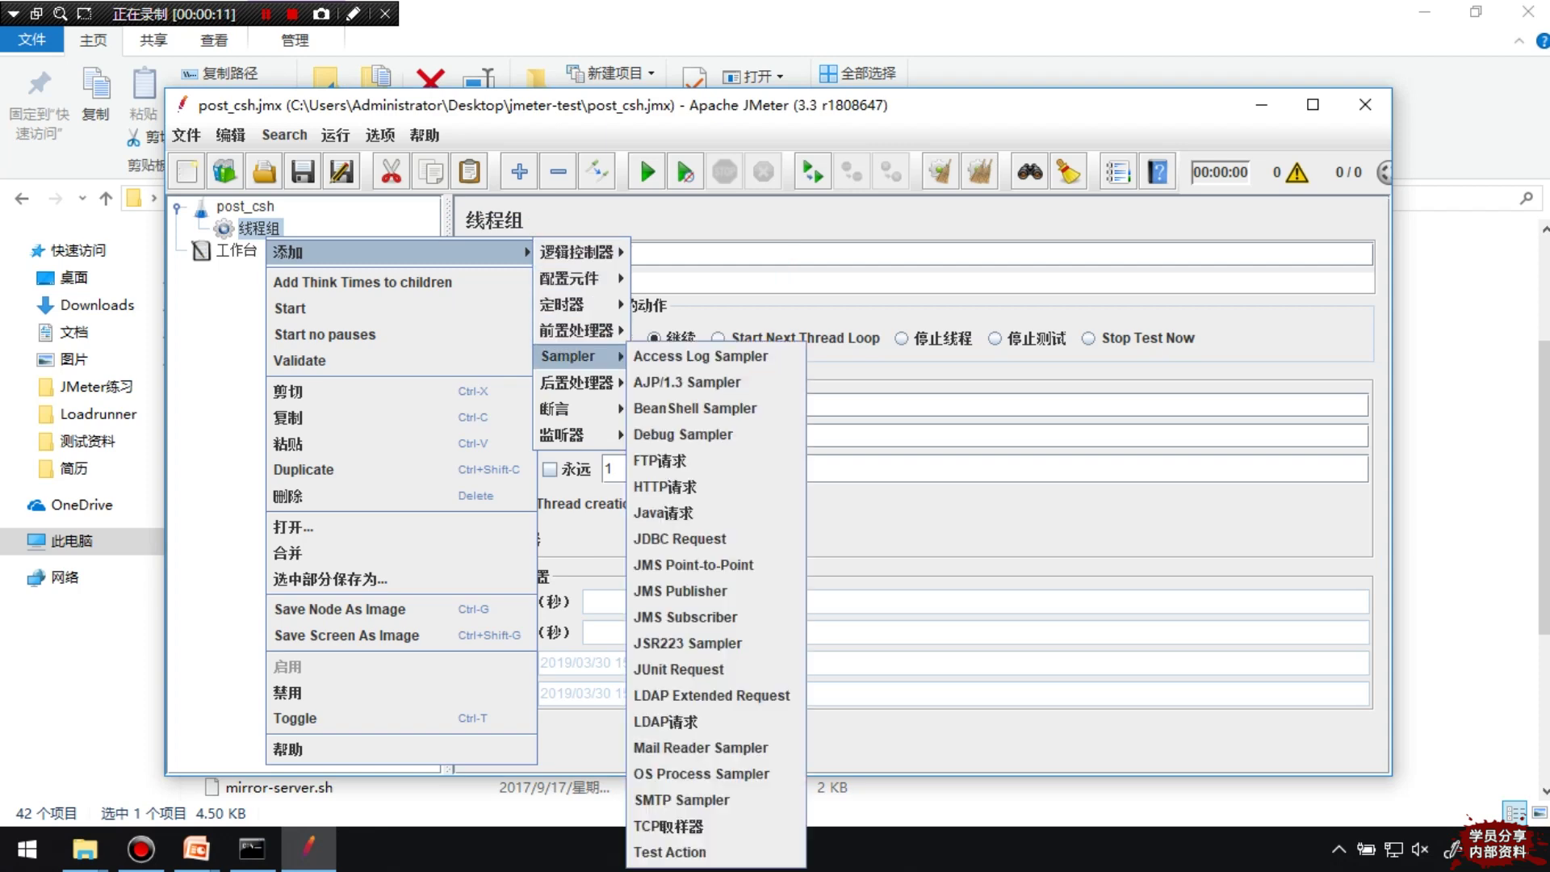
left_click(664, 486)
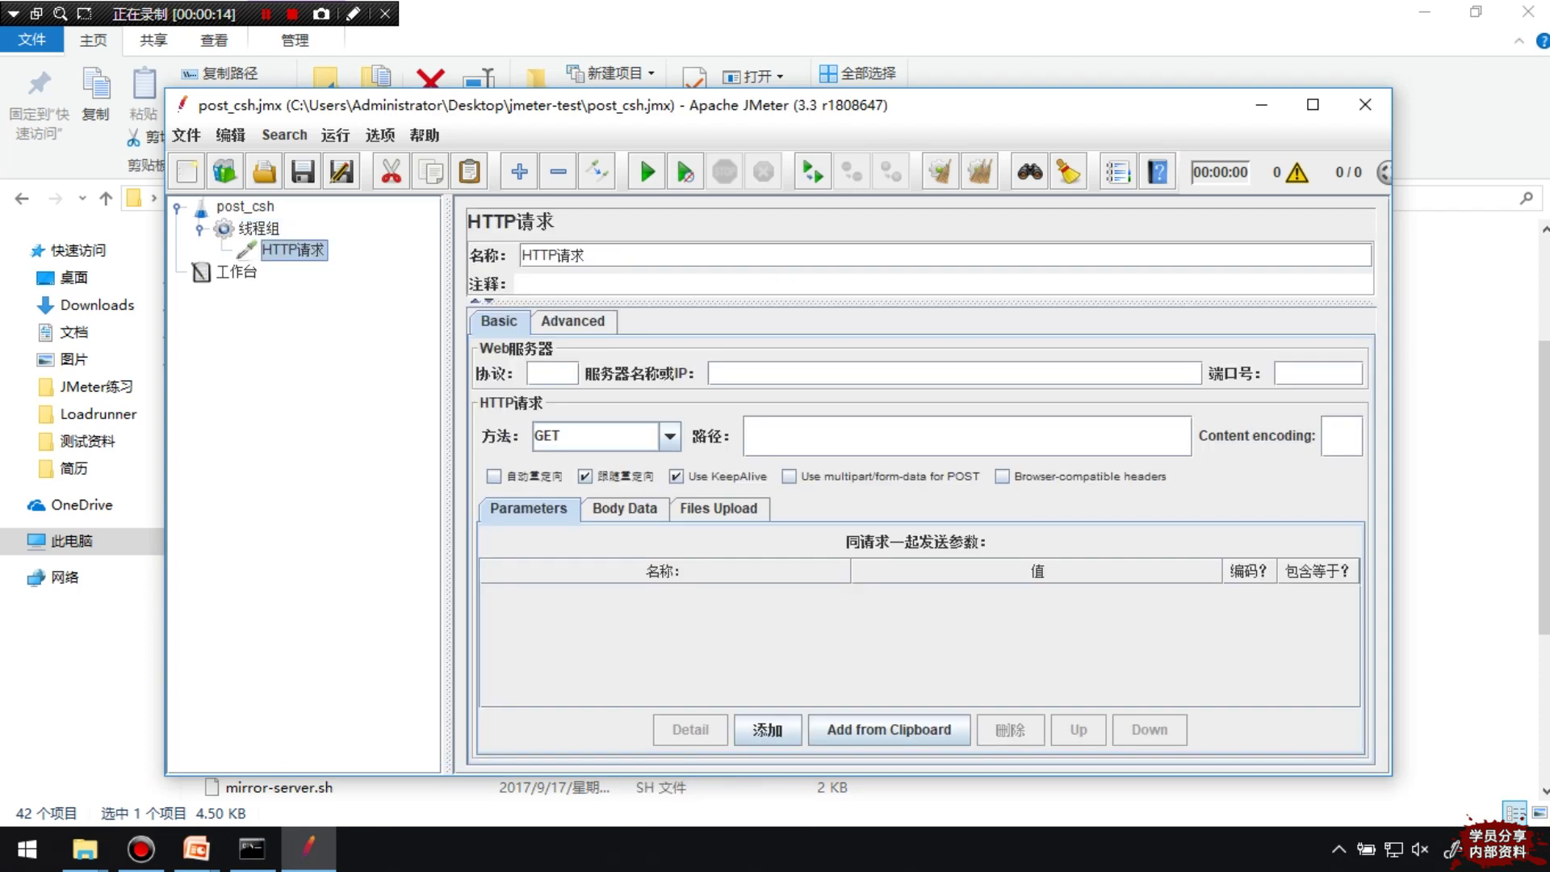
left_click(258, 228)
right_click(260, 230)
mouse_move(287, 244)
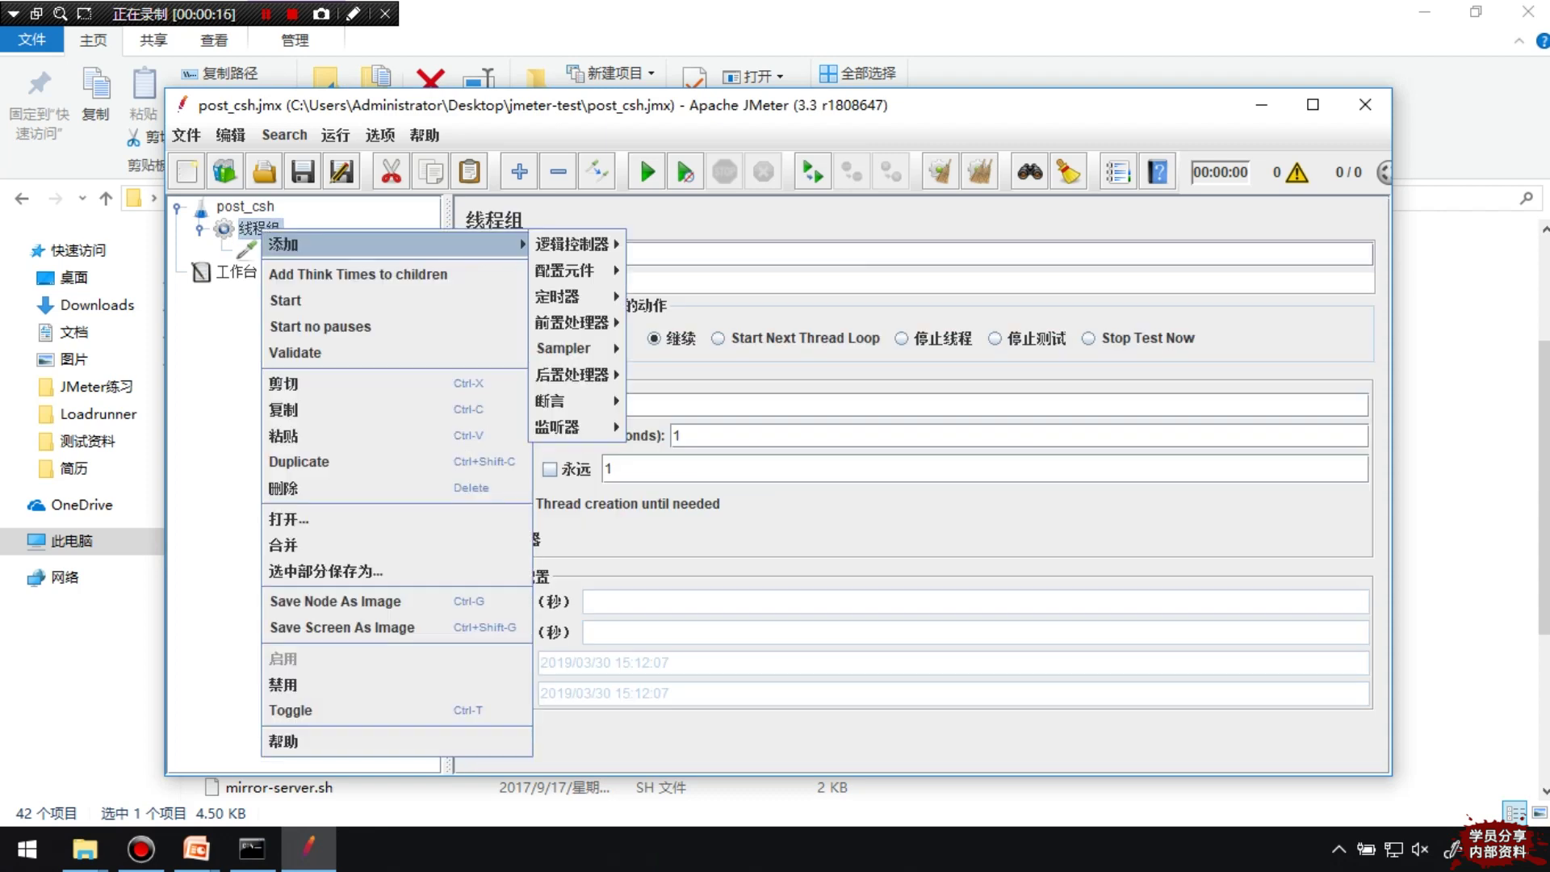
mouse_move(569, 427)
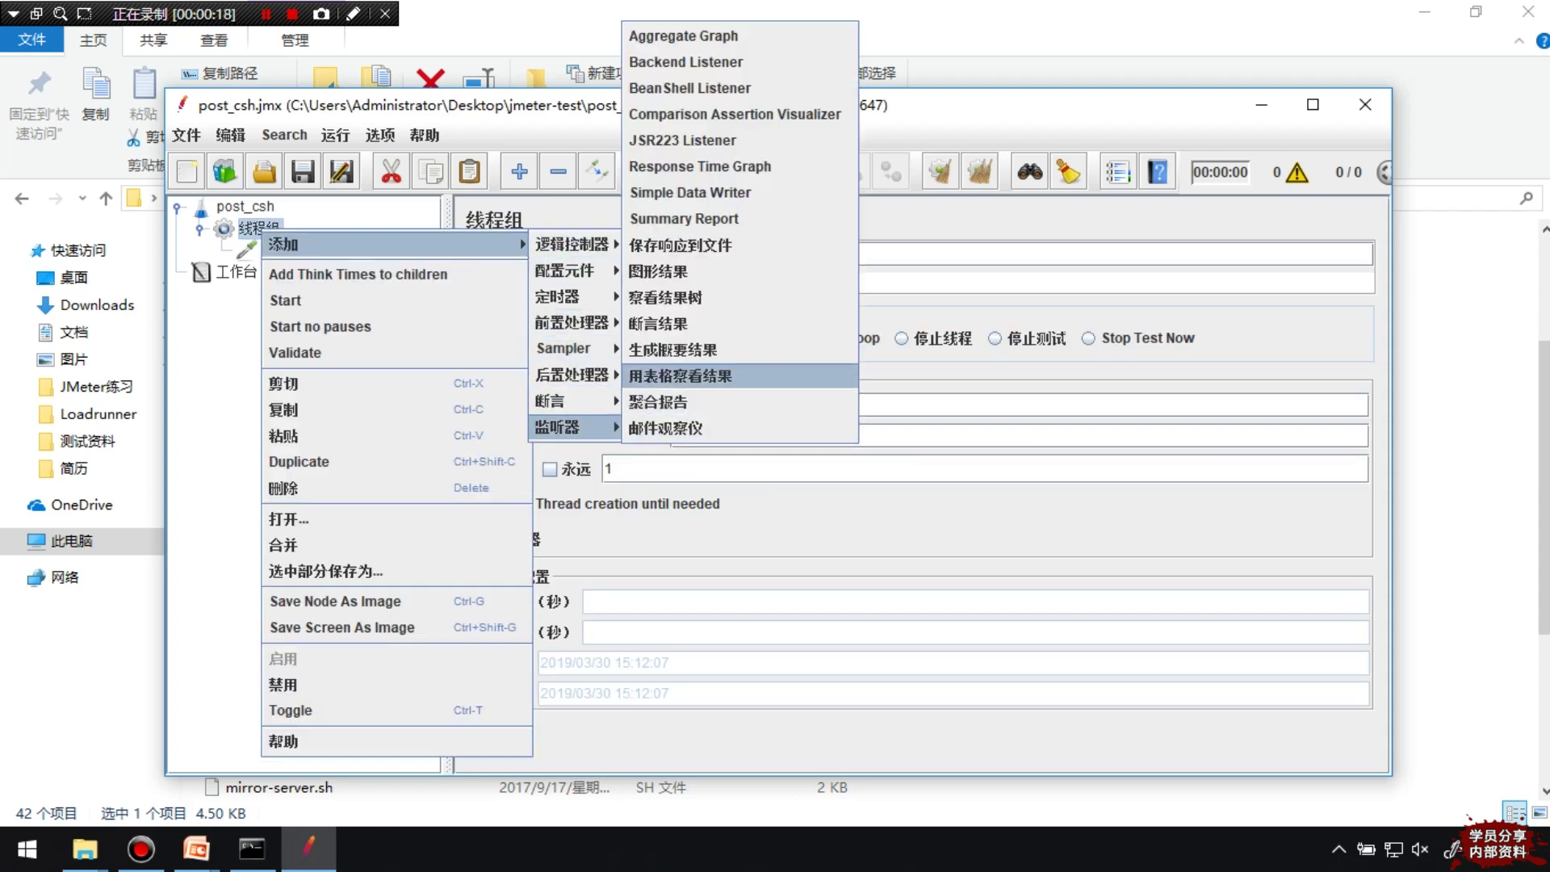
left_click(665, 297)
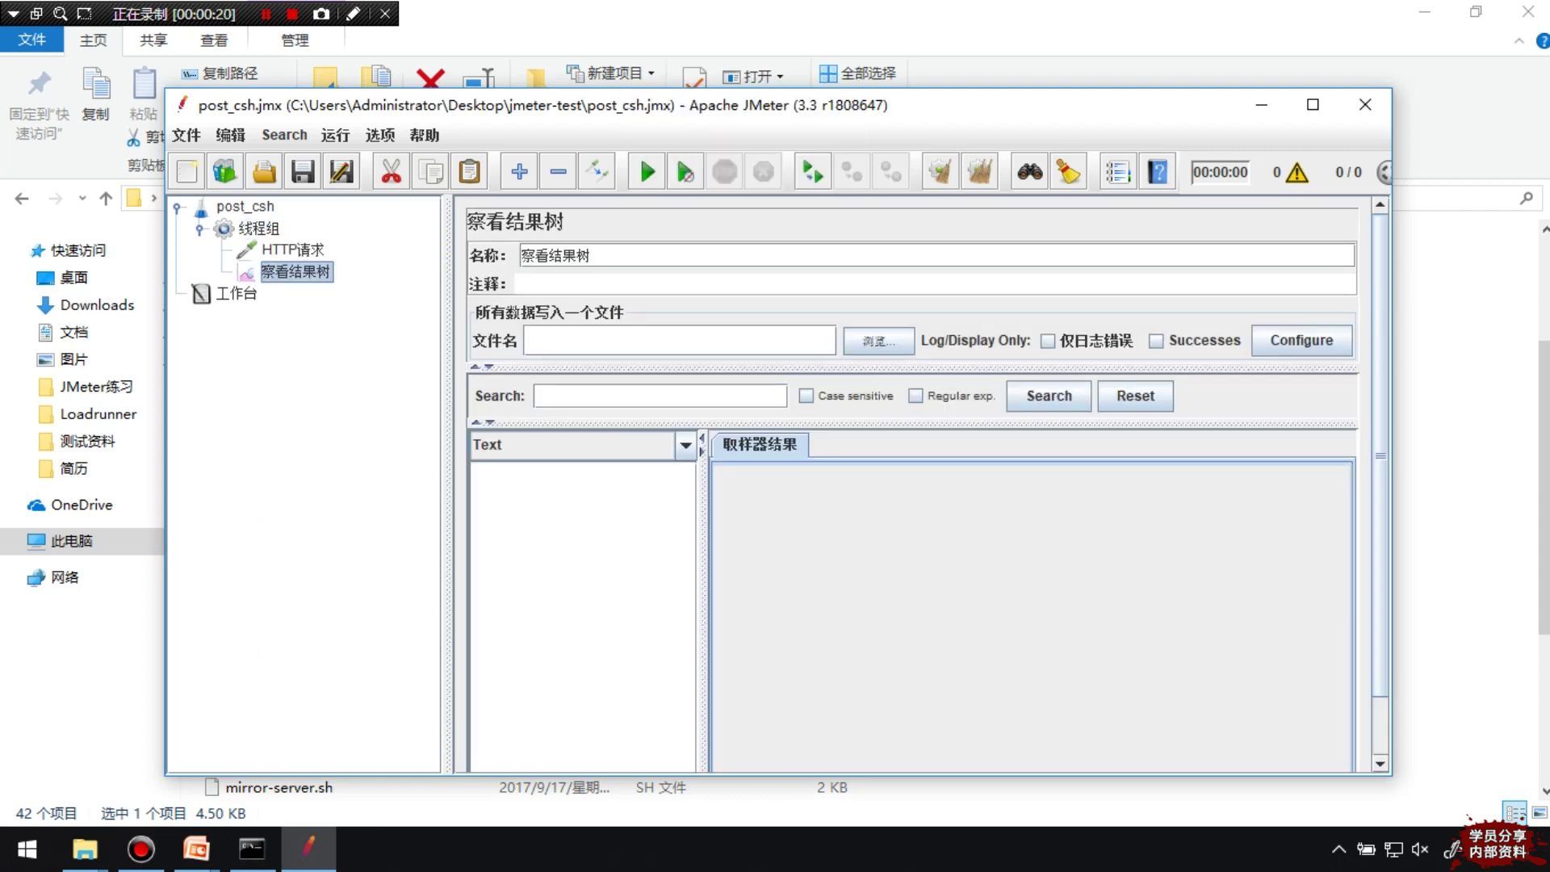
left_click(292, 249)
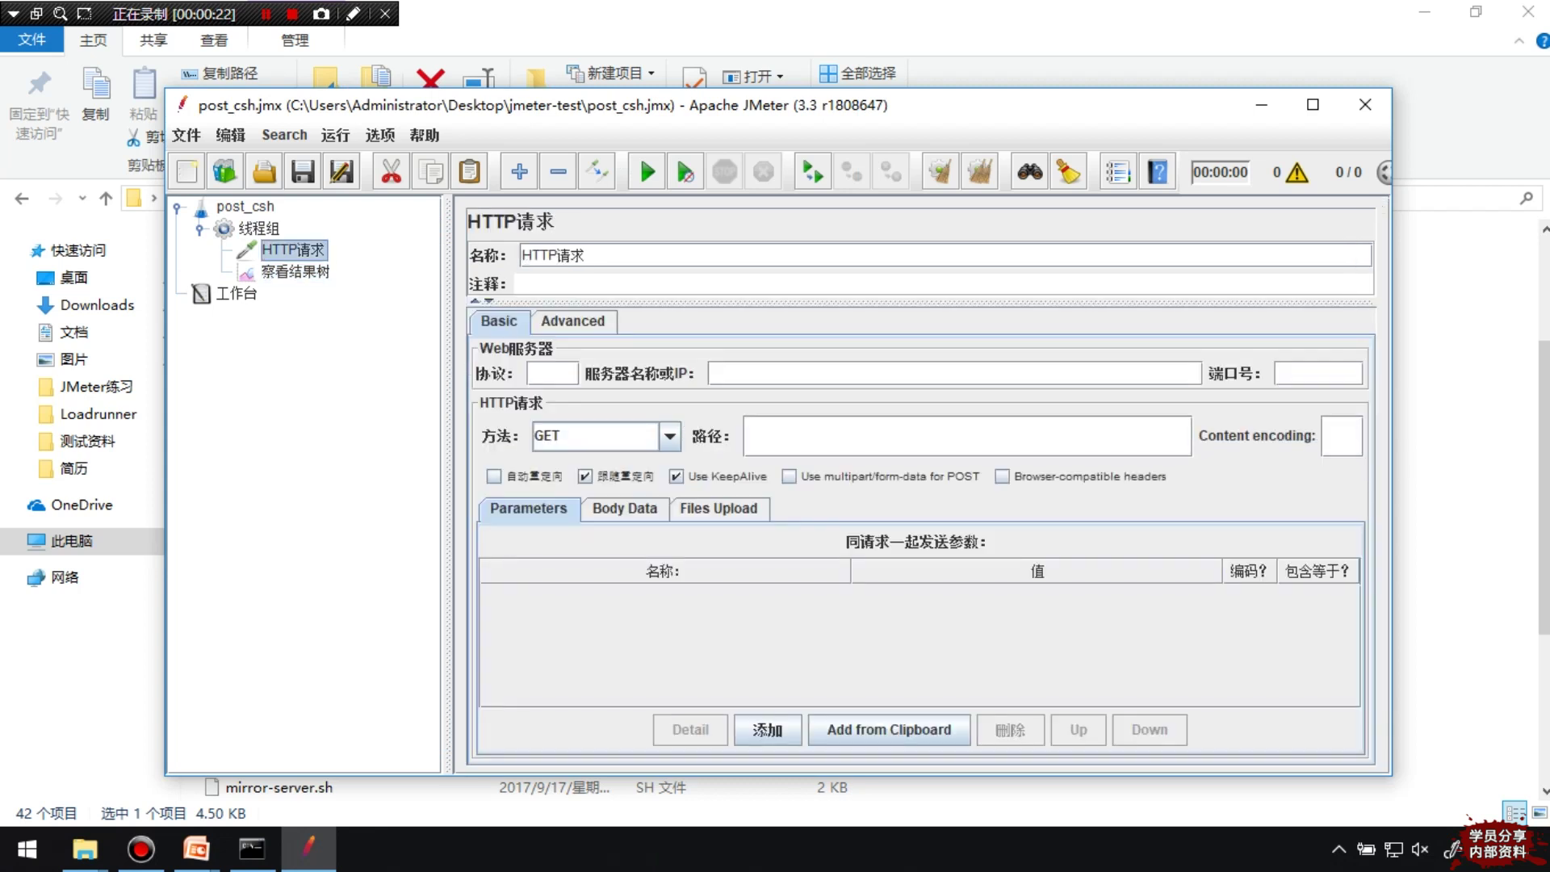
left_click_drag(586, 255, 521, 256)
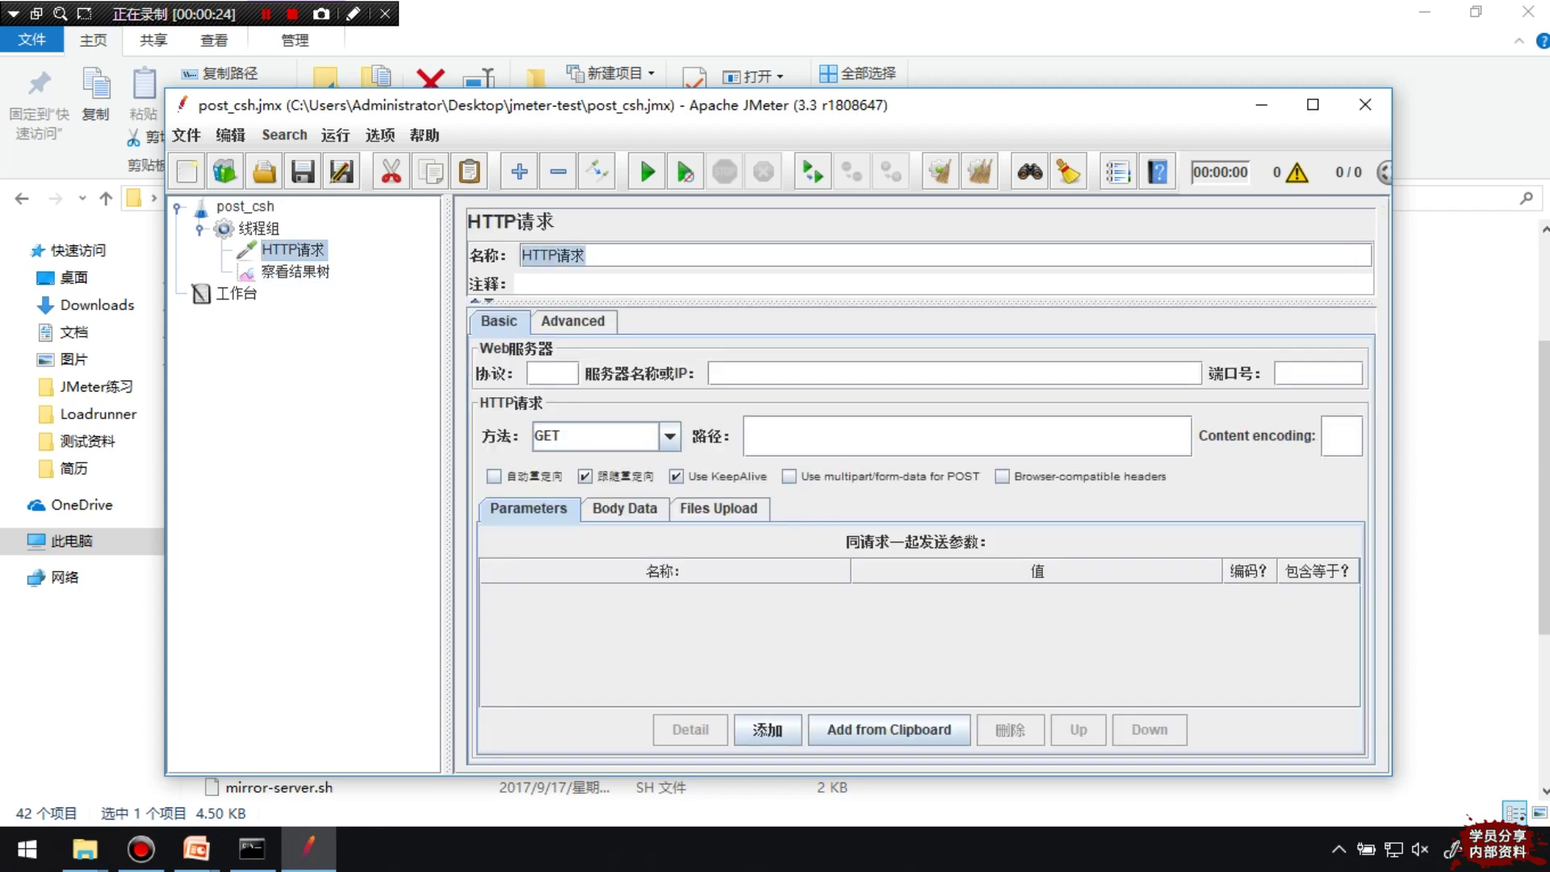
type("post")
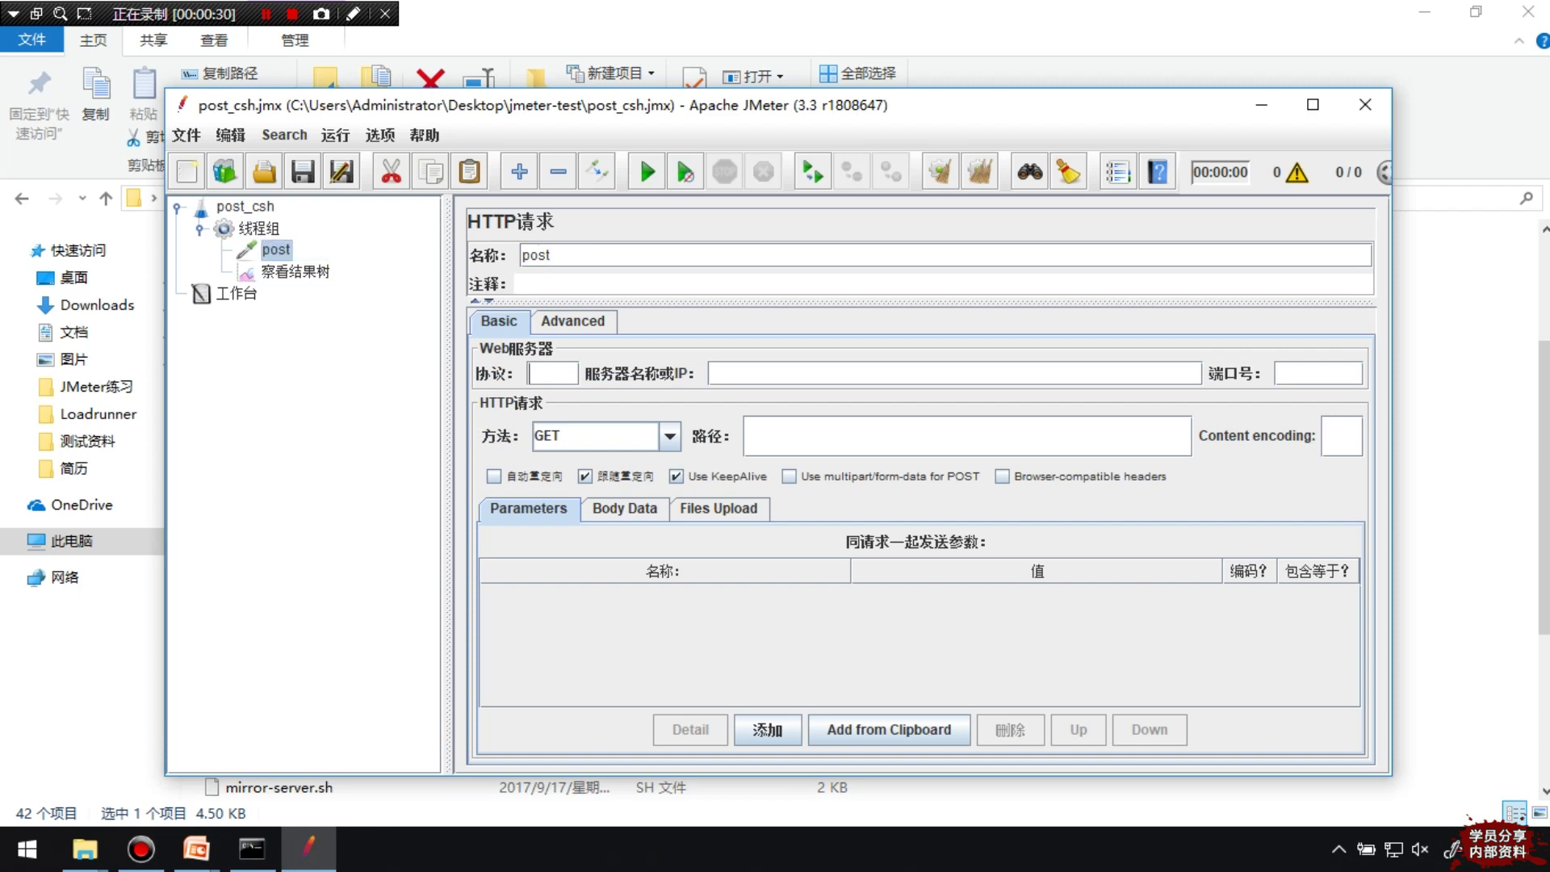
type("http")
type("www.")
type("find-bug")
type(".com")
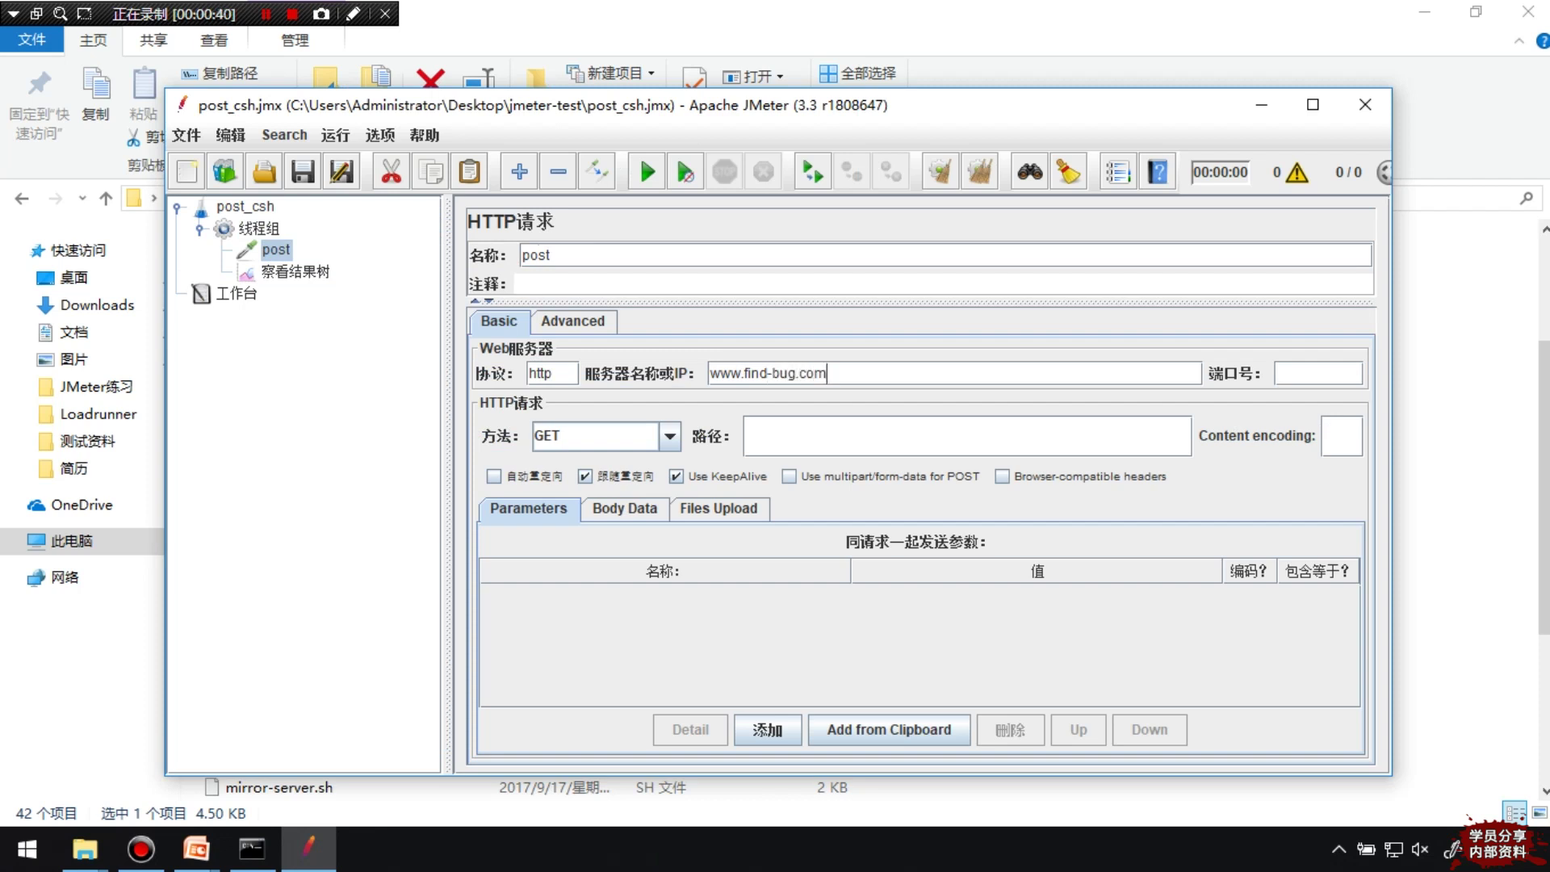
left_click(670, 436)
left_click(595, 485)
left_click(747, 436)
type("/wp-content/them")
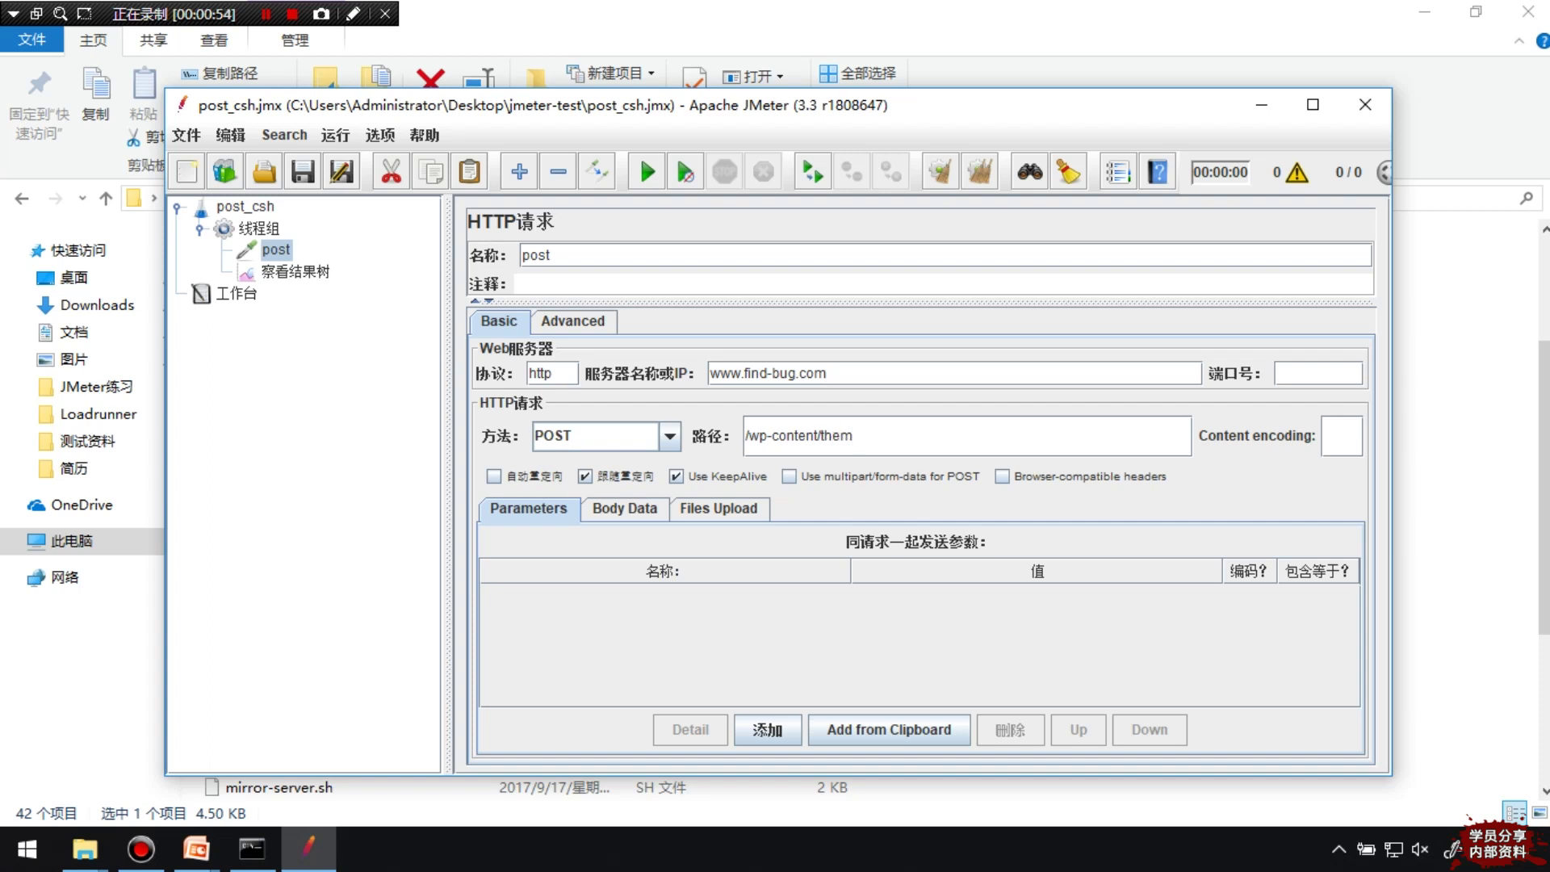
type("es/dux/action/logphp")
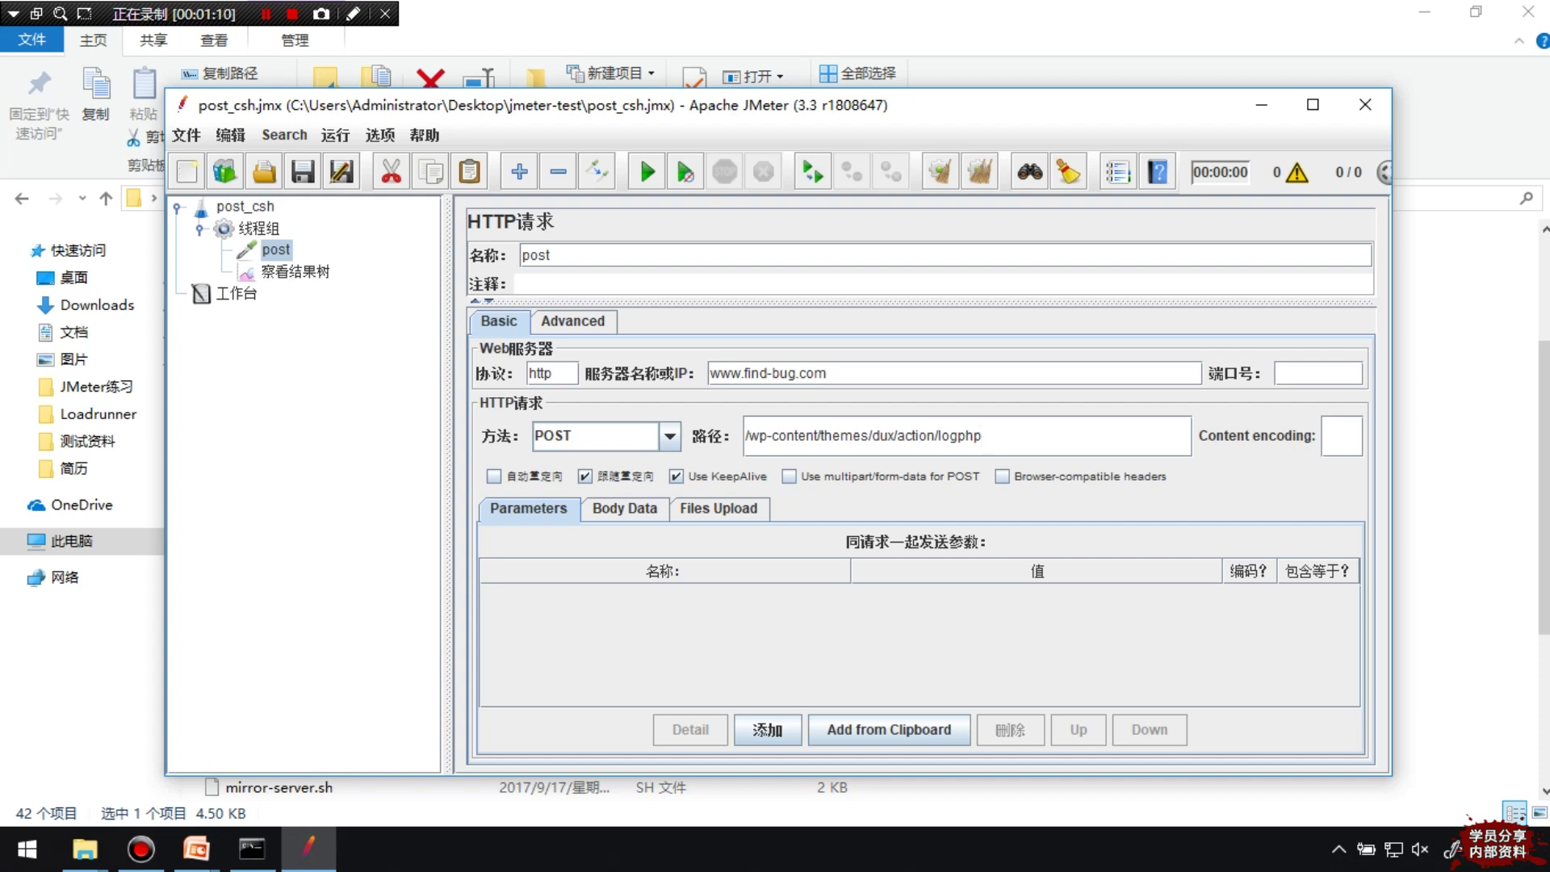
type(".")
Add three request parameters named name, email and action
left_click(766, 729)
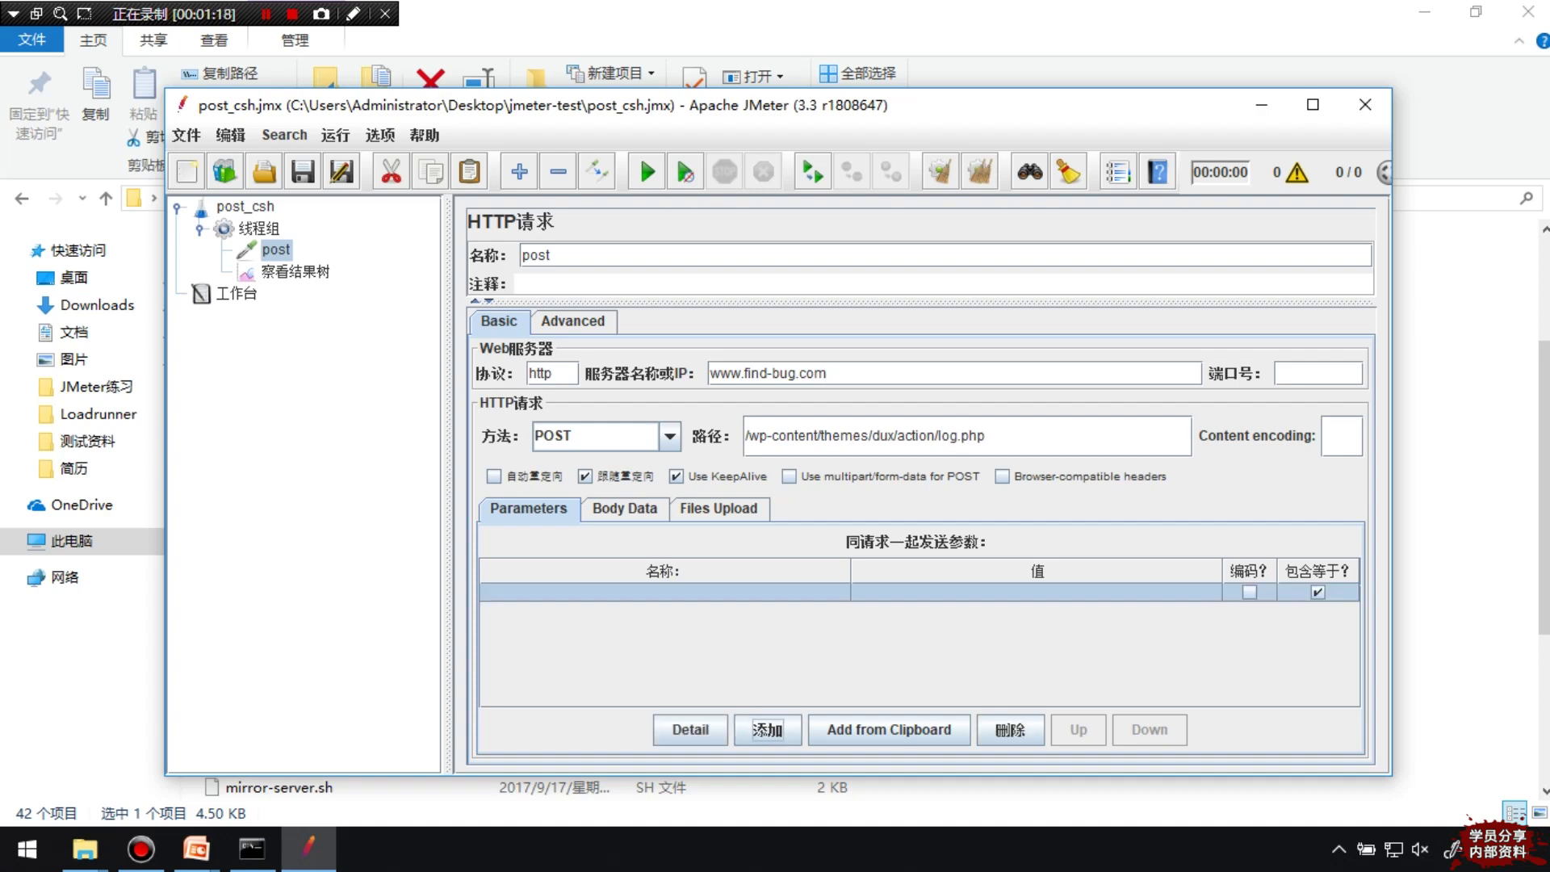
type("name")
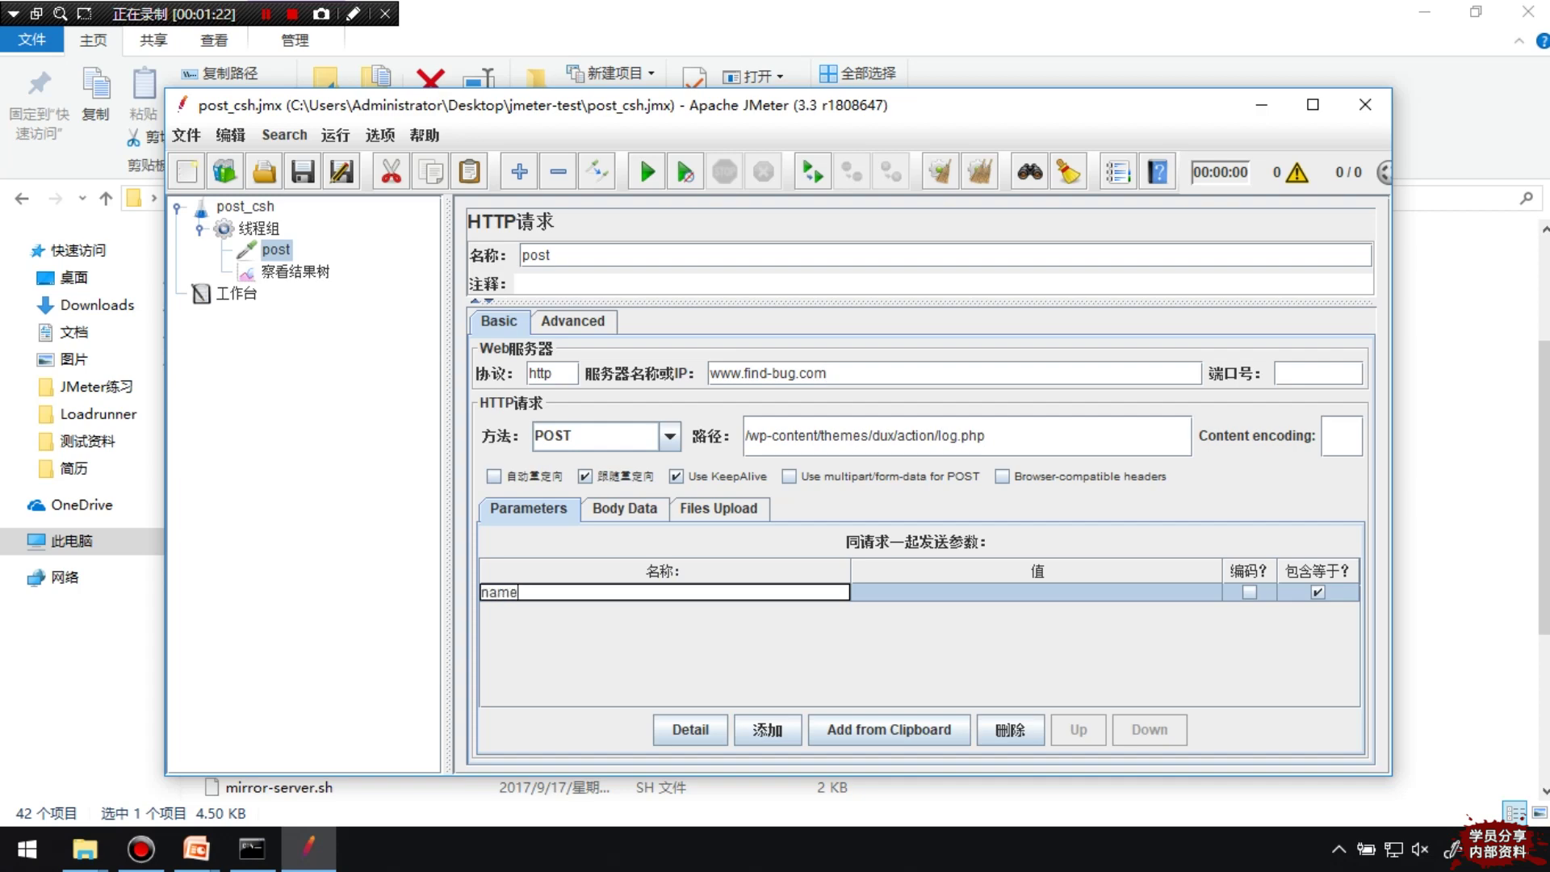
left_click(767, 729)
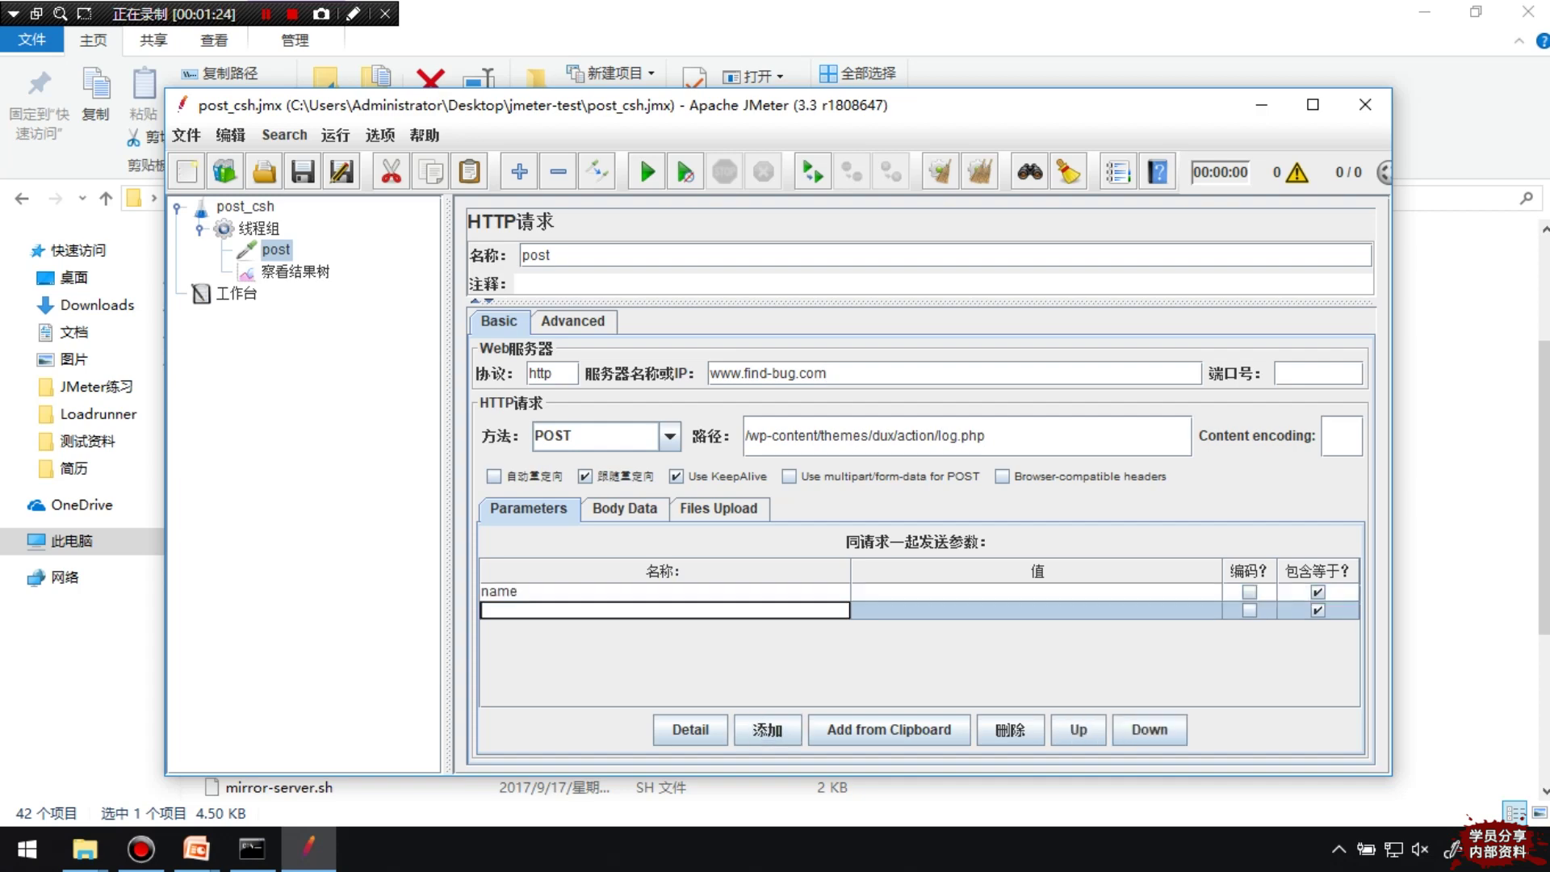
type("email")
left_click(767, 729)
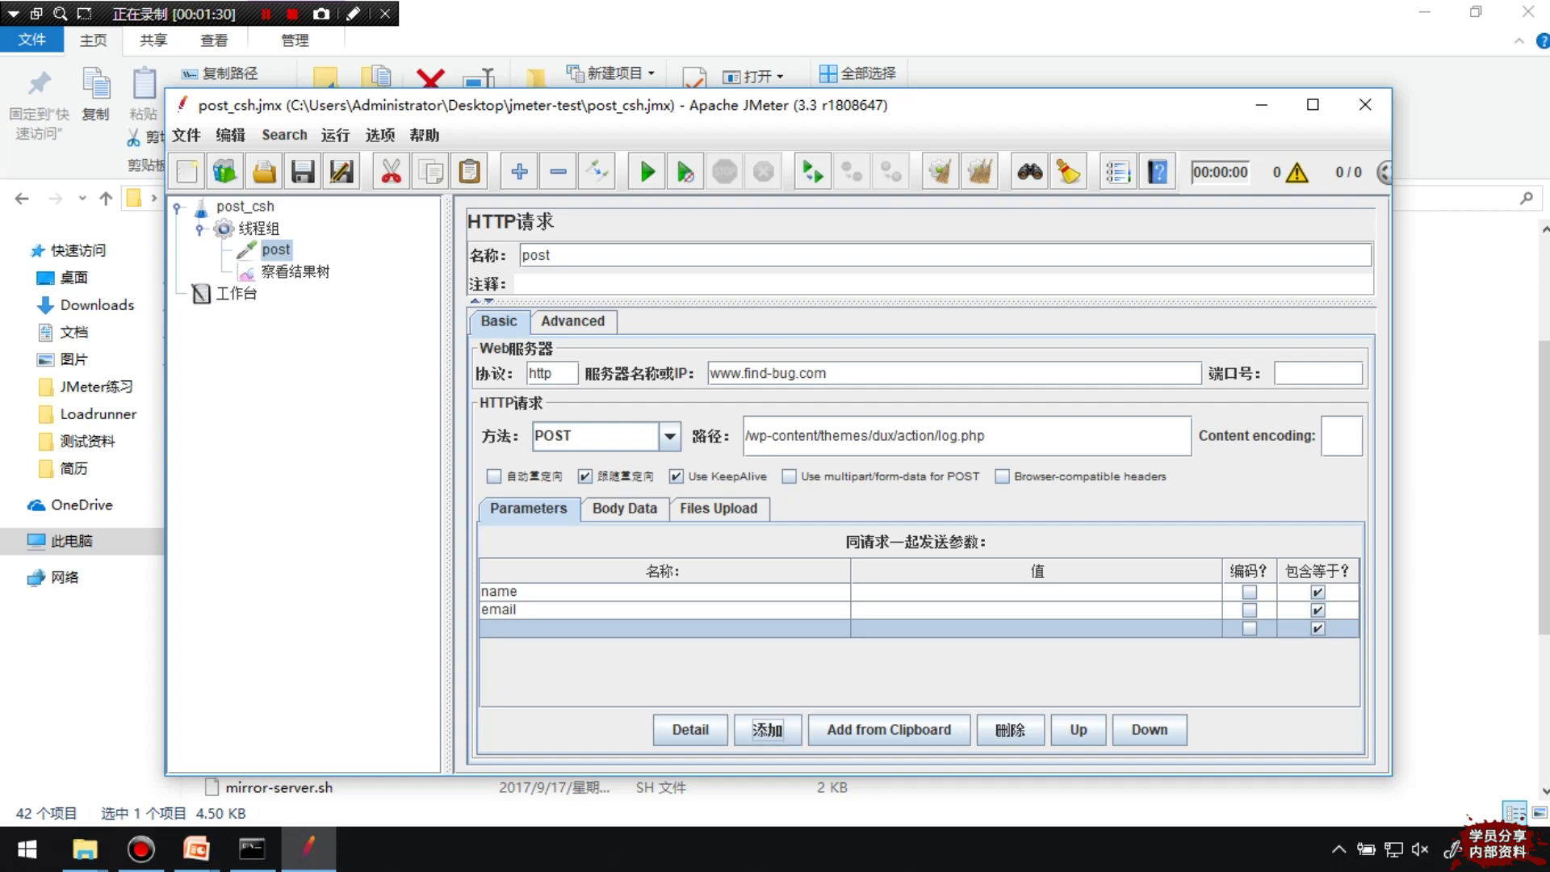
type("action")
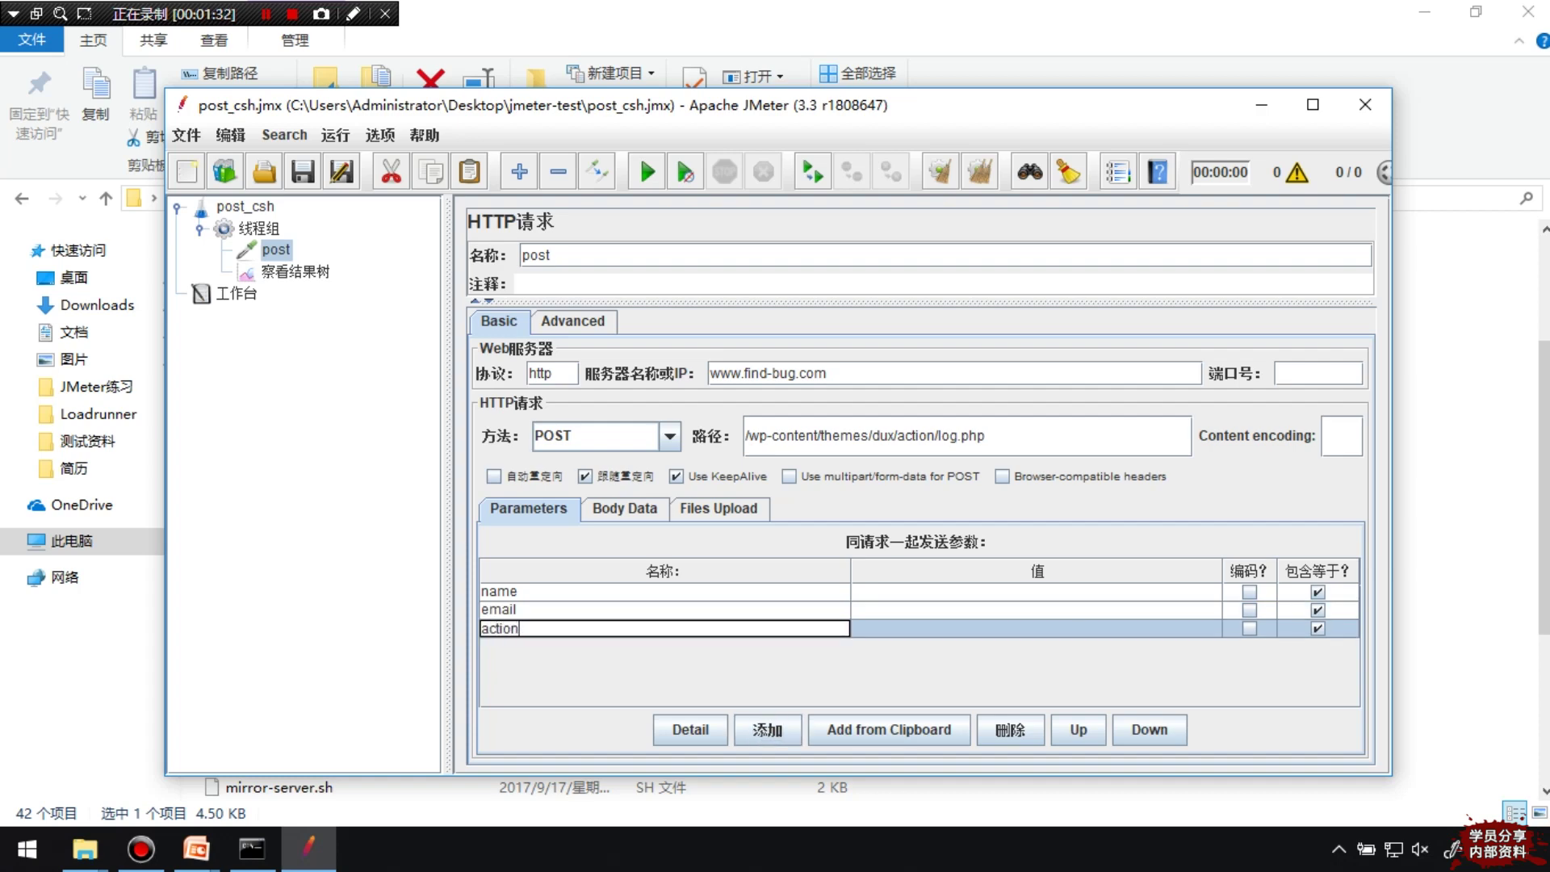
Enter a sample username for name, copy it into email, and set action to signup
key("Return")
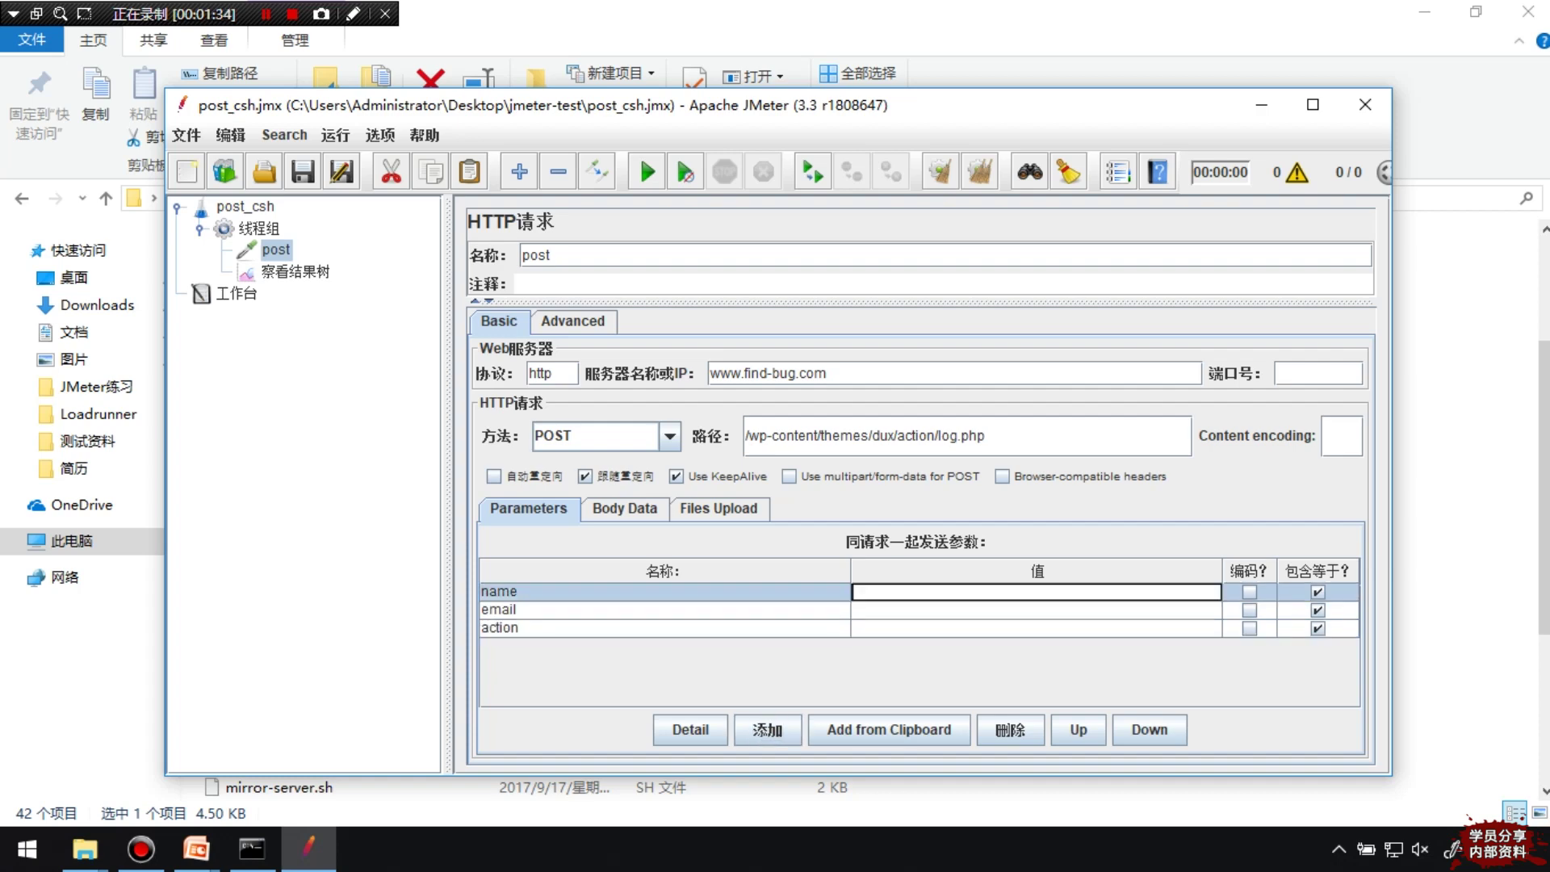
key("Return")
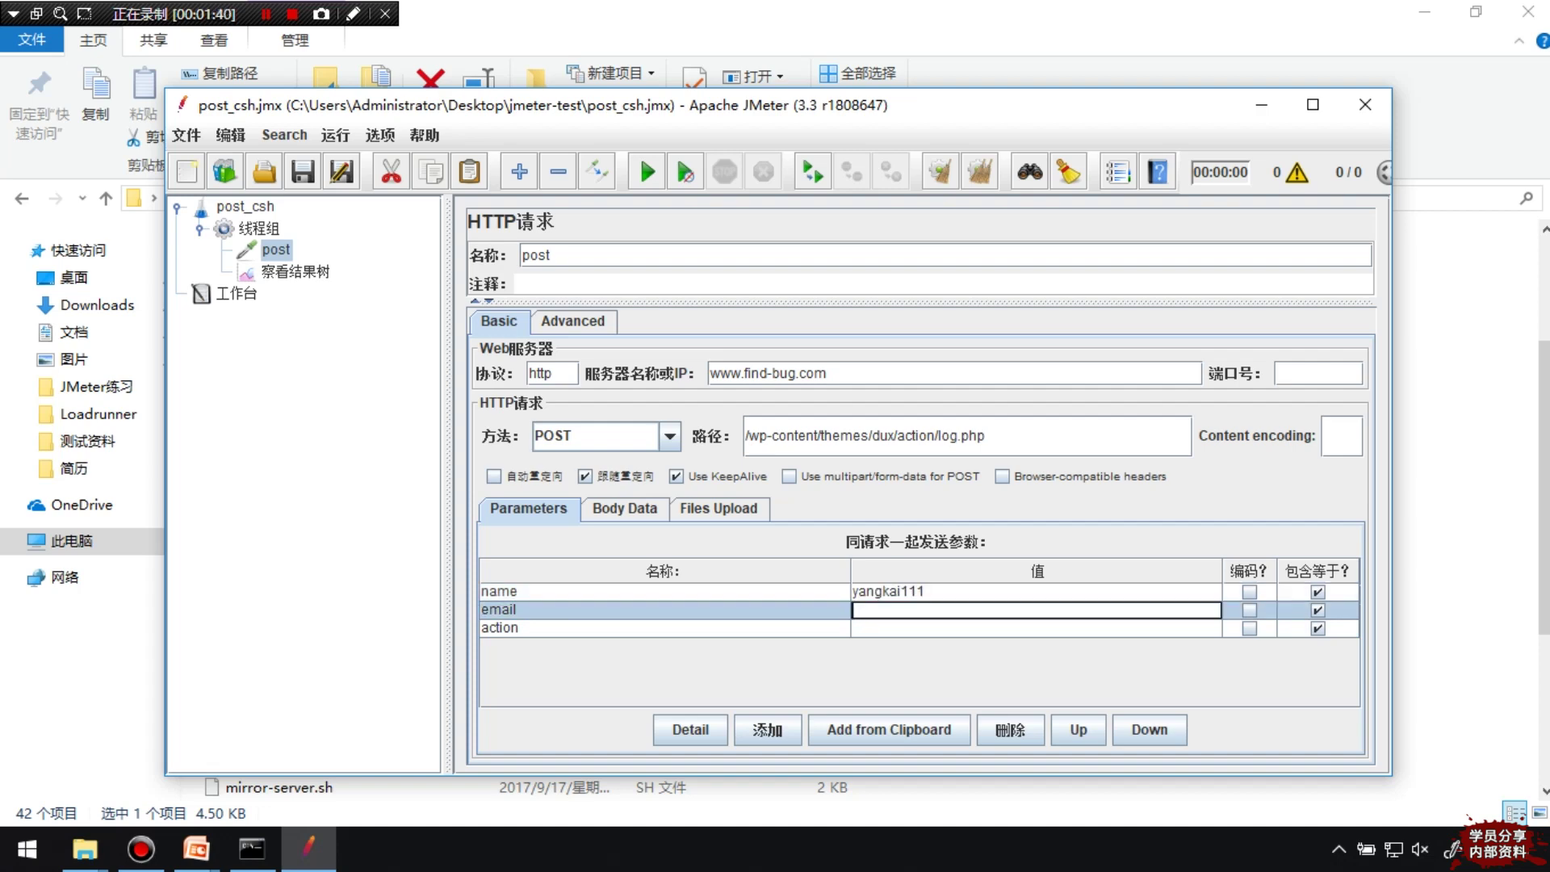
double_click(888, 592)
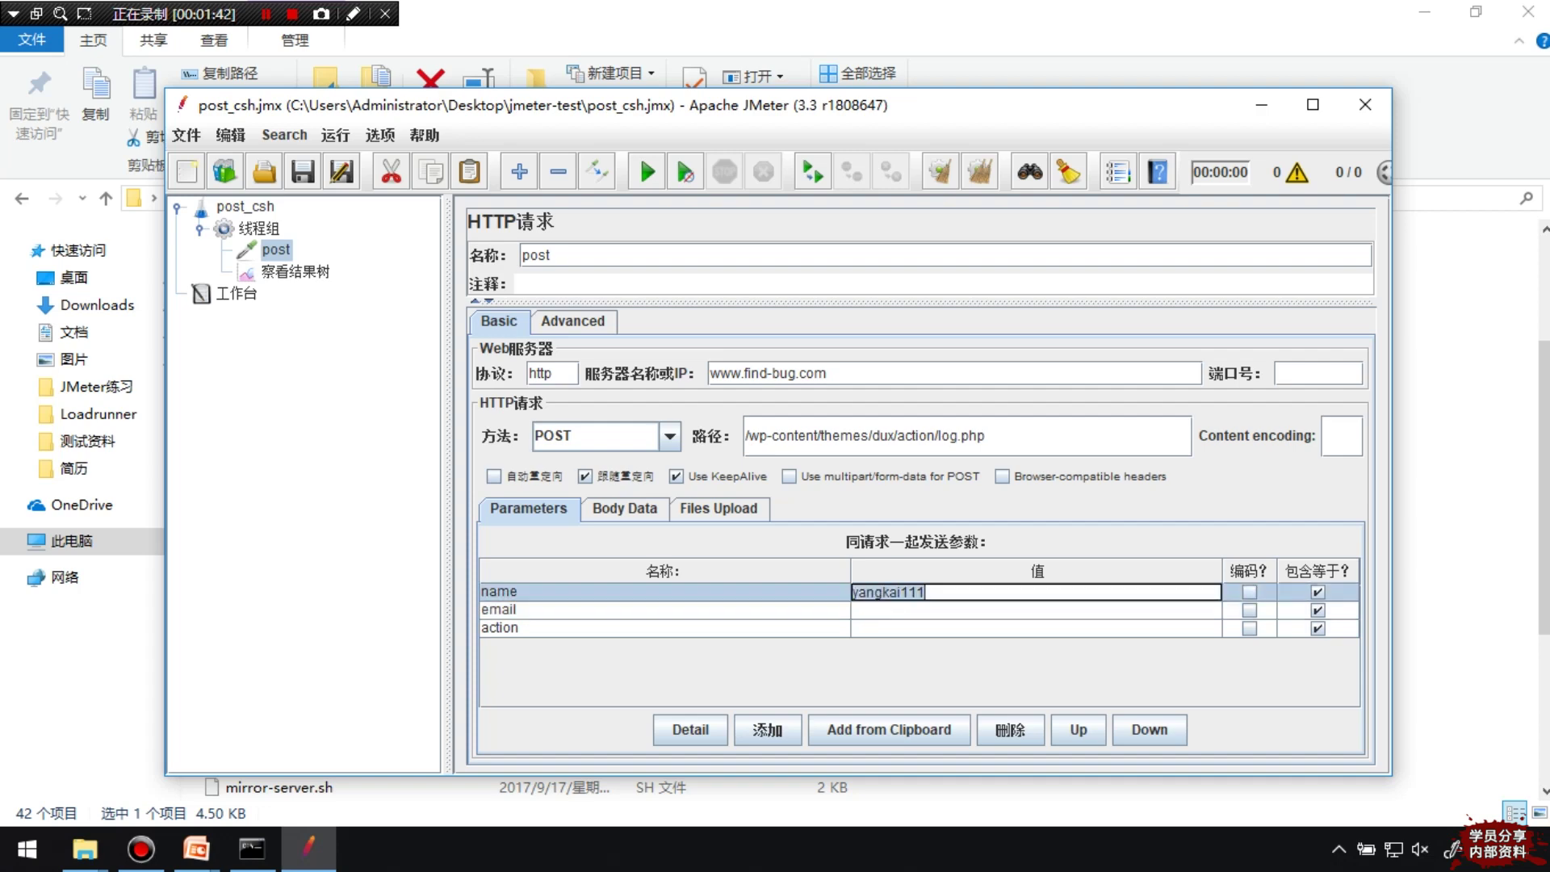
key("ctrl+c")
key("Return")
key("ctrl+v")
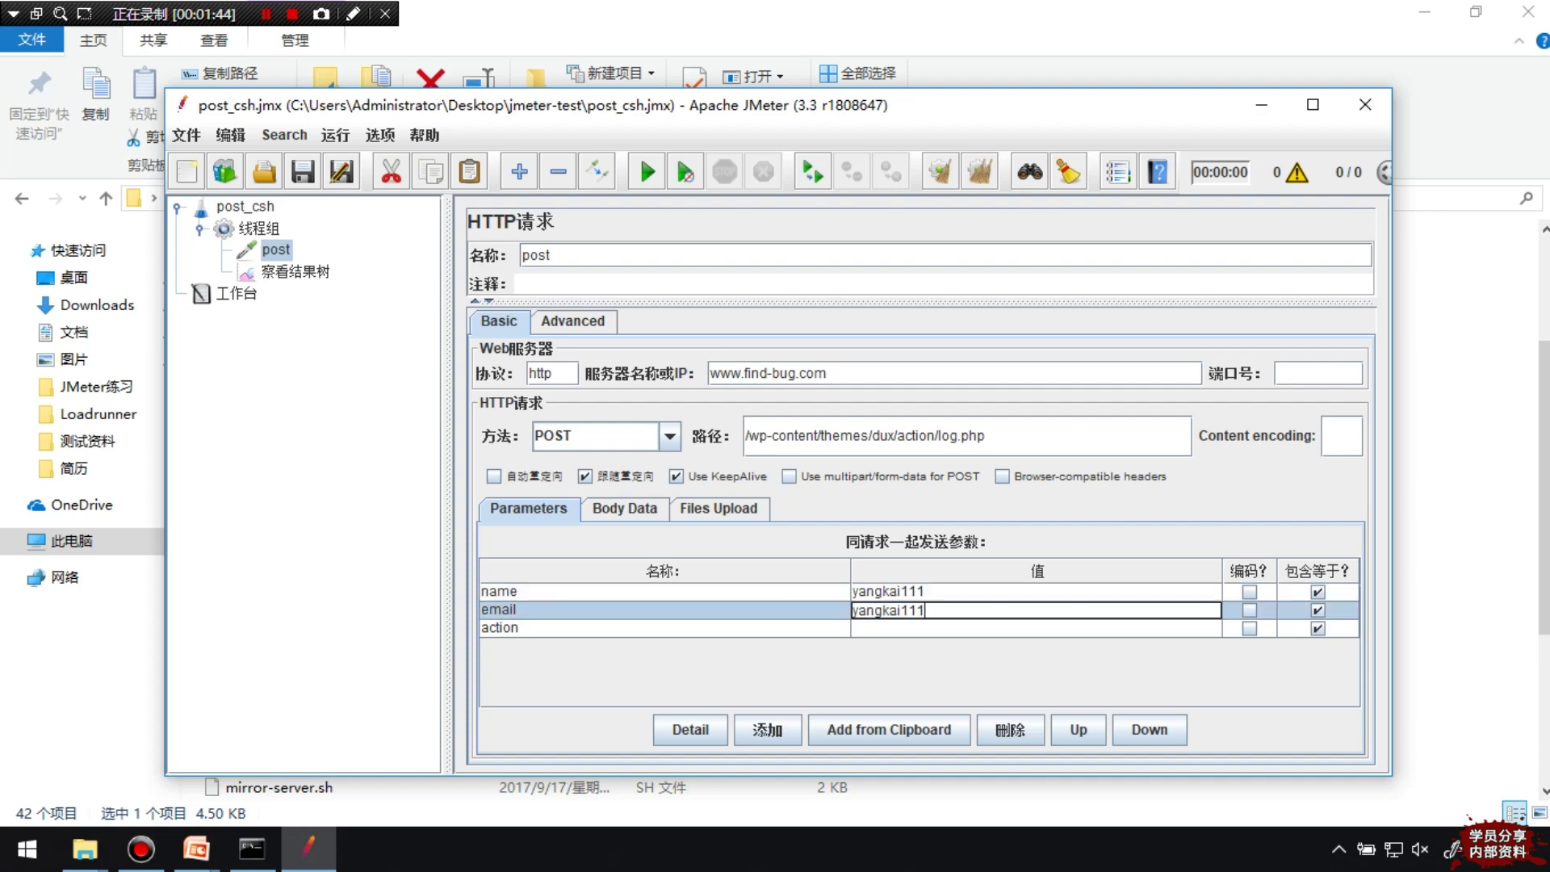
key("Return")
key("ctrl+v")
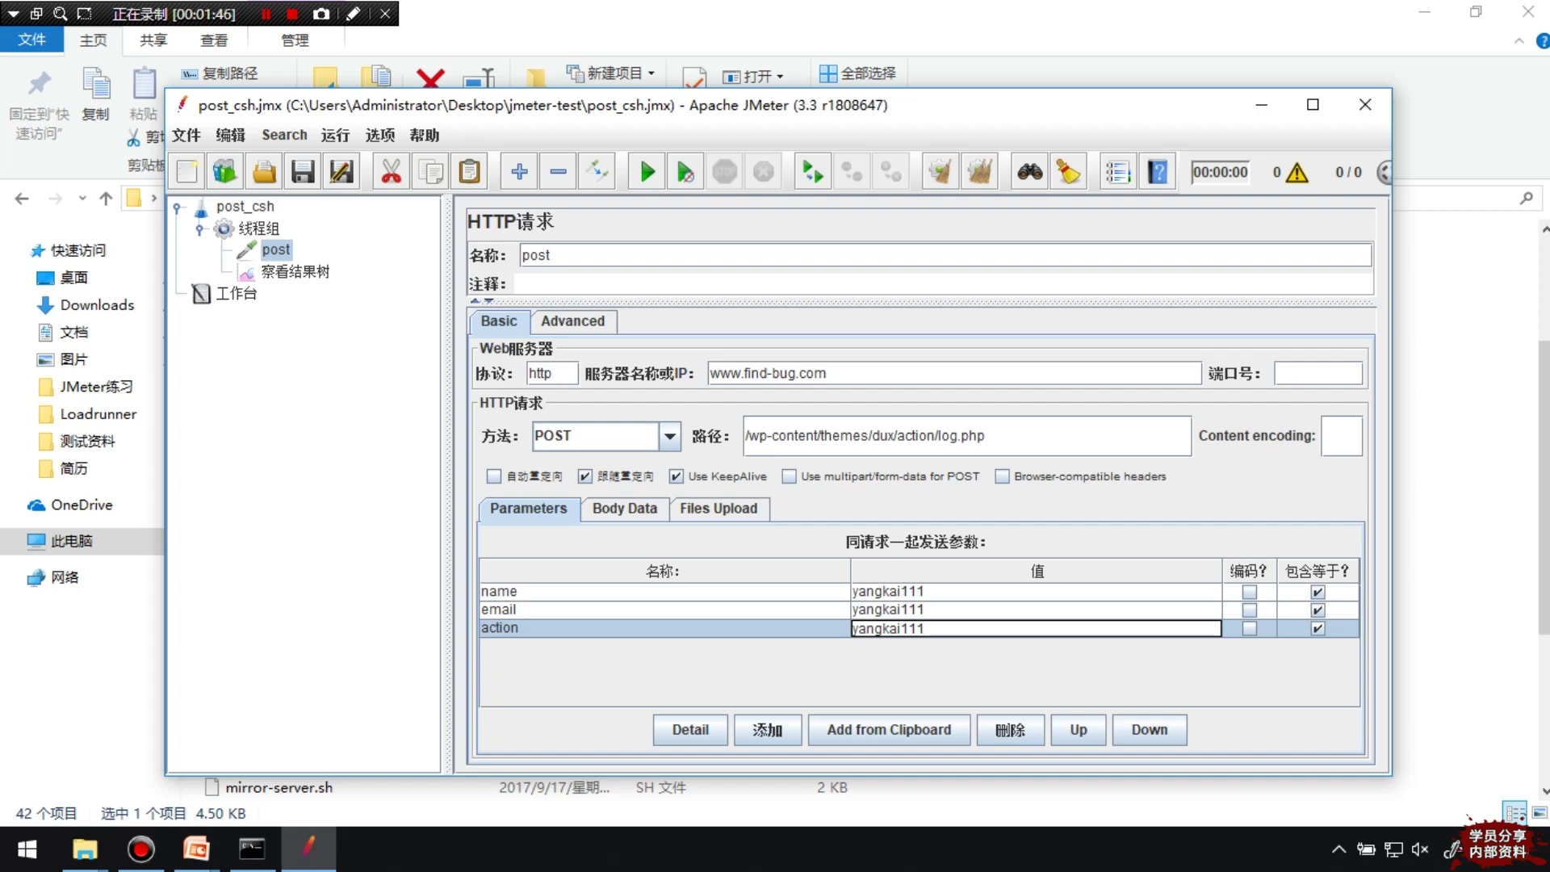
key("ctrl+a")
type("signup")
key("ctrl+a")
left_click(888, 609)
double_click(888, 610)
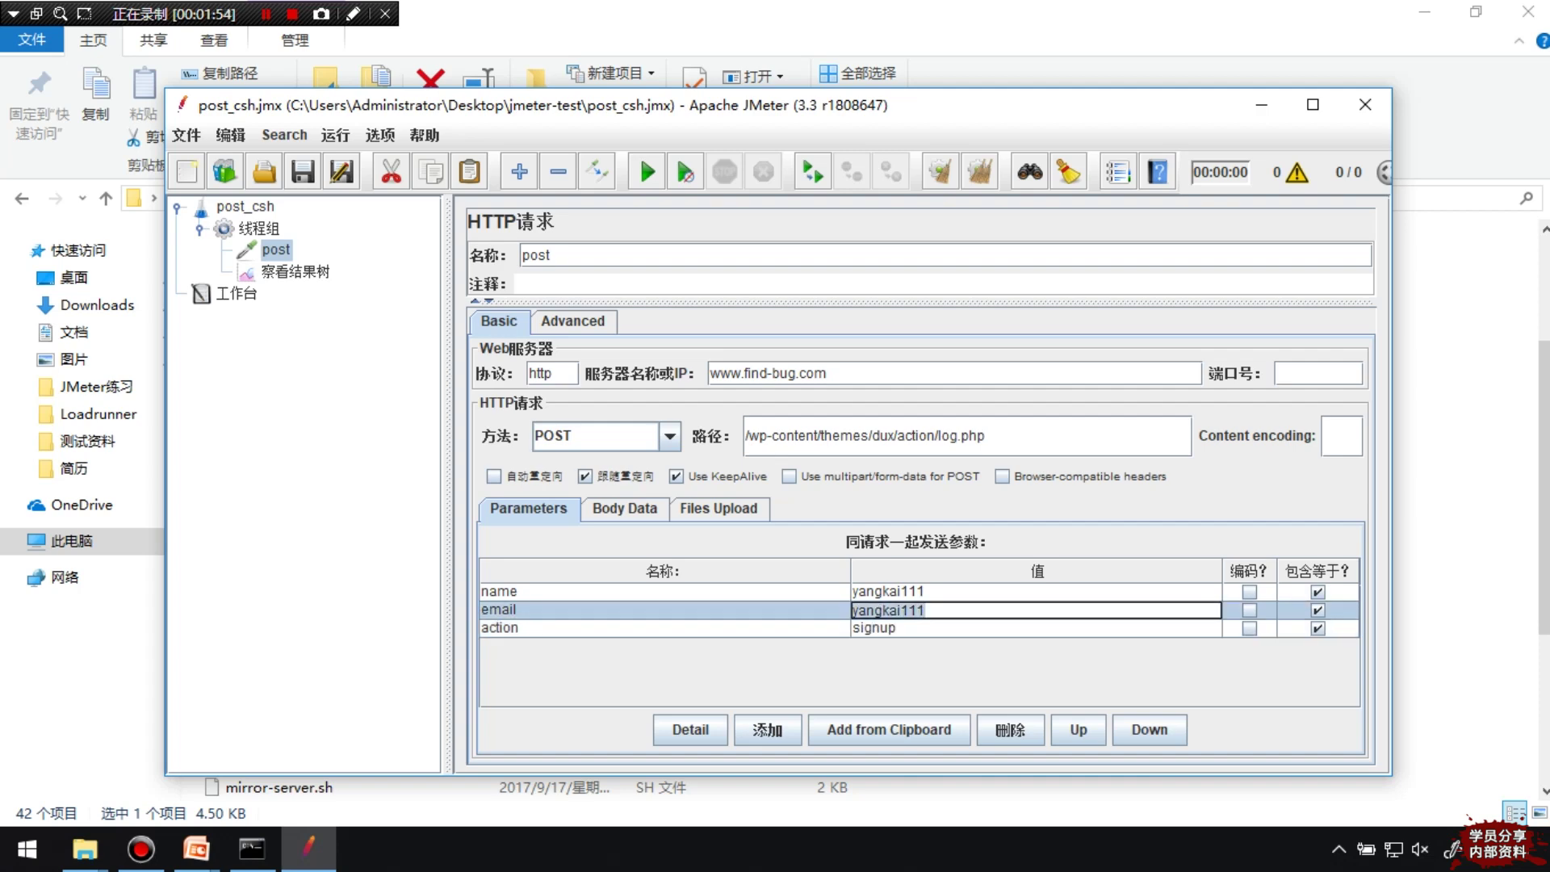
type("@qq.com")
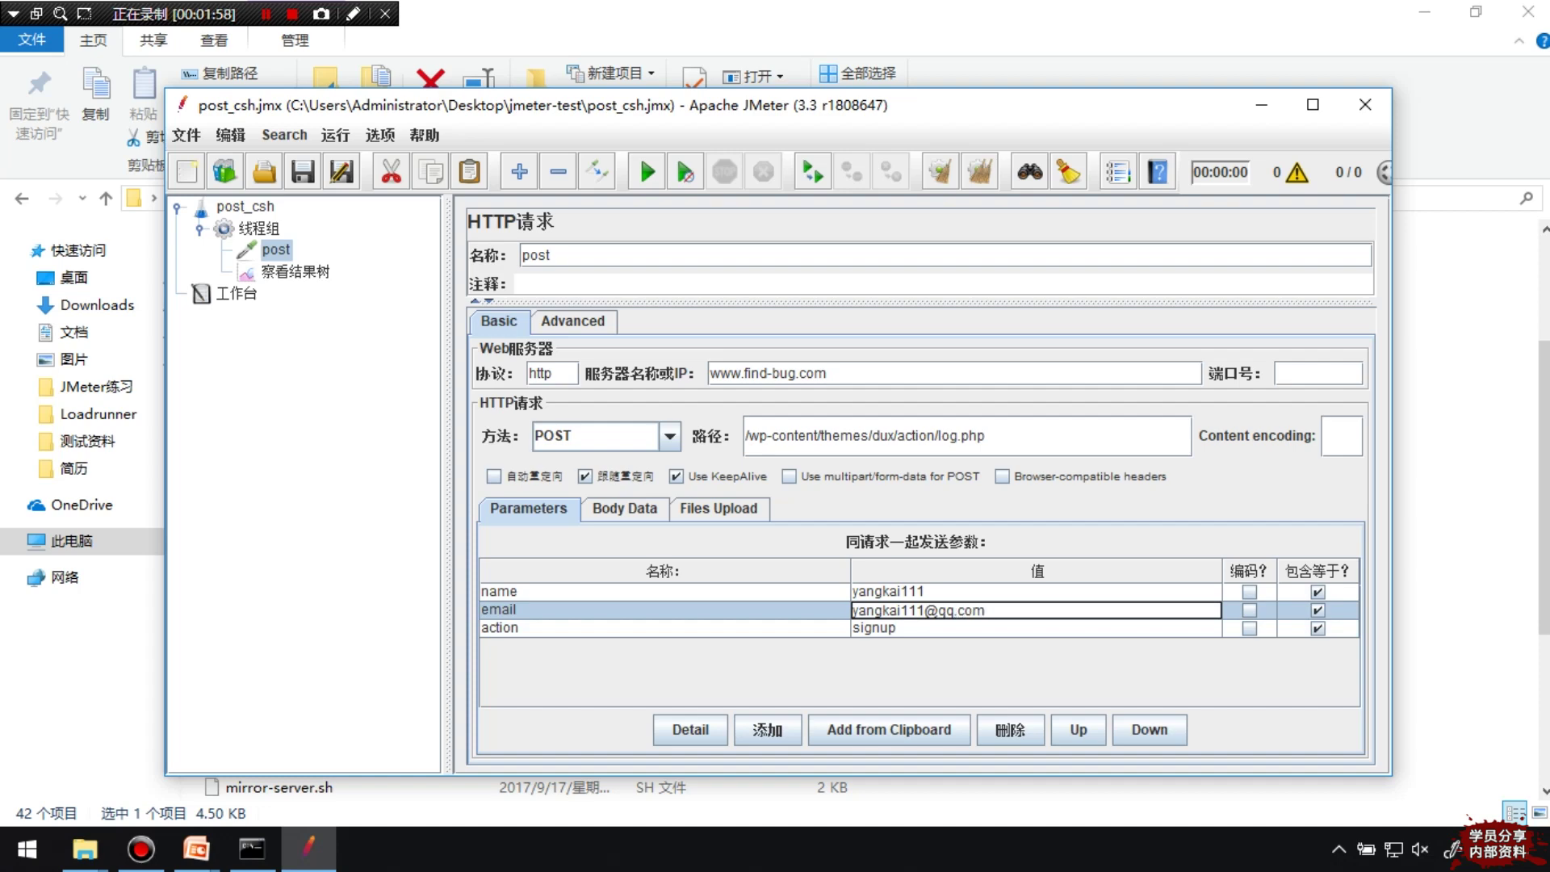
key("Return")
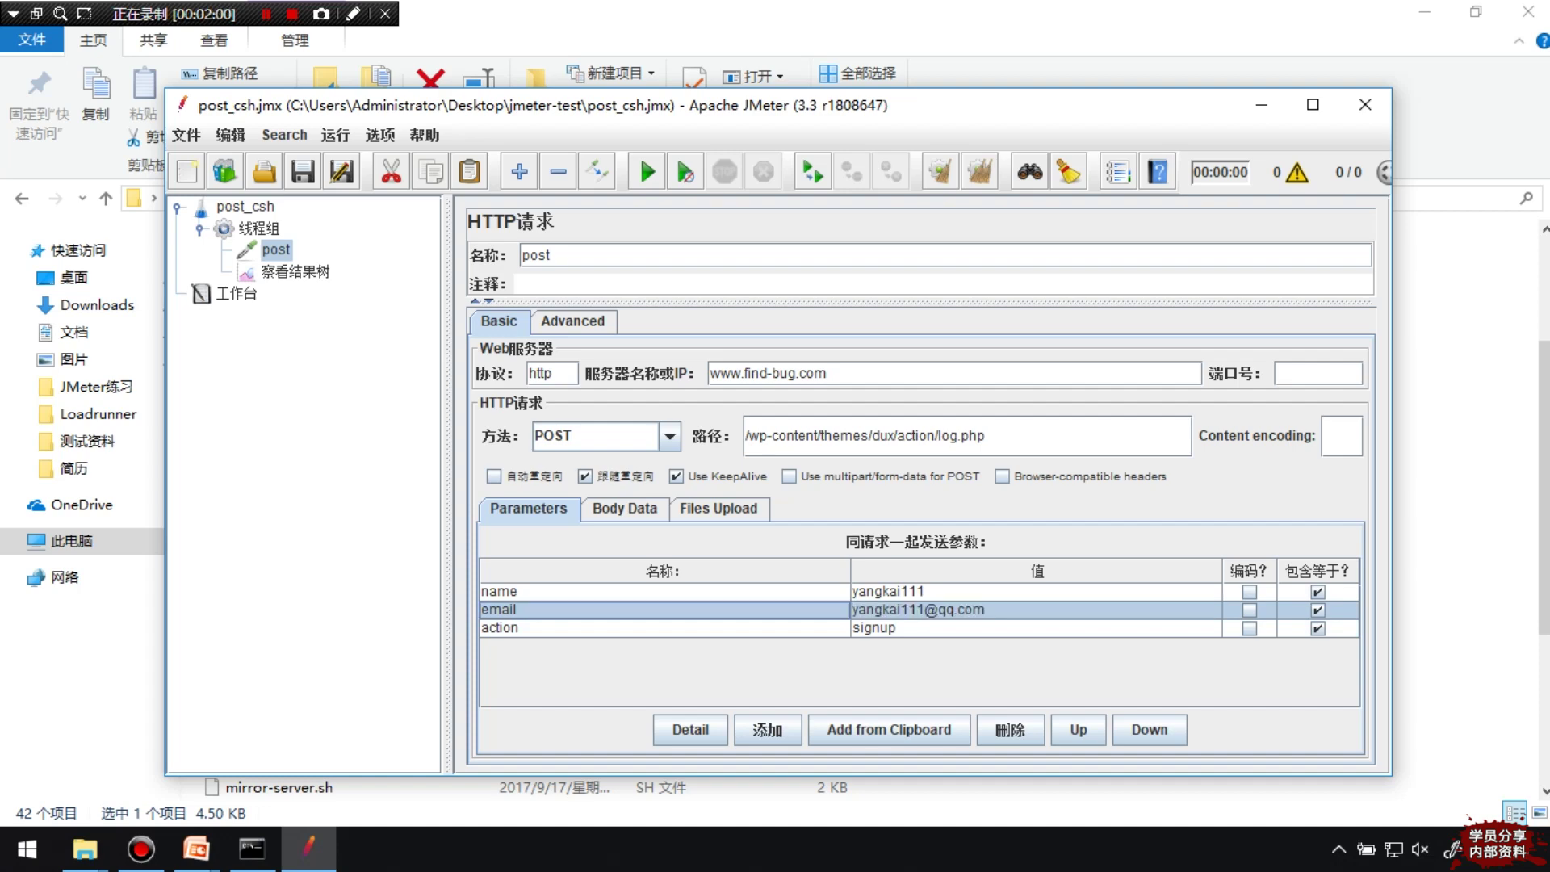
left_click(789, 476)
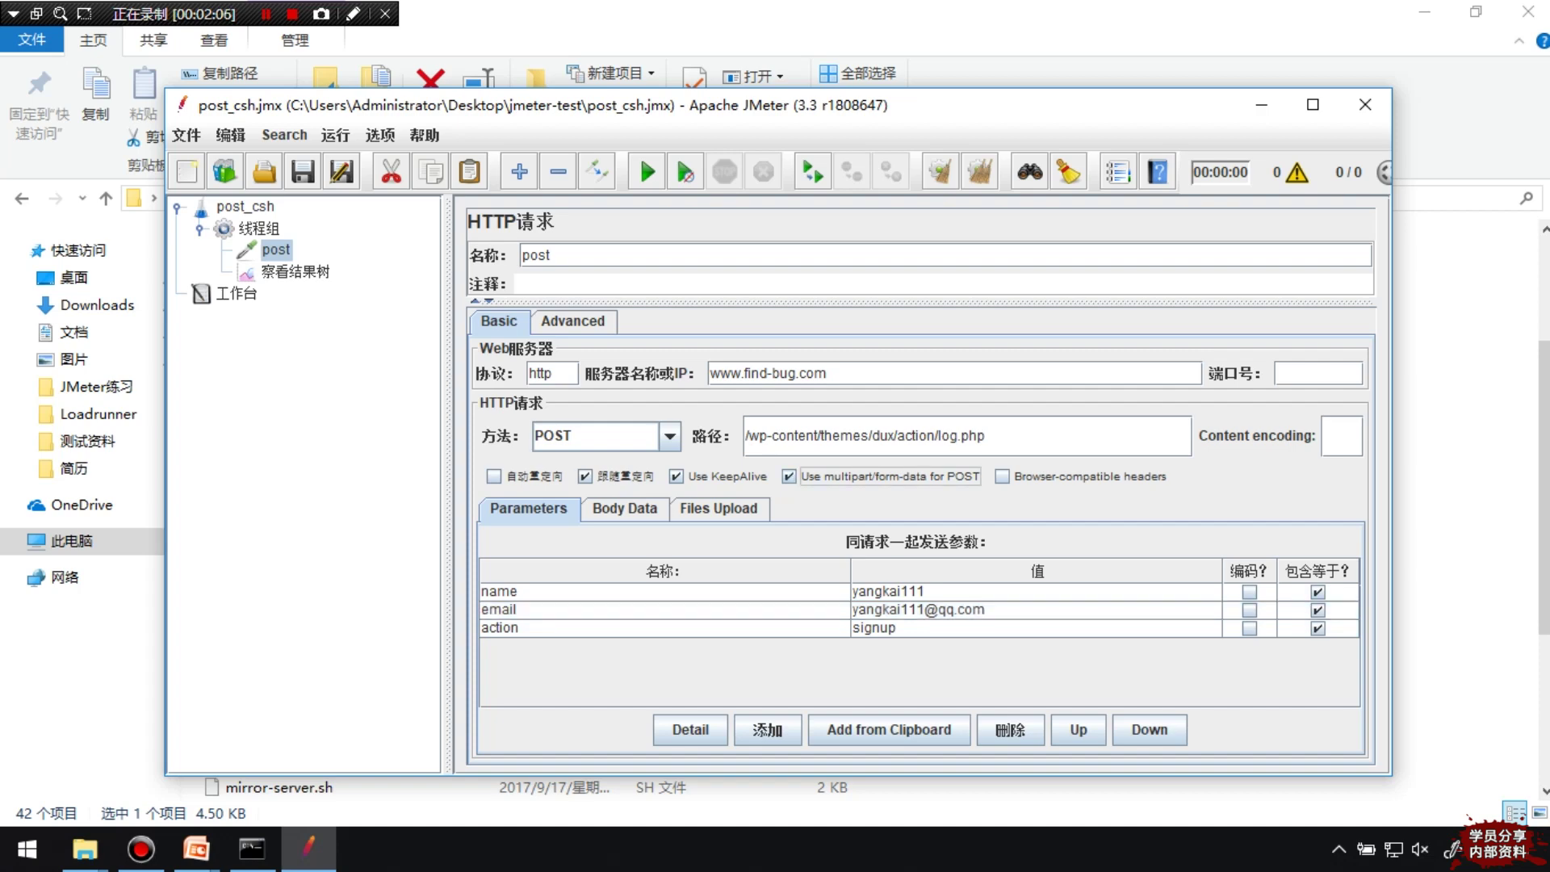
Run the test once and check the post sample's 响应数据 in 察看结果树
left_click(646, 171)
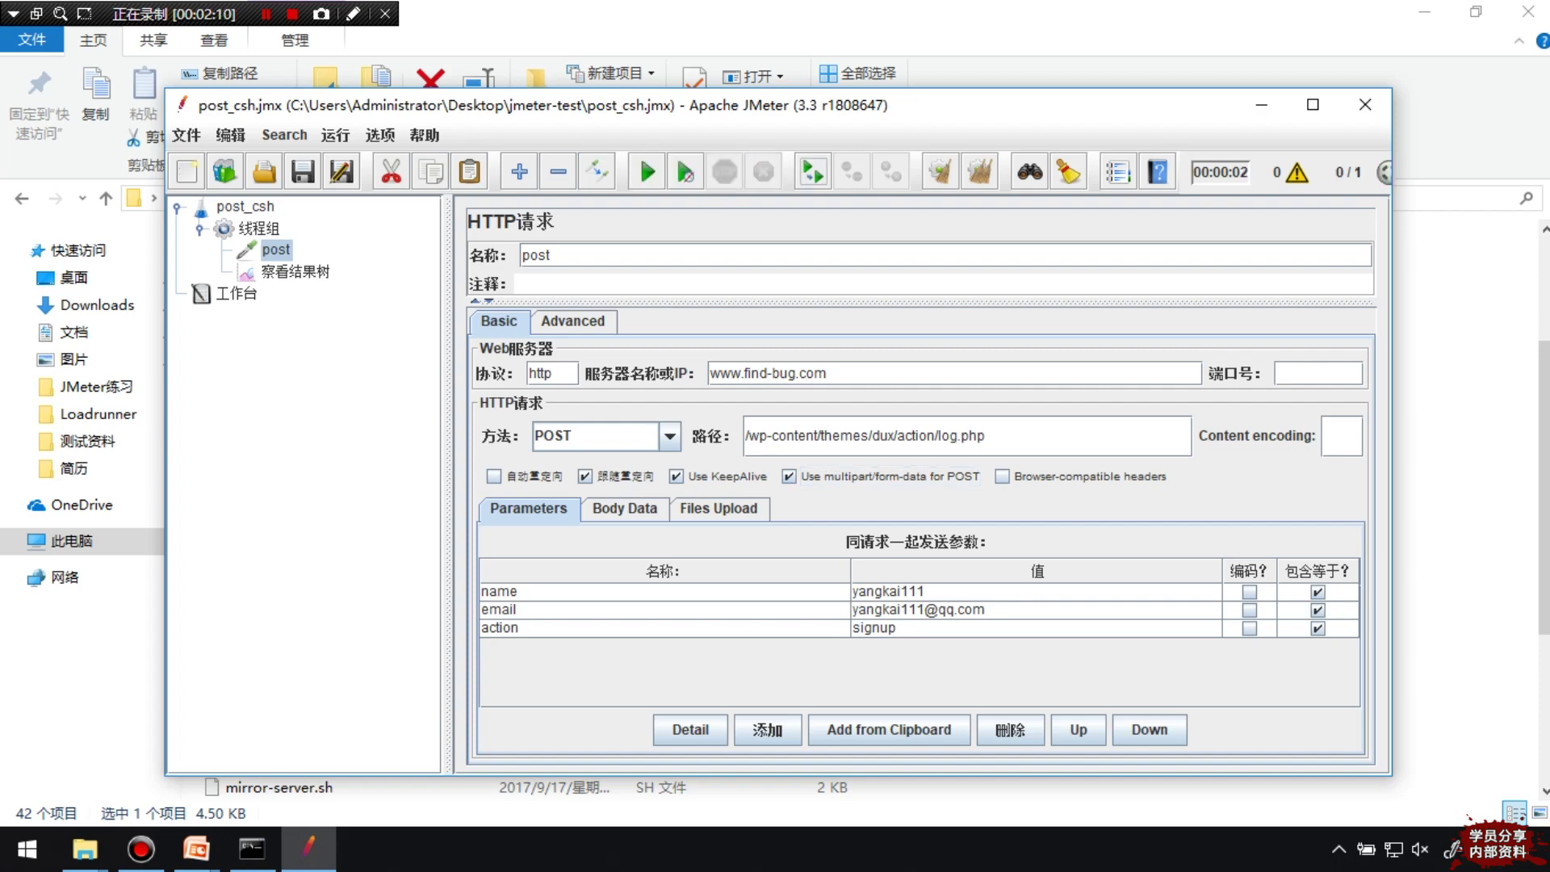
left_click(295, 271)
left_click(533, 472)
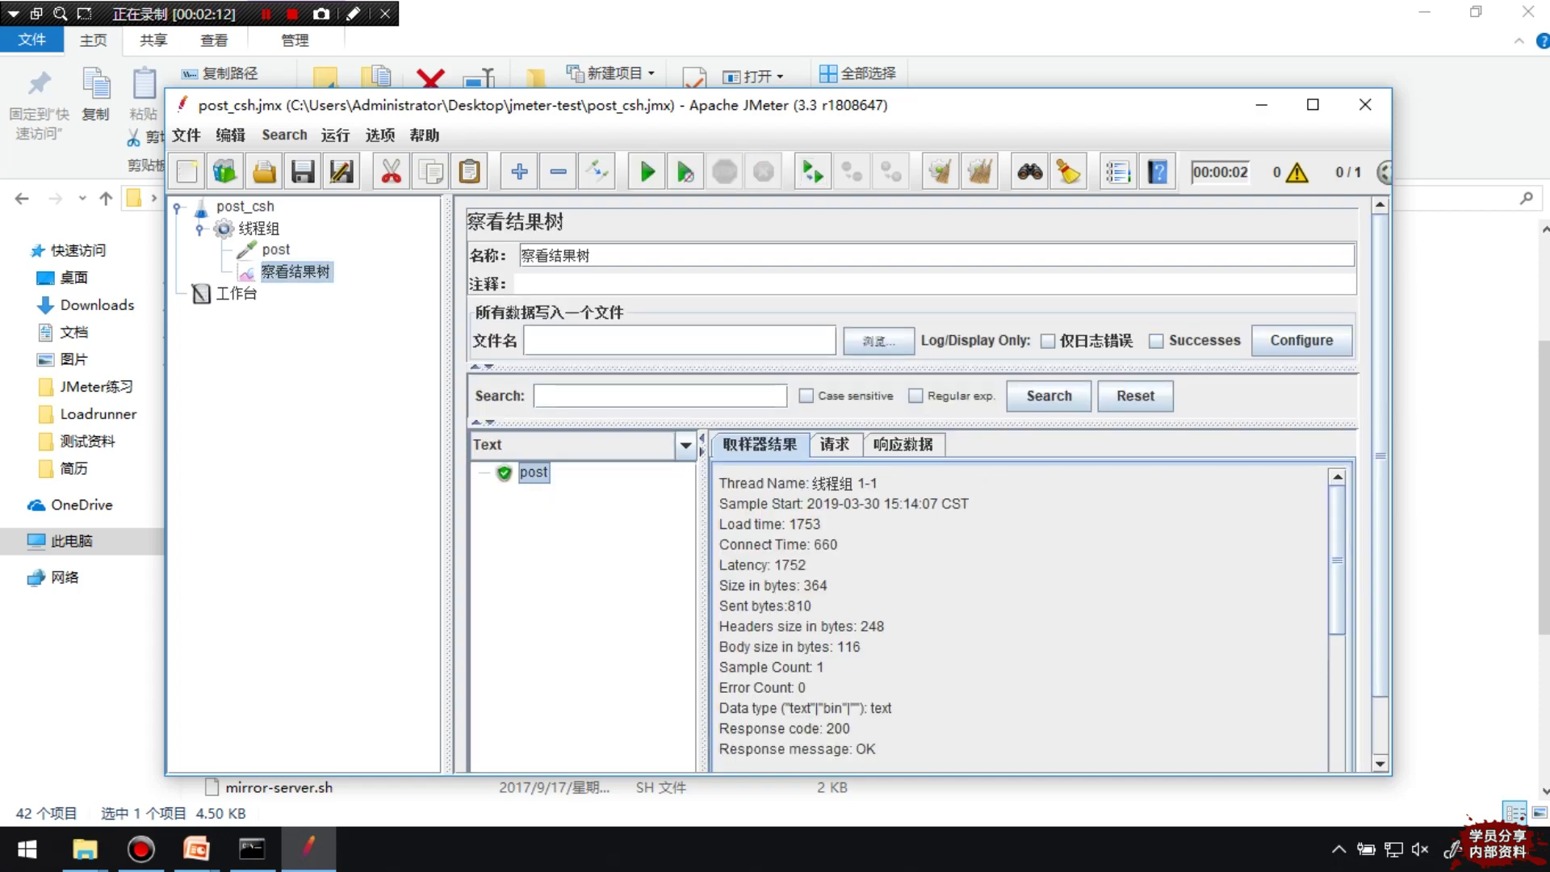
left_click(902, 444)
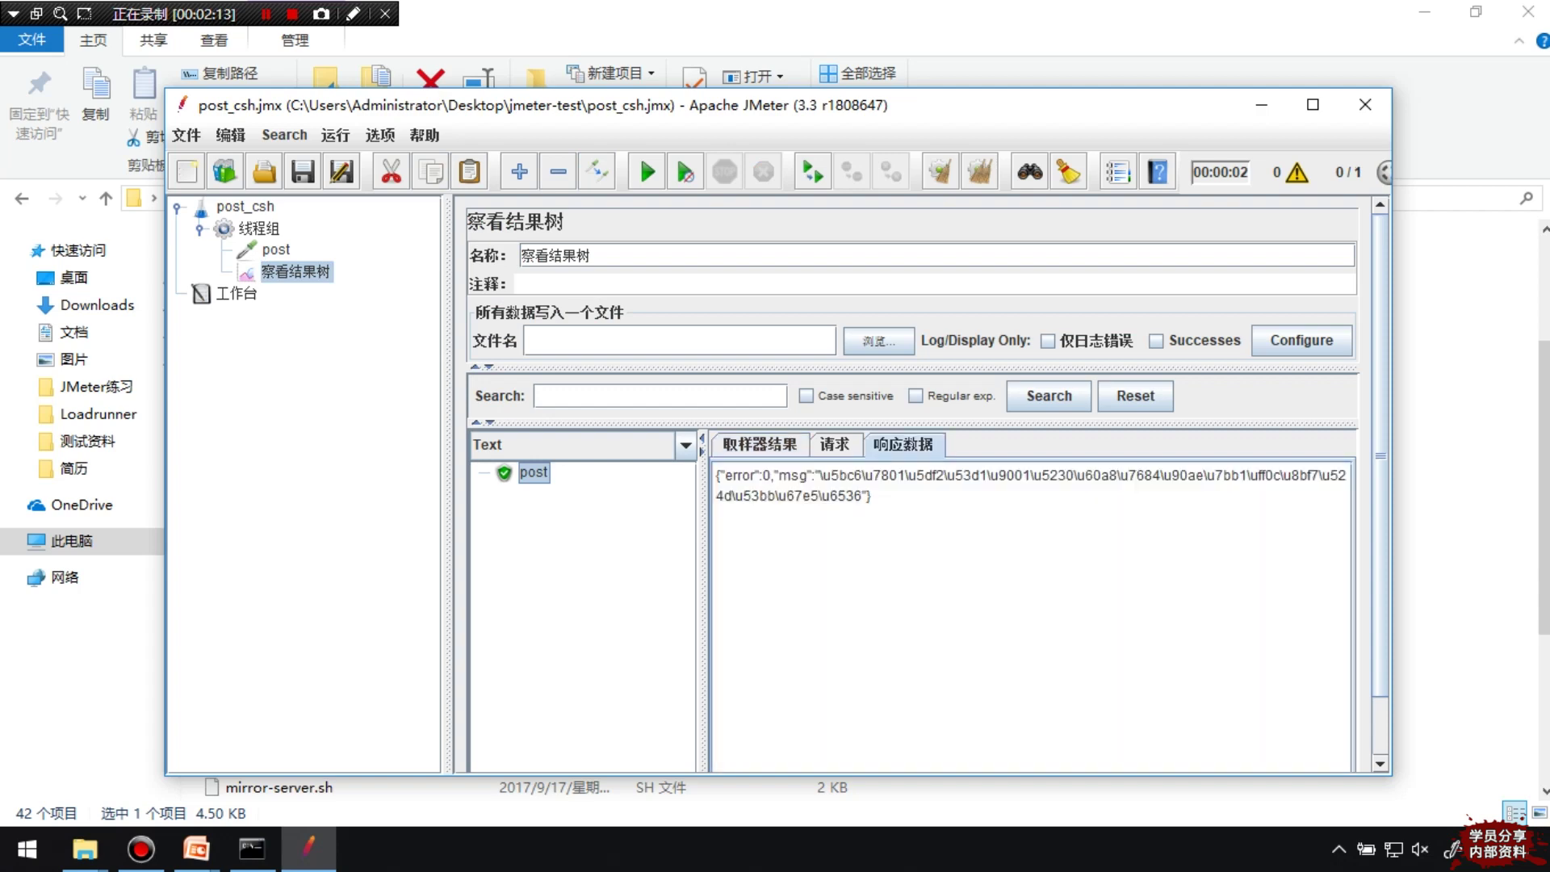
left_click(276, 250)
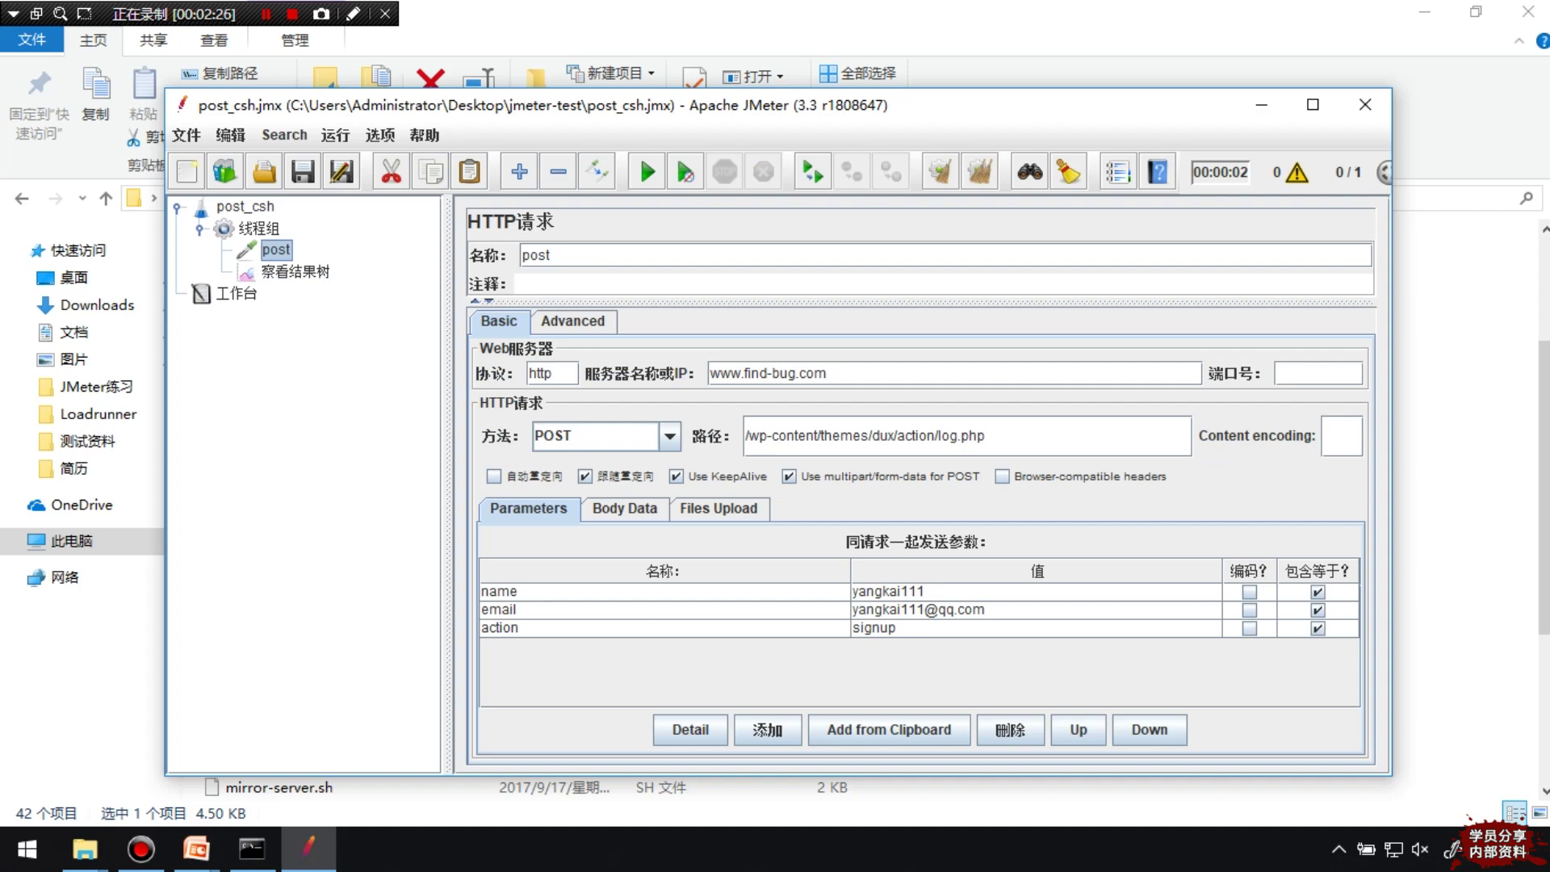
Create a new folder named test on the F: drive
mouse_move(85, 847)
left_click(113, 726)
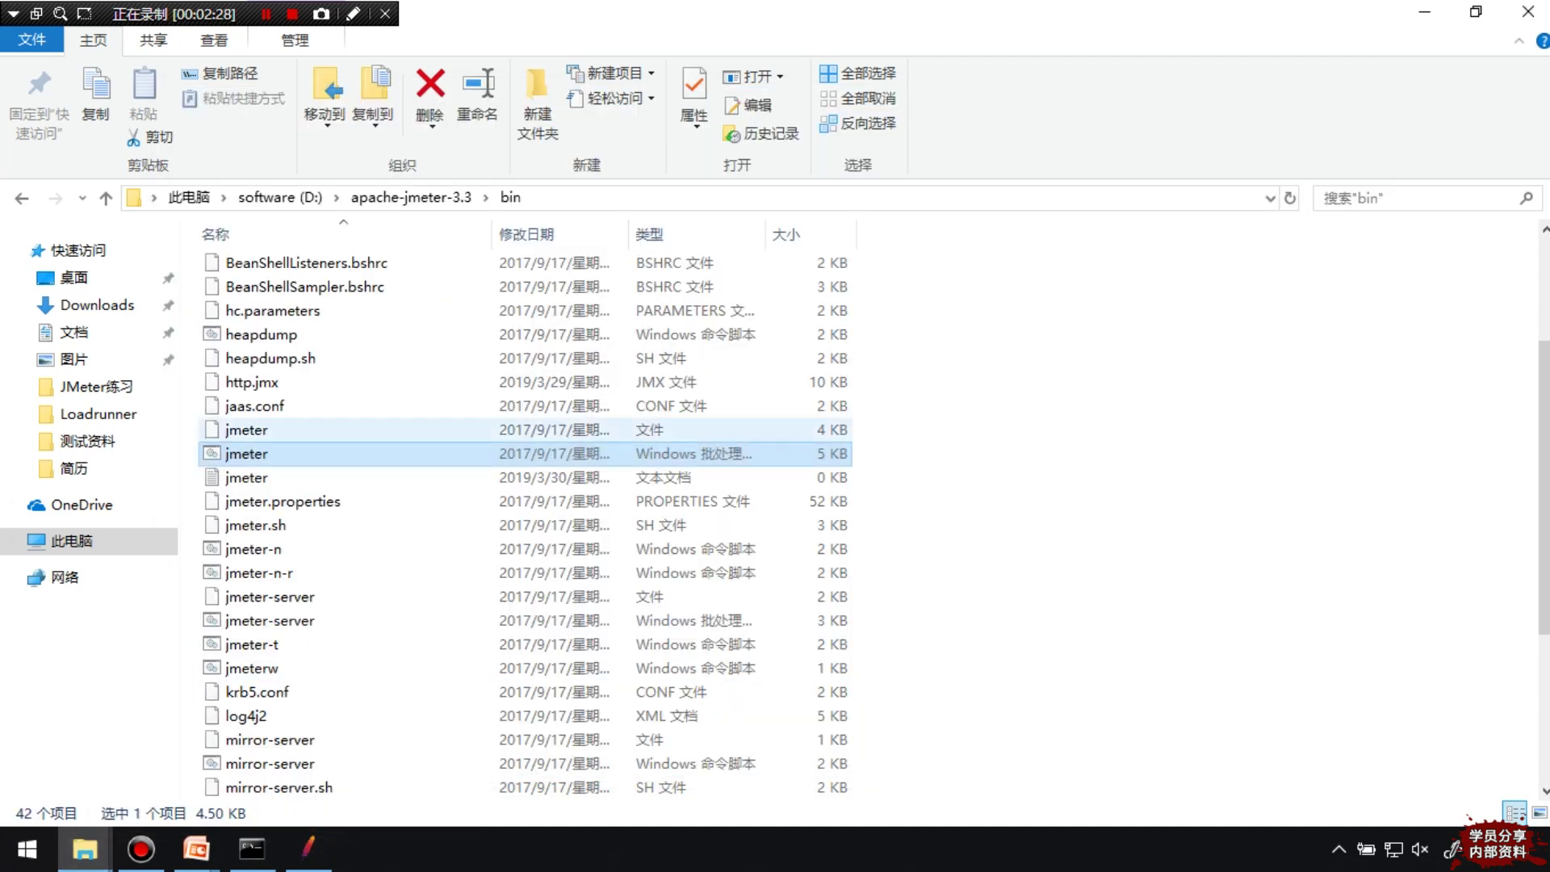
left_click(71, 540)
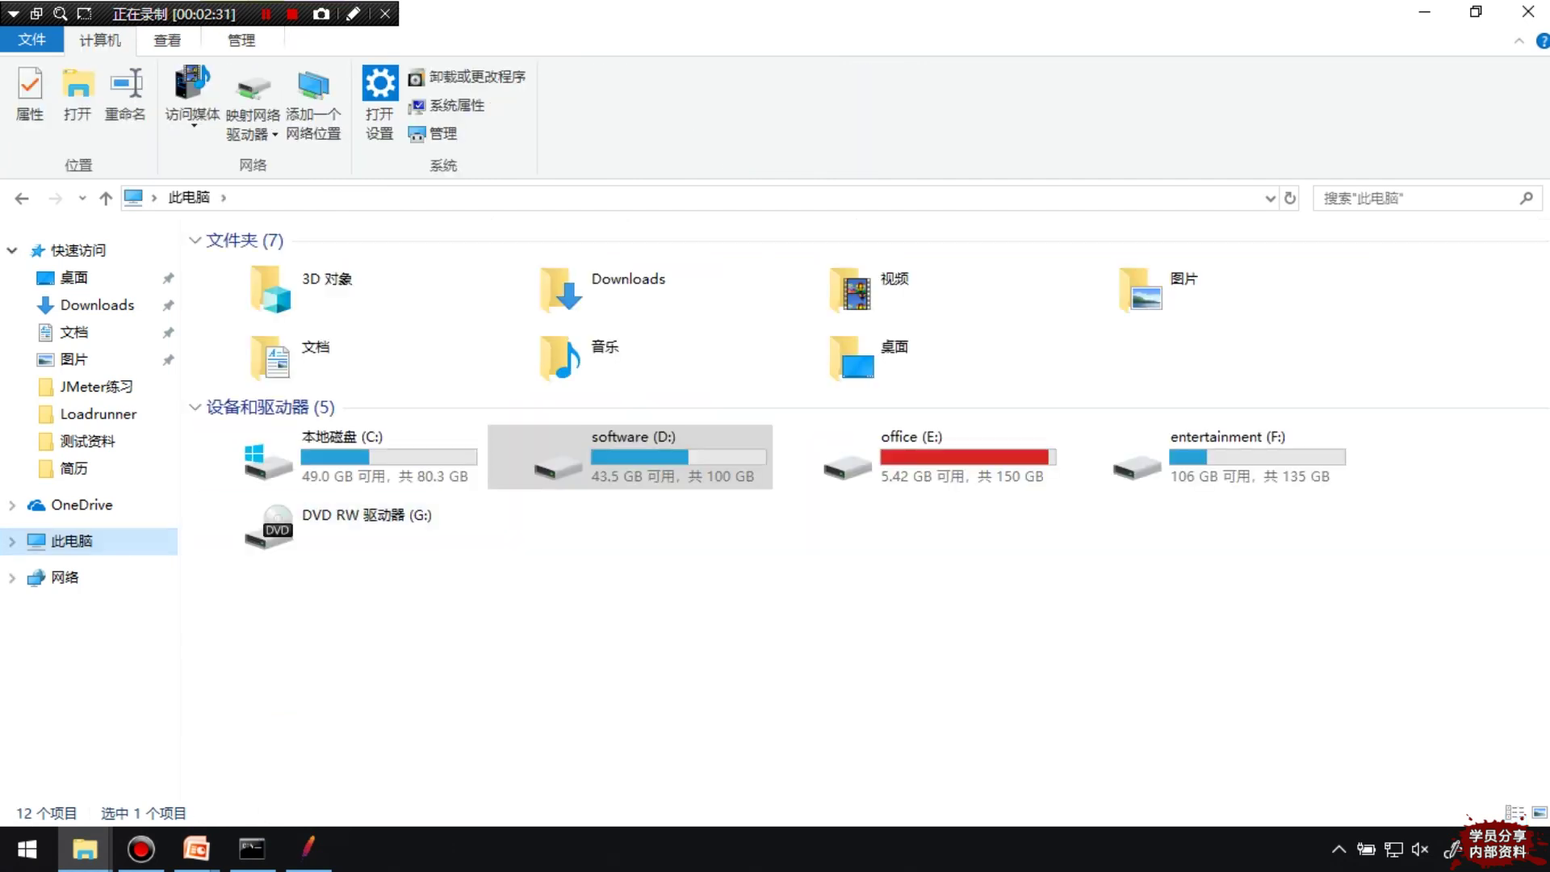
double_click(1219, 456)
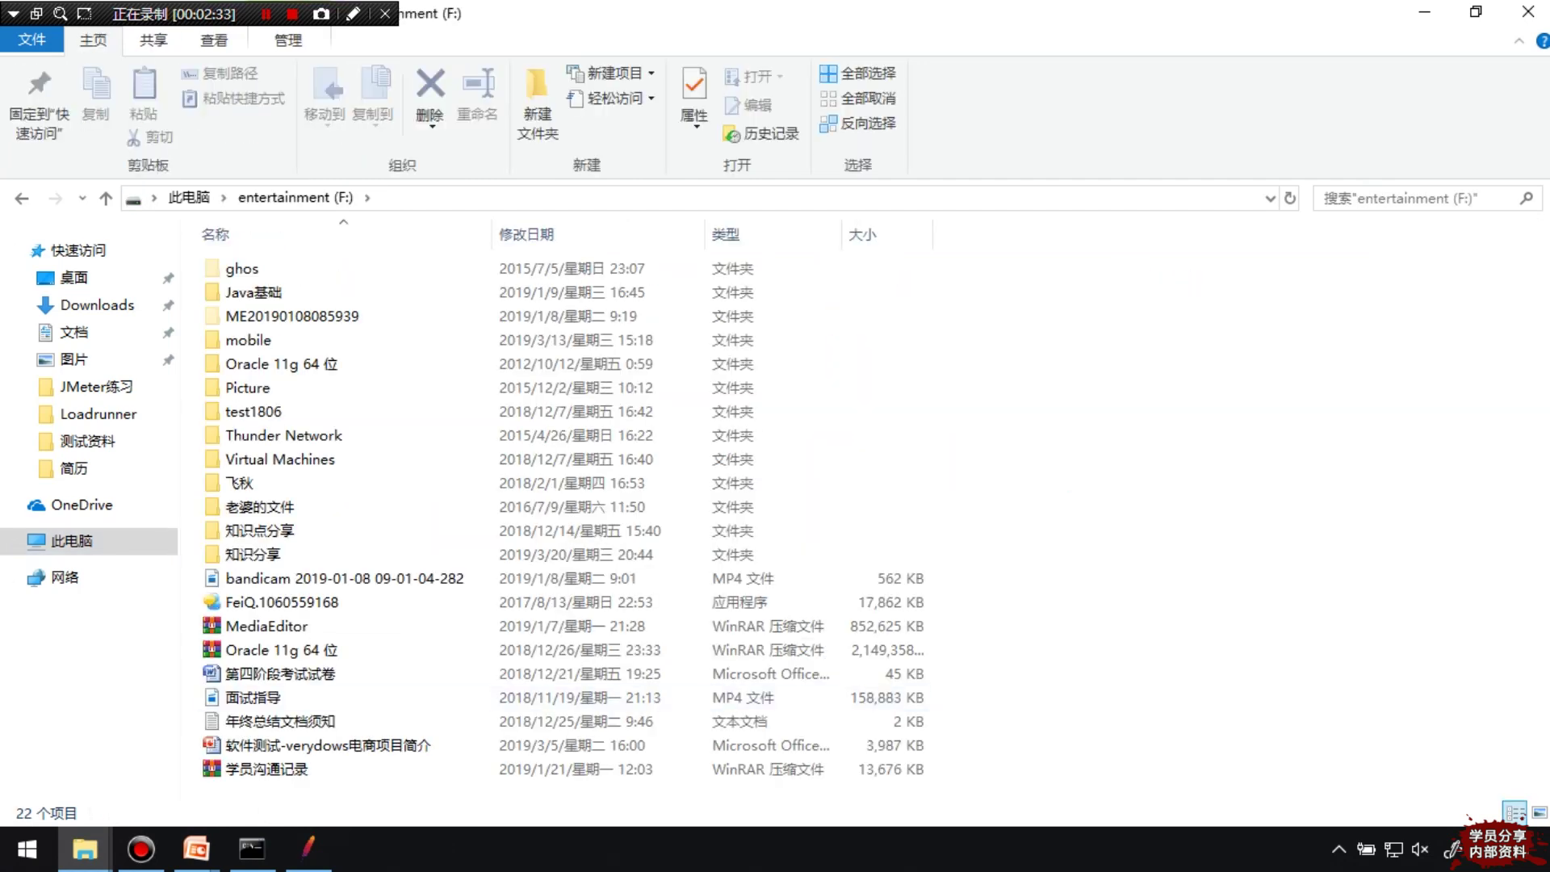
right_click(1309, 295)
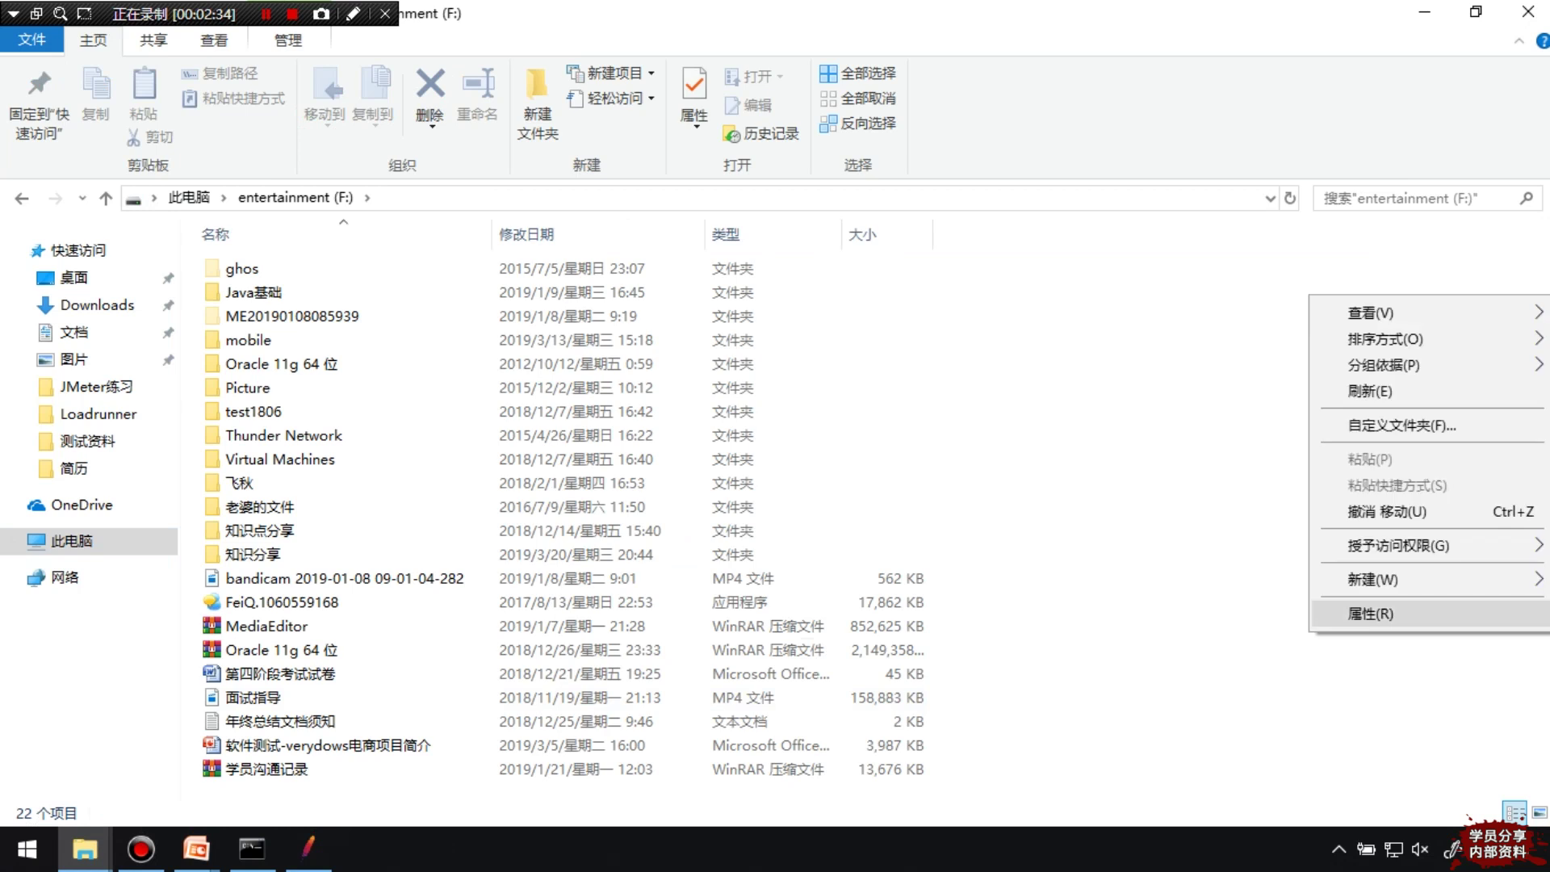
mouse_move(1372, 578)
left_click(1005, 282)
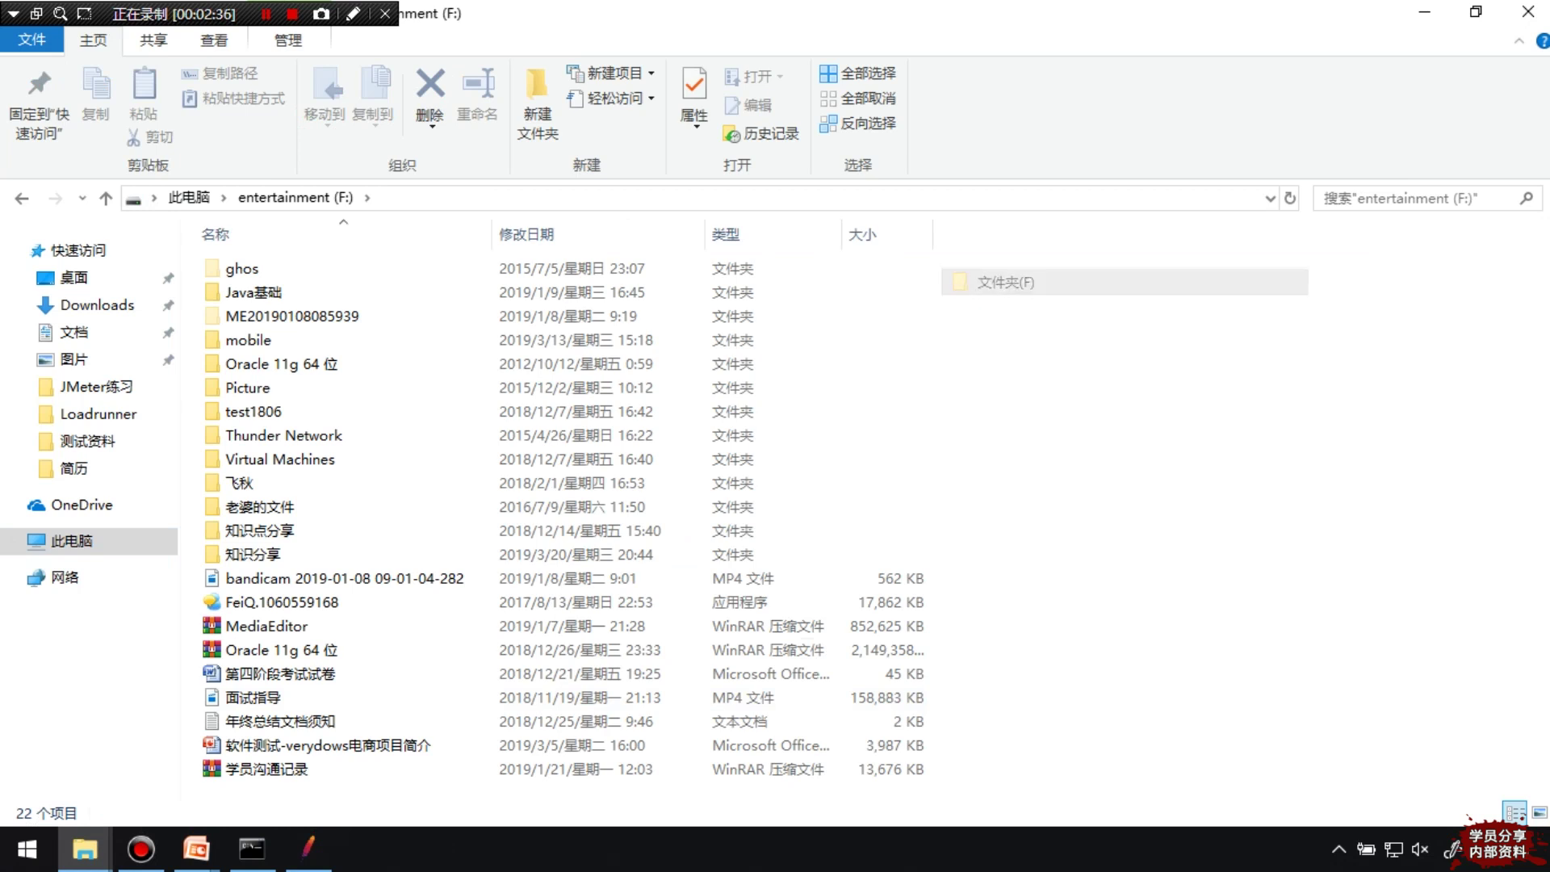
type("tes")
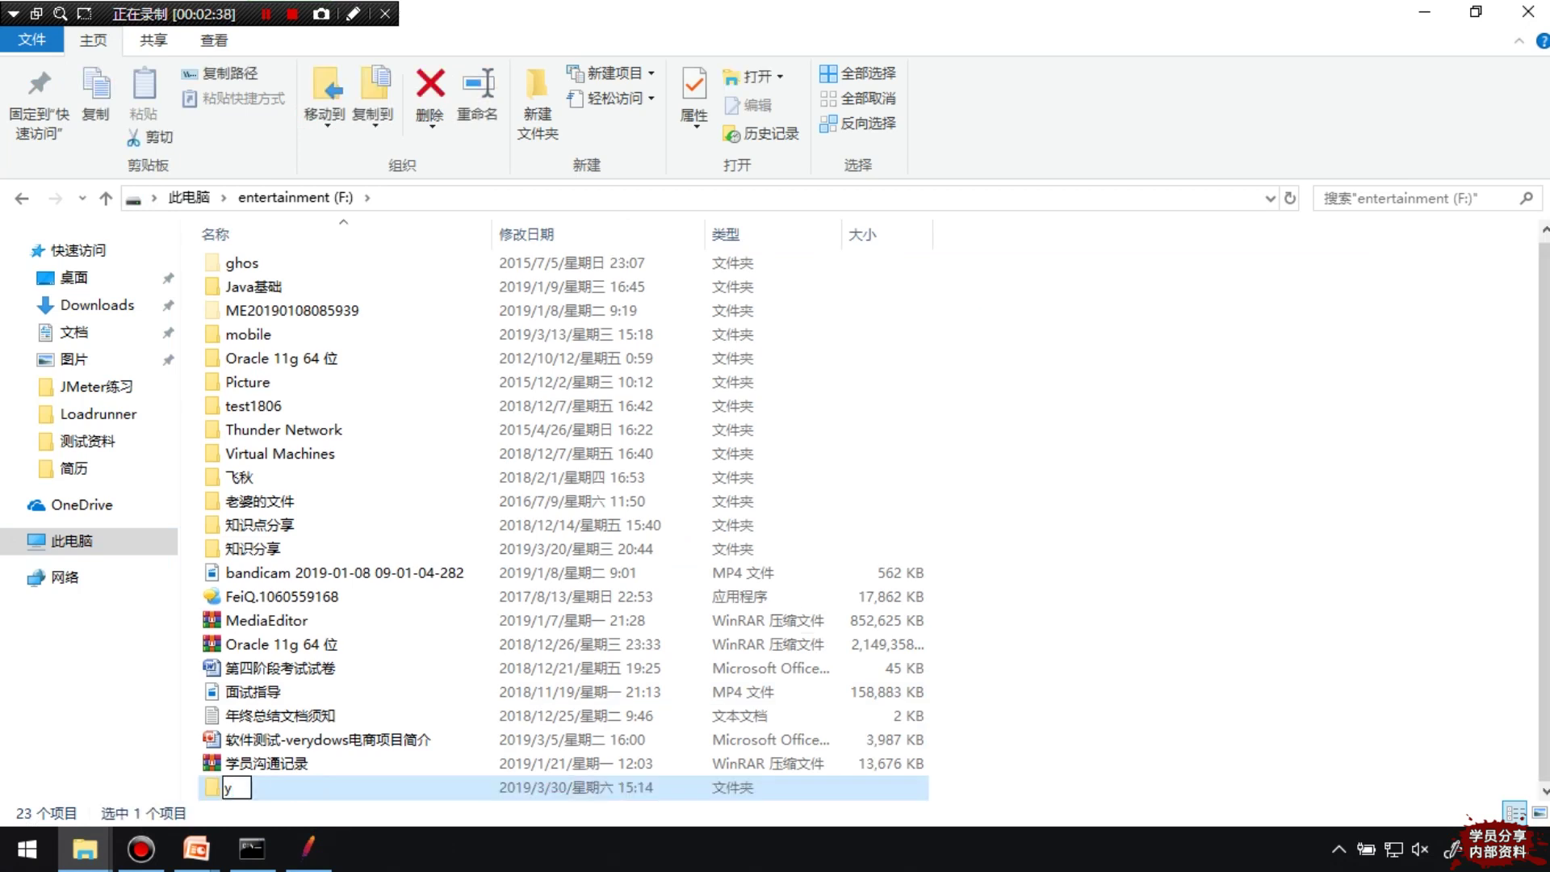
type("t")
key("Return")
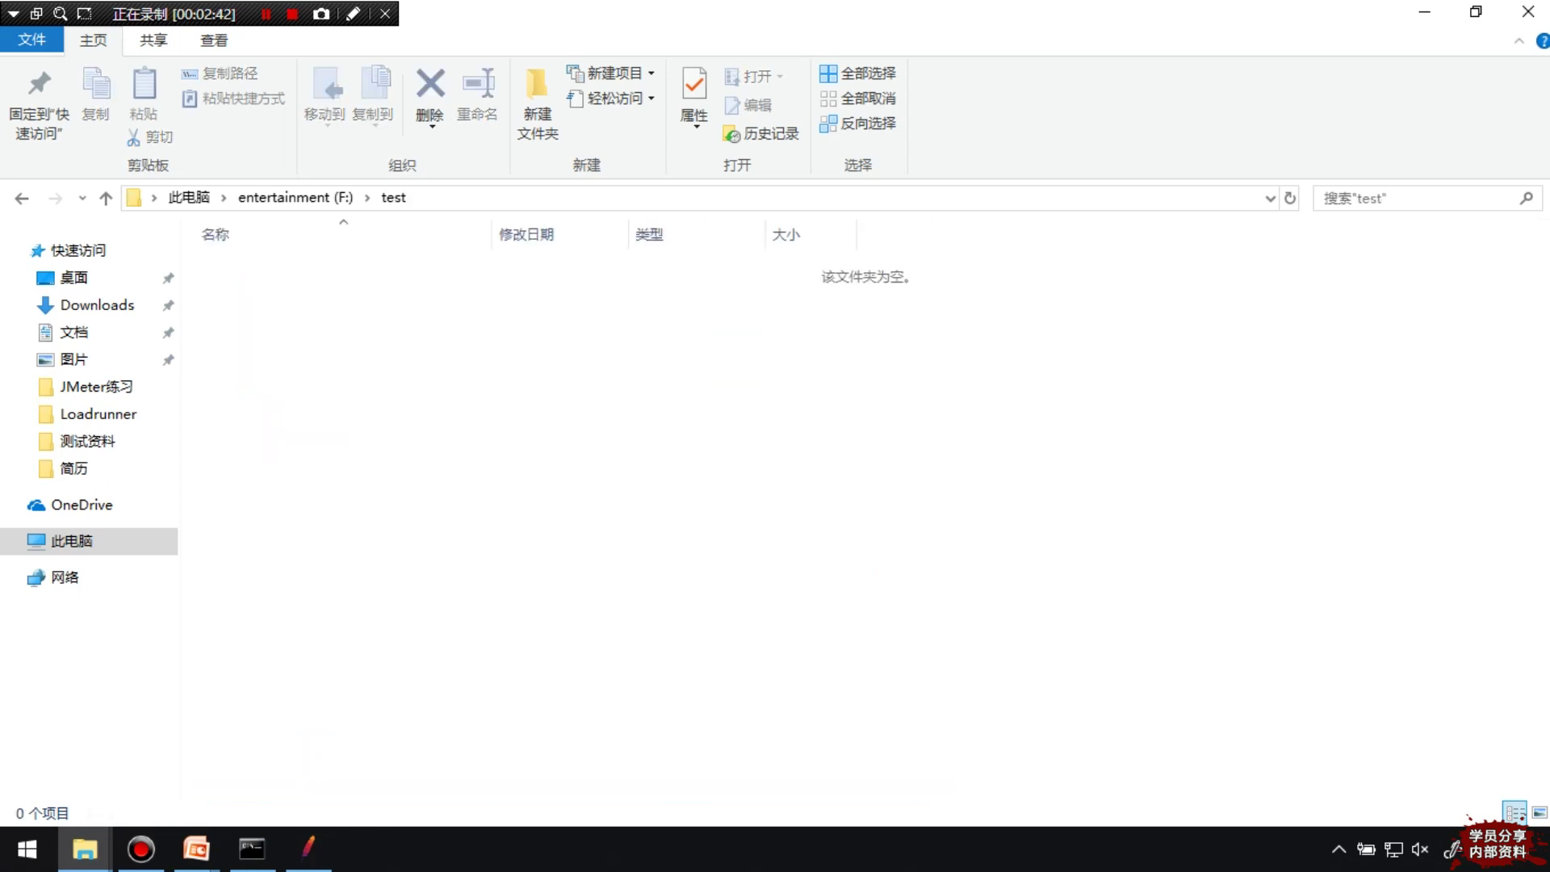
Create a new Excel worksheet inside test and open it in Excel
right_click(419, 337)
mouse_move(485, 621)
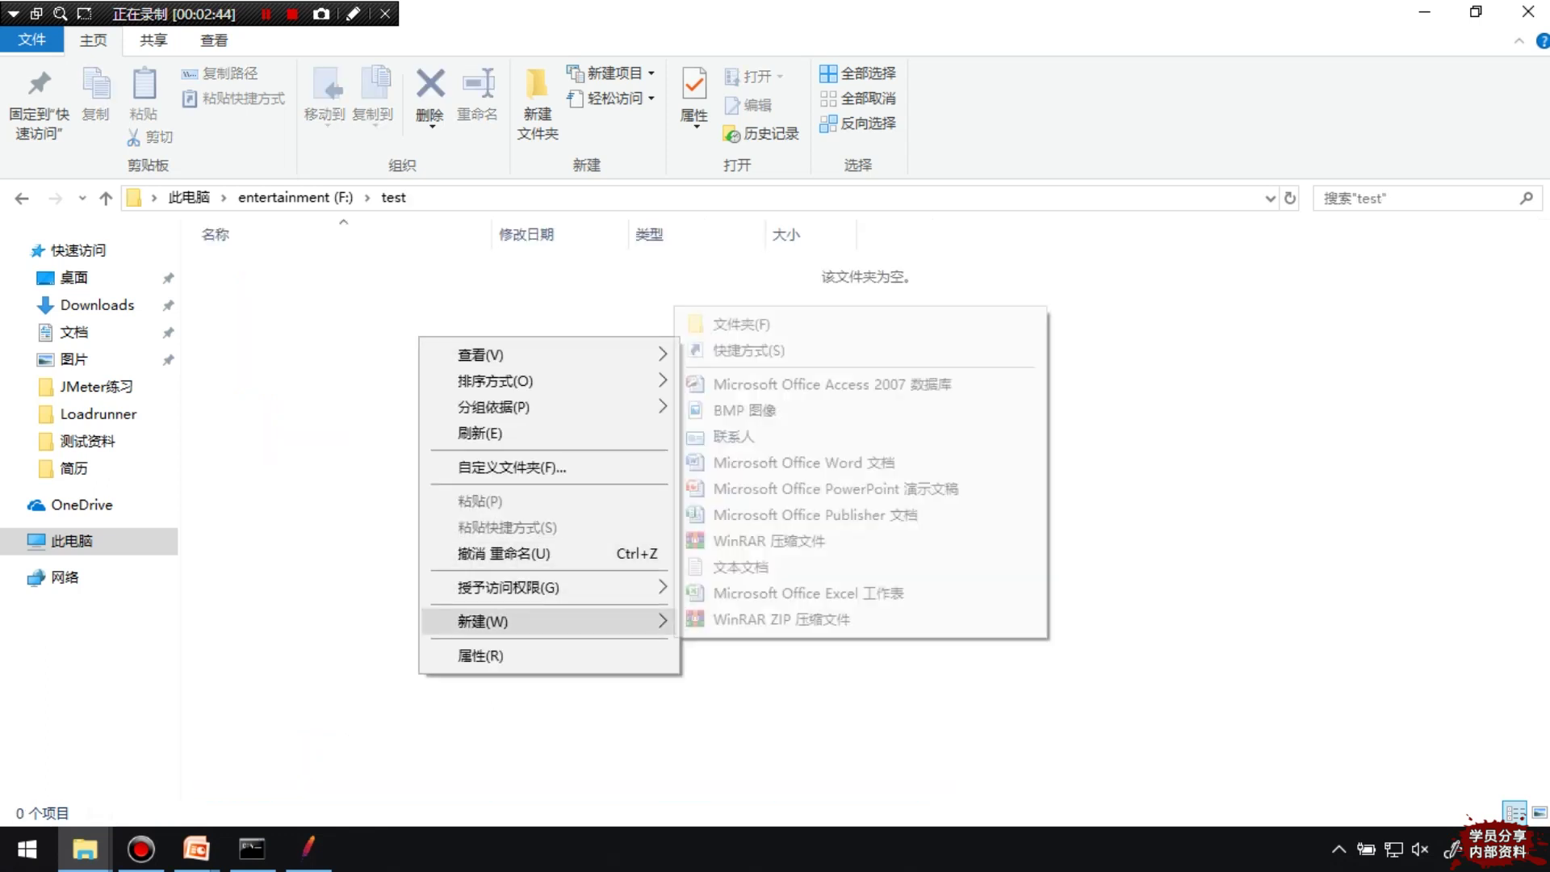
left_click(807, 593)
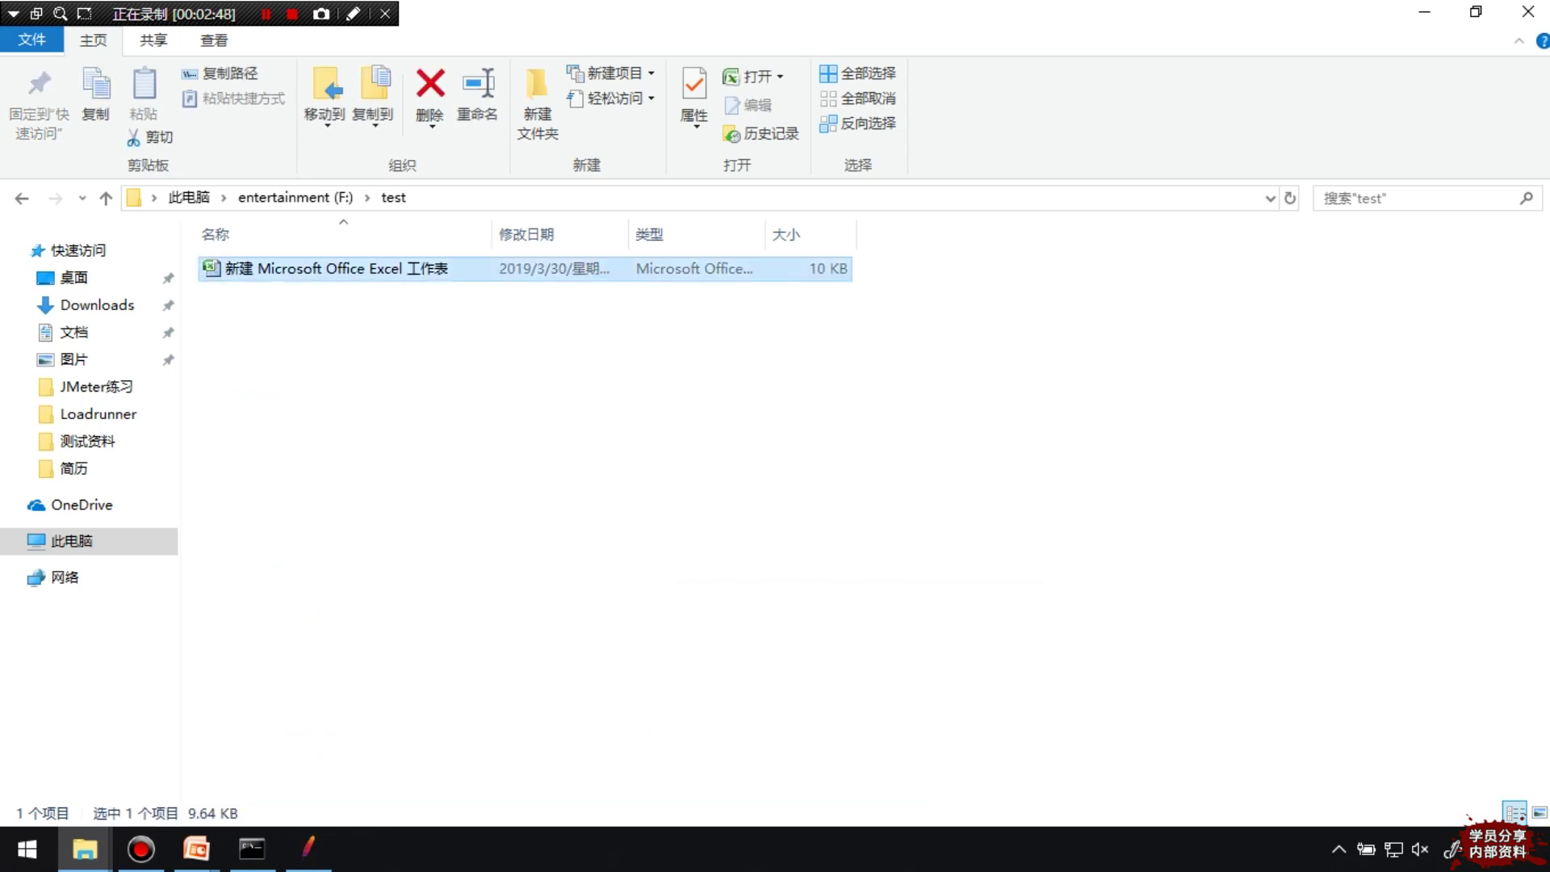
key("Return")
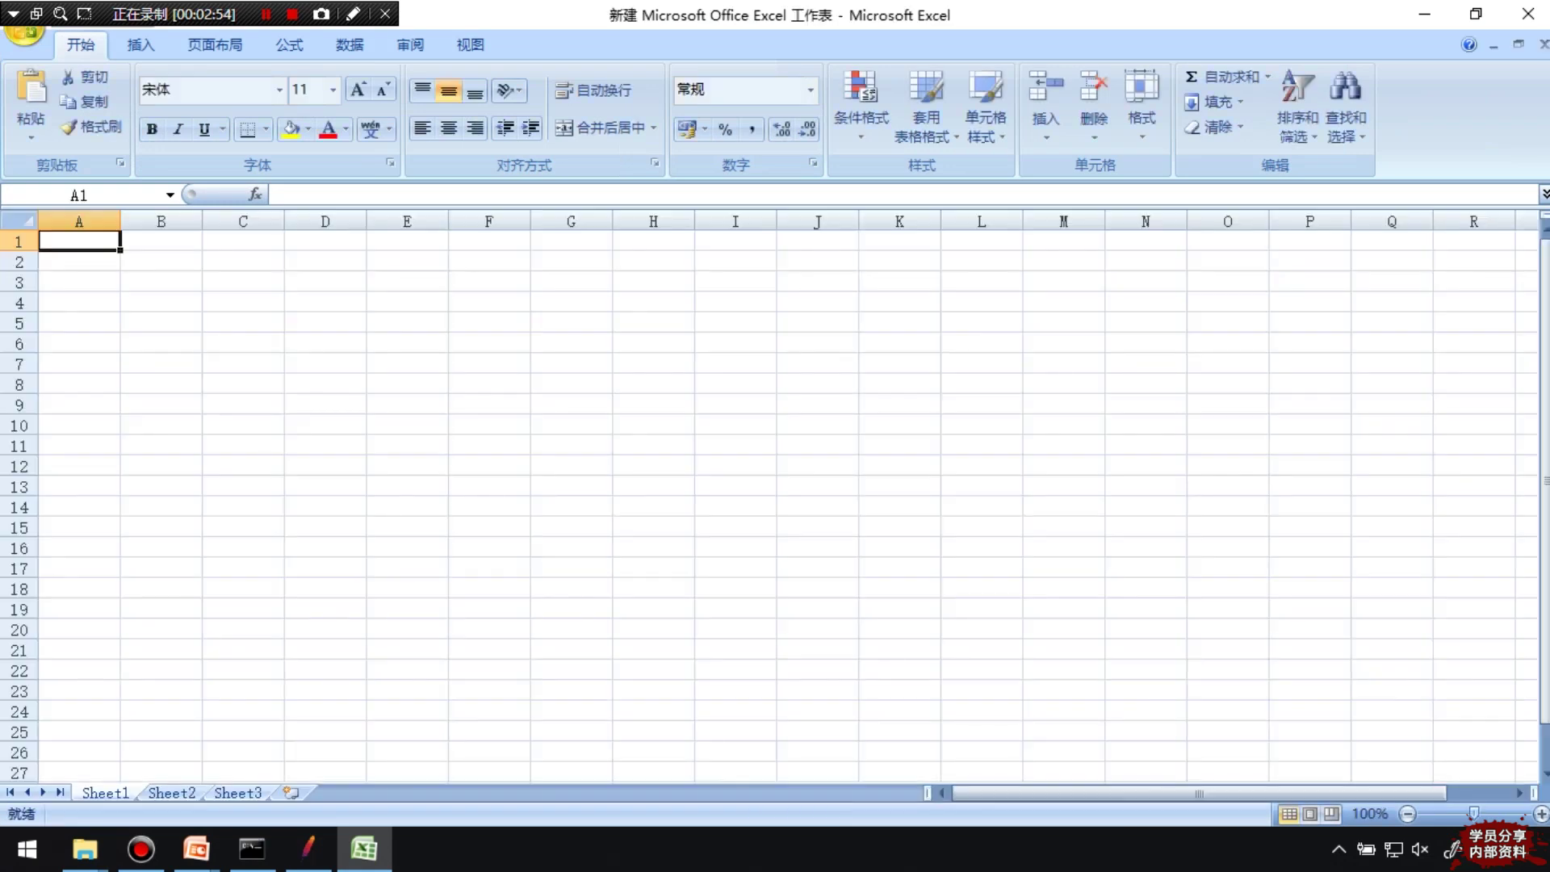
Save the workbook as reg_post in CSV (逗号分隔) format, keeping only the active sheet
left_click(24, 28)
mouse_move(81, 224)
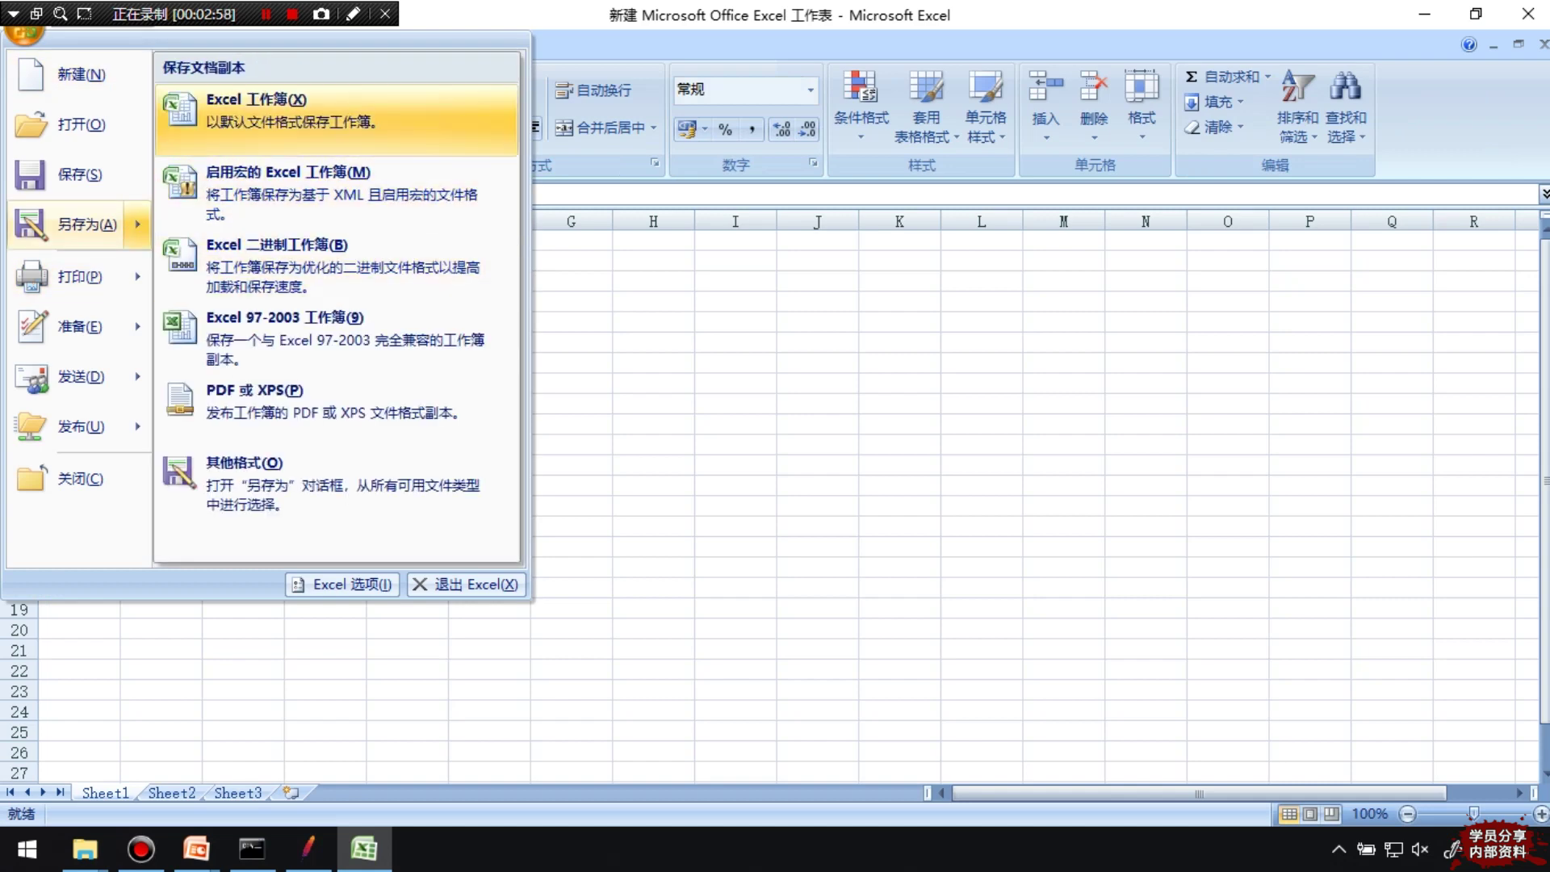
key("Return")
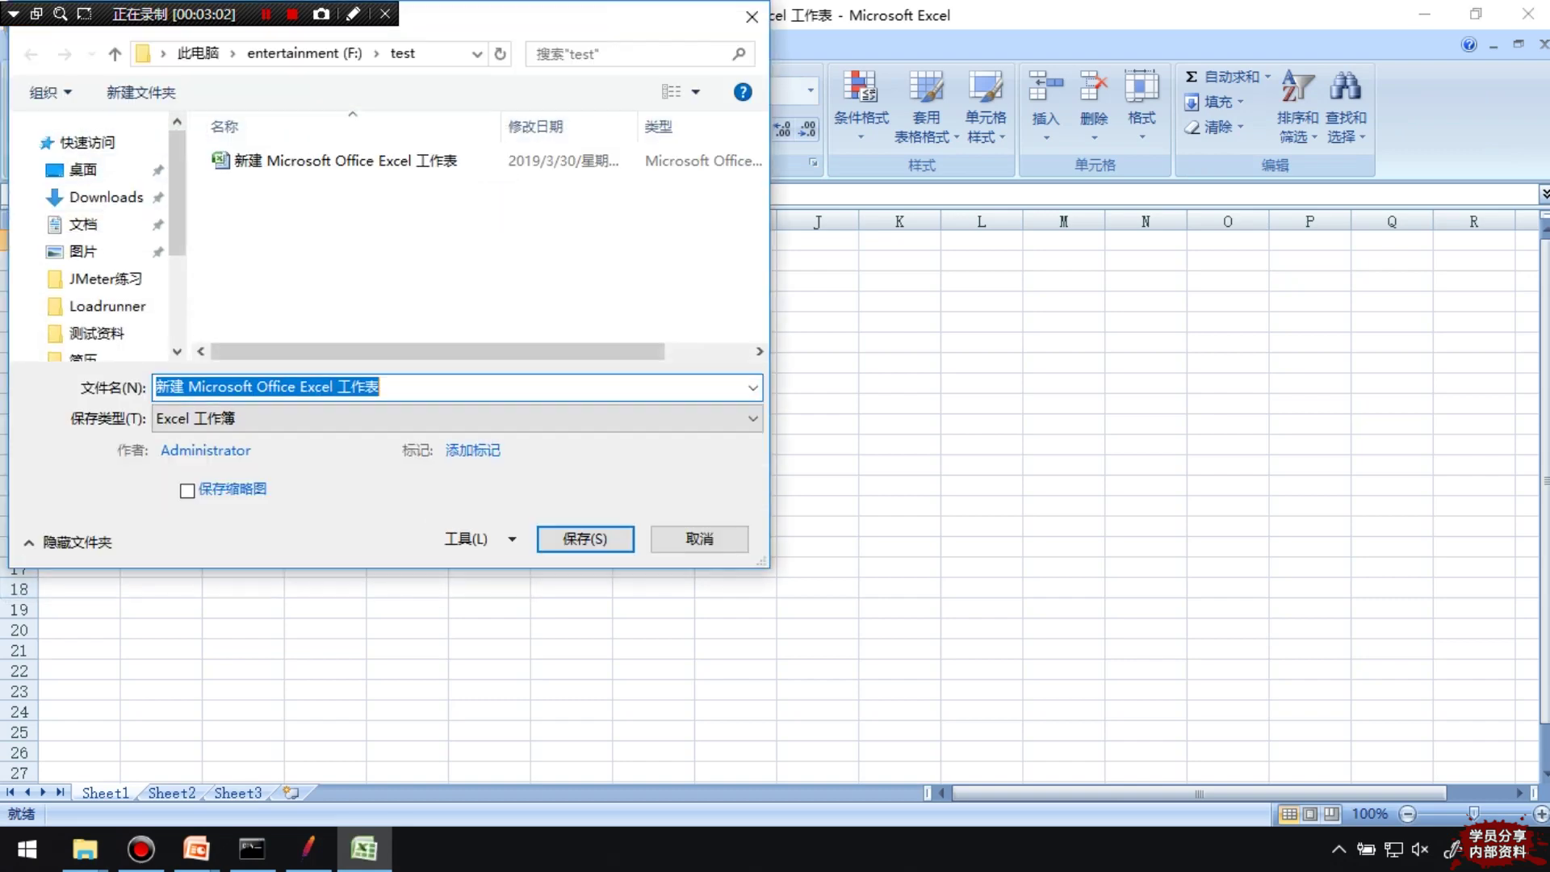
key("Tab")
key("alt+Down")
key("Down")
key("Down")
key("Down")
key("Down")
key("Down")
key("Down")
key("Down")
key("Down")
key("Down")
key("Down")
key("Down")
key("Down")
key("Down")
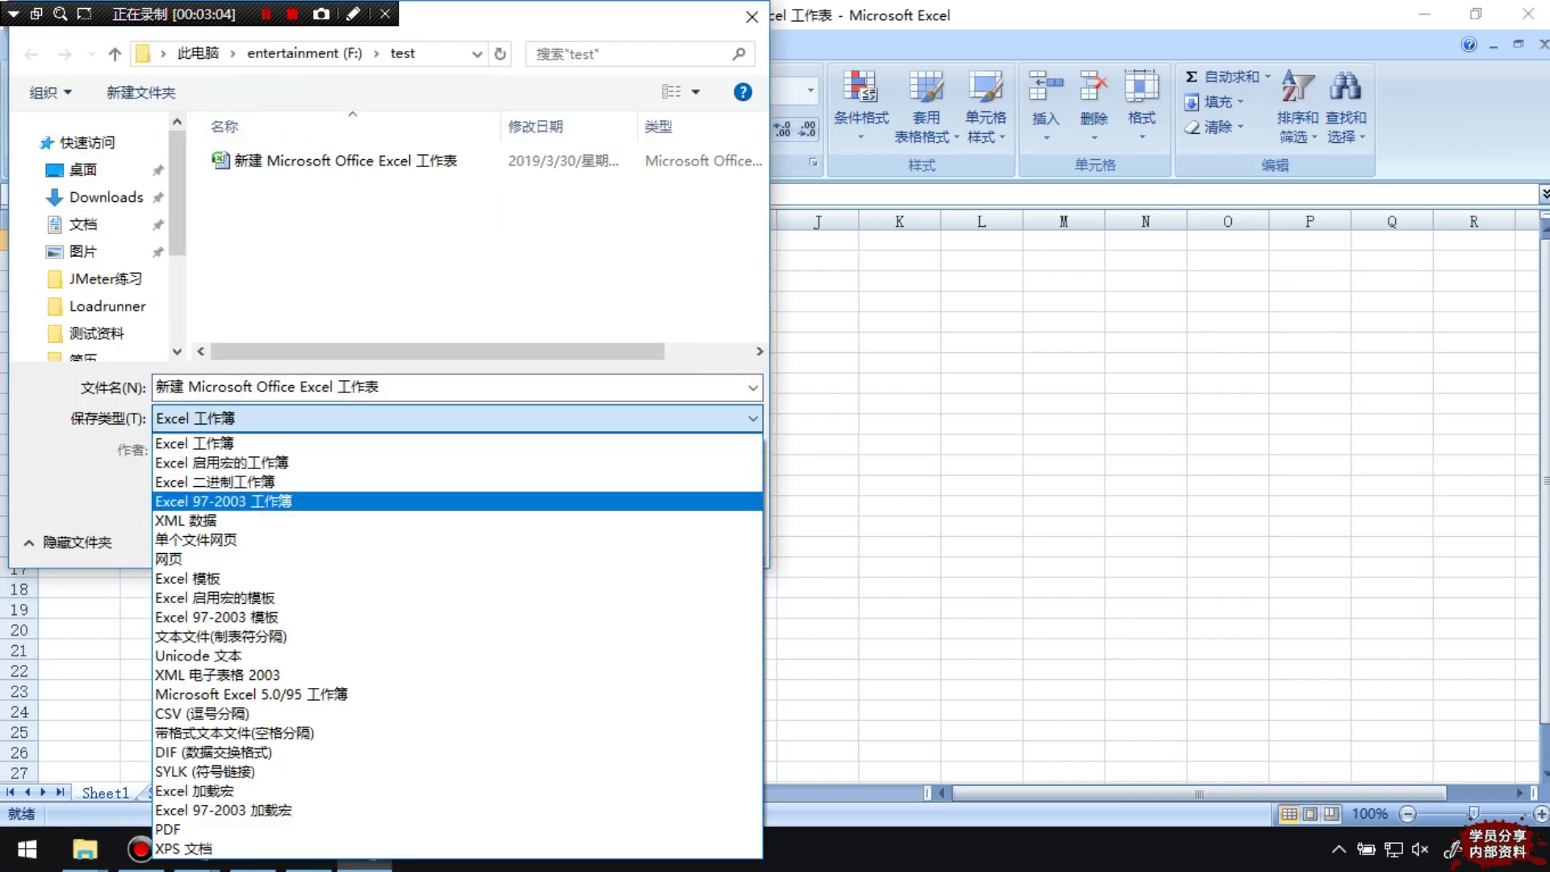
key("Down")
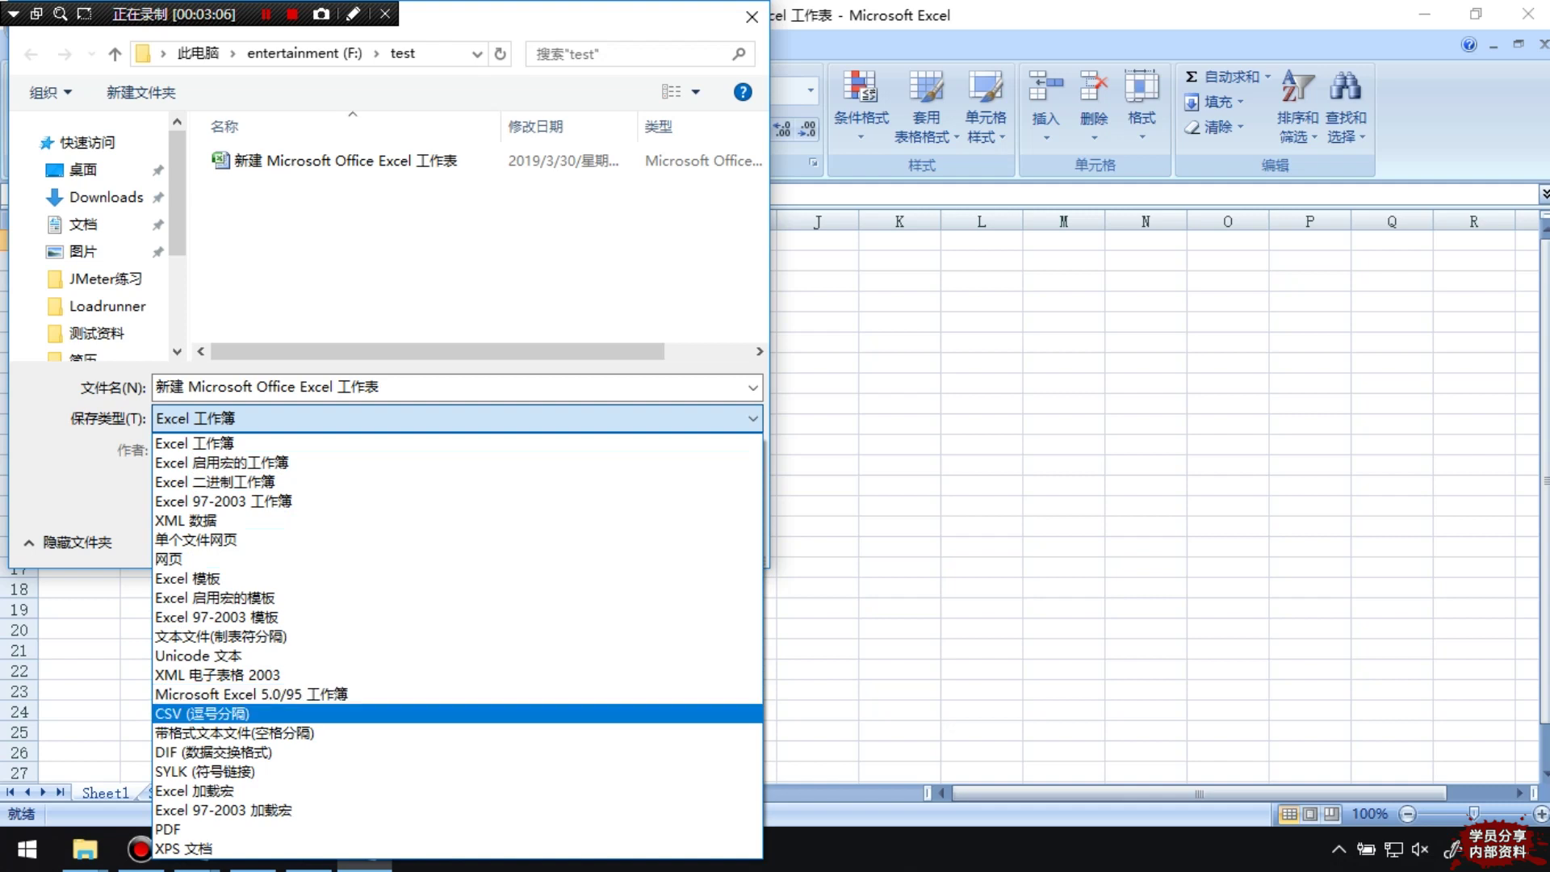
key("Return")
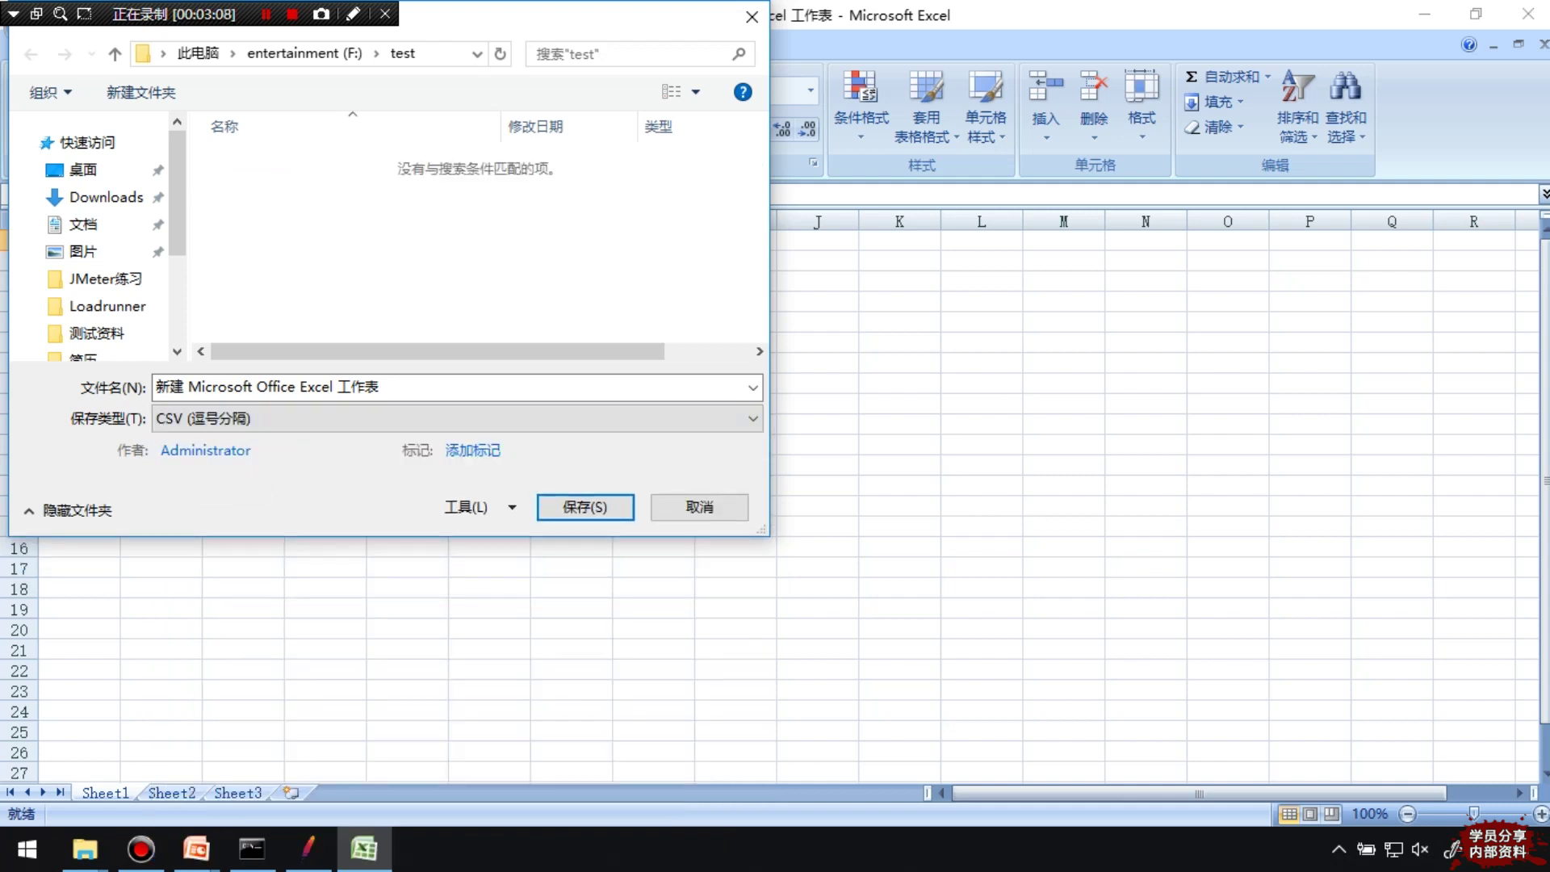
key("alt+n")
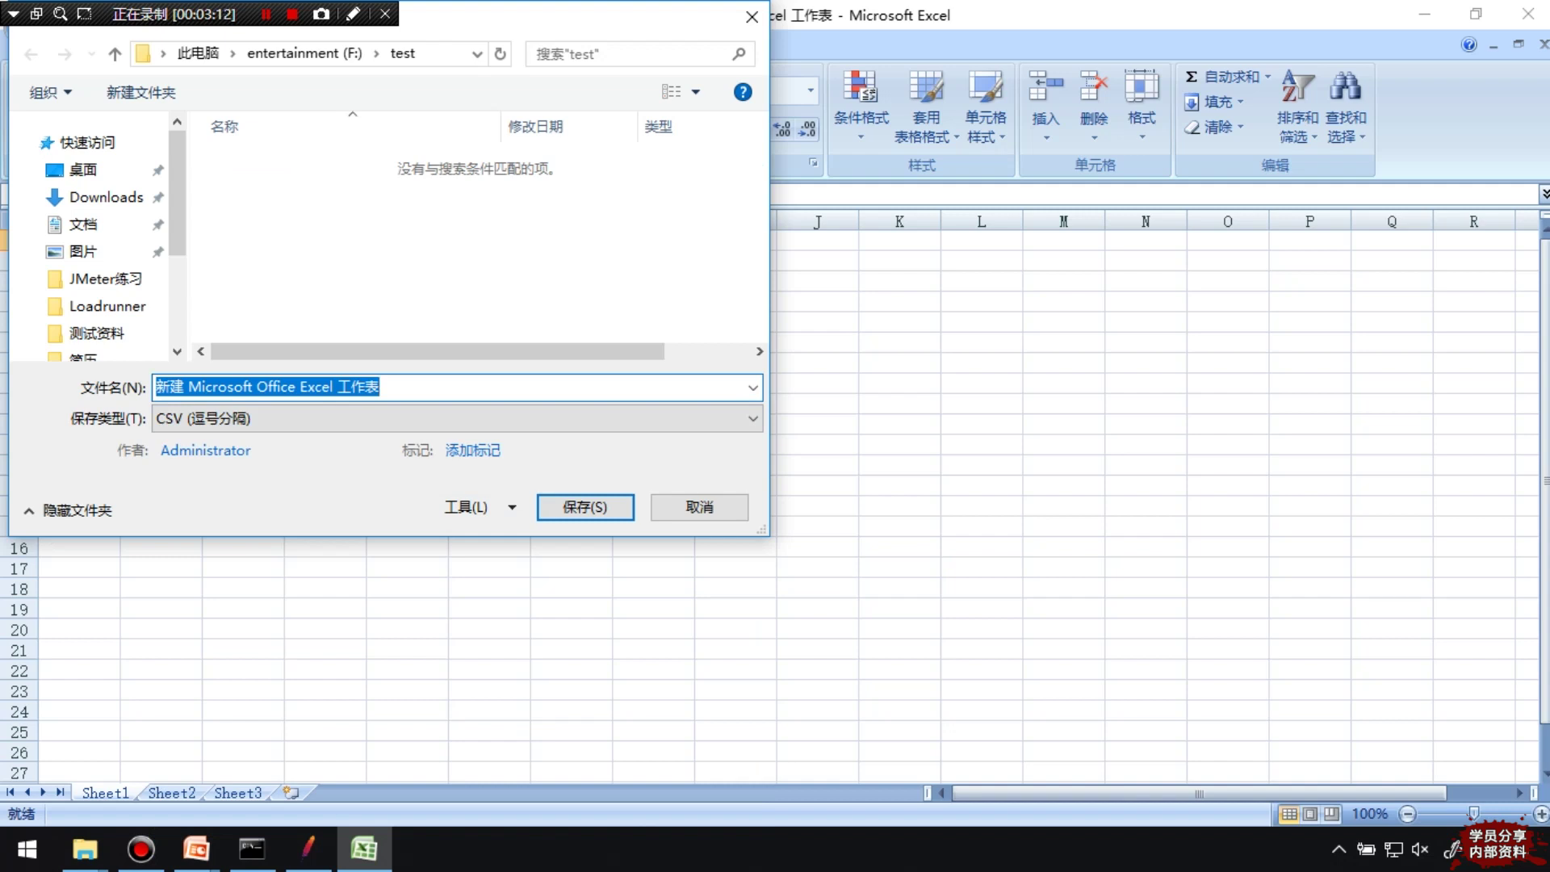
type("reg")
key("Return")
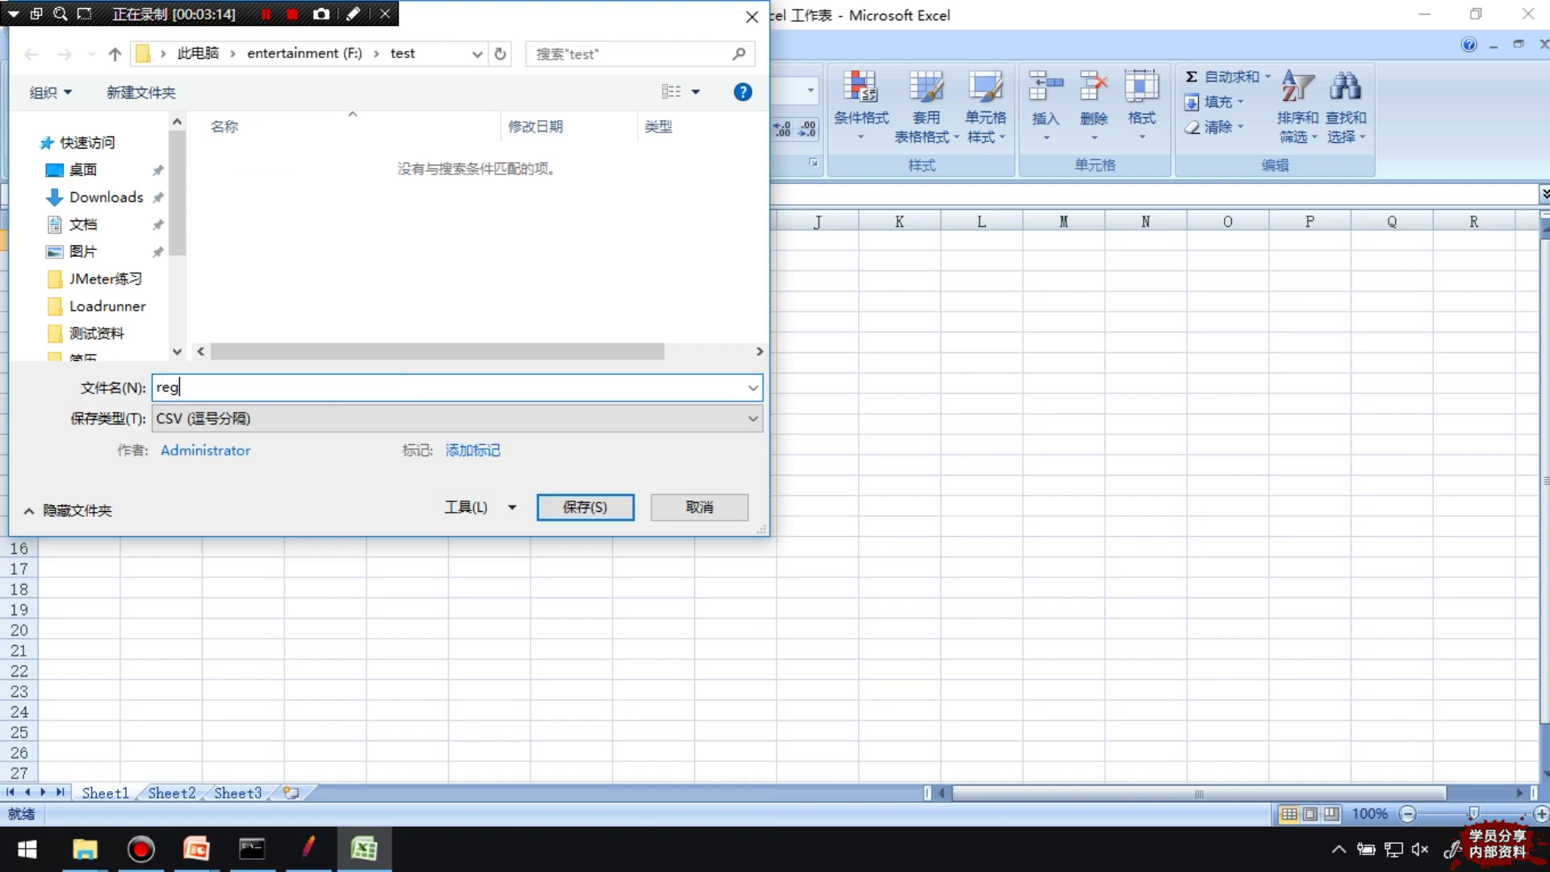
type("_post")
key("Return")
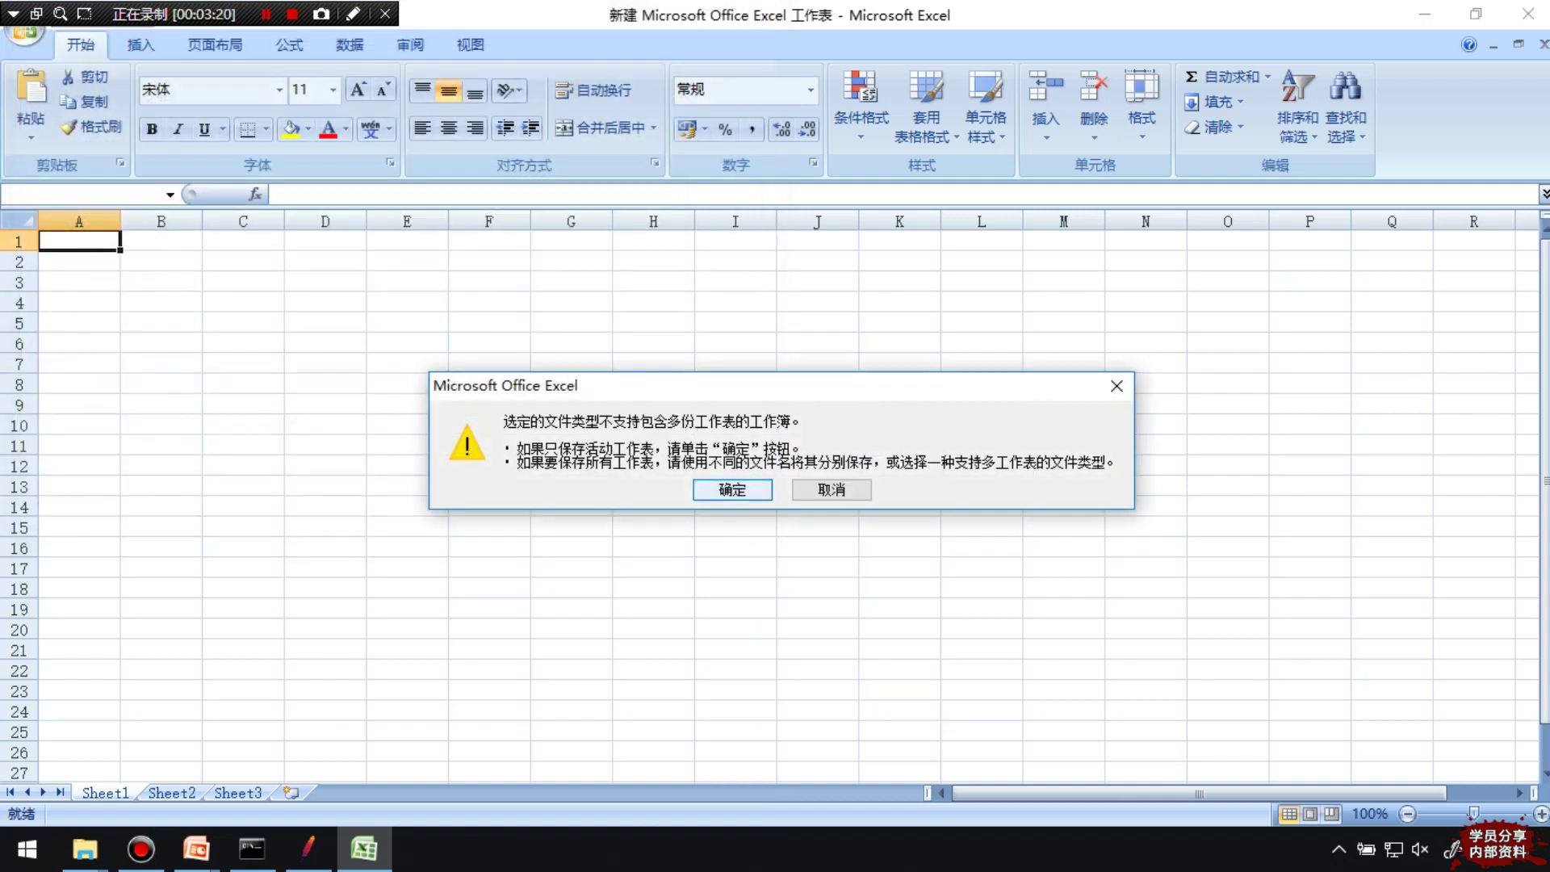
key("Return")
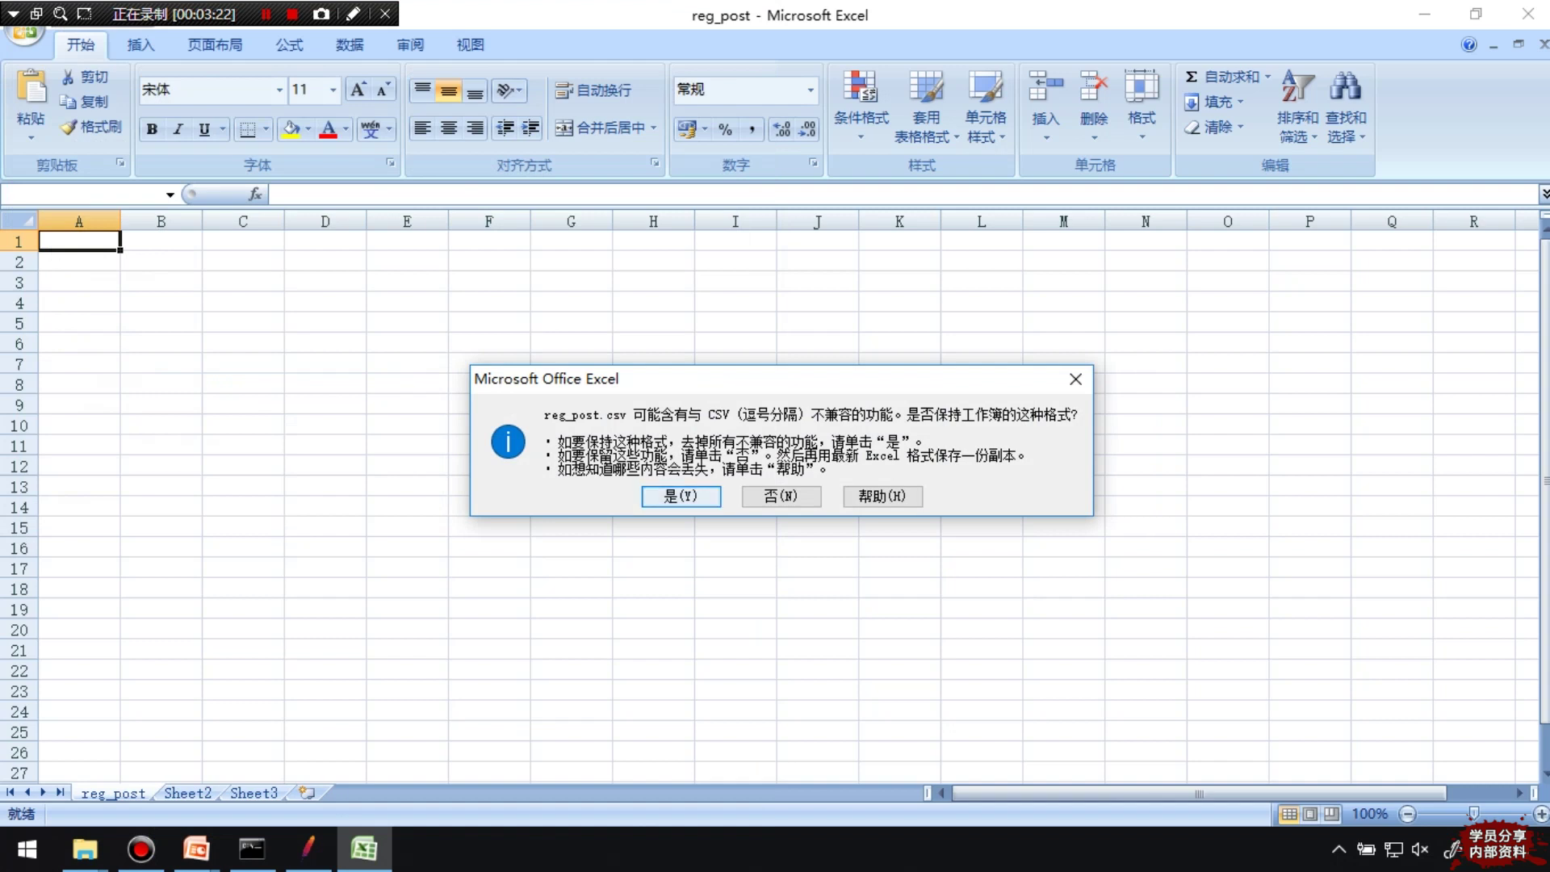
key("Return")
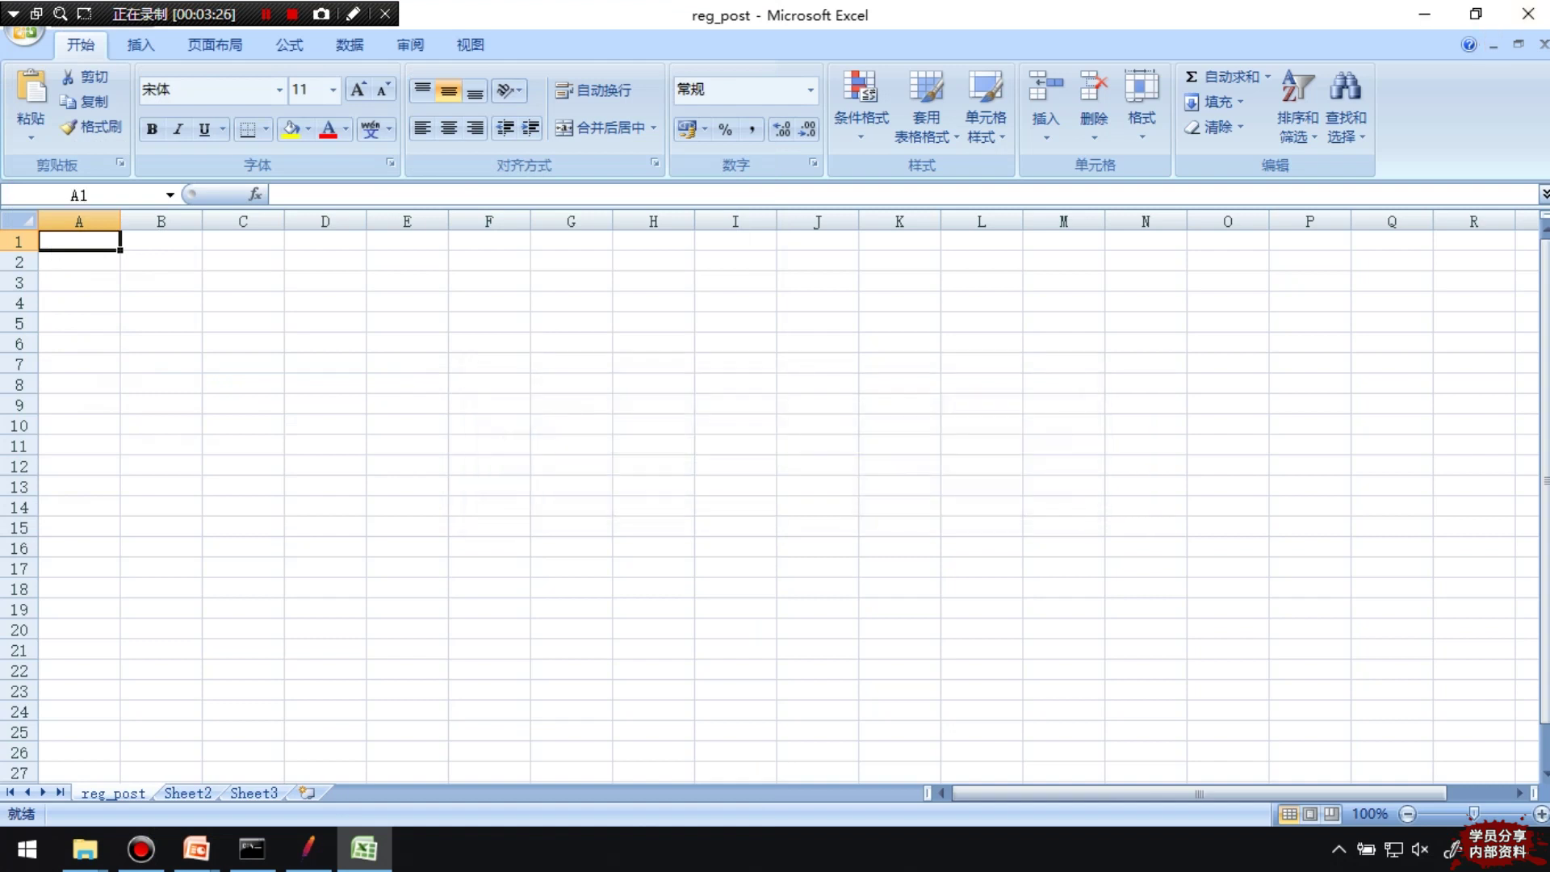
Close Excel, overwriting reg_post.csv, then reopen reg_post from the test folder
left_click(1476, 14)
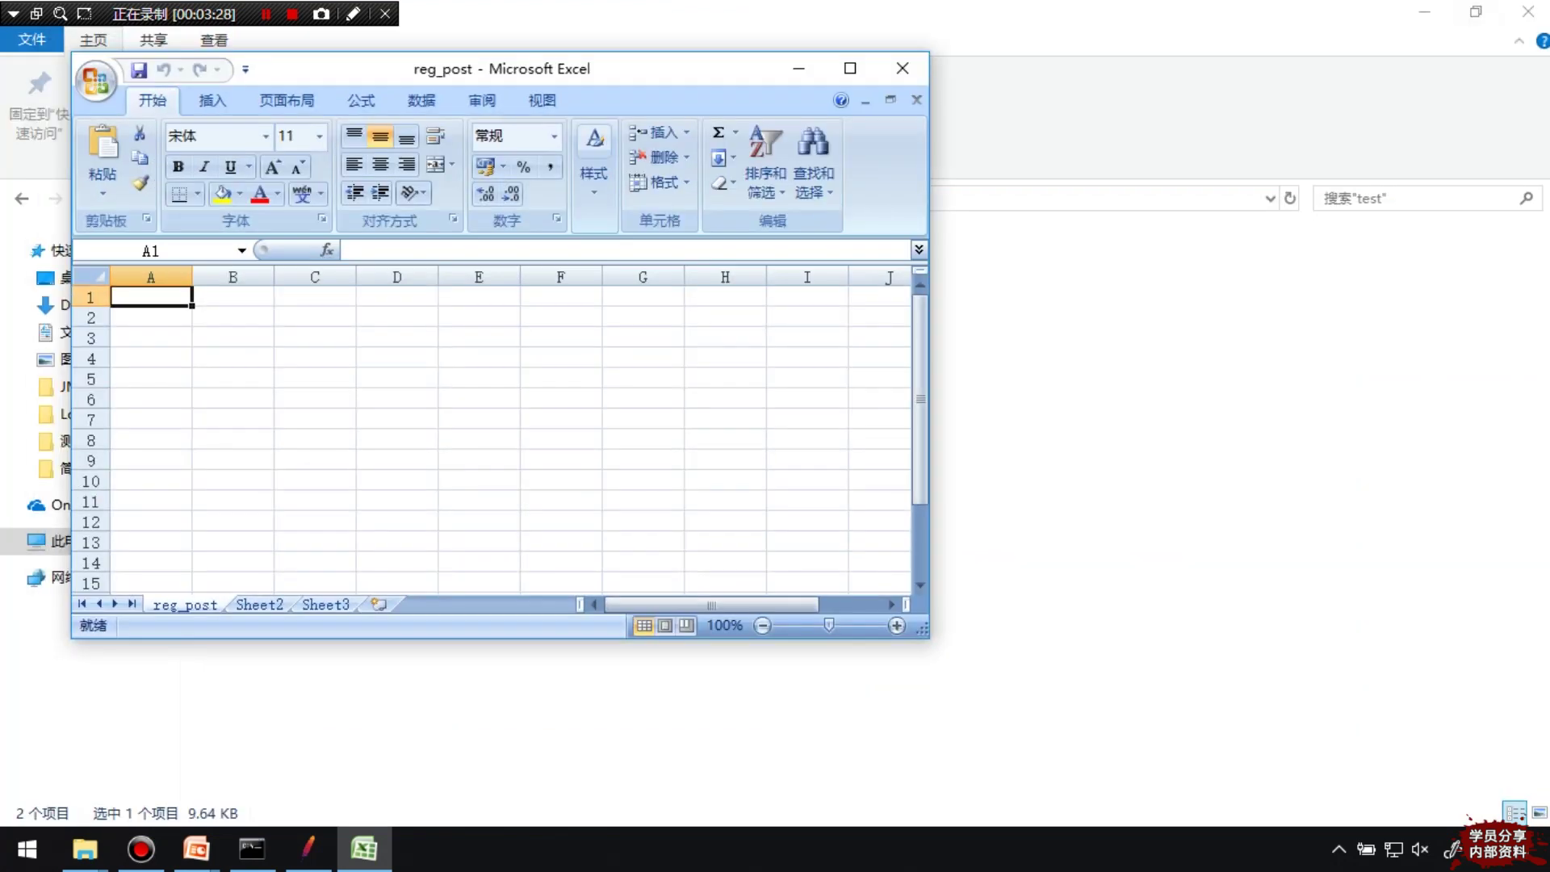
left_click_drag(620, 72, 903, 284)
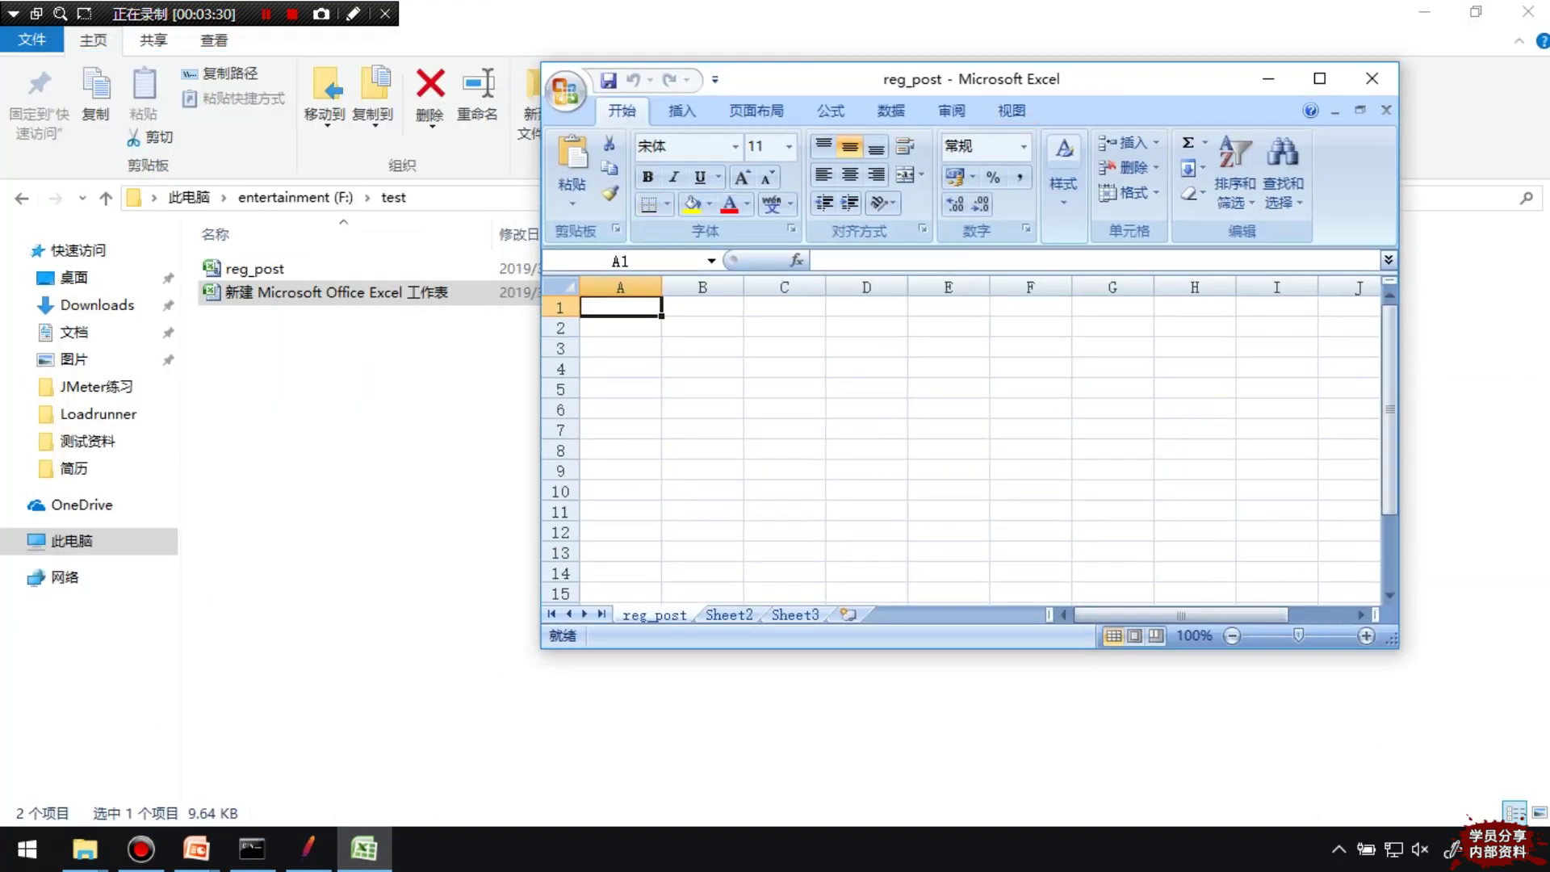
left_click(1372, 78)
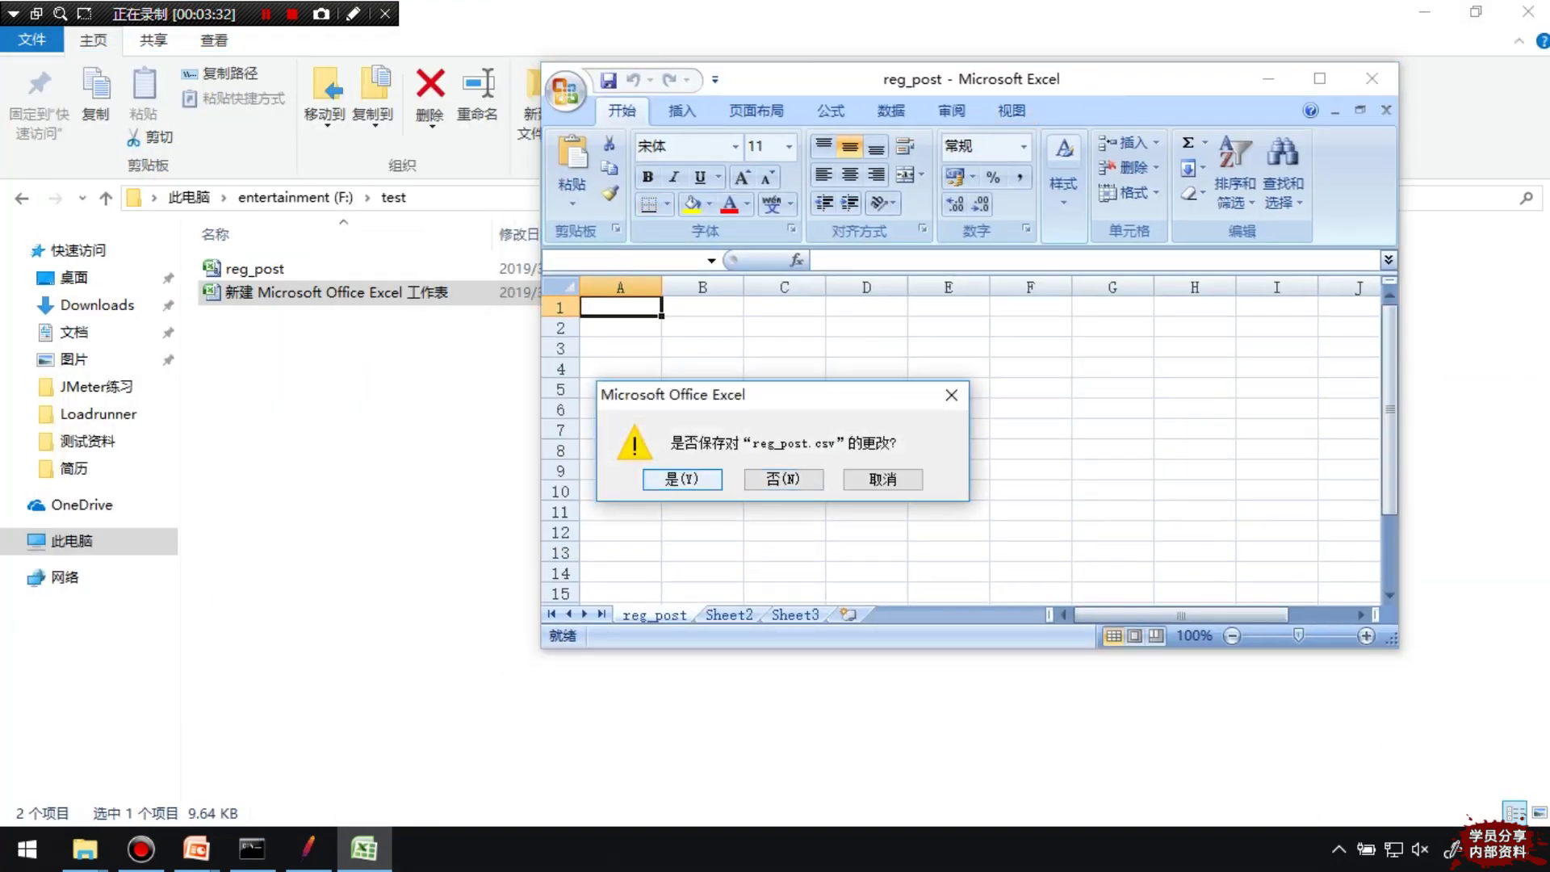
key("Return")
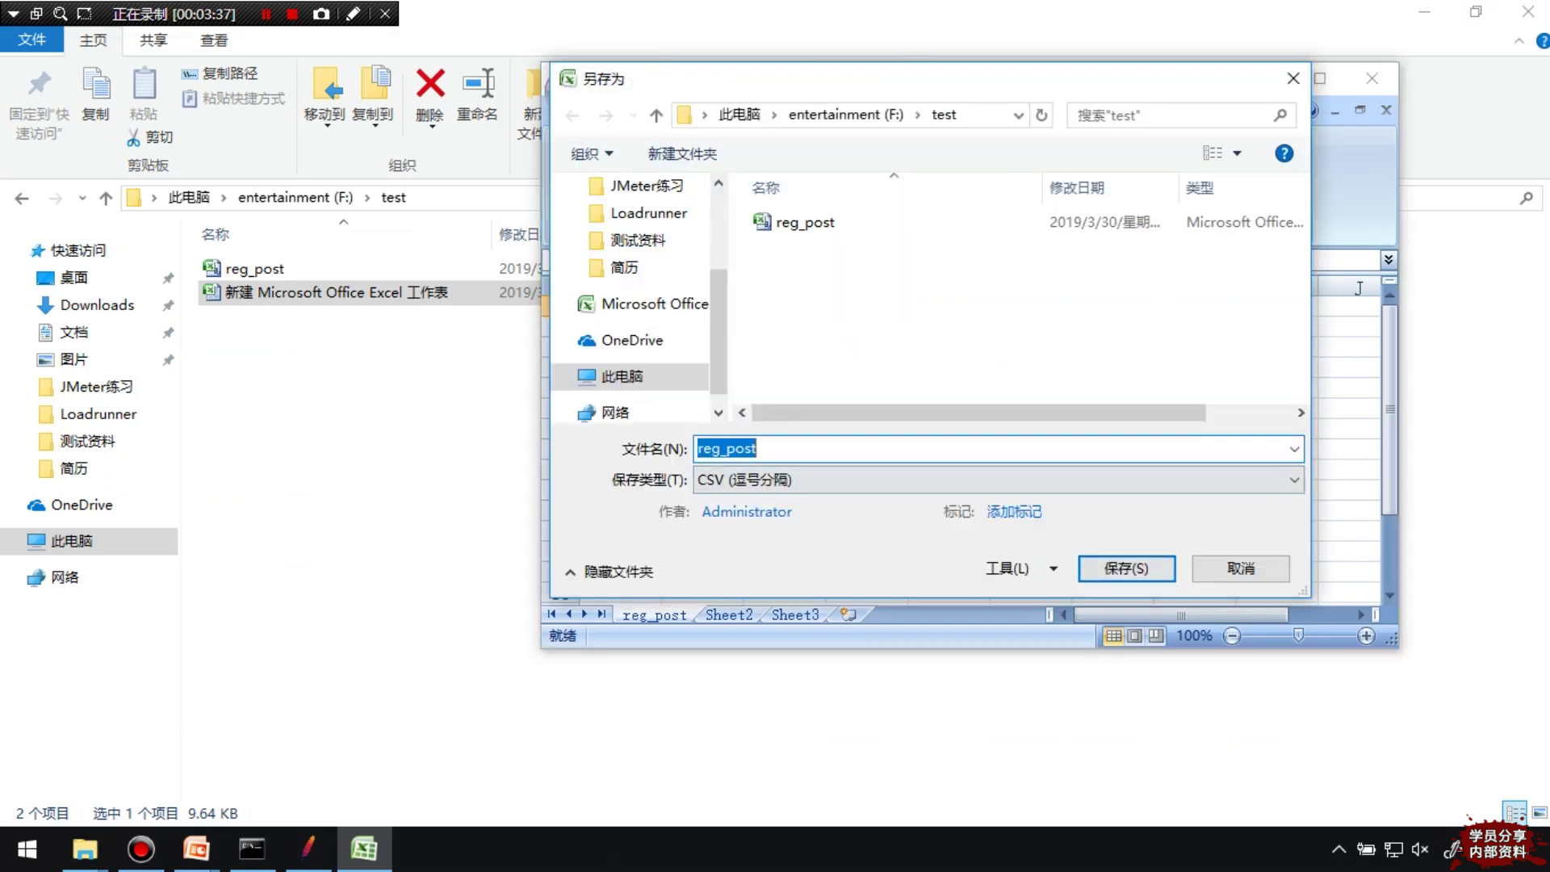
left_click(1126, 568)
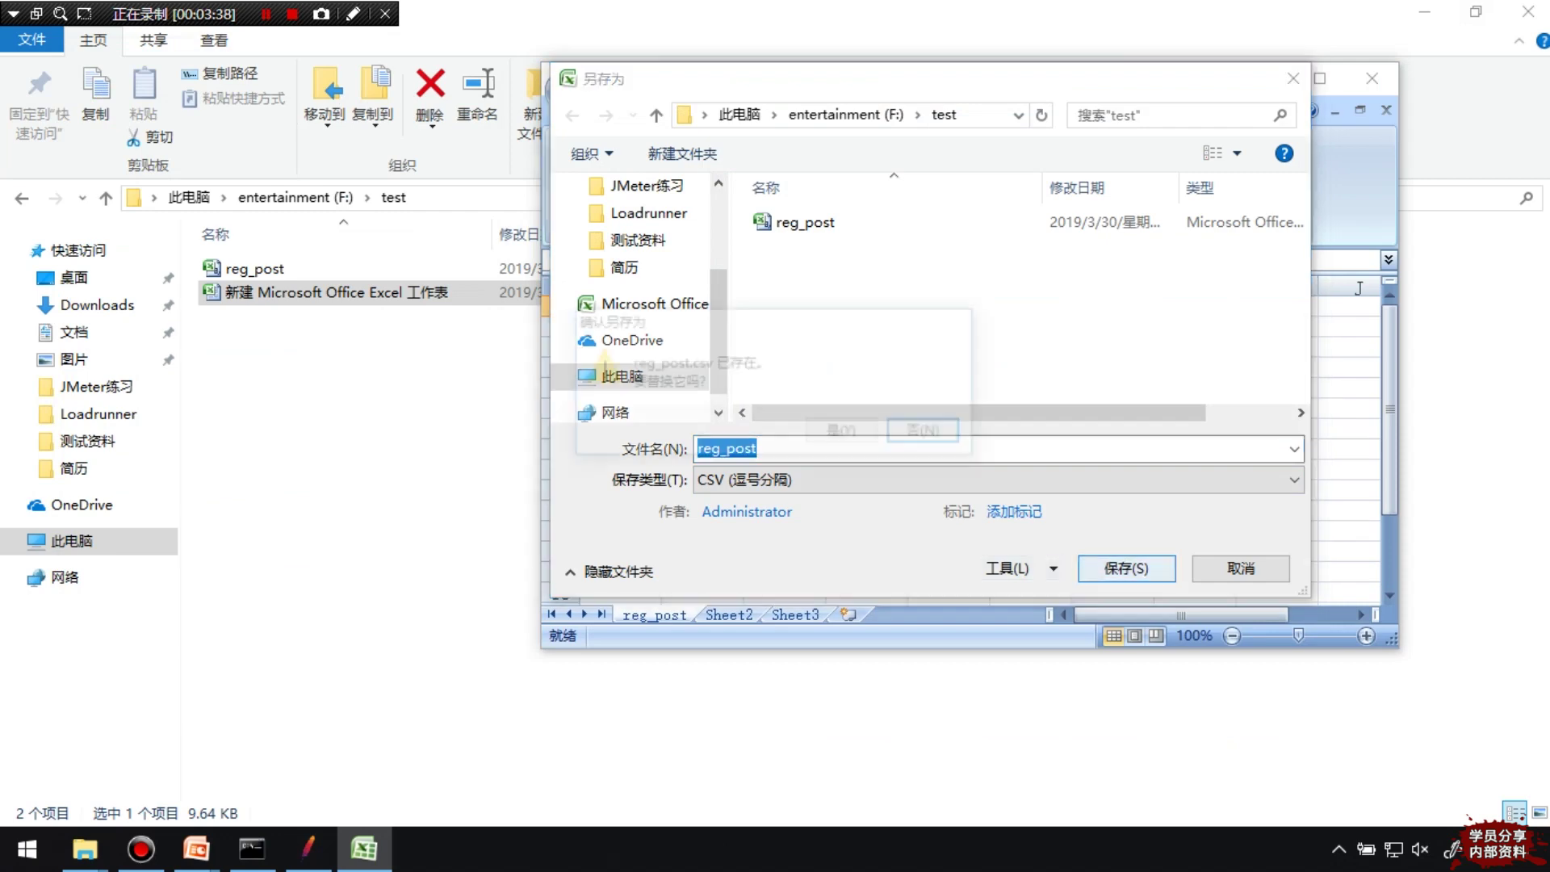
left_click(845, 433)
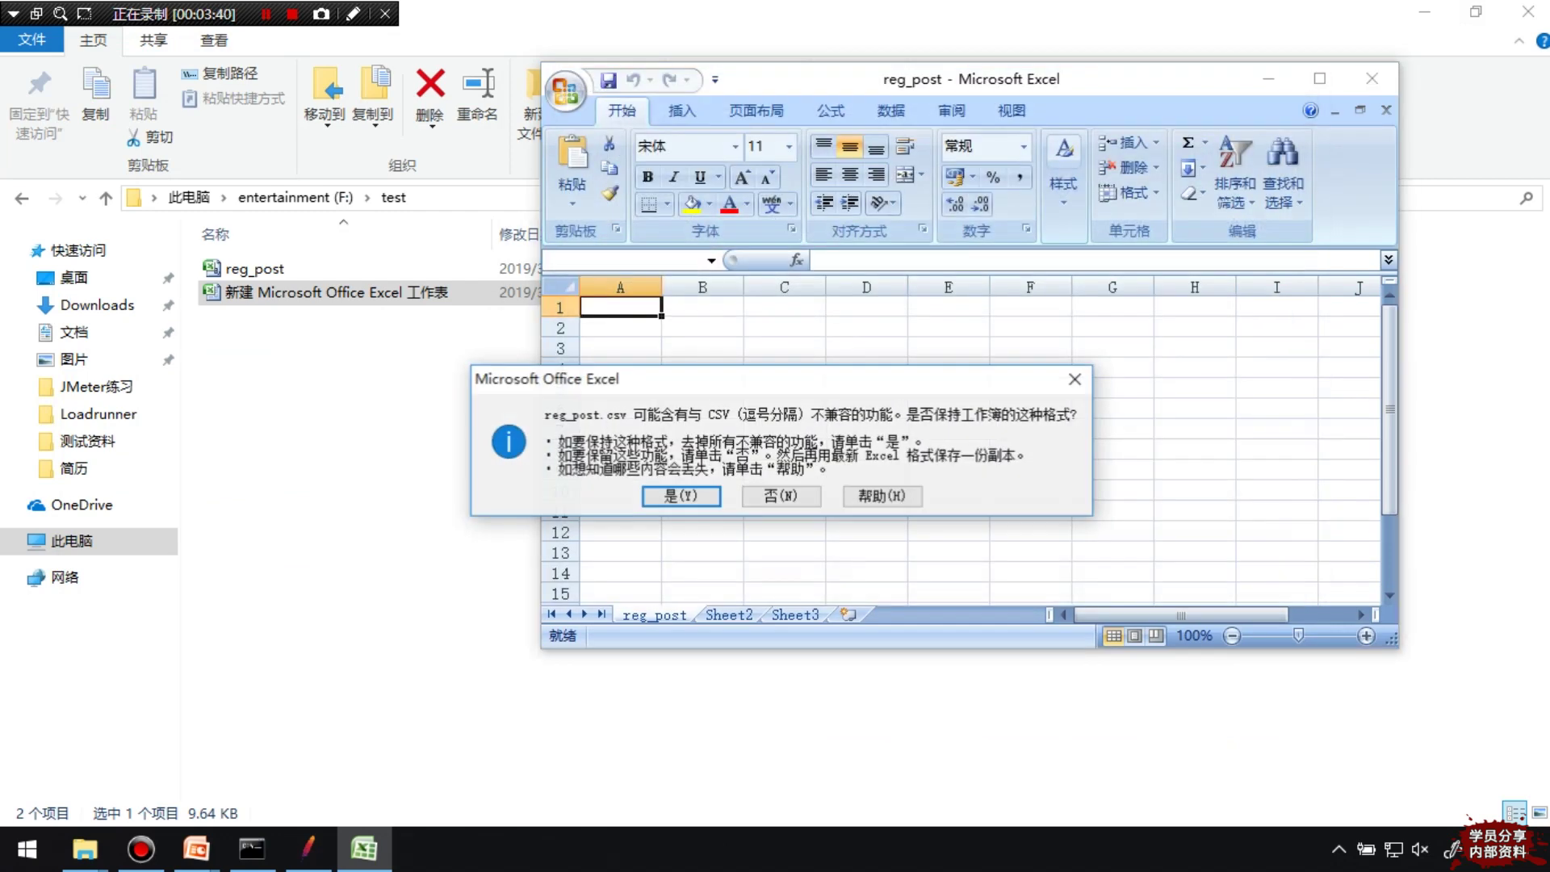
key("Return")
left_click(254, 268)
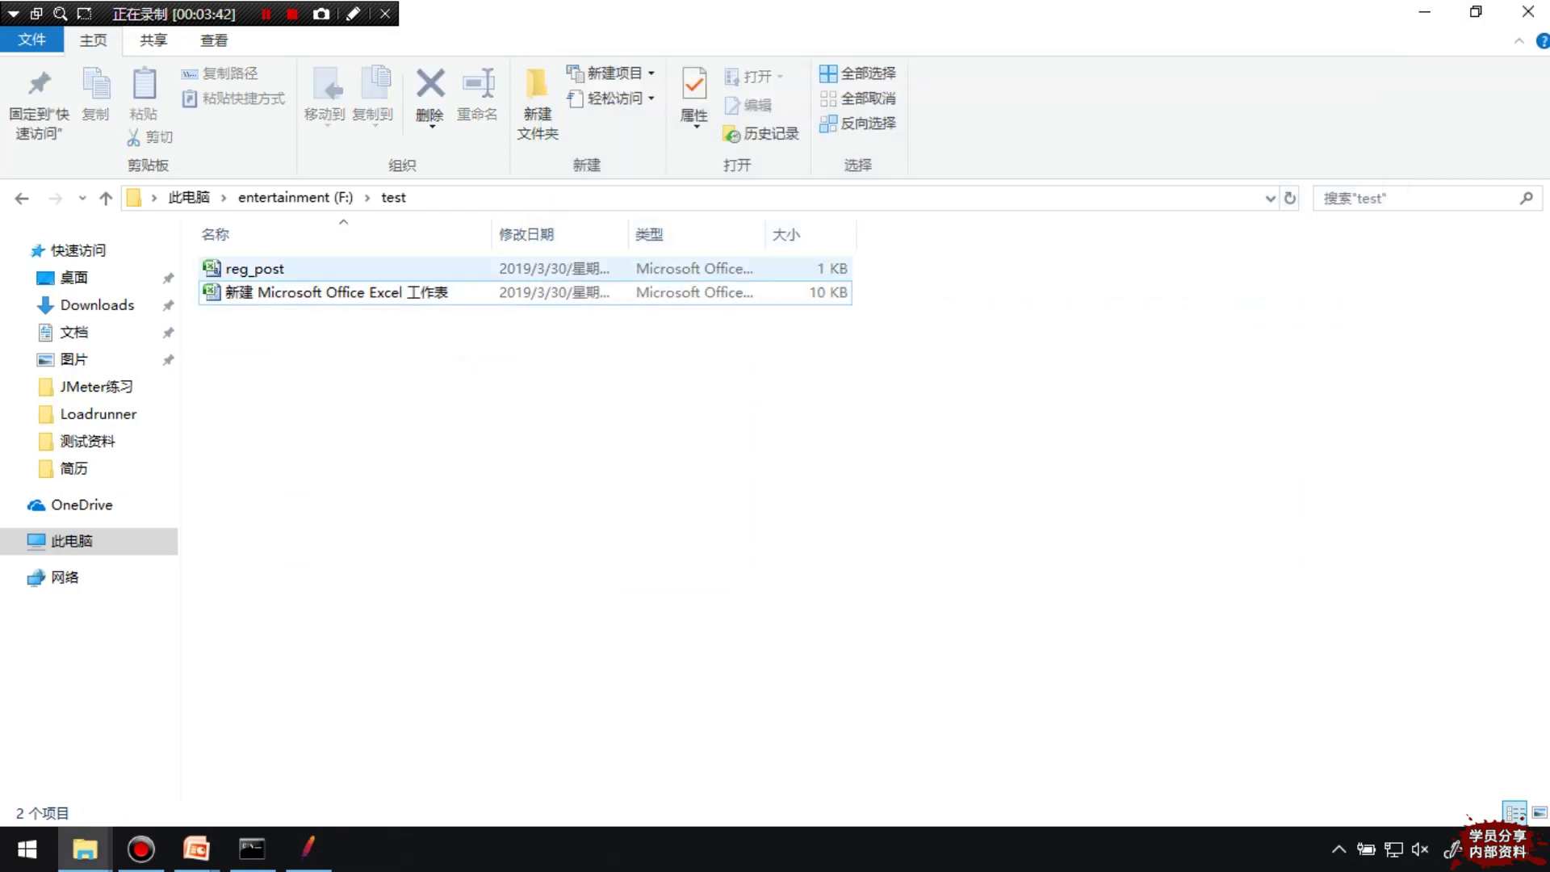
key("Return")
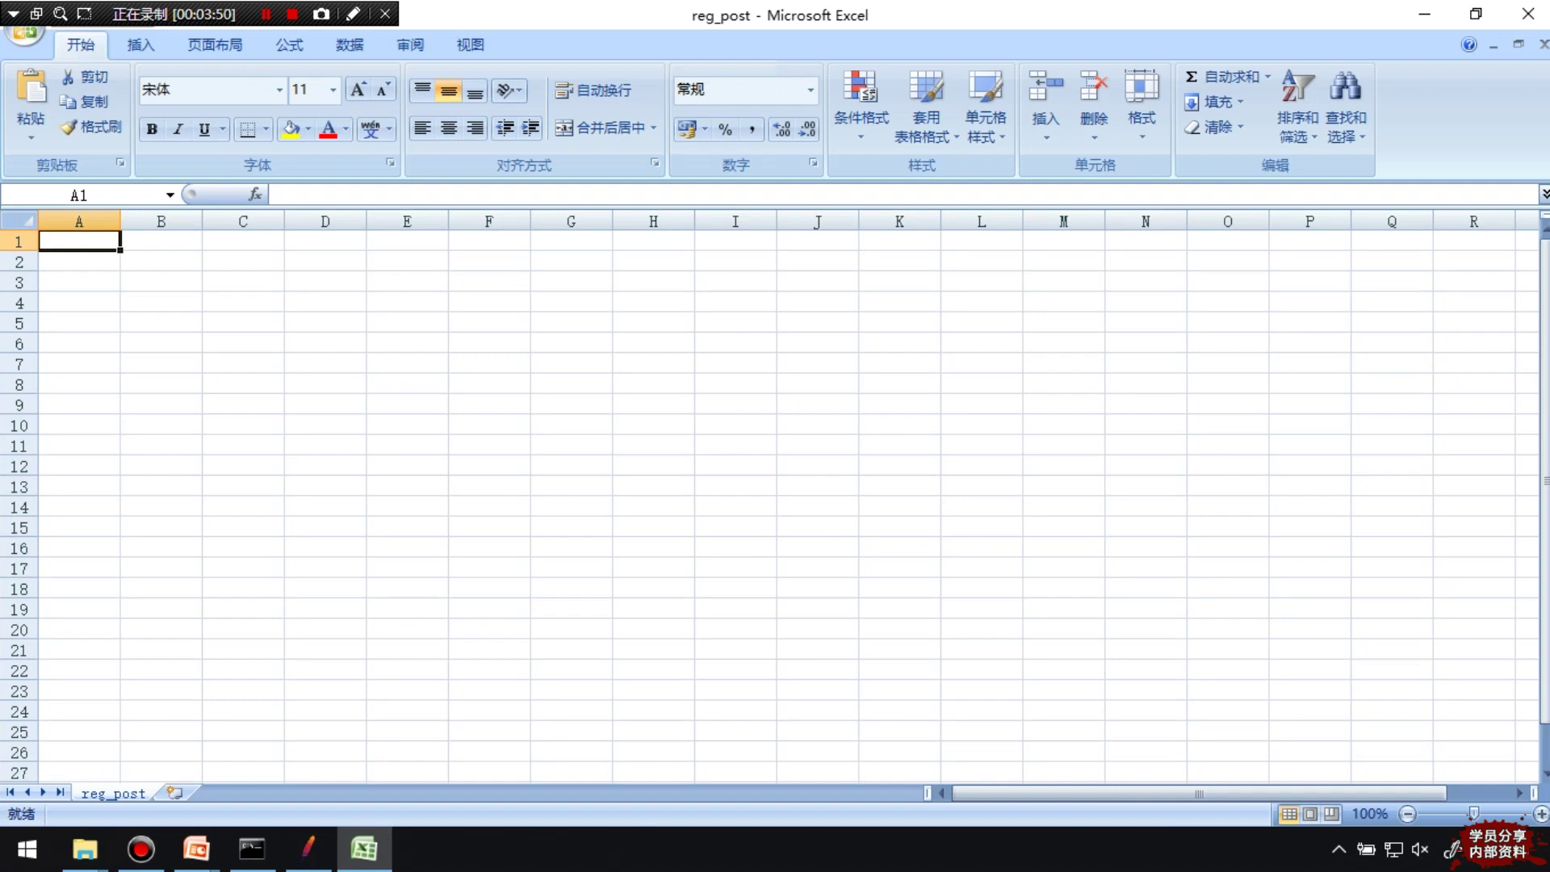
key("shift")
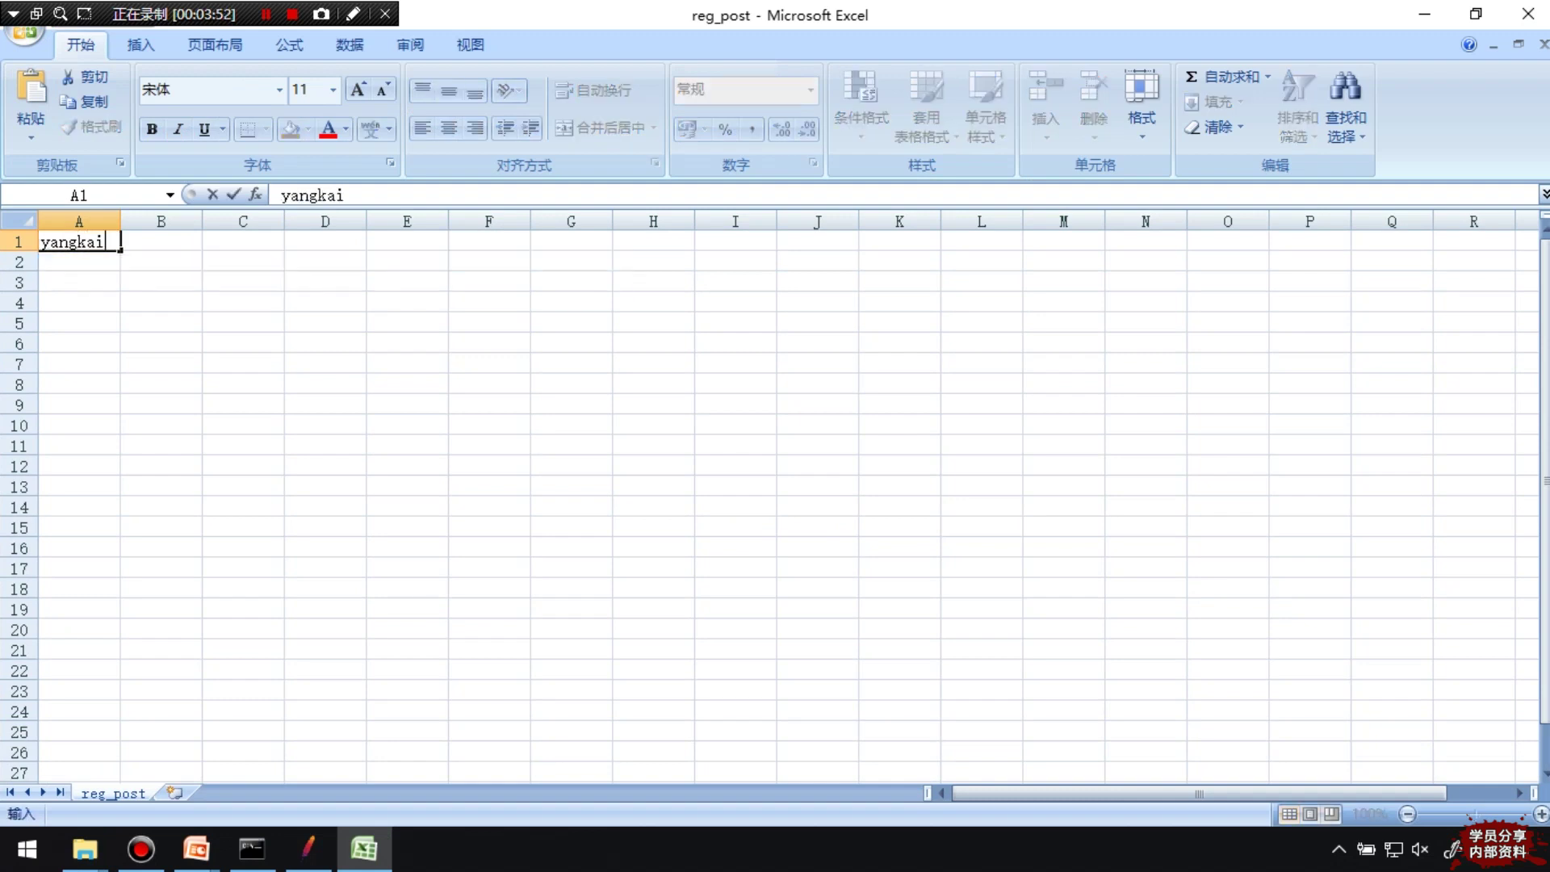
left_click(79, 301)
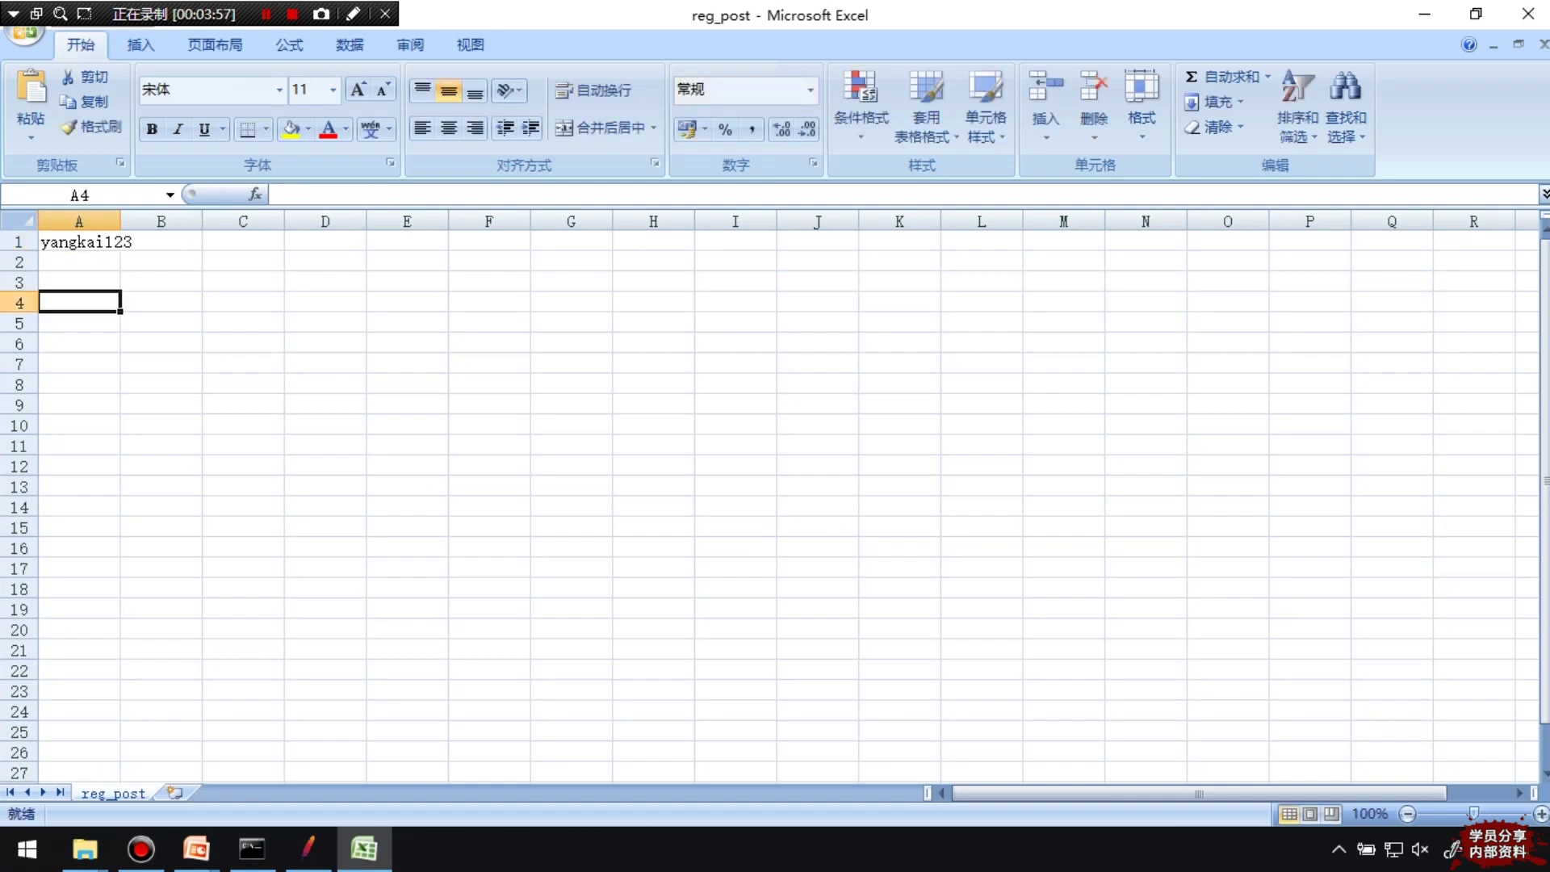
left_click_drag(121, 221, 139, 222)
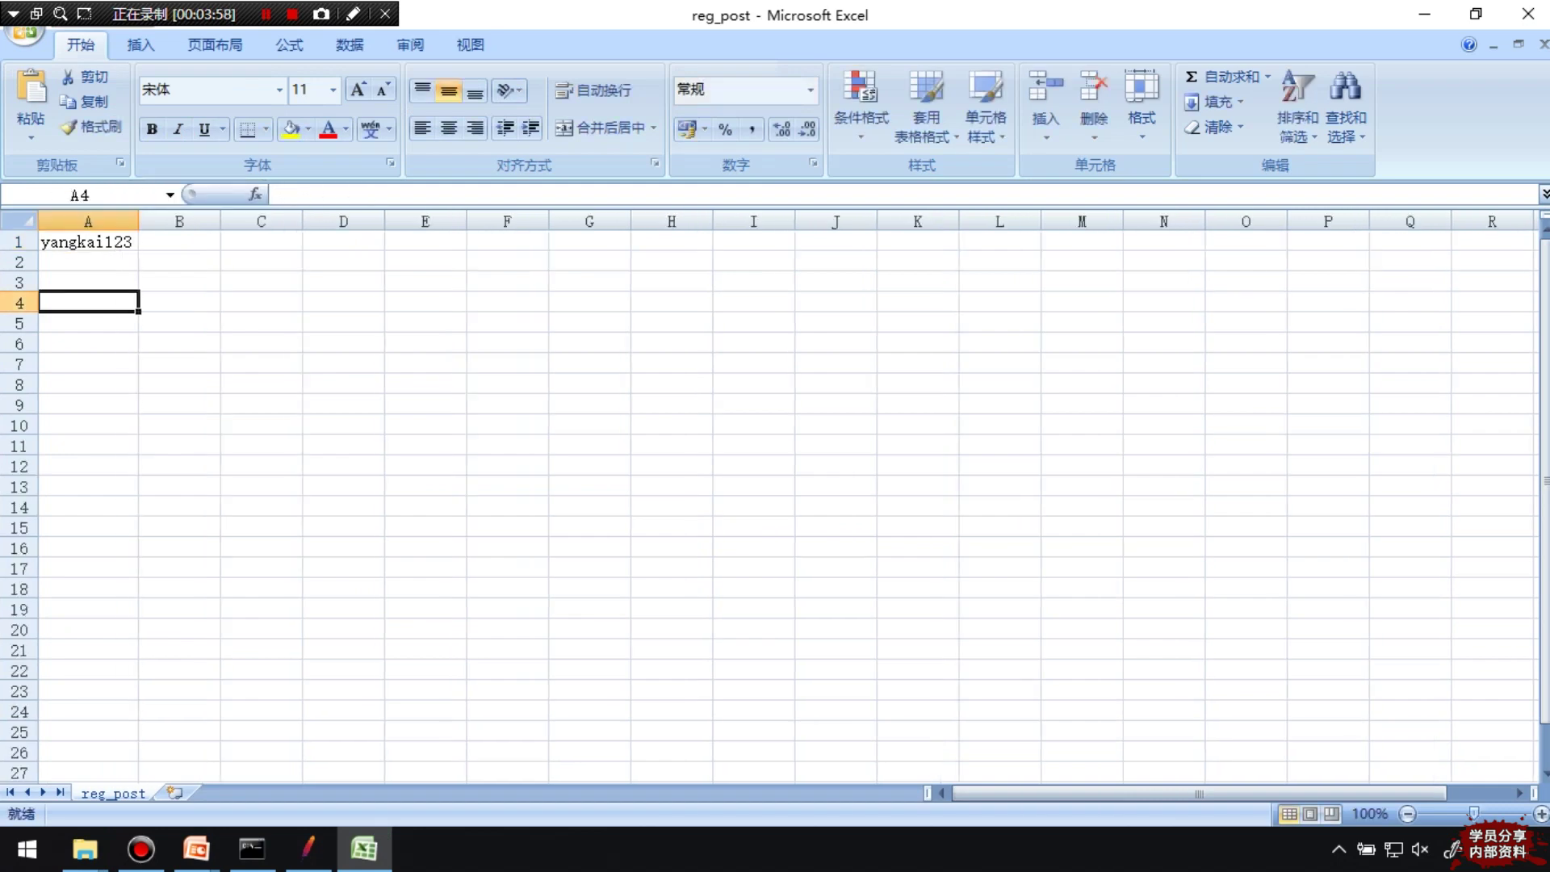
key("alt+Tab")
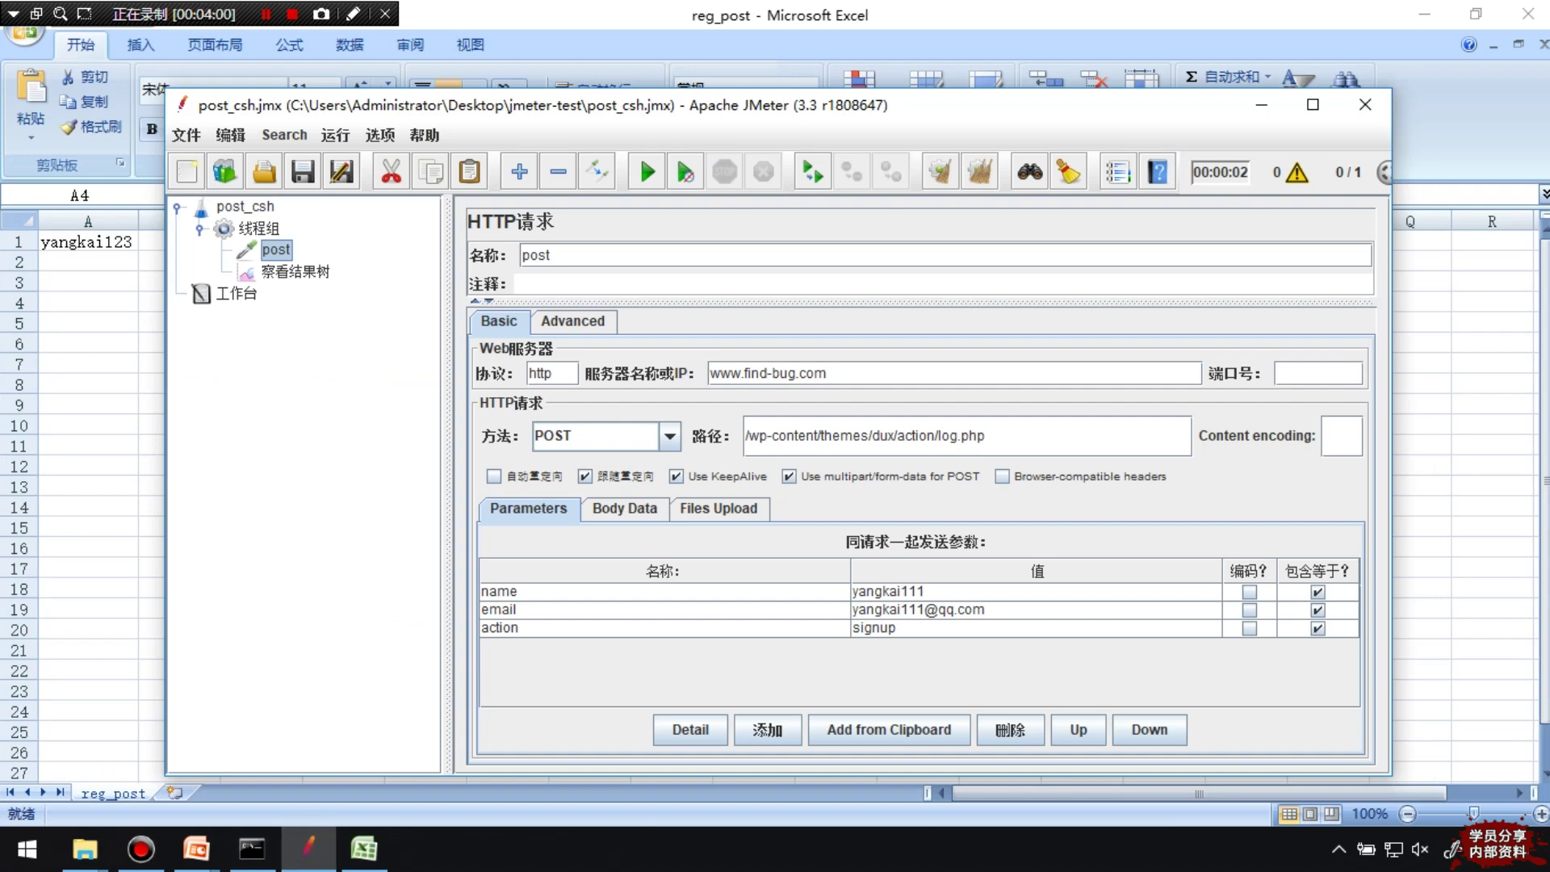
key("alt+Tab")
left_click(179, 242)
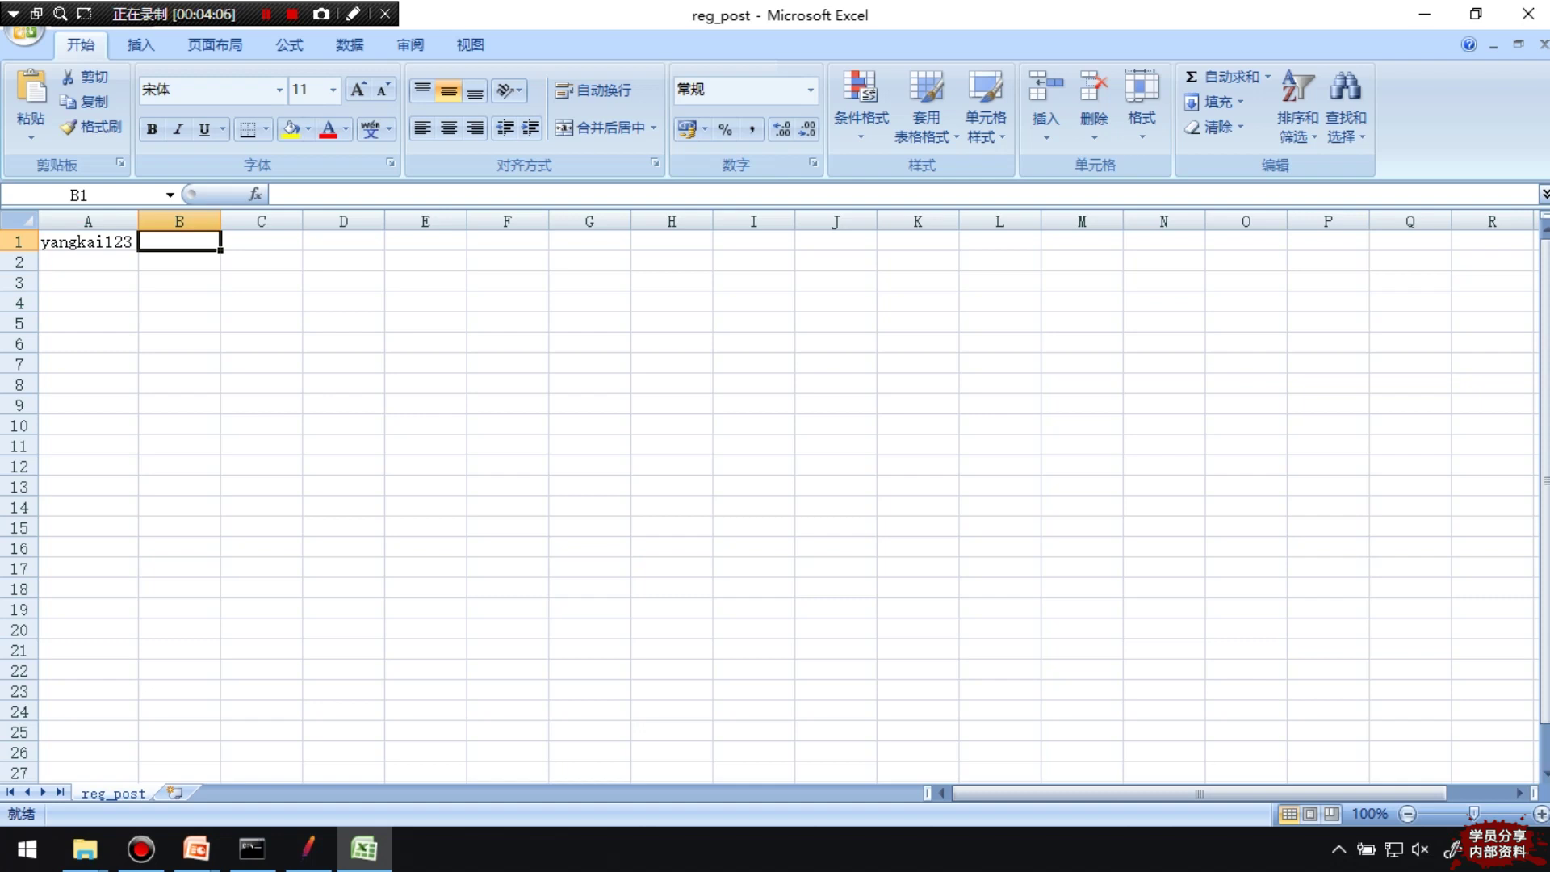
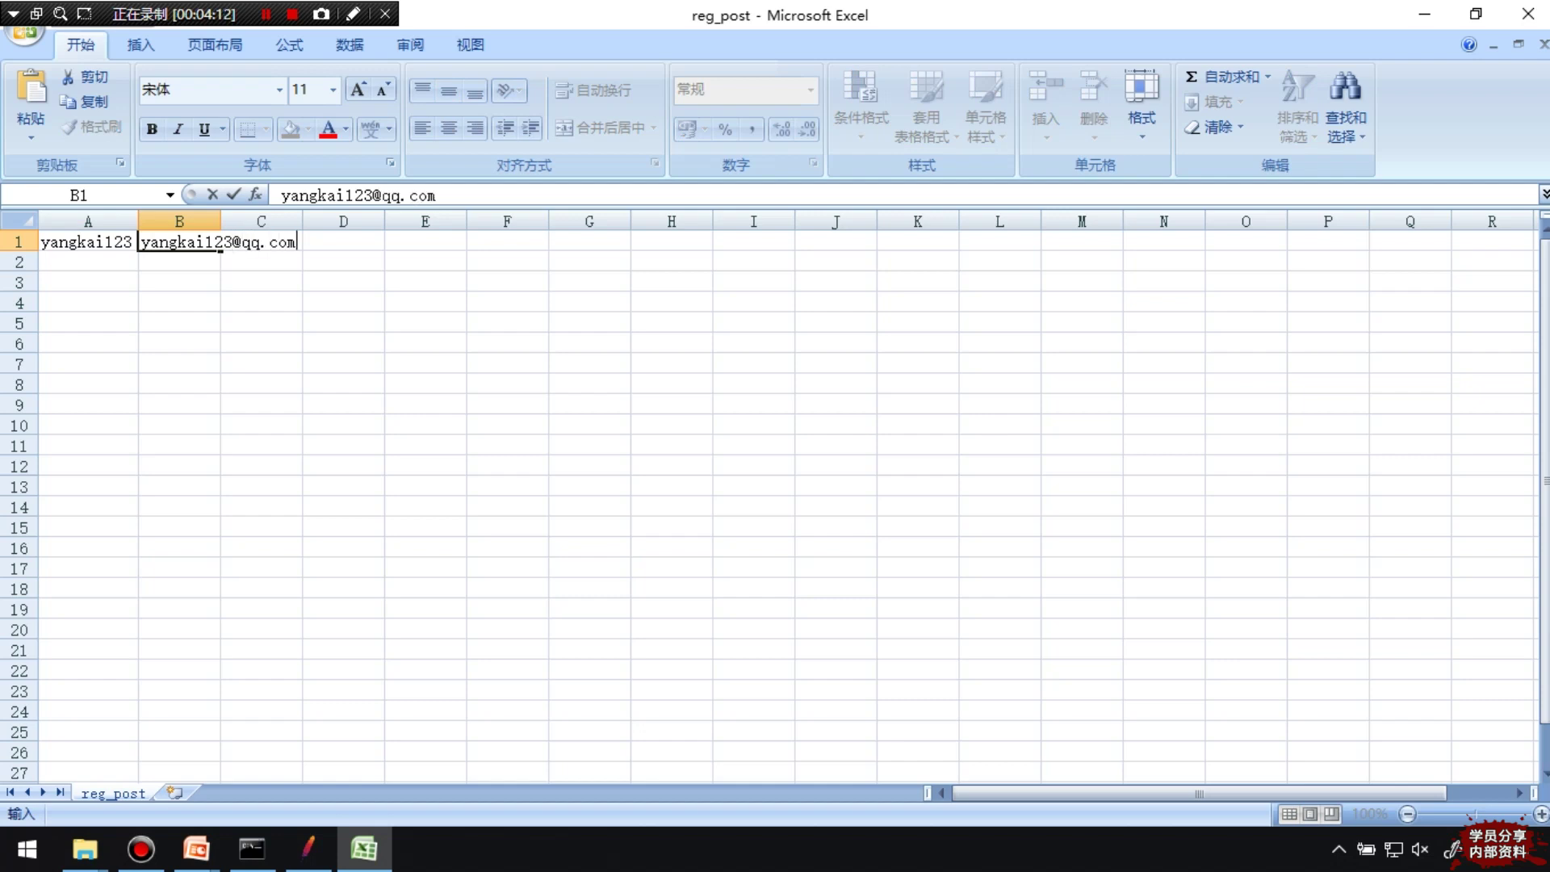
key("Return")
Widen columns A and B, fill both down to row 10, and save
left_click_drag(138, 221, 180, 433)
left_click(108, 343)
left_click(105, 242)
left_click(219, 302)
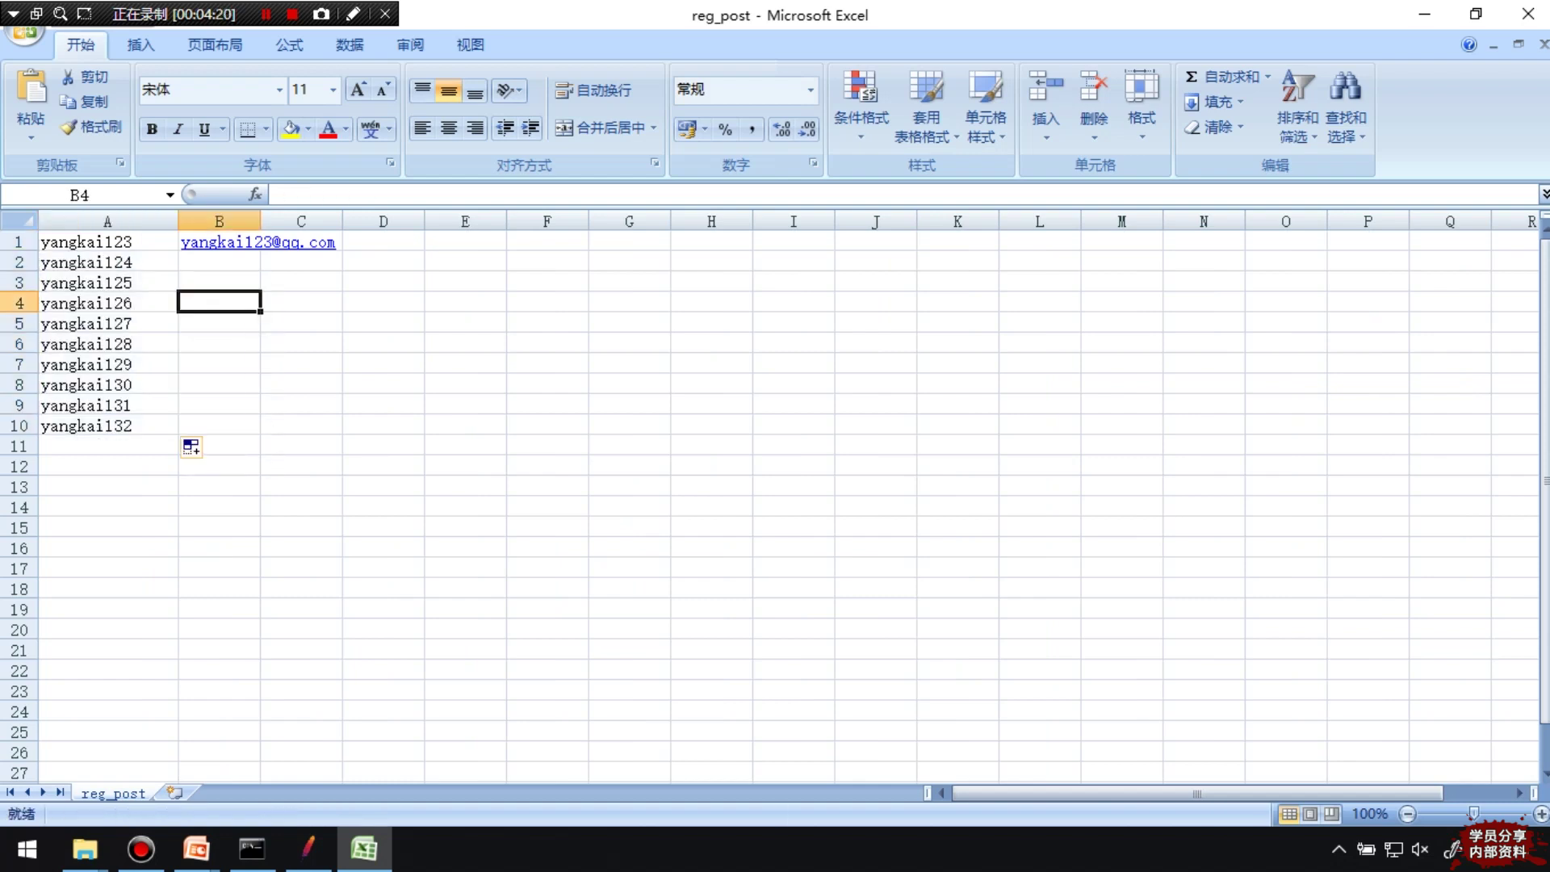
left_click_drag(260, 221, 349, 433)
left_click(343, 243)
left_click(472, 444)
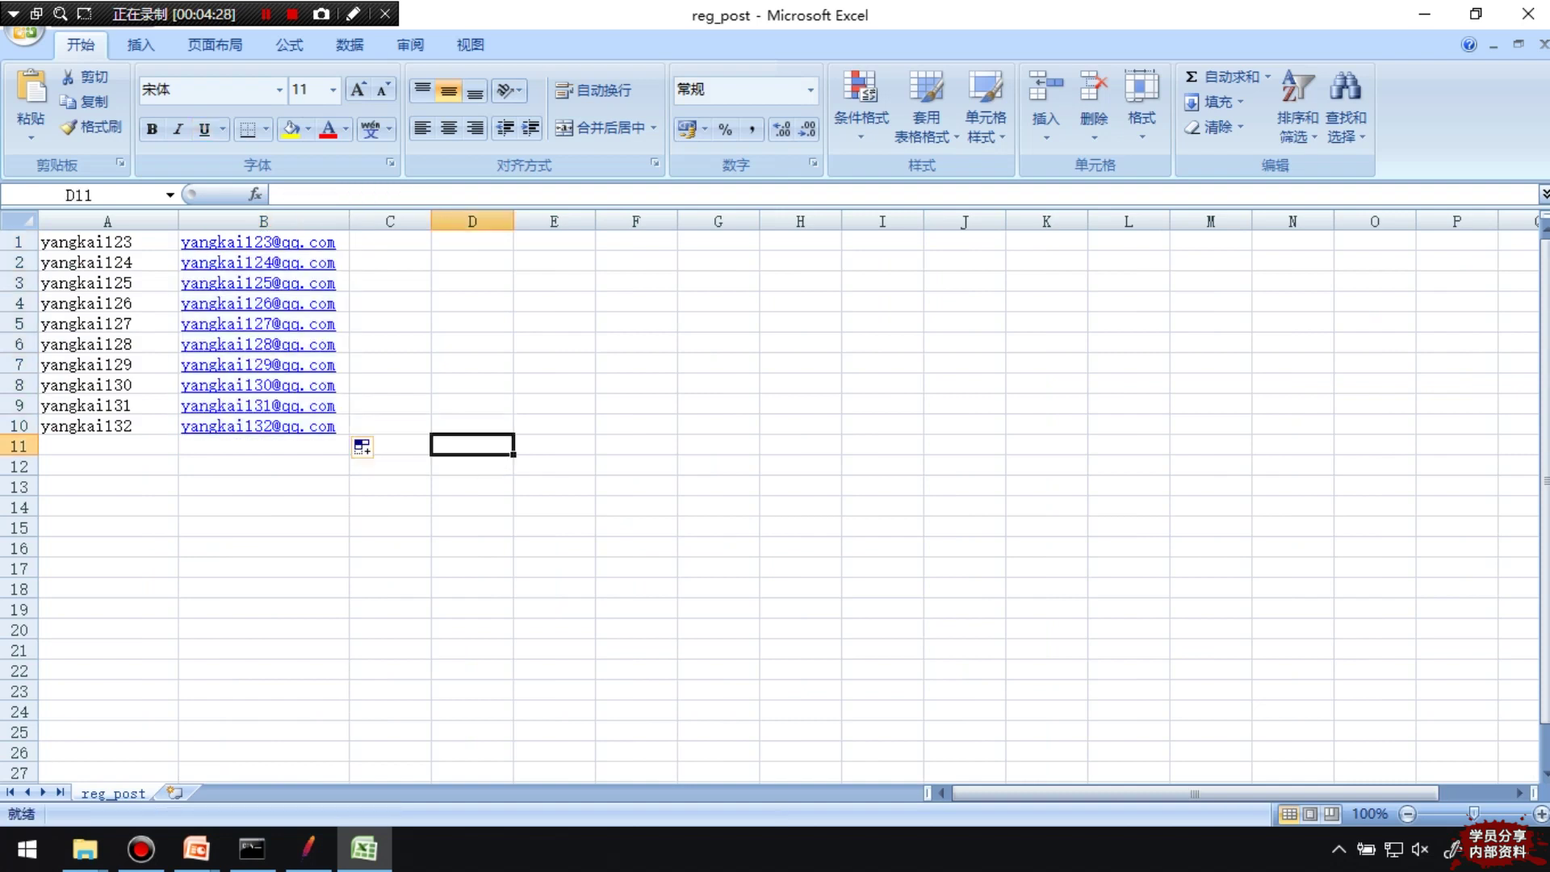
key("ctrl+s")
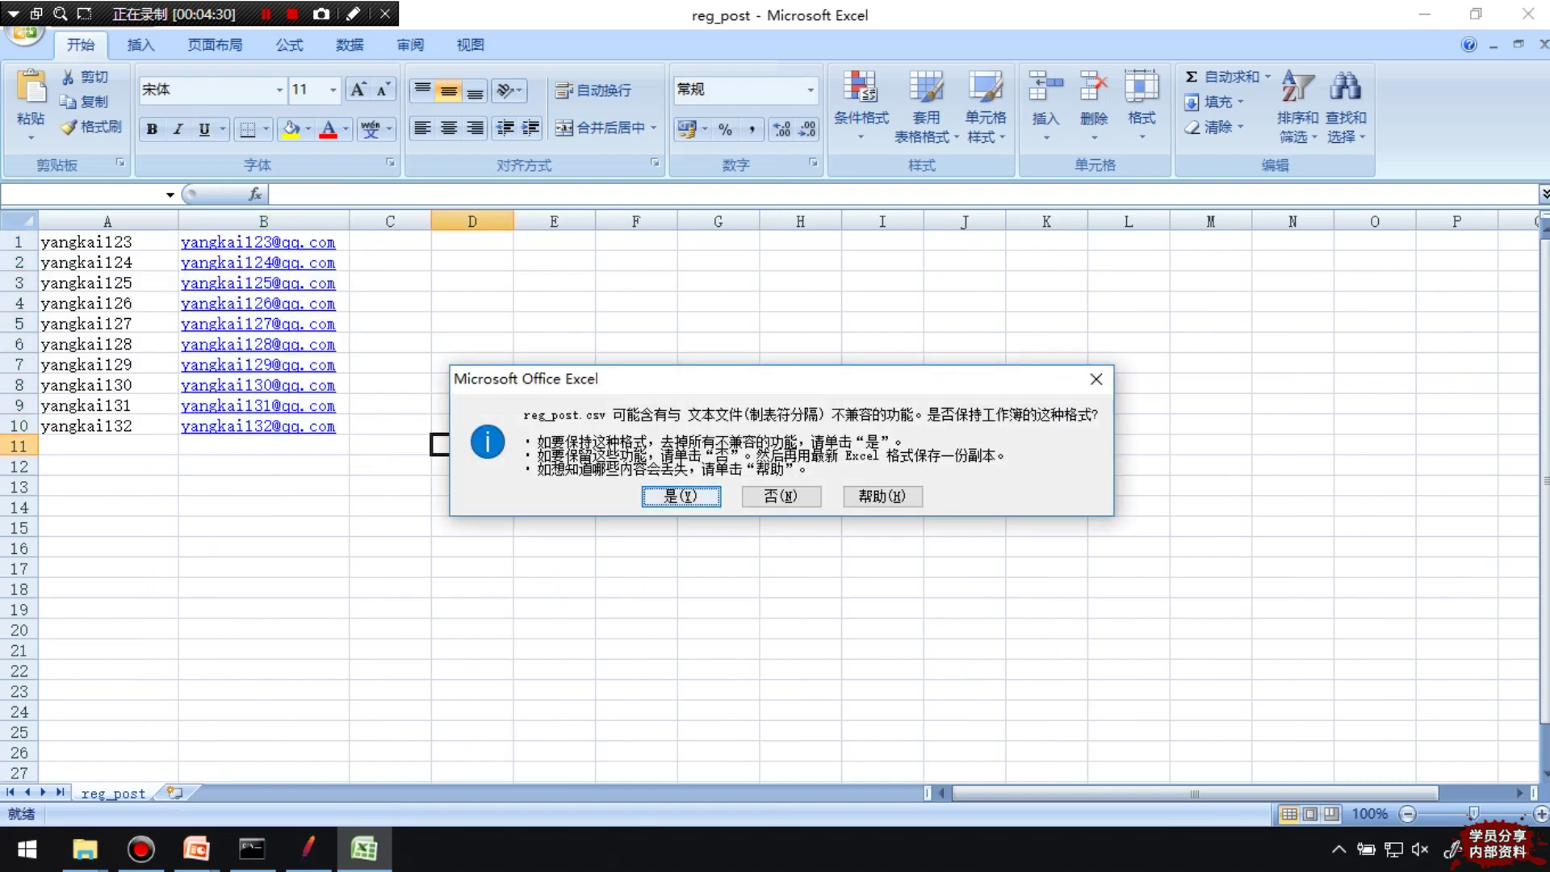
Keep the CSV format, close the workbook, and back out of the first save attempt
key("Return")
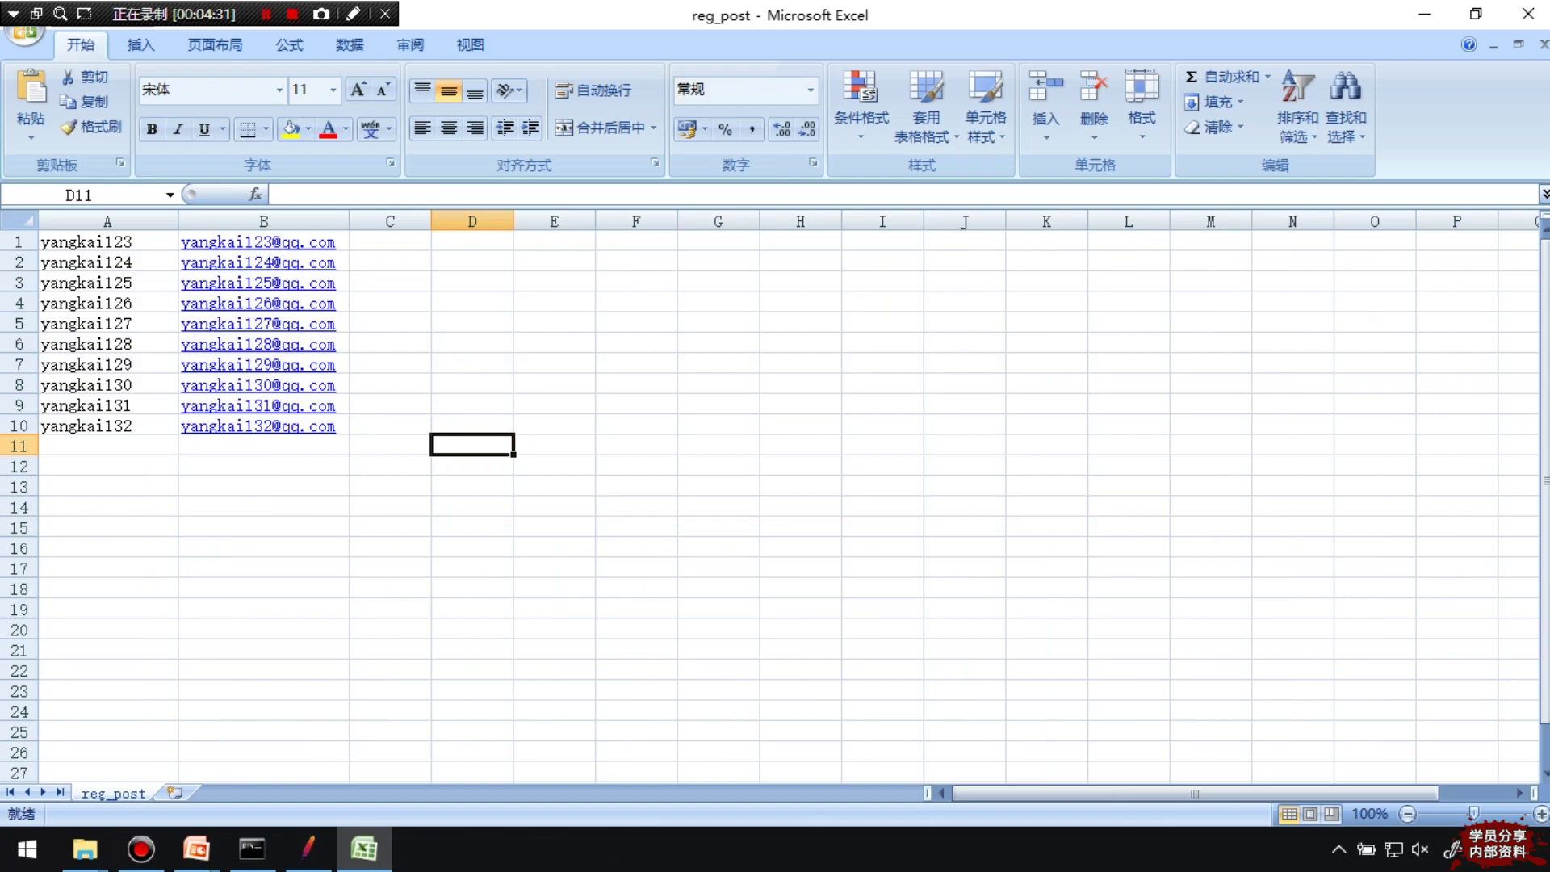
left_click(1528, 14)
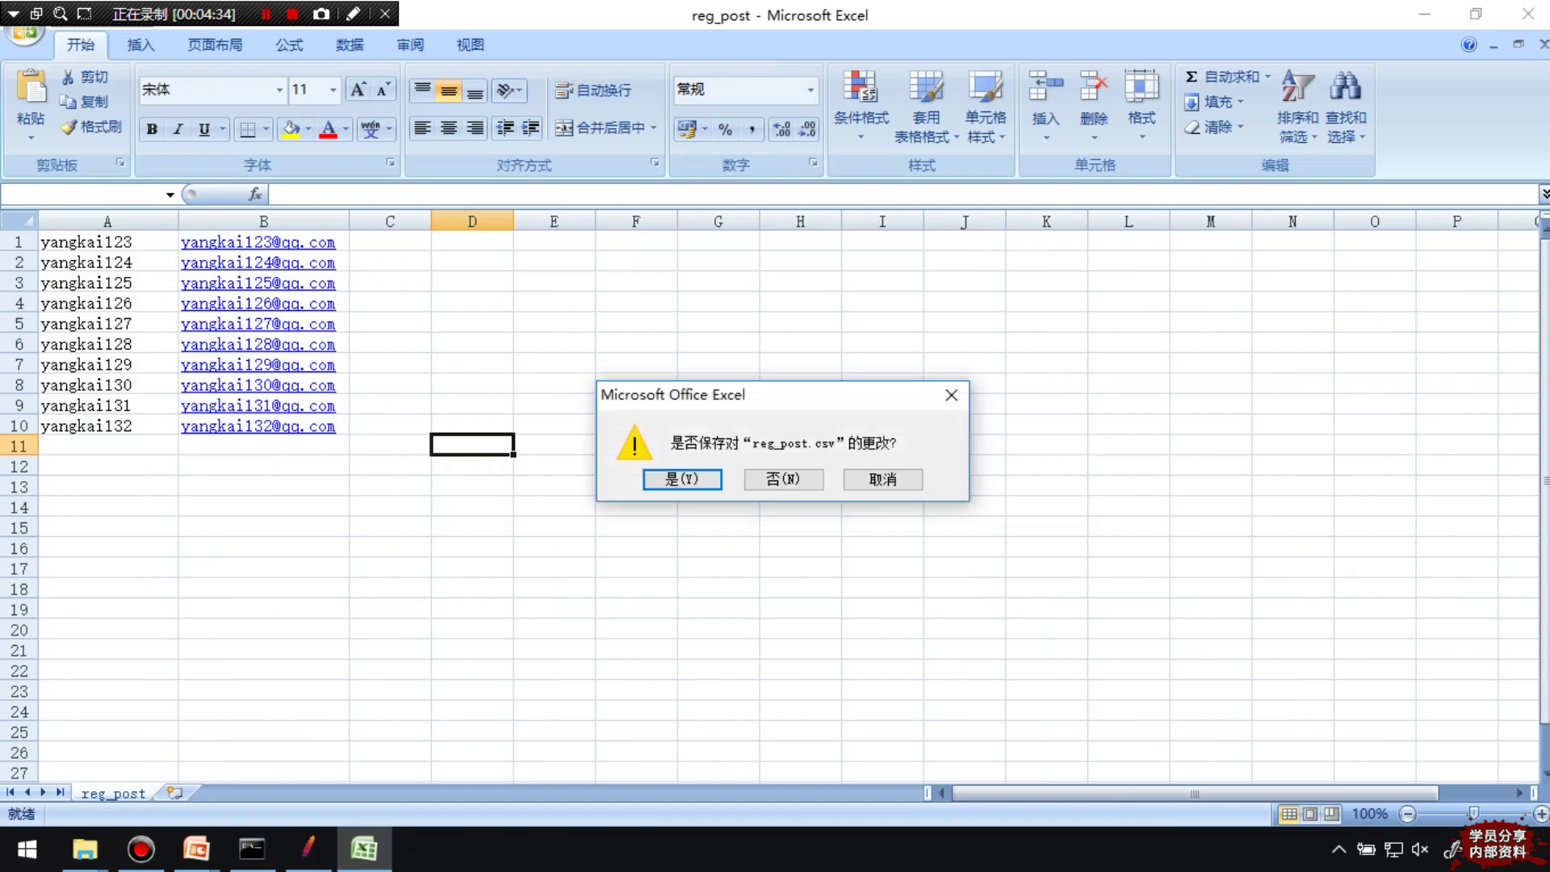
key("Return")
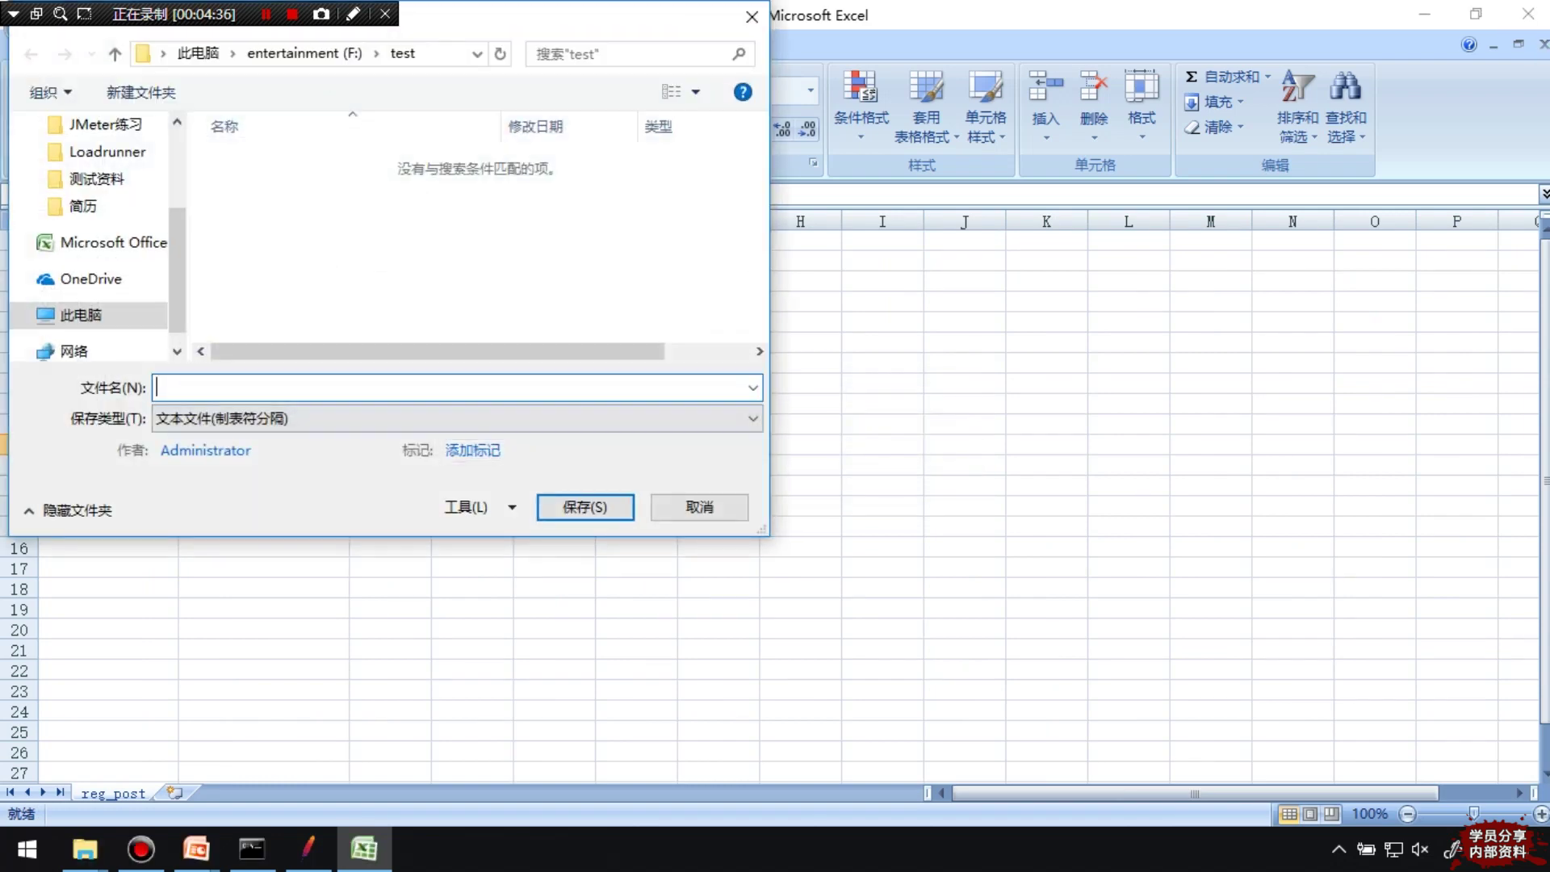
key("Tab")
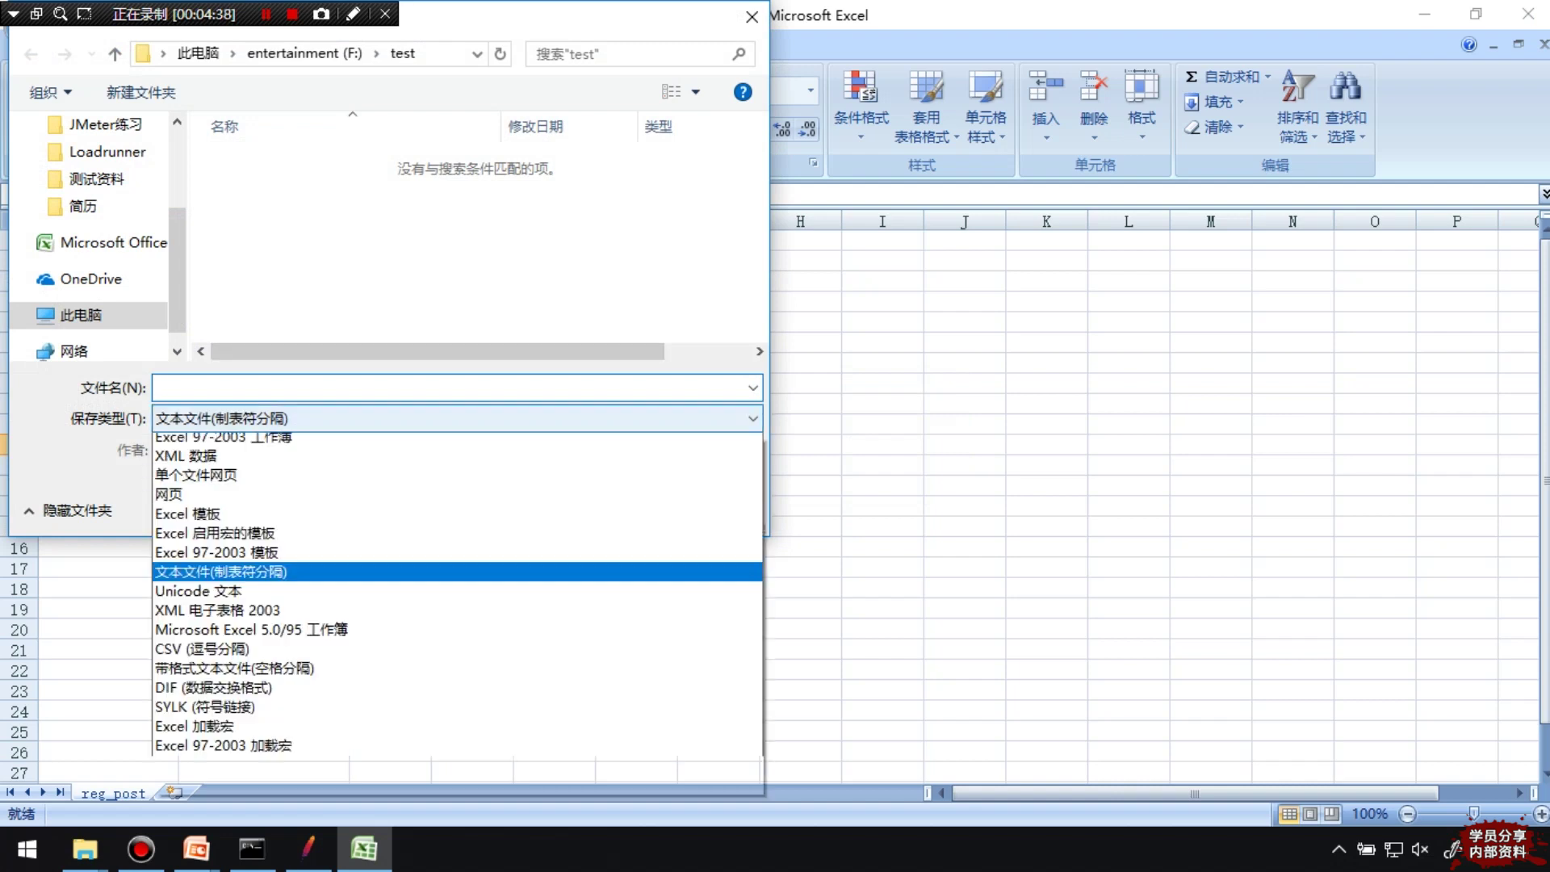
key("alt+Down")
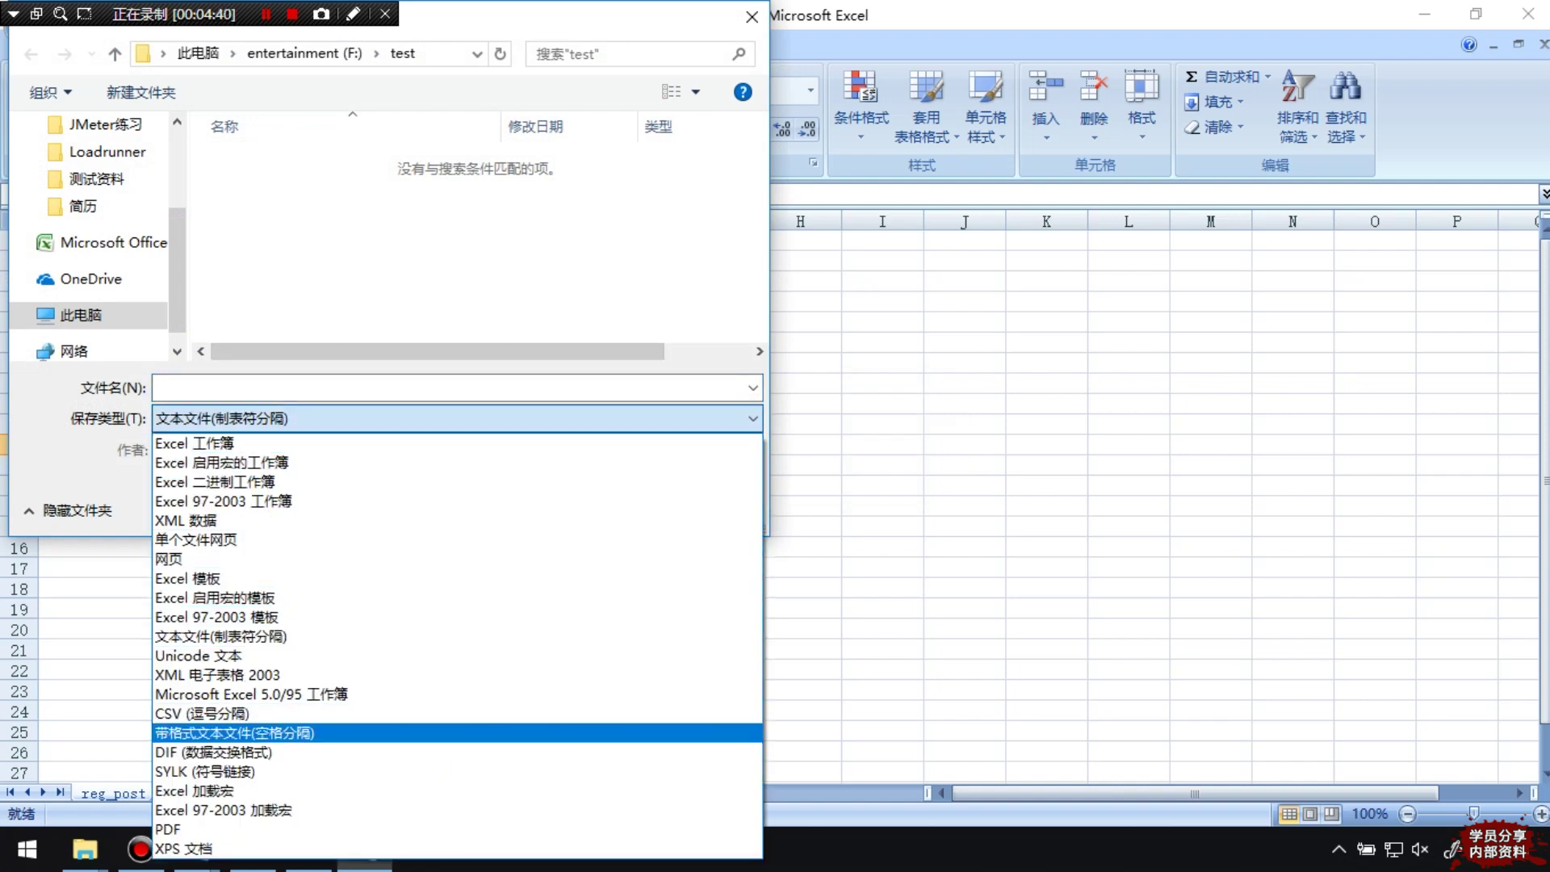
key("Escape")
key("Escape")
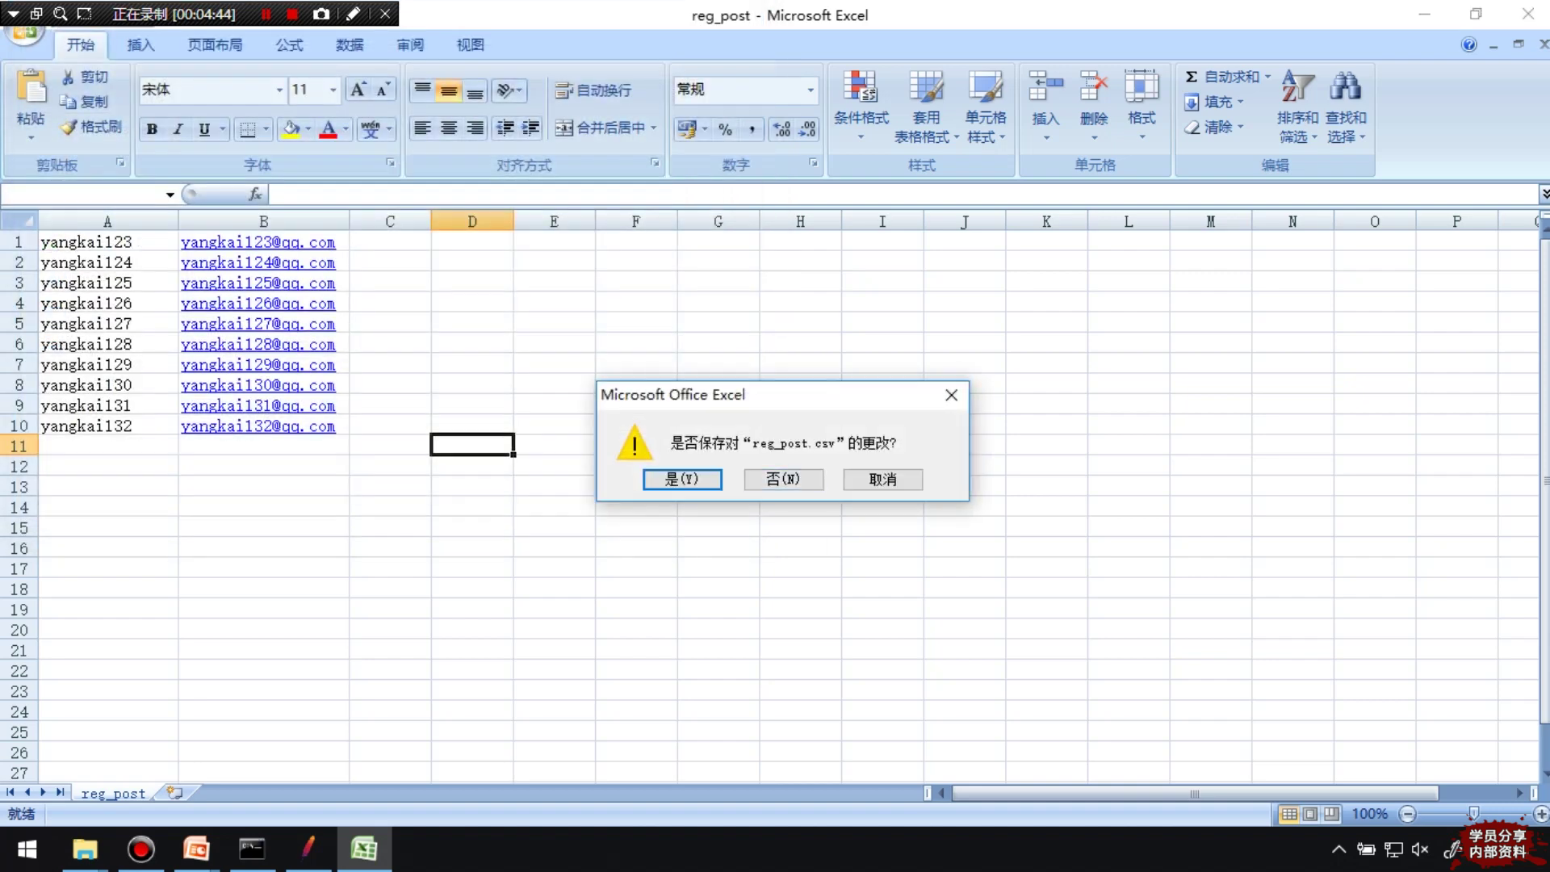
Save changes as CSV (逗号分隔) over reg_post, confirming the overwrite and CSV format
key("Return")
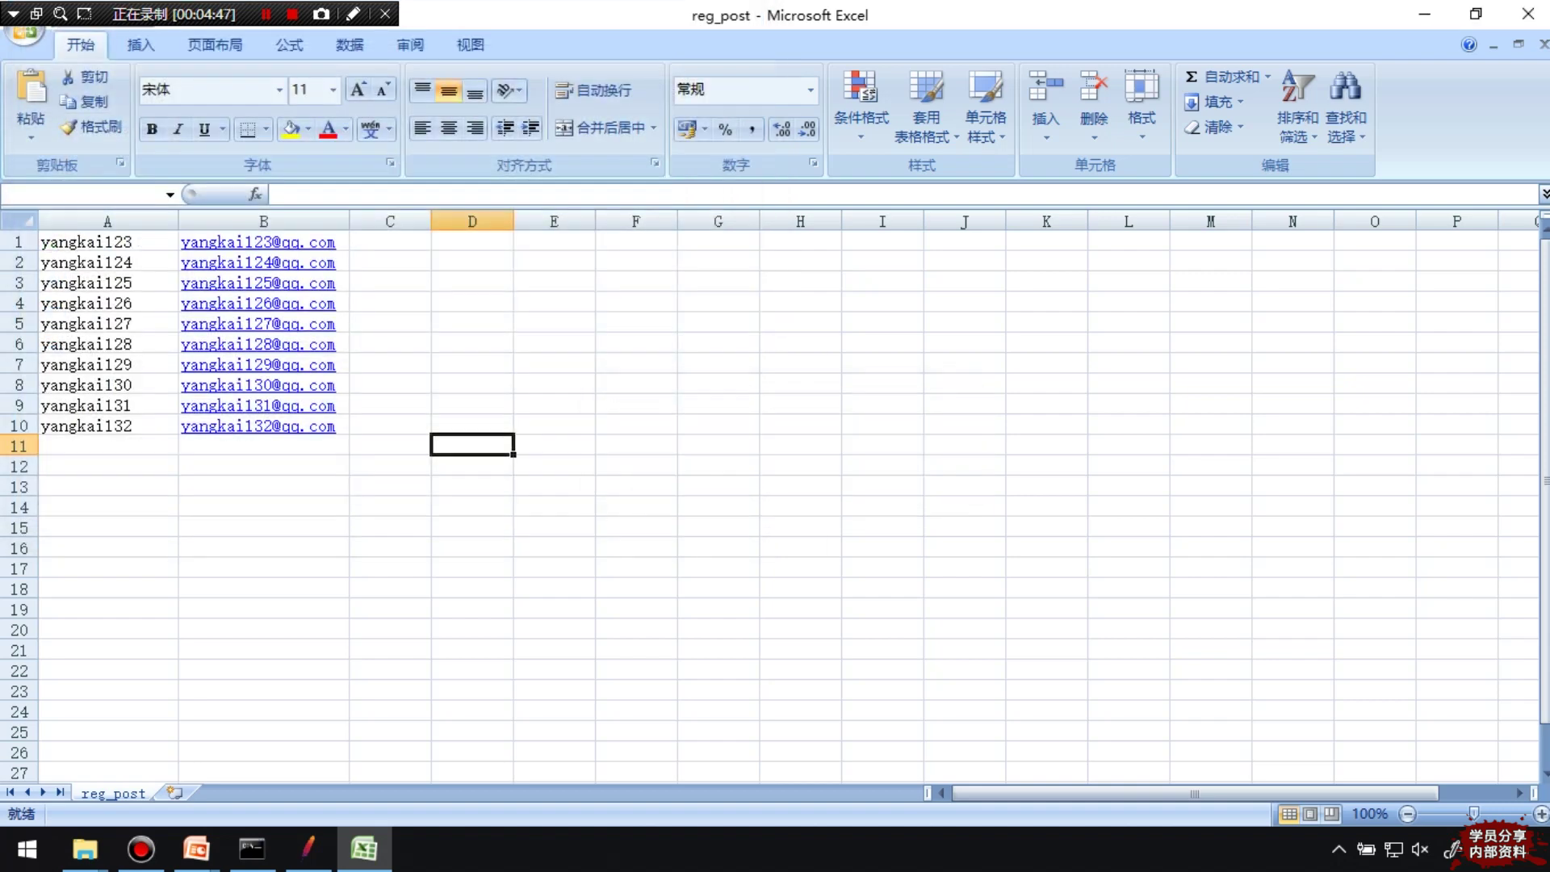
key("Tab")
key("alt+Down")
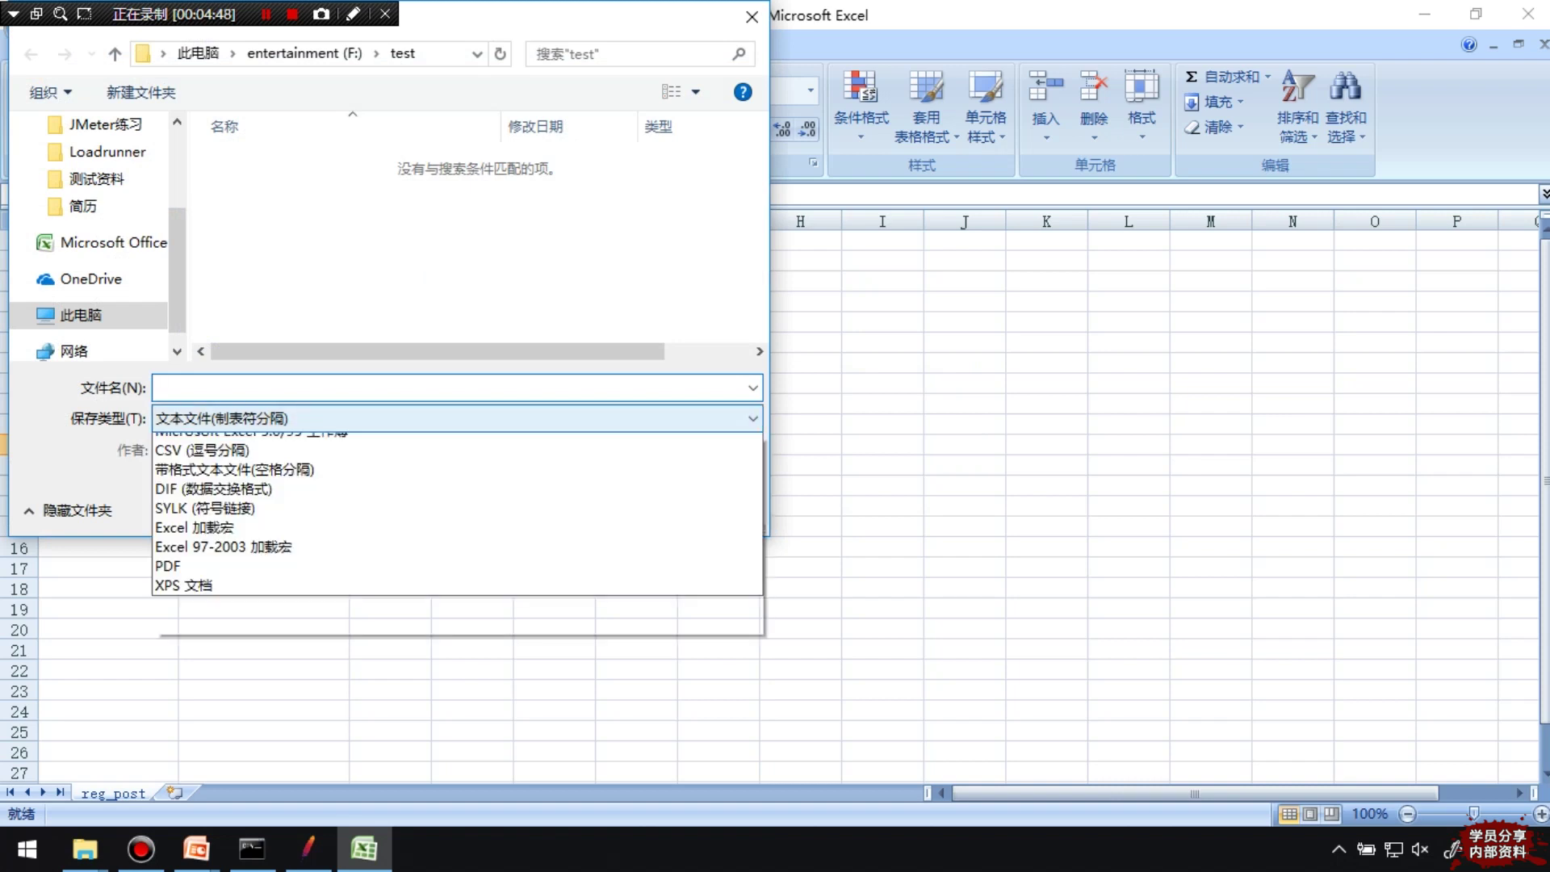
key("Down")
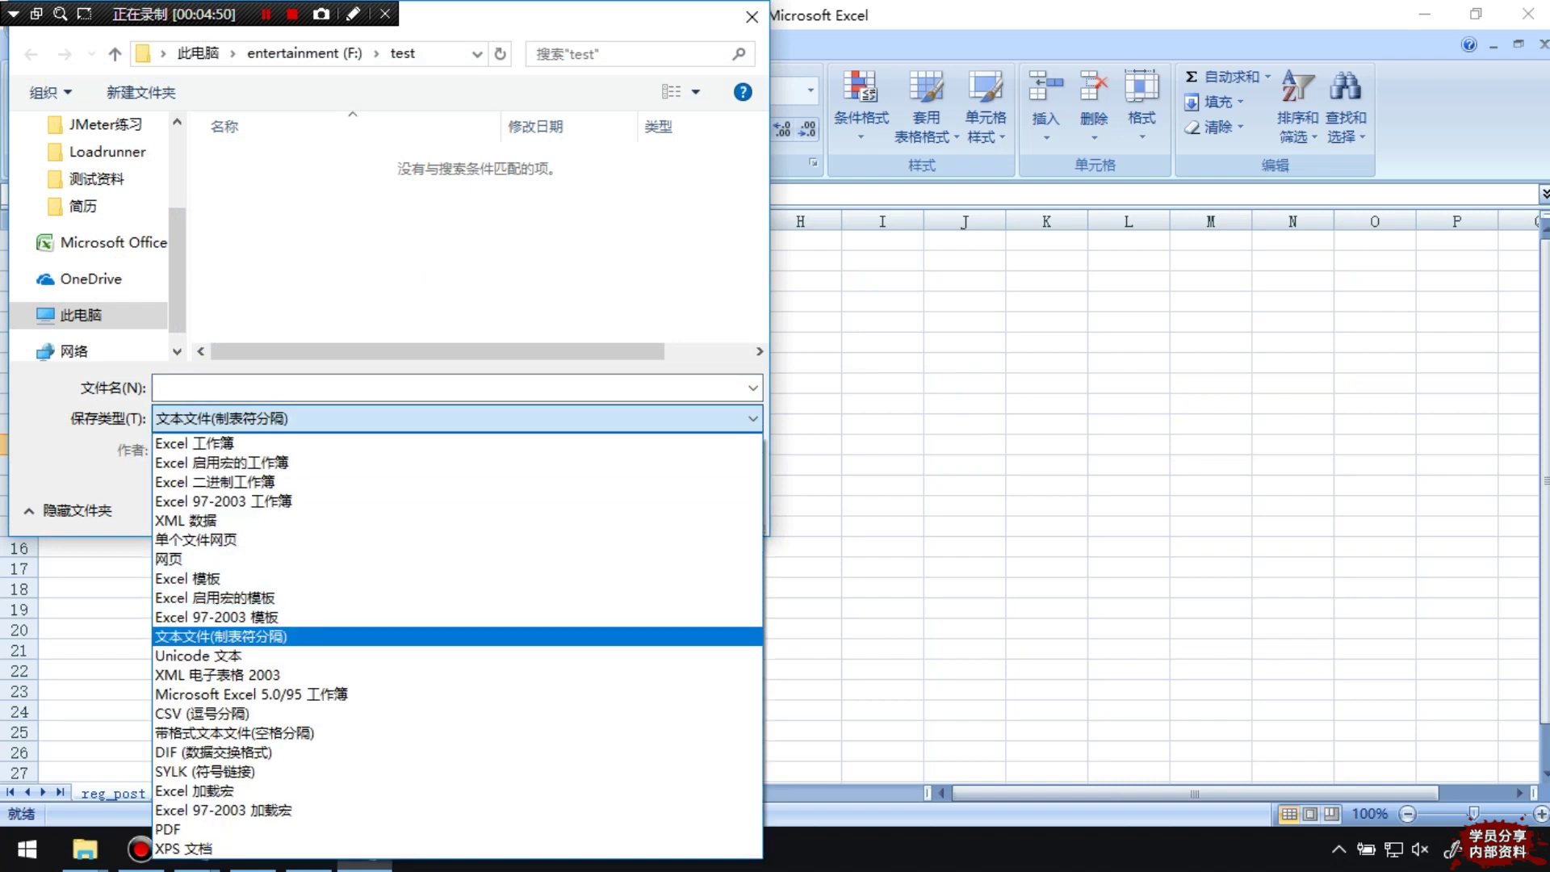
key("Down")
key("Down")
key("Down")
key("Down")
key("Return")
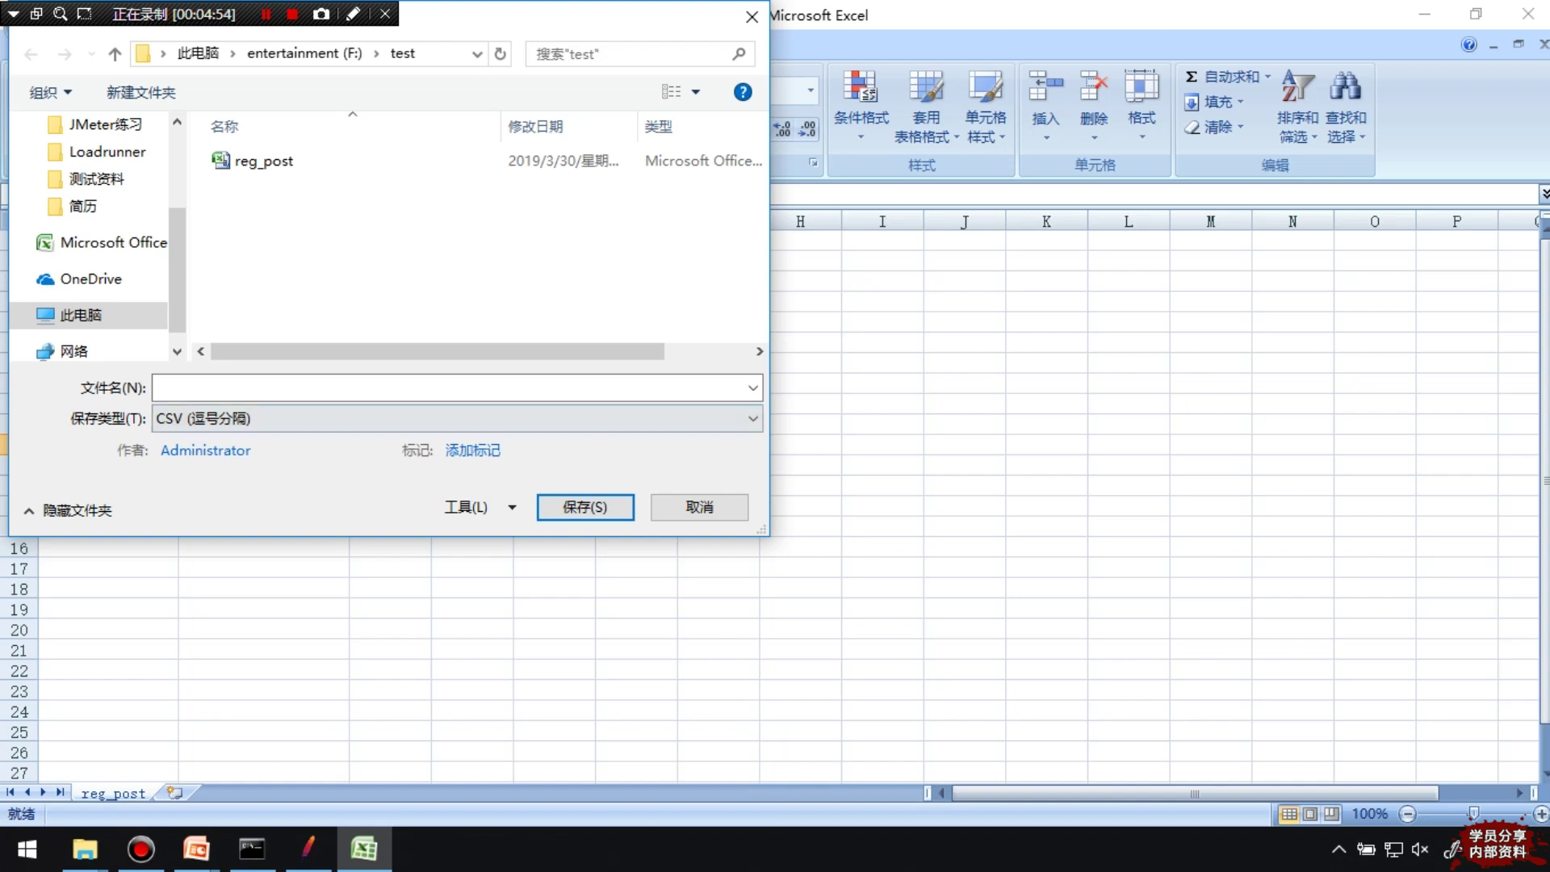
key("shift+Tab")
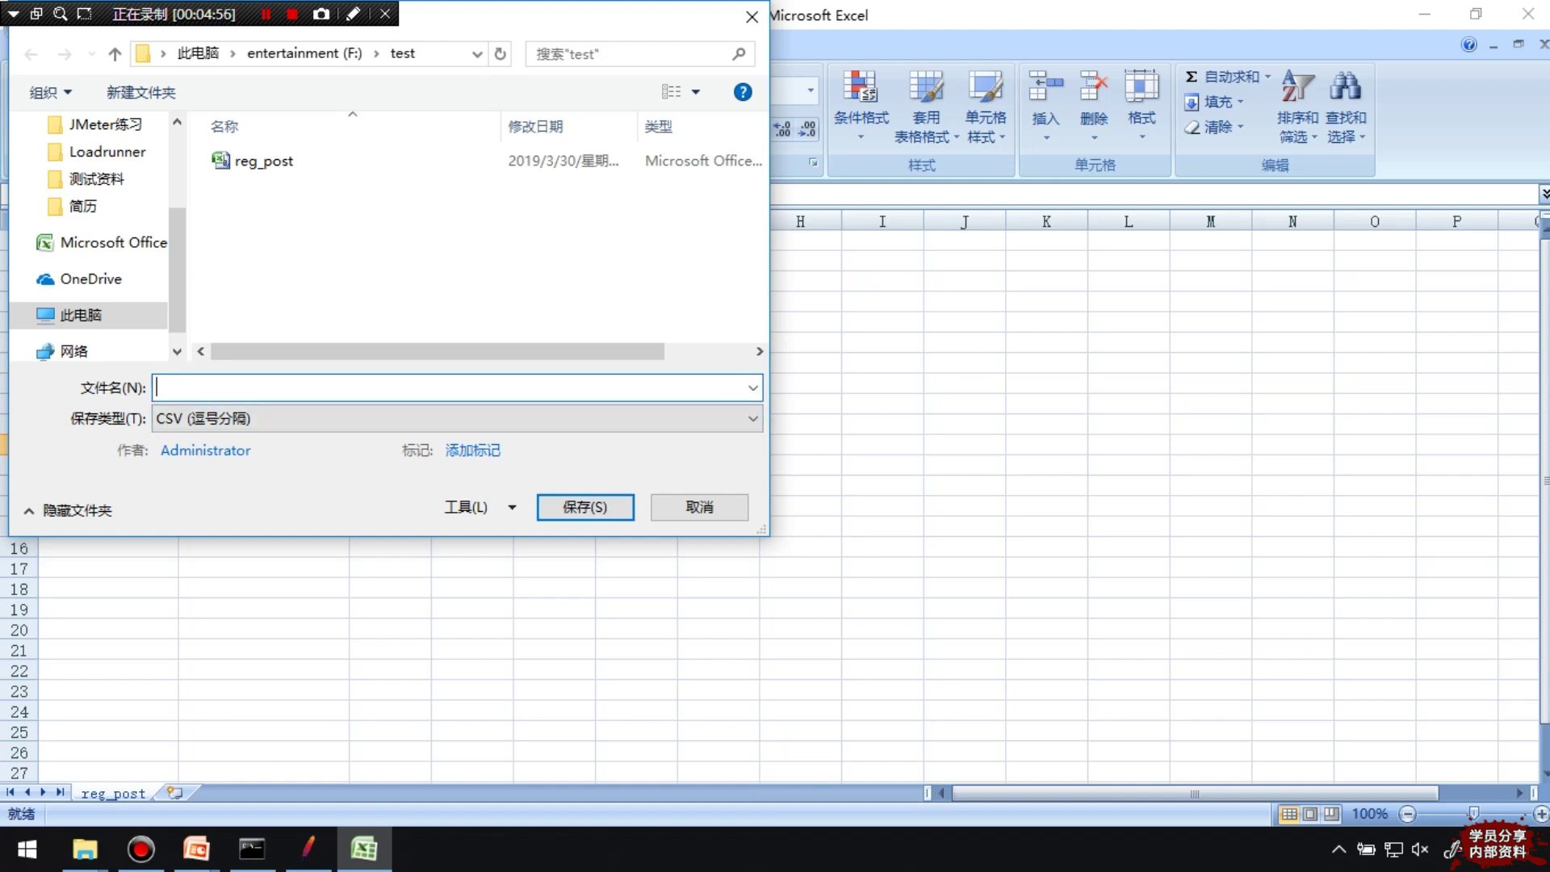
left_click(263, 160)
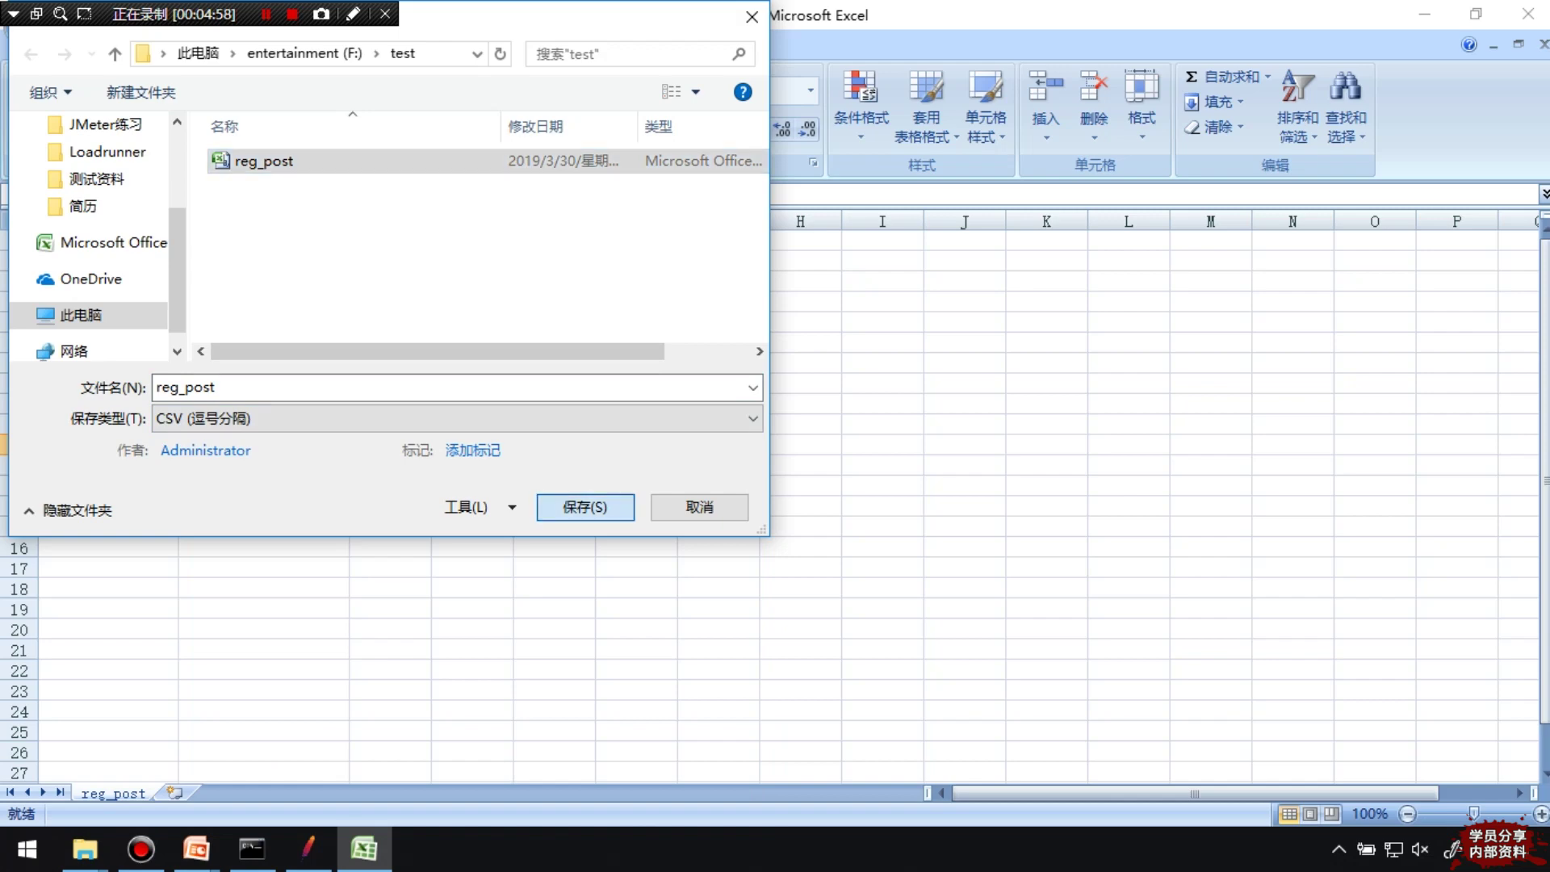
key("Return")
key("y")
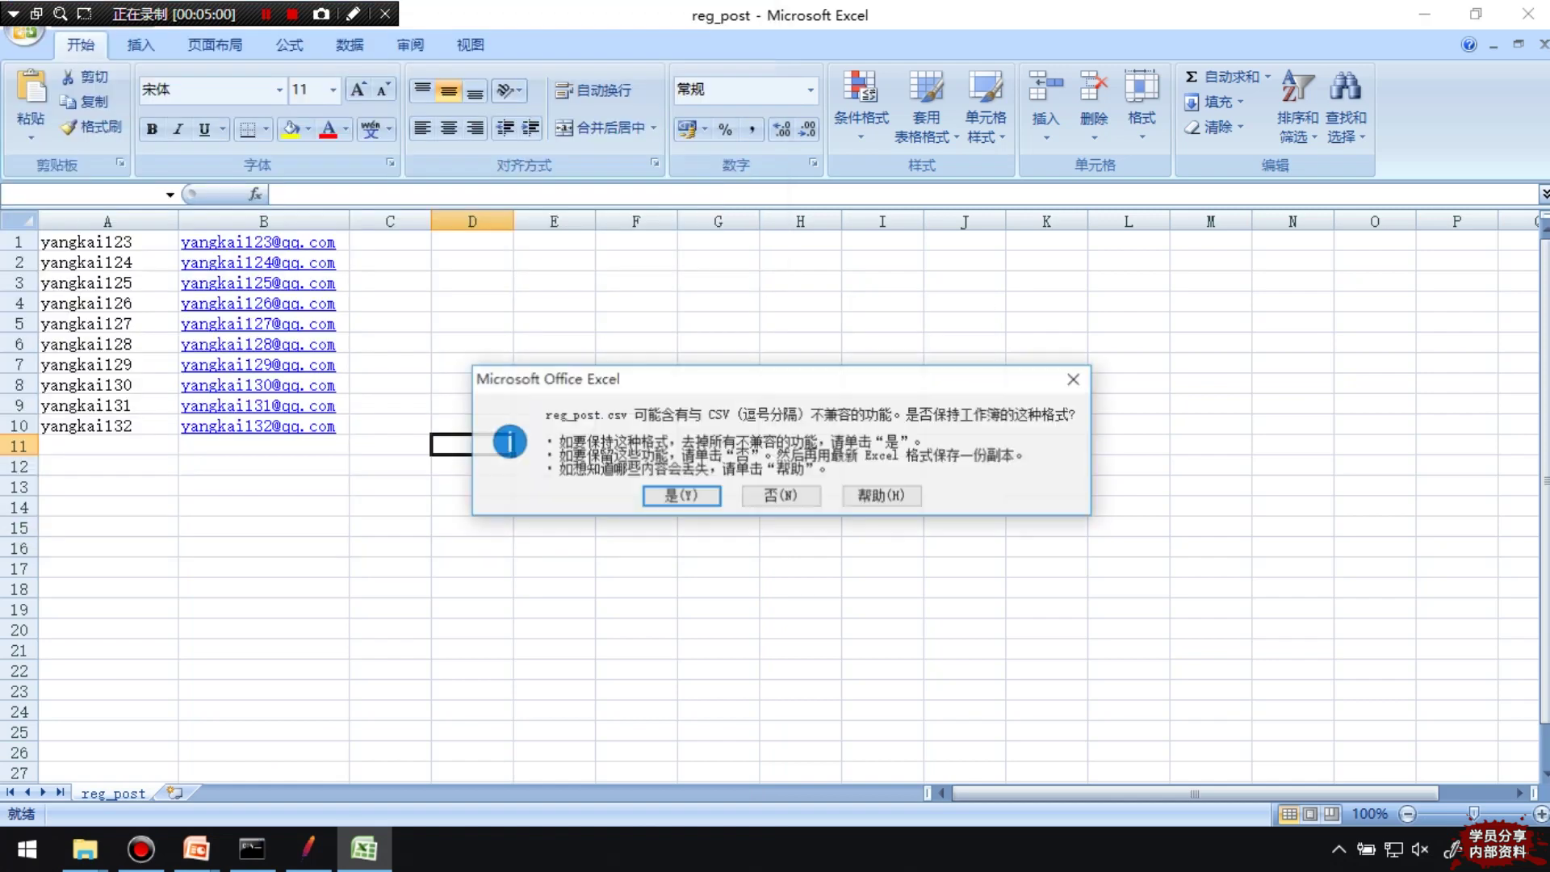
key("y")
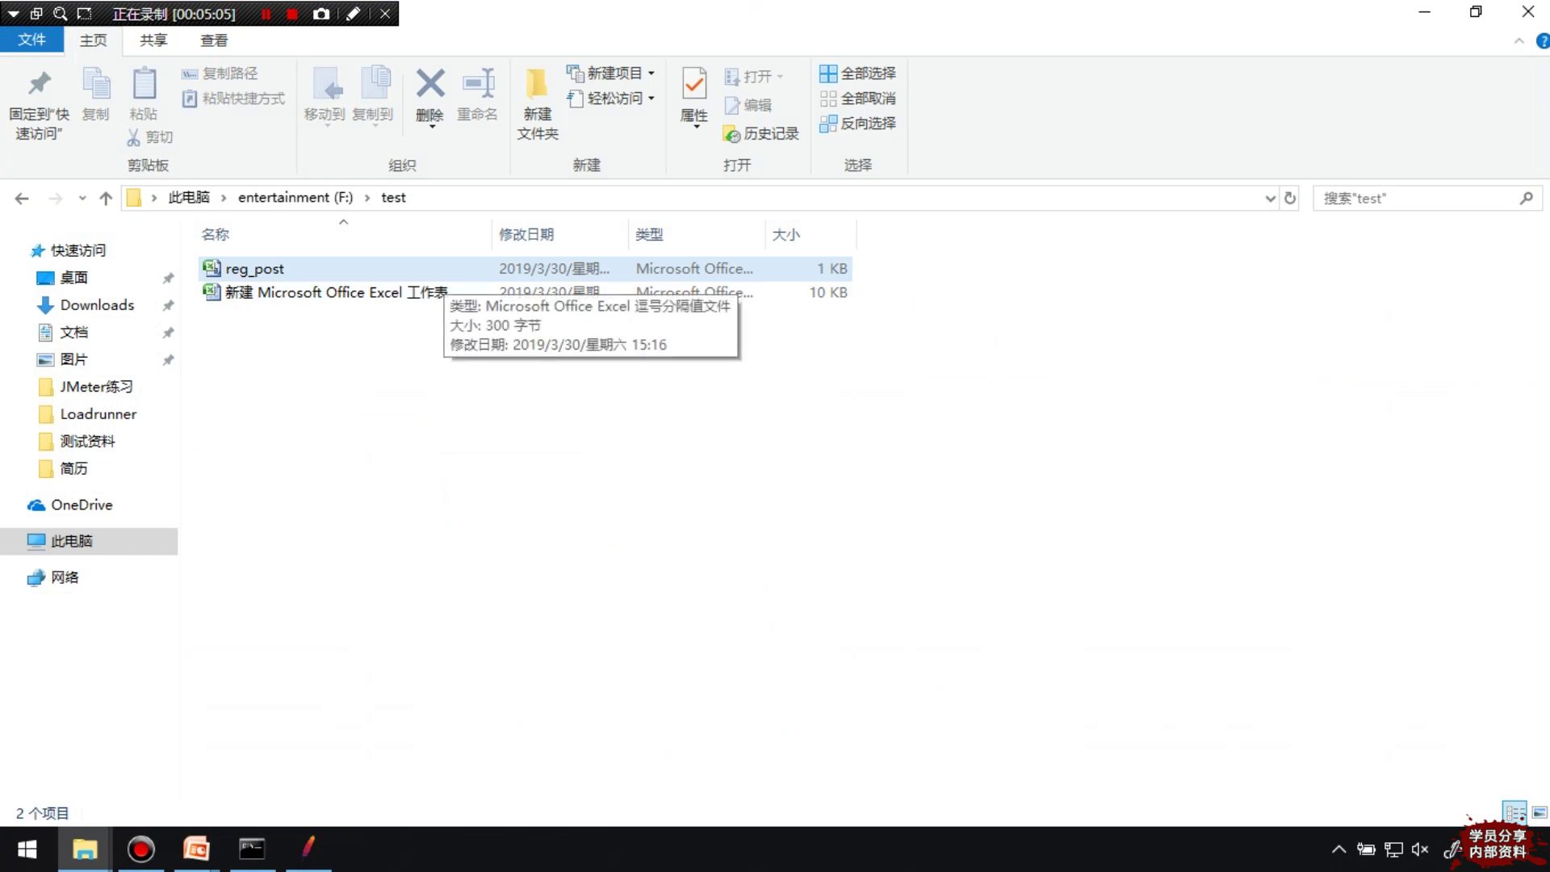
Inspect the test folder's properties
right_click(444, 274)
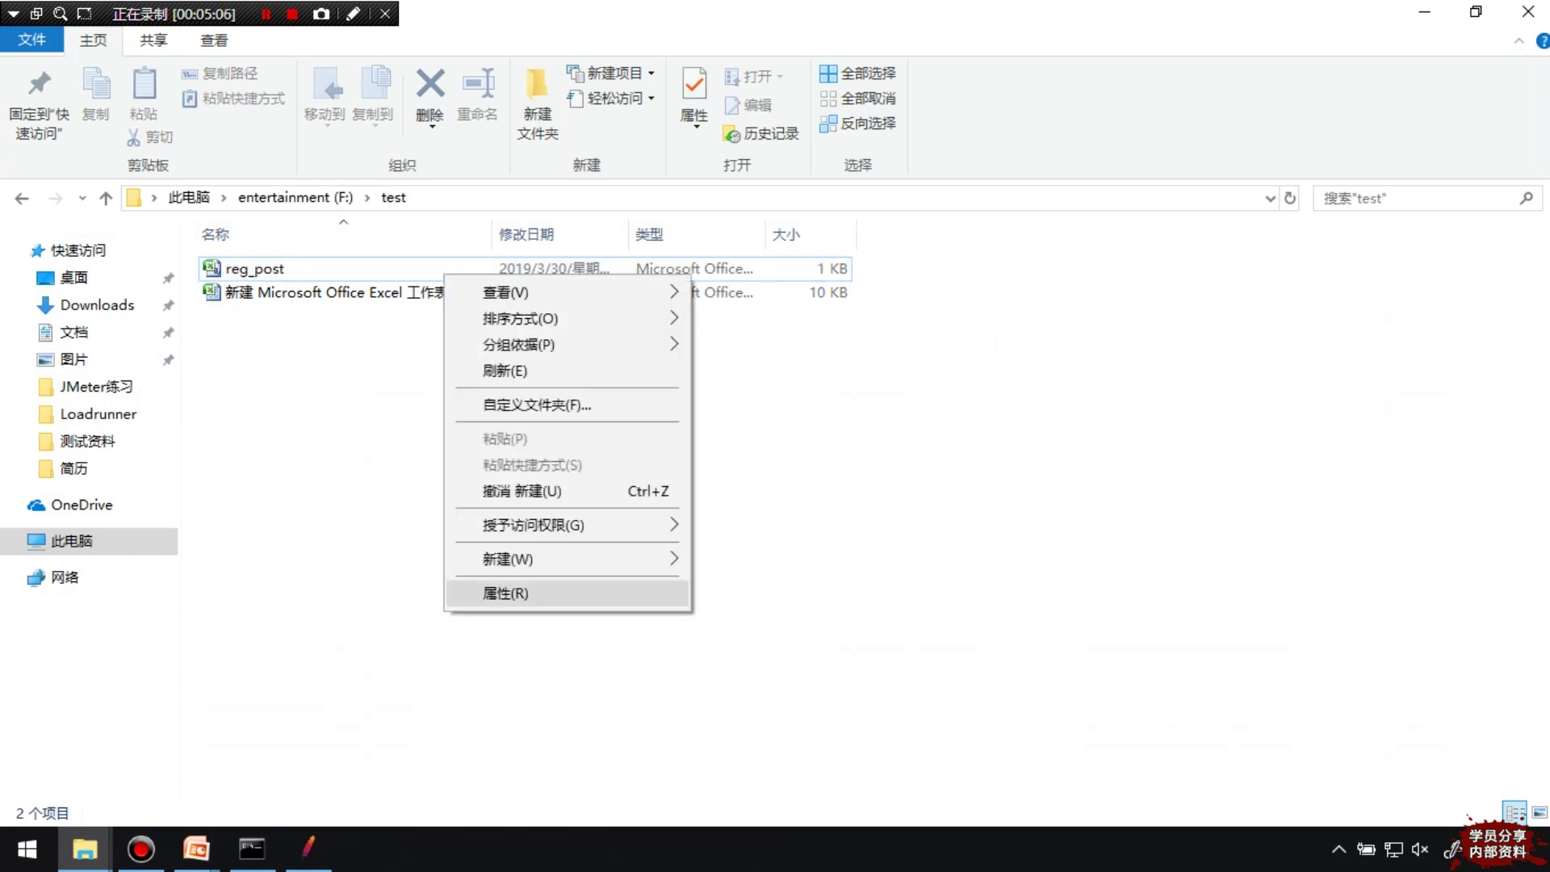
left_click(500, 593)
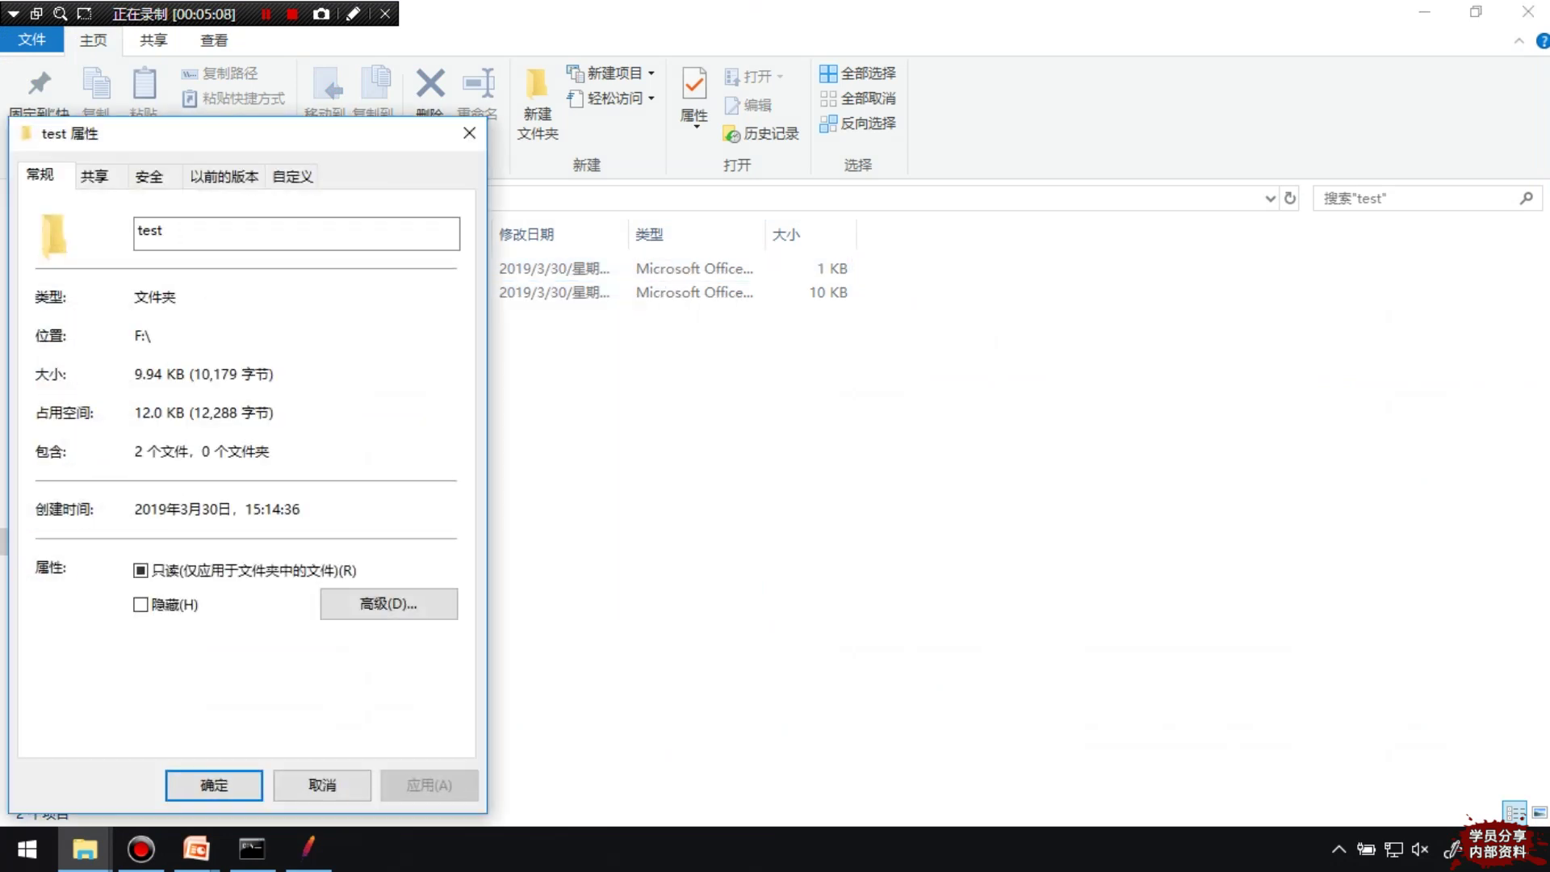
left_click_drag(242, 133, 480, 129)
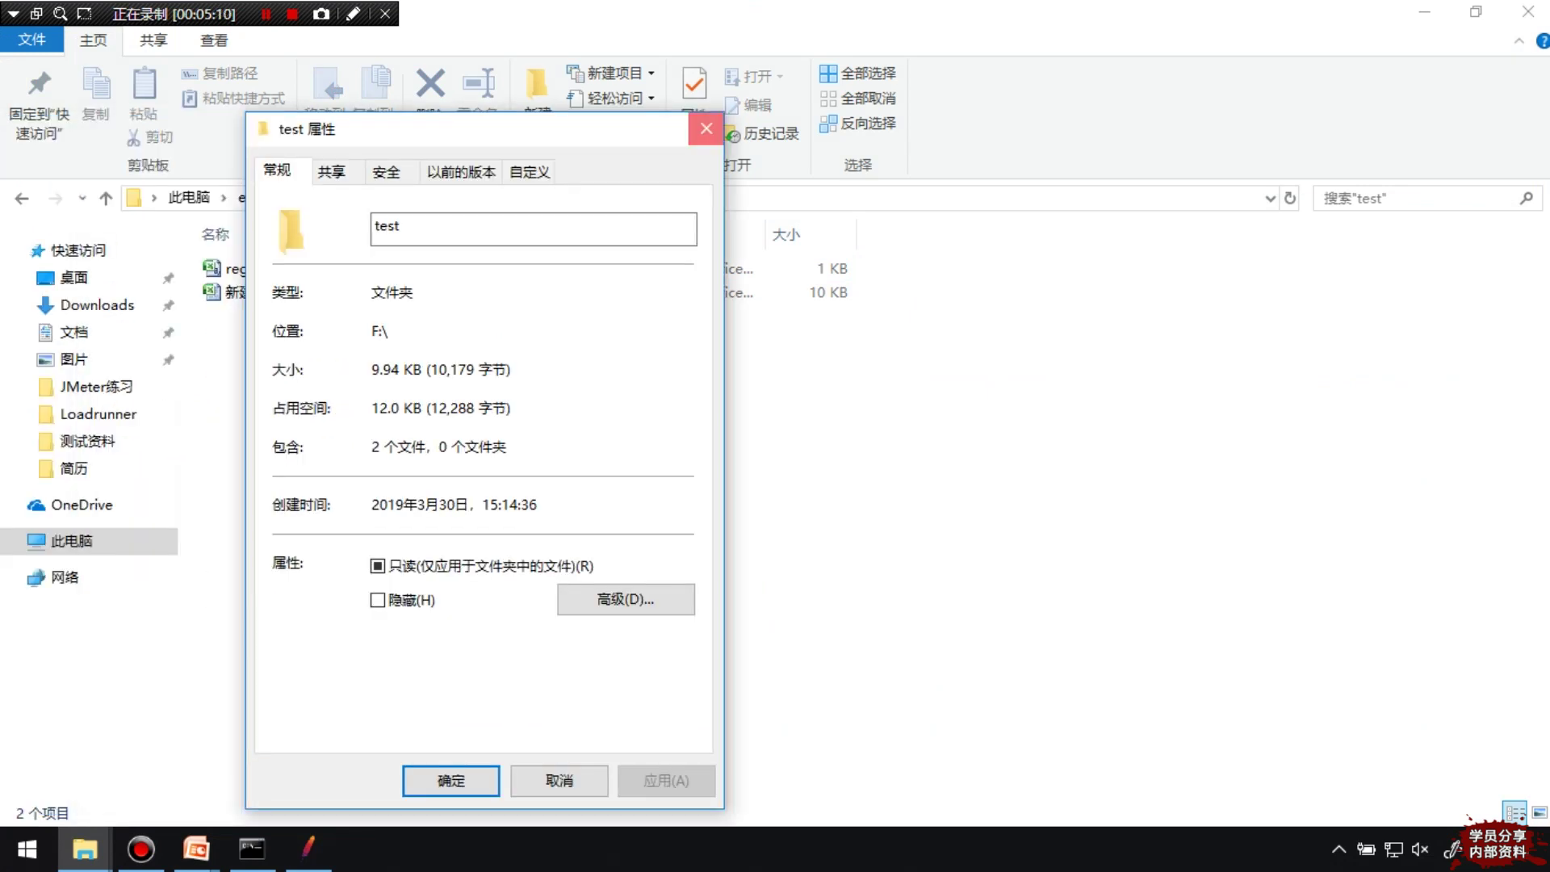
left_click(706, 128)
Confirm in reg_post's properties that its type is .csv, then return to JMeter
left_click(266, 270)
right_click(266, 273)
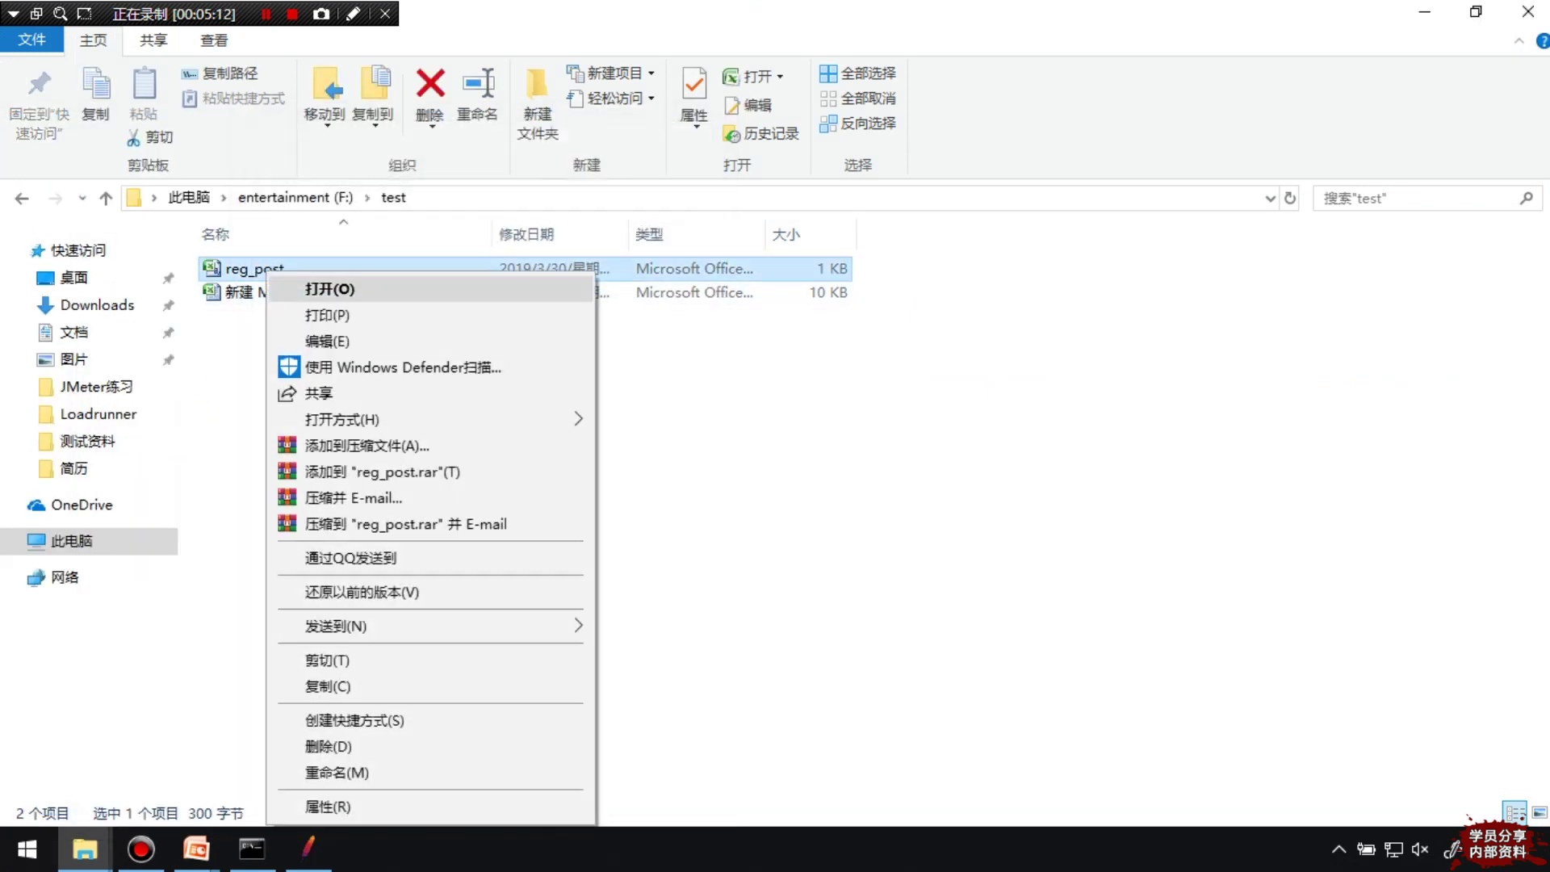
left_click(331, 806)
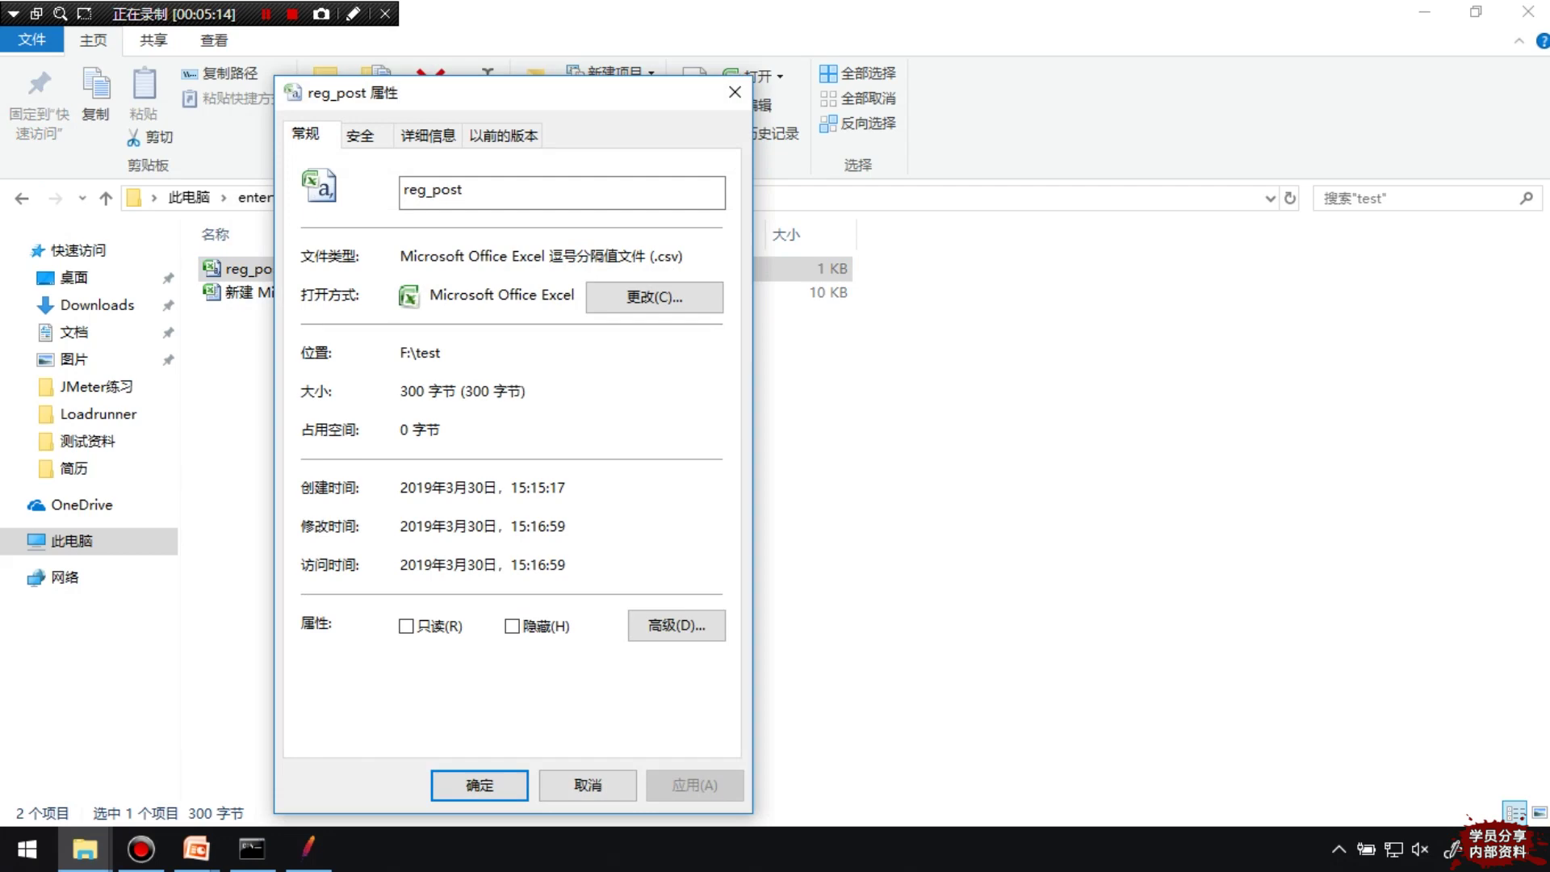
left_click_drag(657, 256, 680, 256)
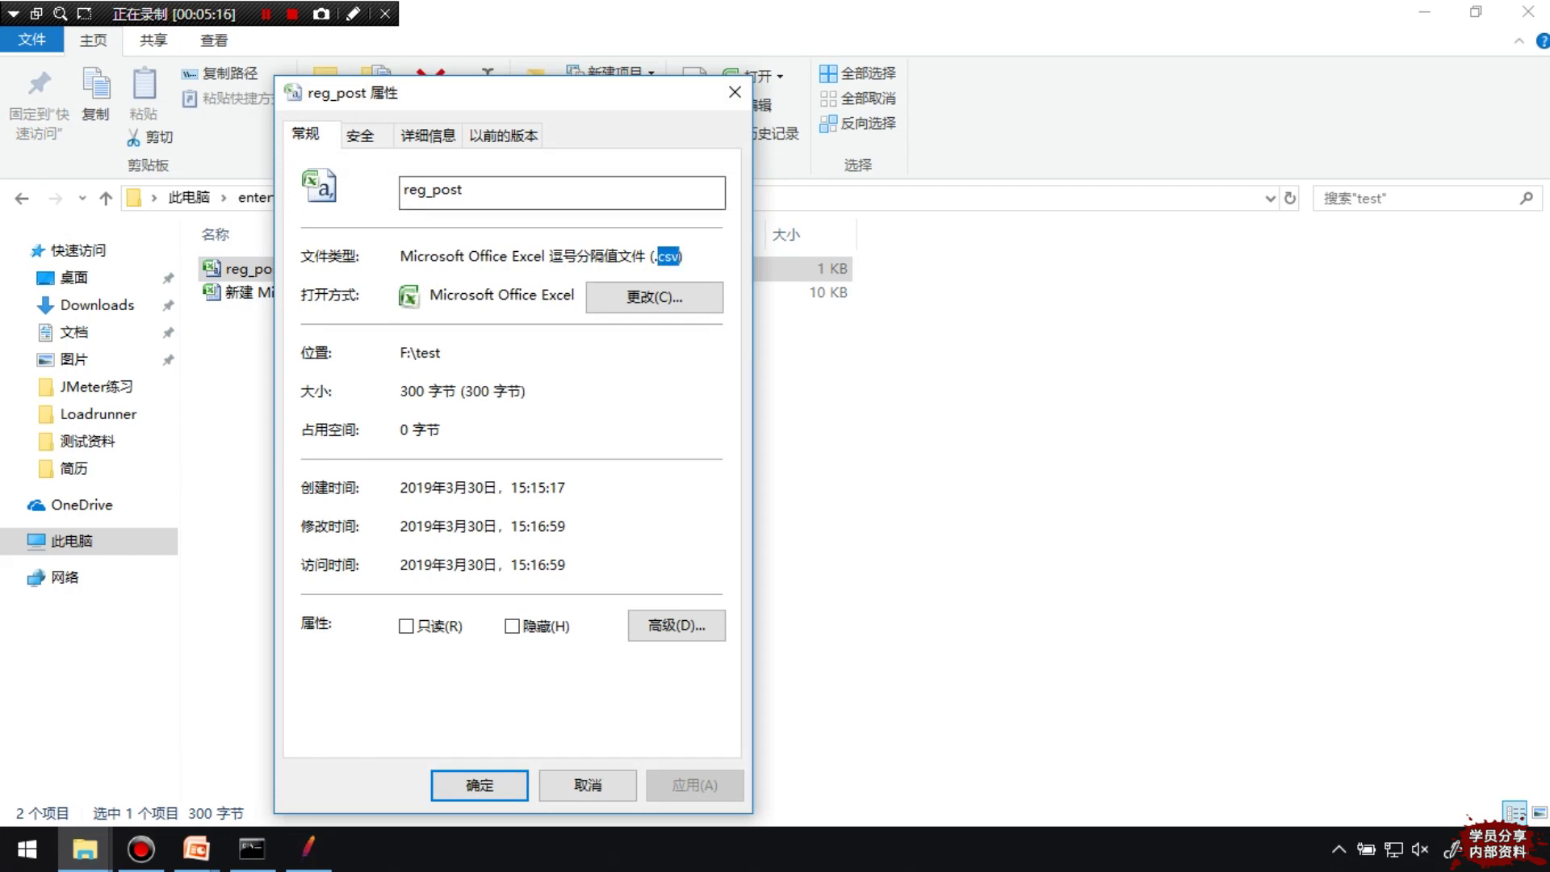
left_click(735, 92)
key("alt+Tab")
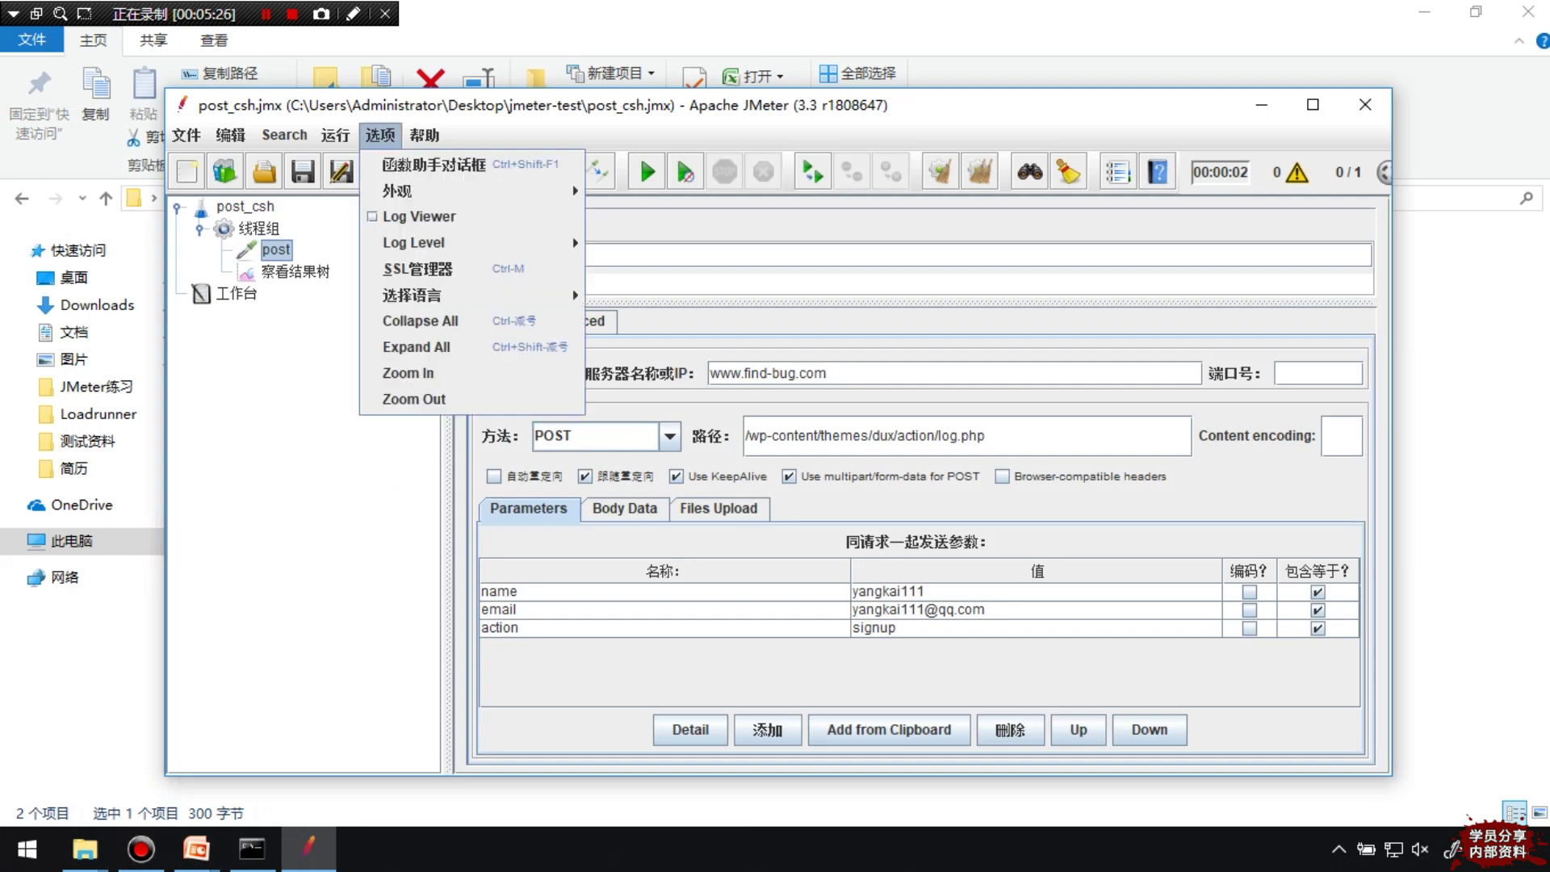
Open the Function Helper from the Options menu and choose the __CSVRead function
left_click(380, 135)
key("Escape")
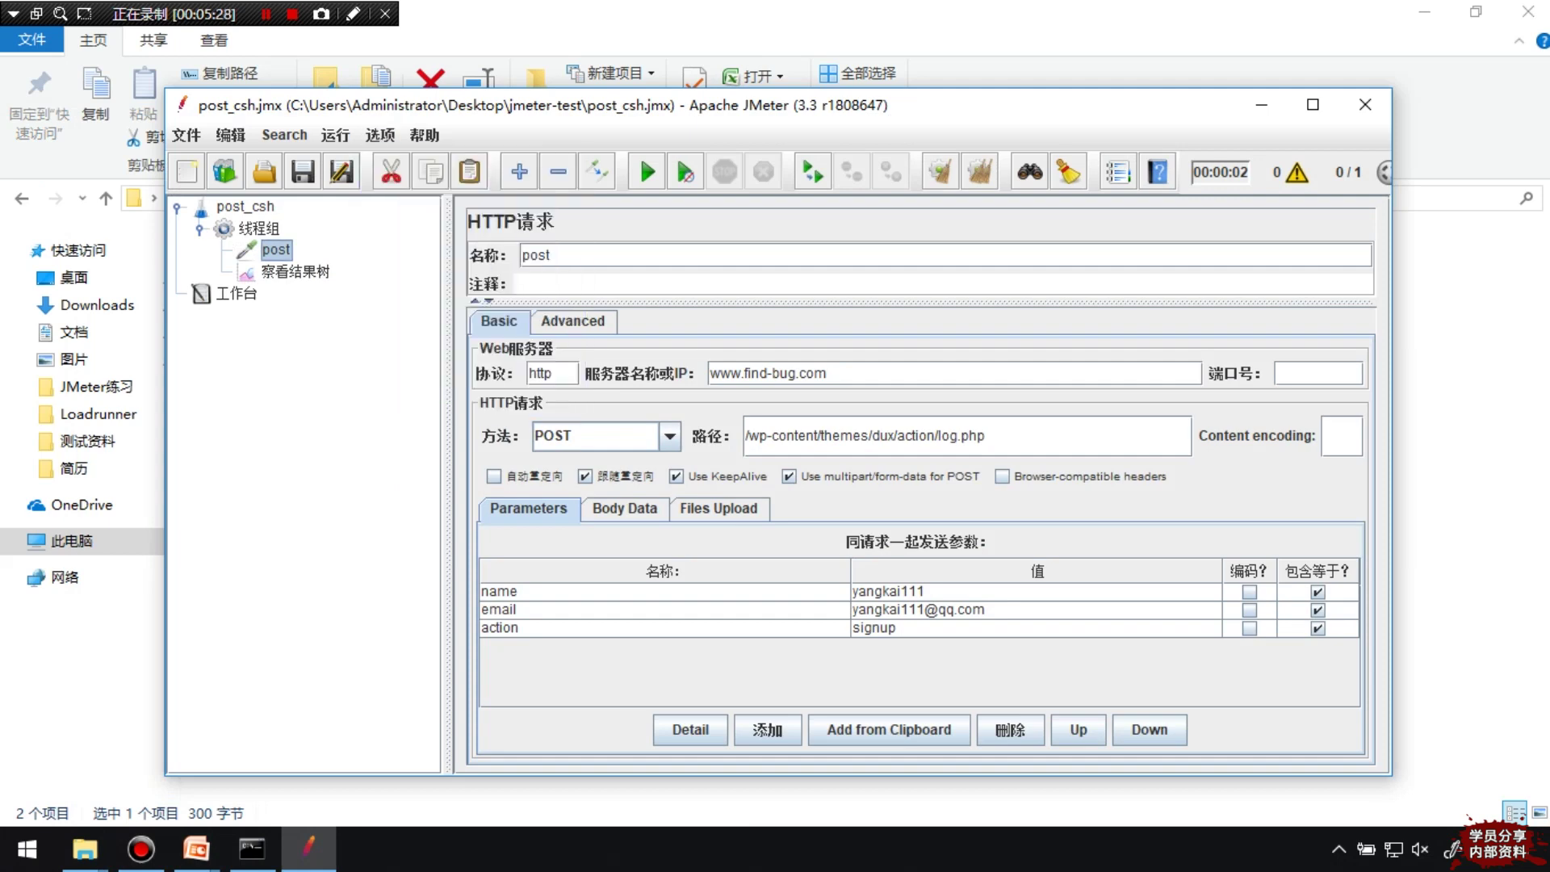
key("alt+o")
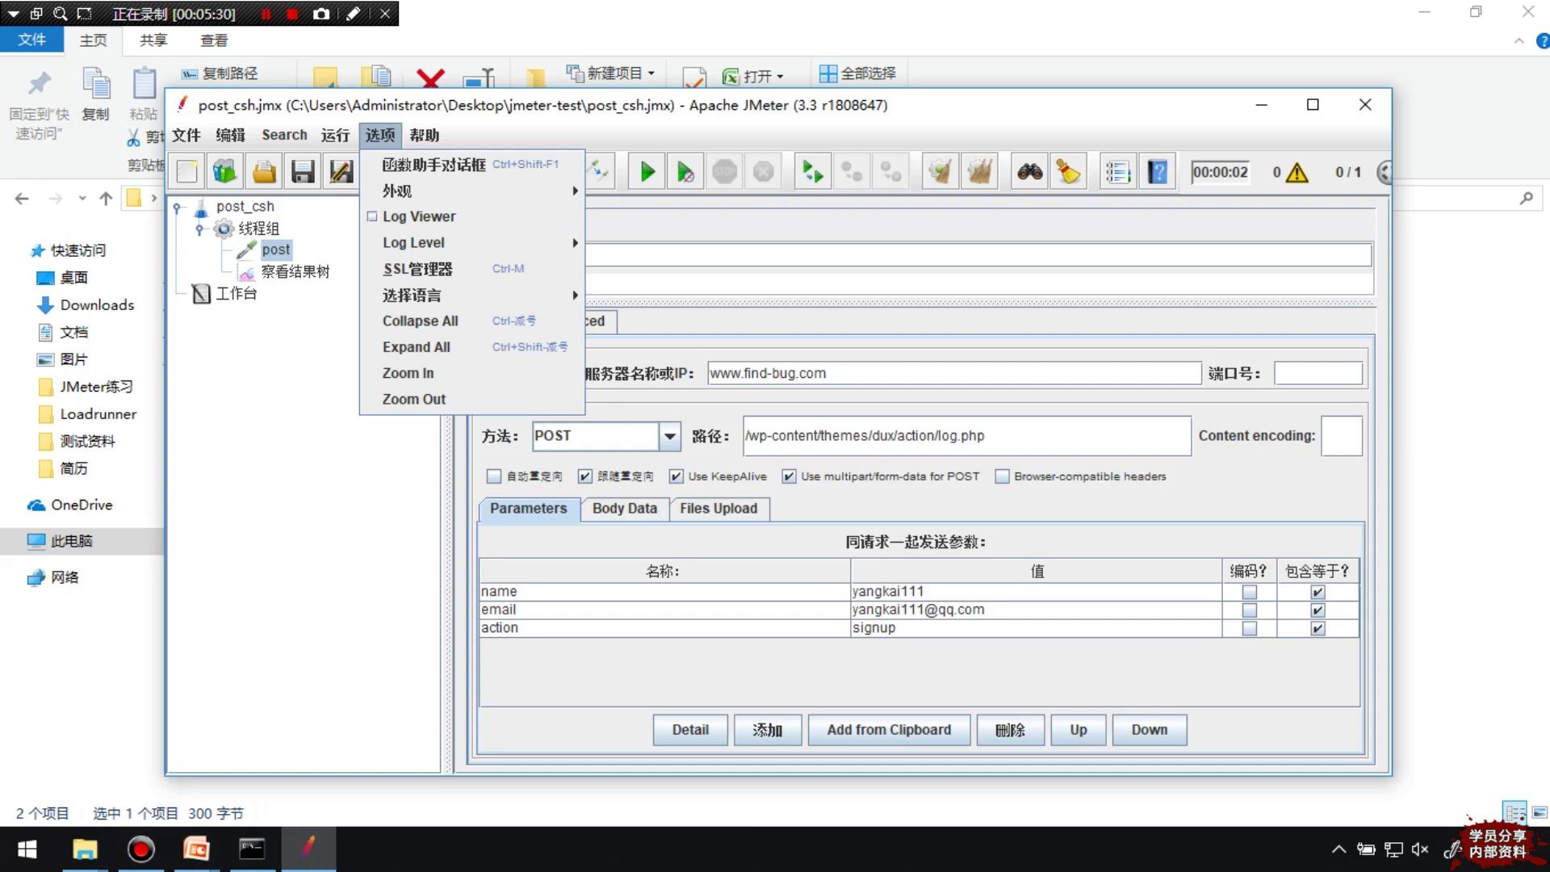
key("Down")
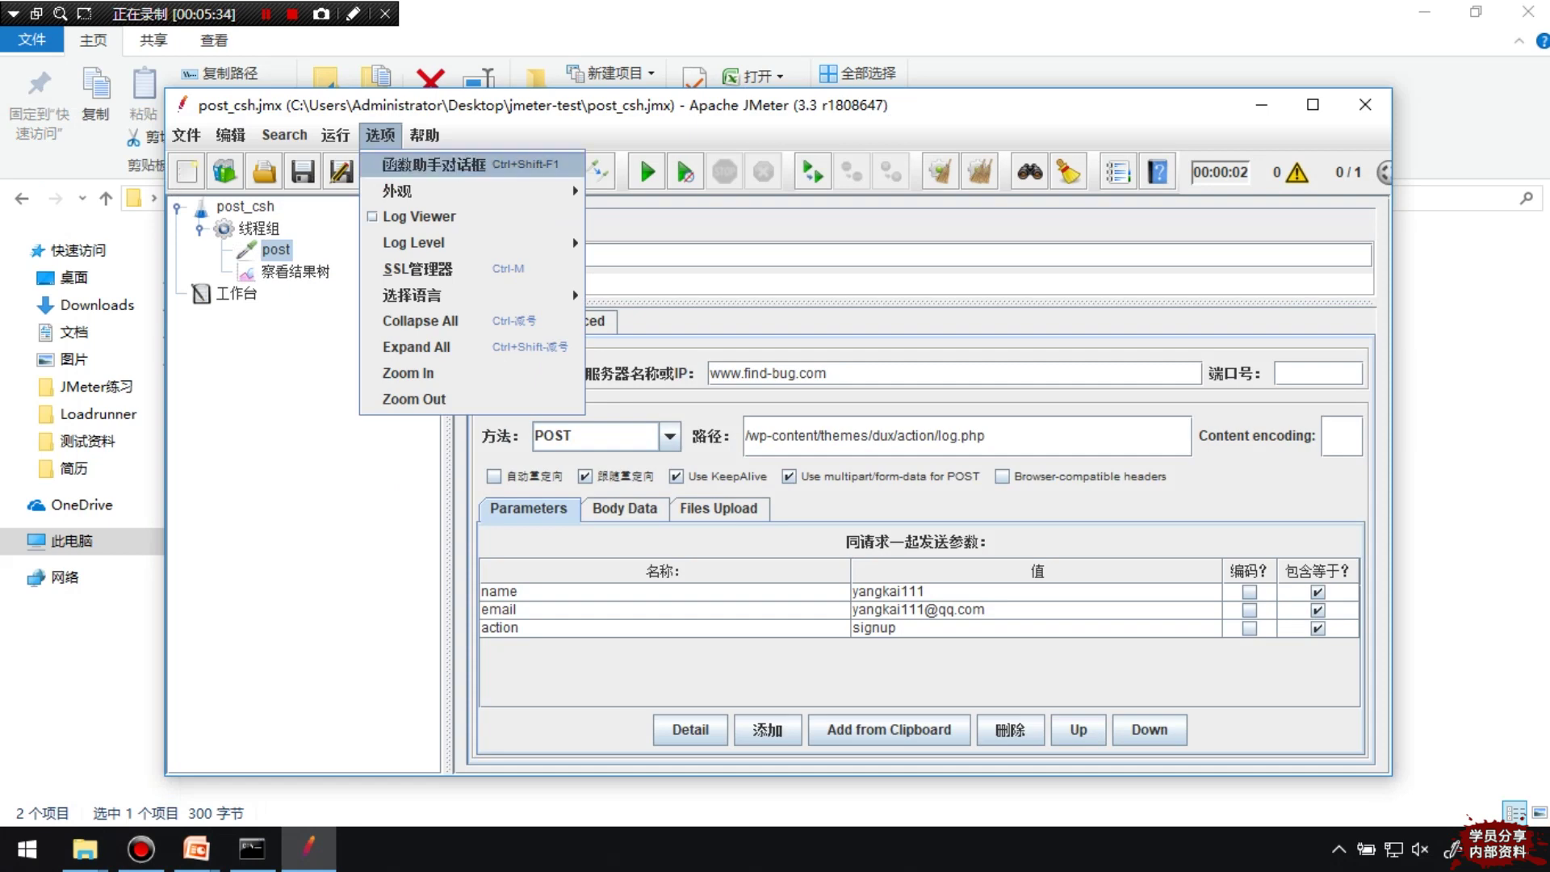
key("Return")
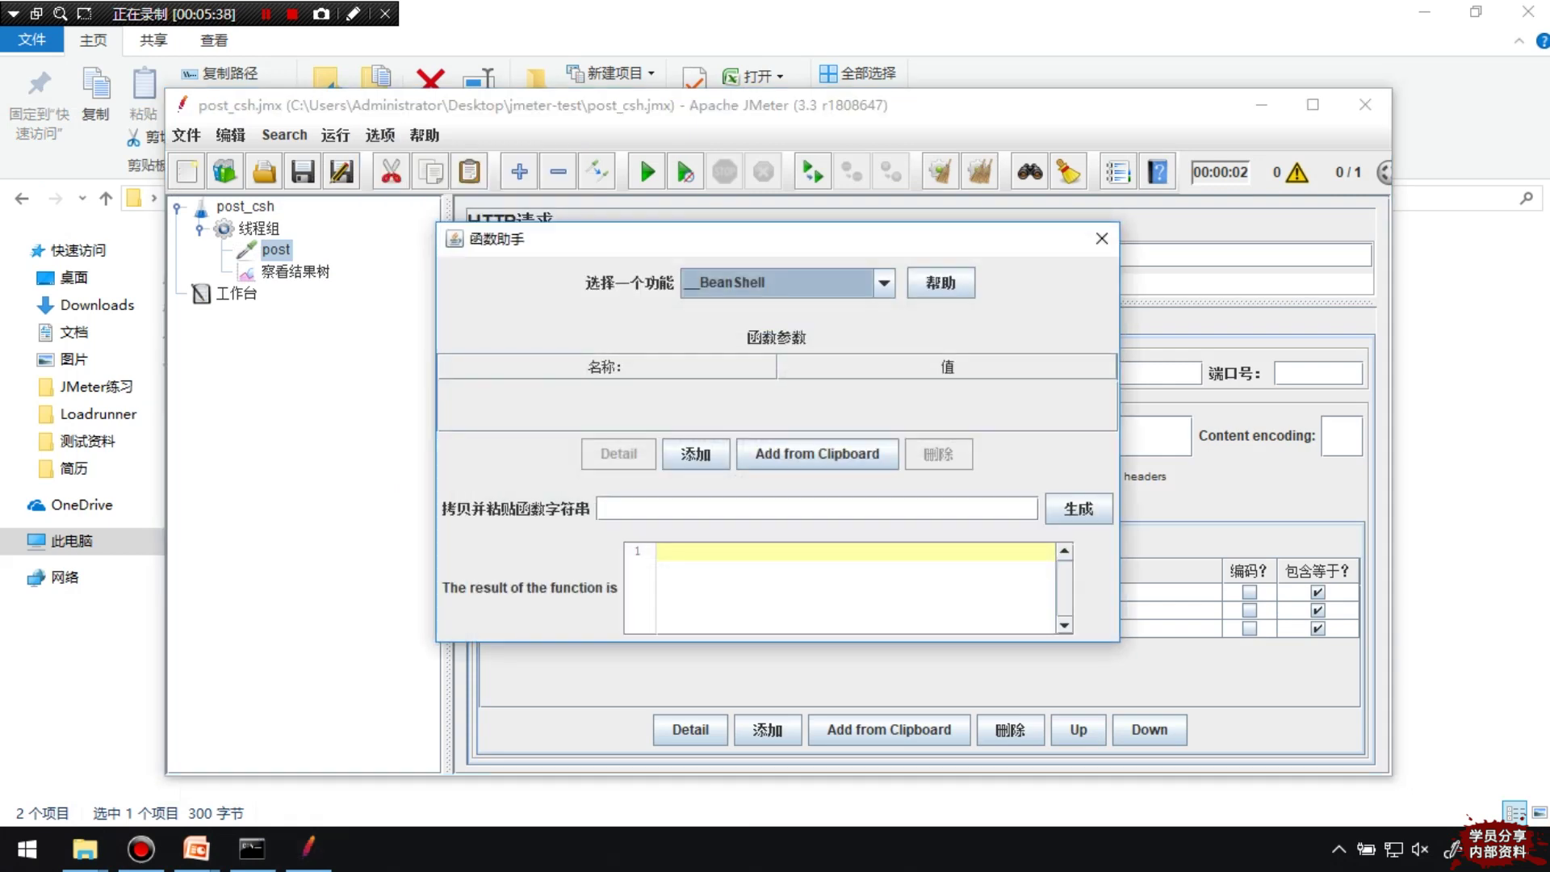
key("alt+Down")
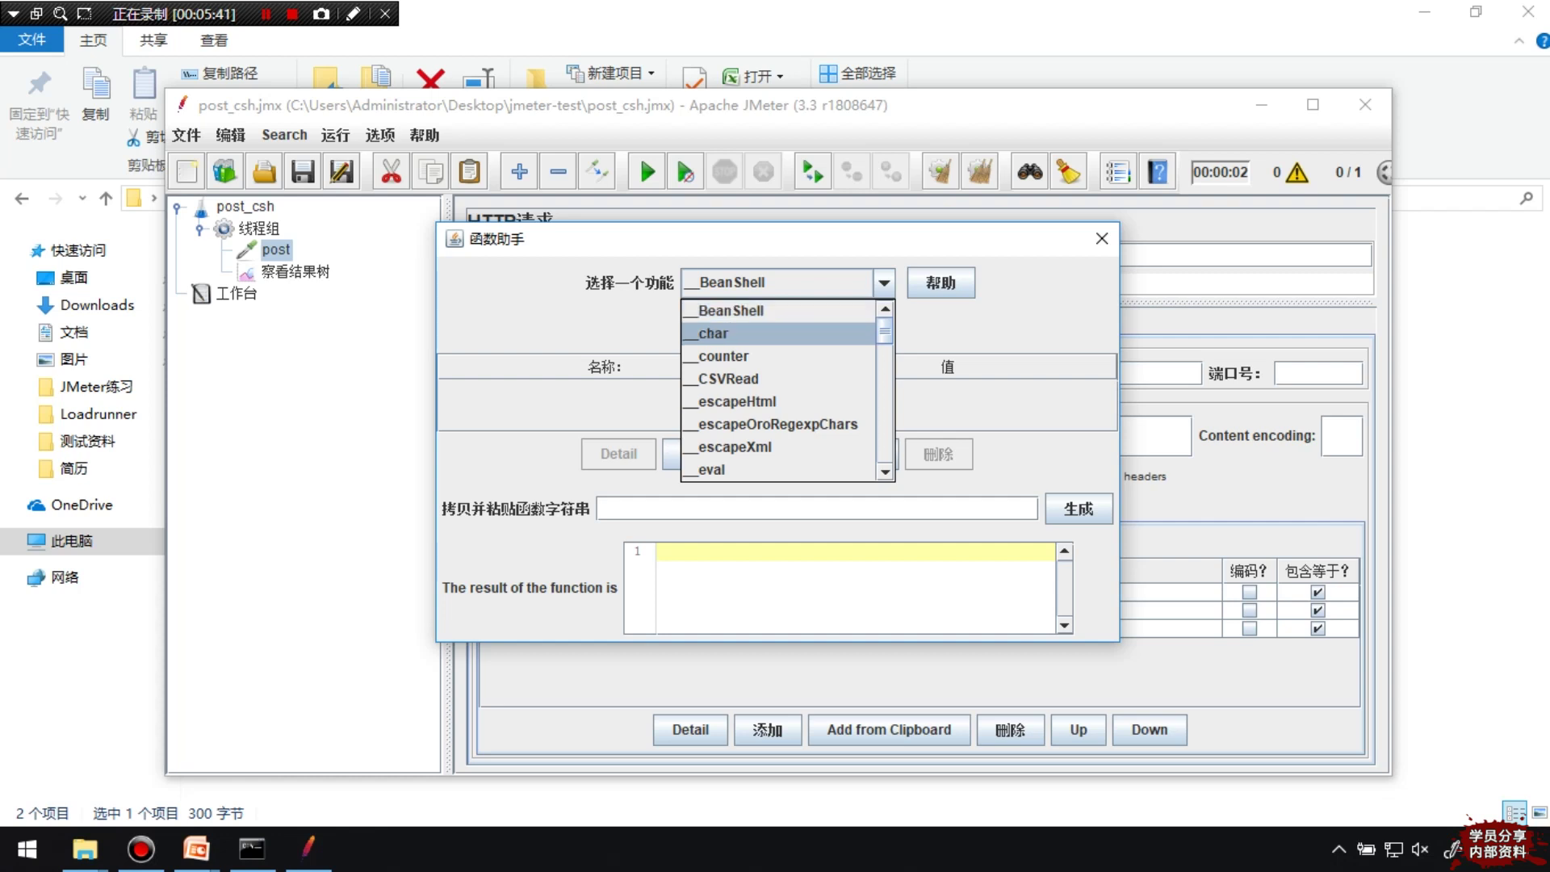
scroll(779, 387, "down", 2)
scroll(779, 388, "up", 2)
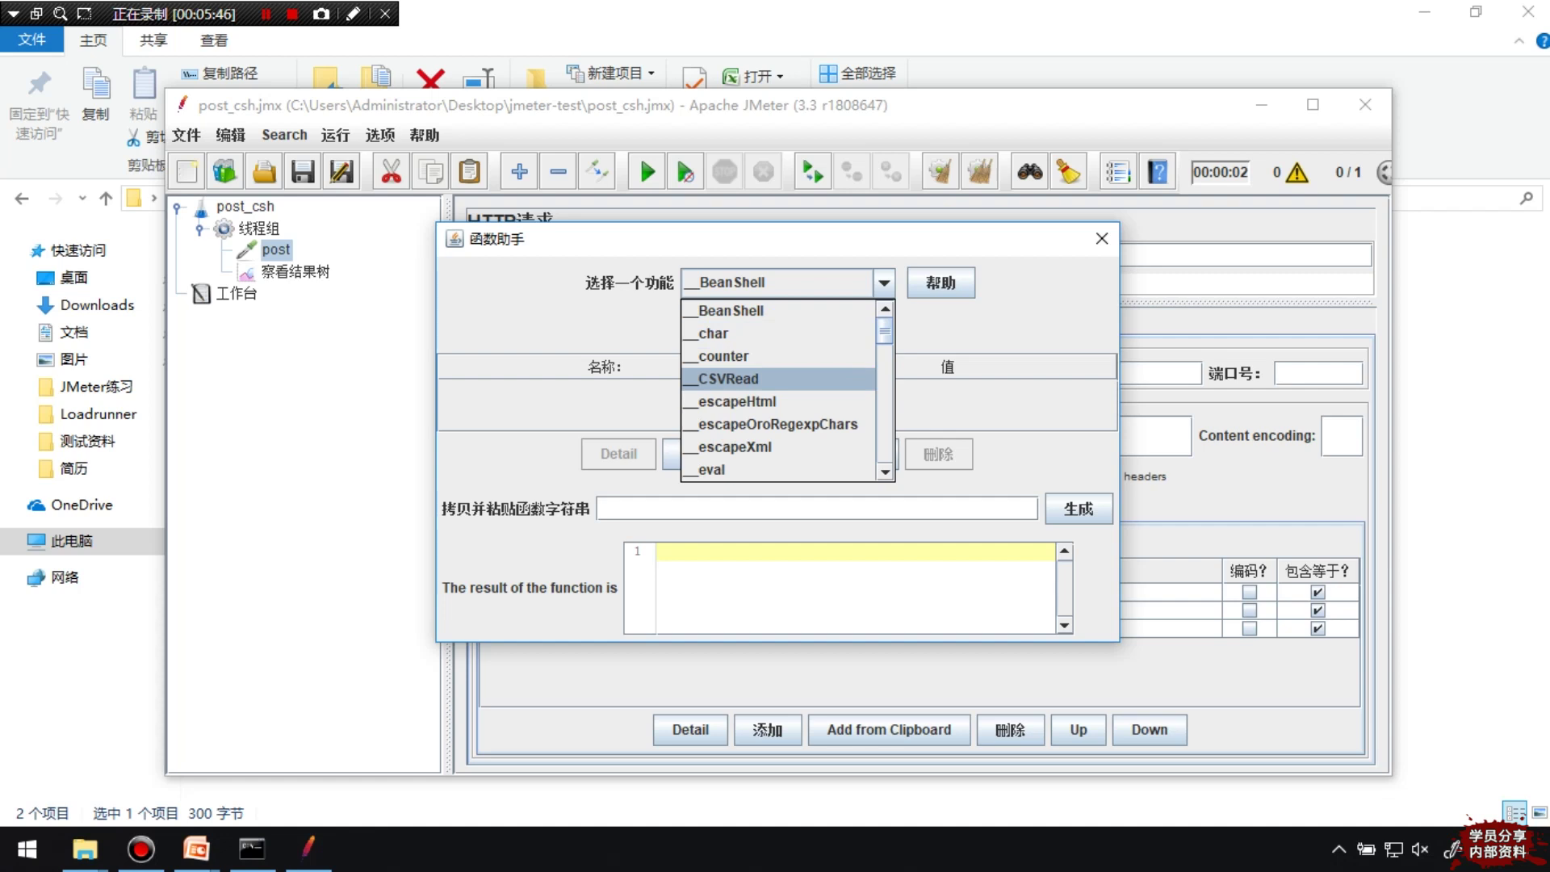
left_click(728, 378)
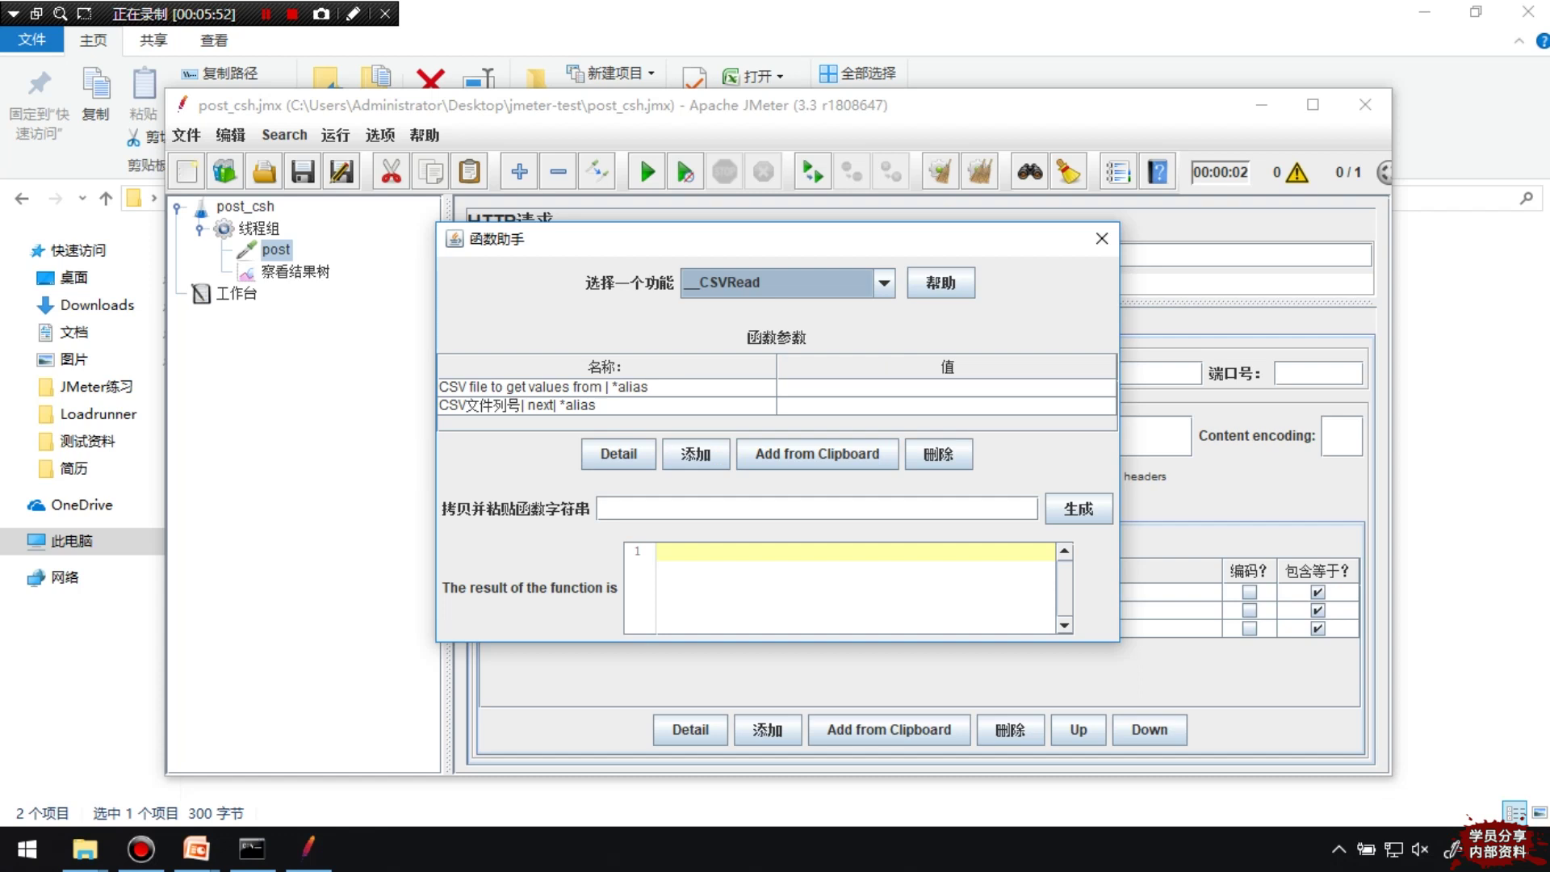
Generate ${__CSVRead(F:\test\reg_post.csv,0)} for column 0 and select the resulting string
double_click(946, 387)
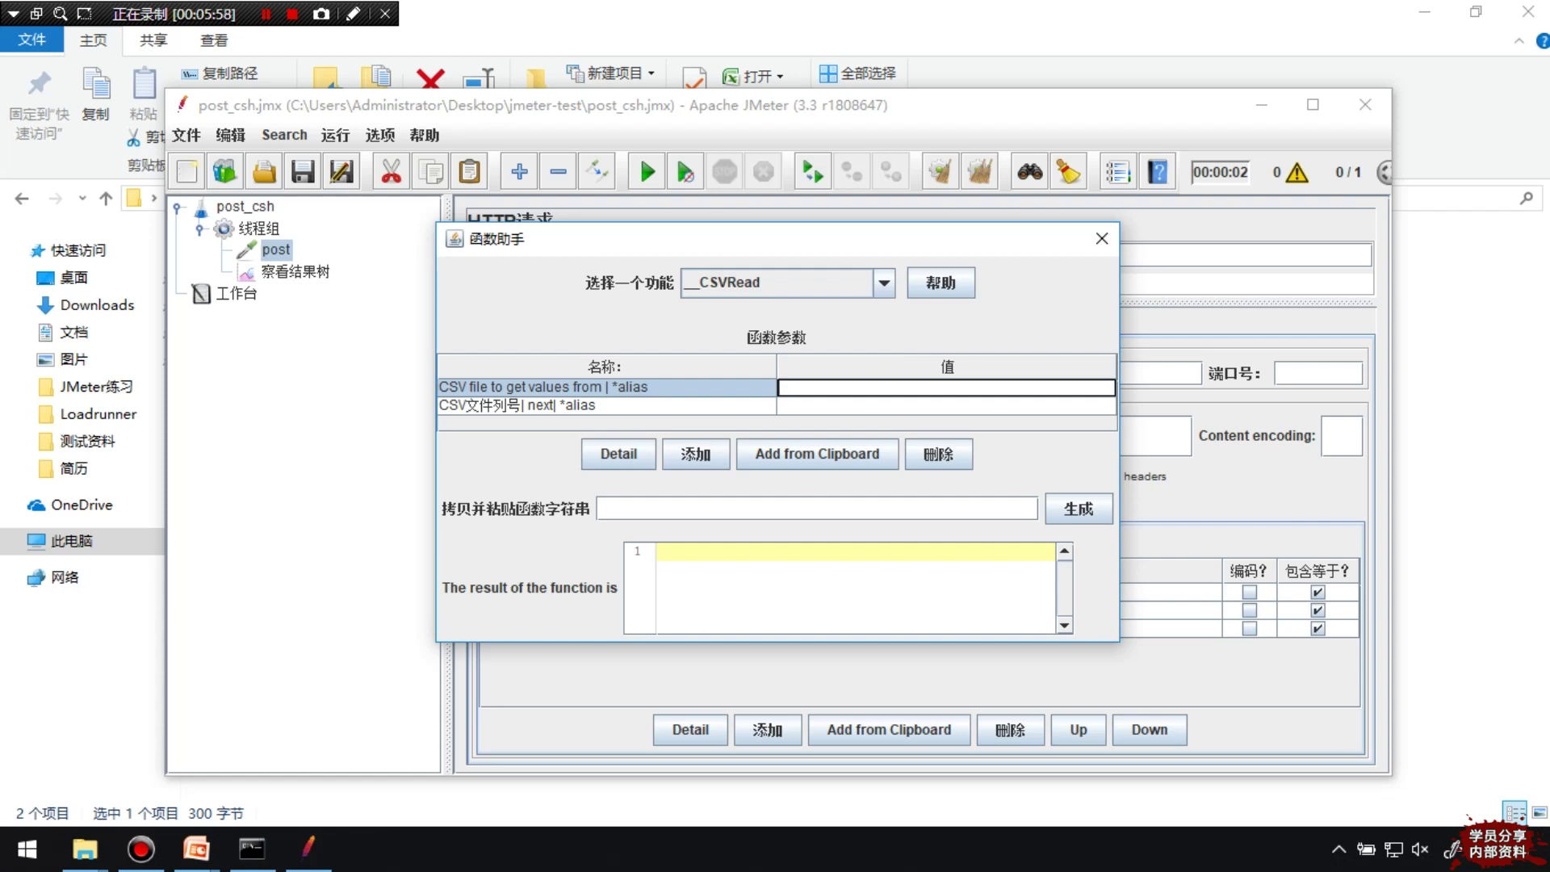
type("F:\\test\\reg_post.csv")
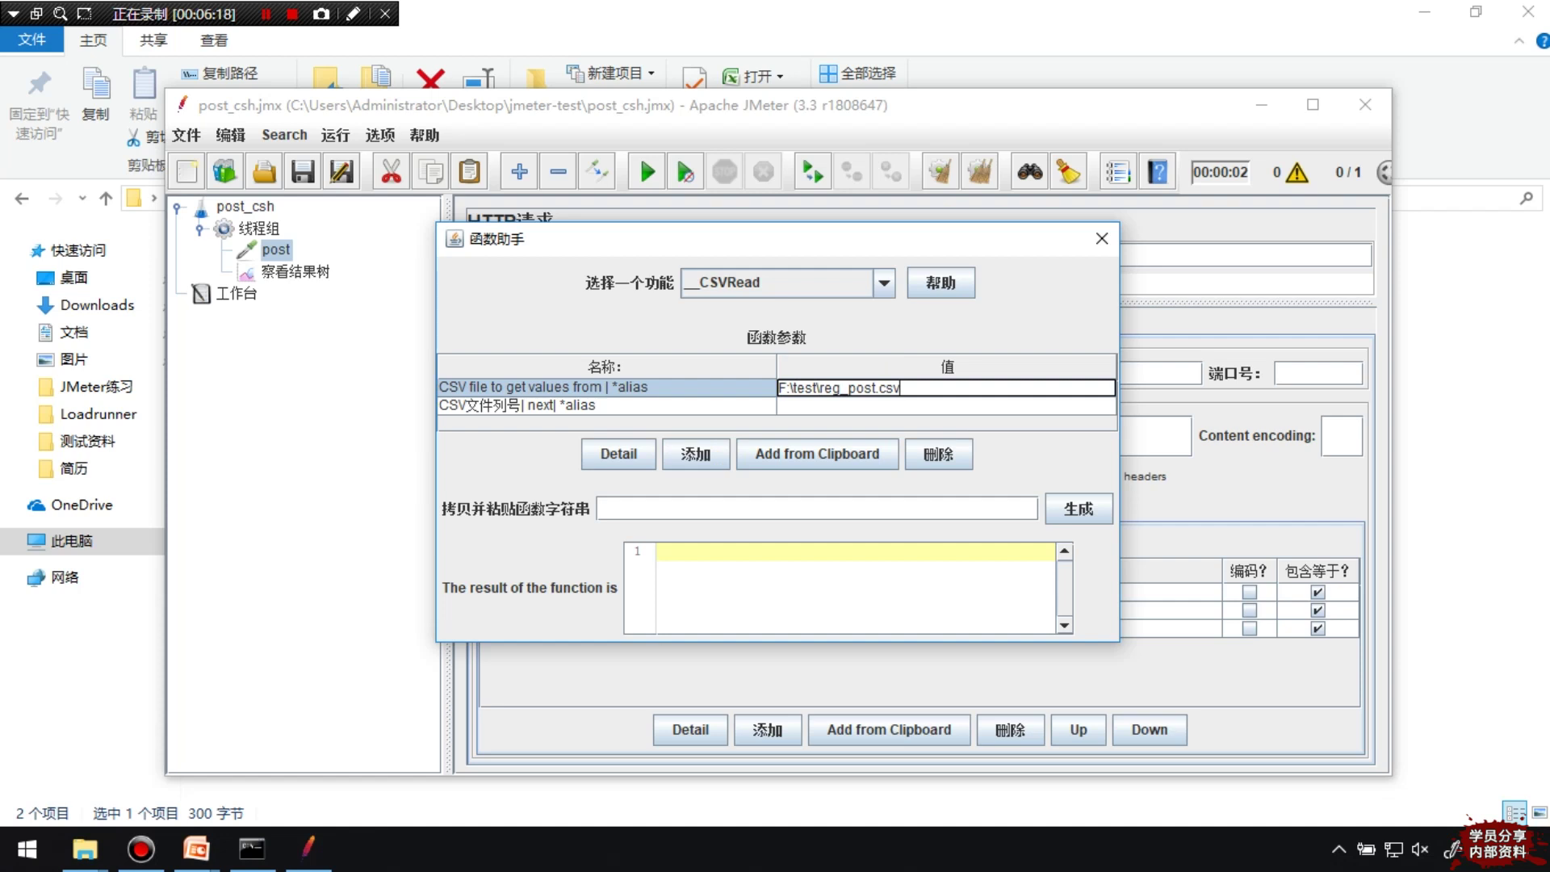
left_click(946, 405)
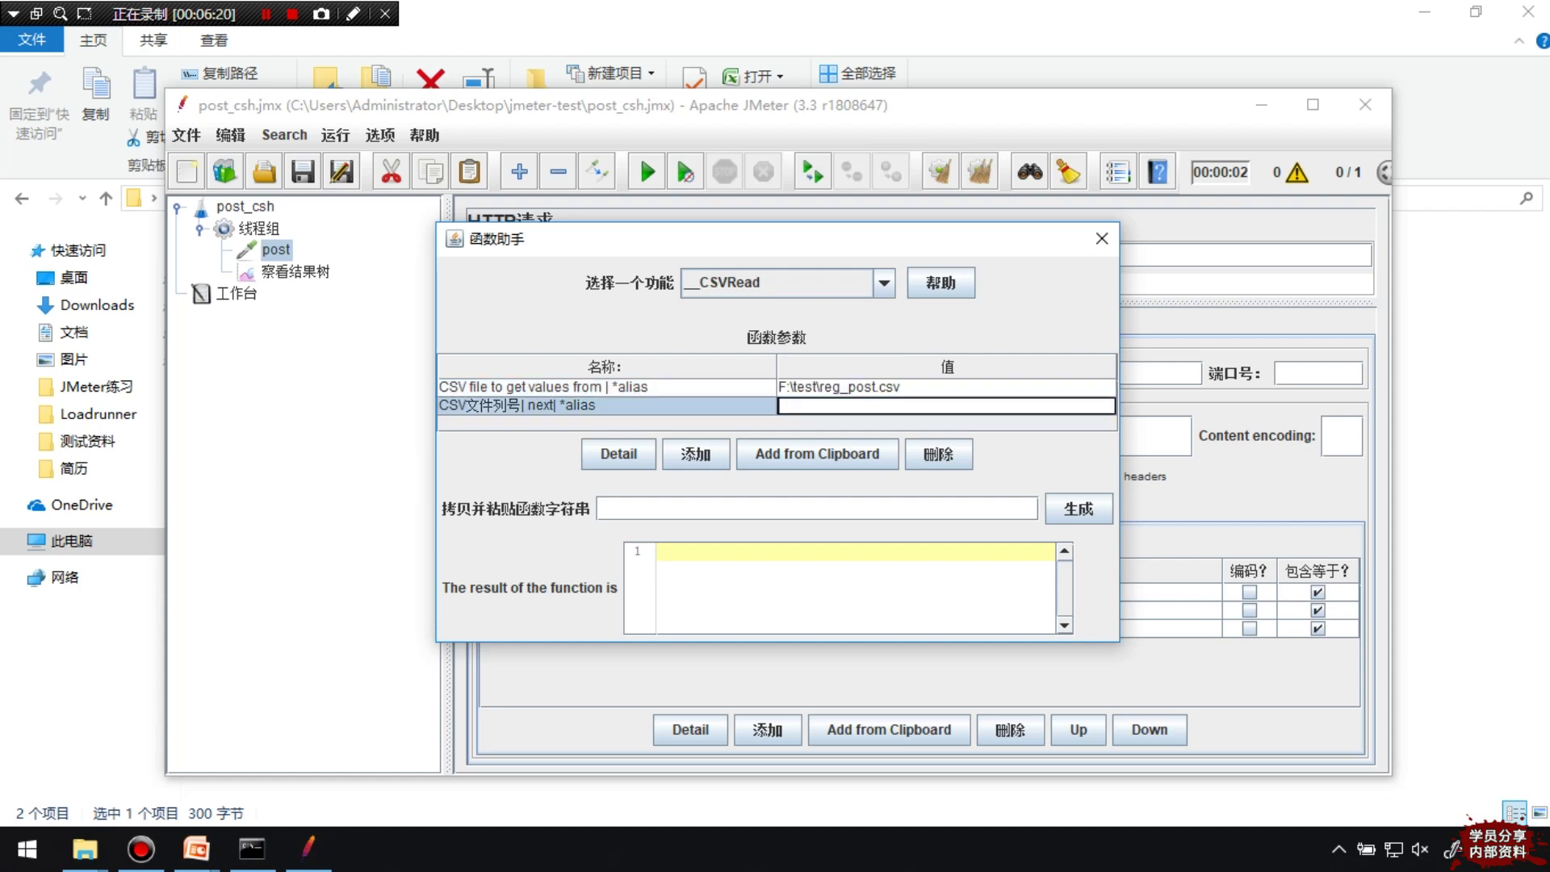
type("0")
left_click(1078, 508)
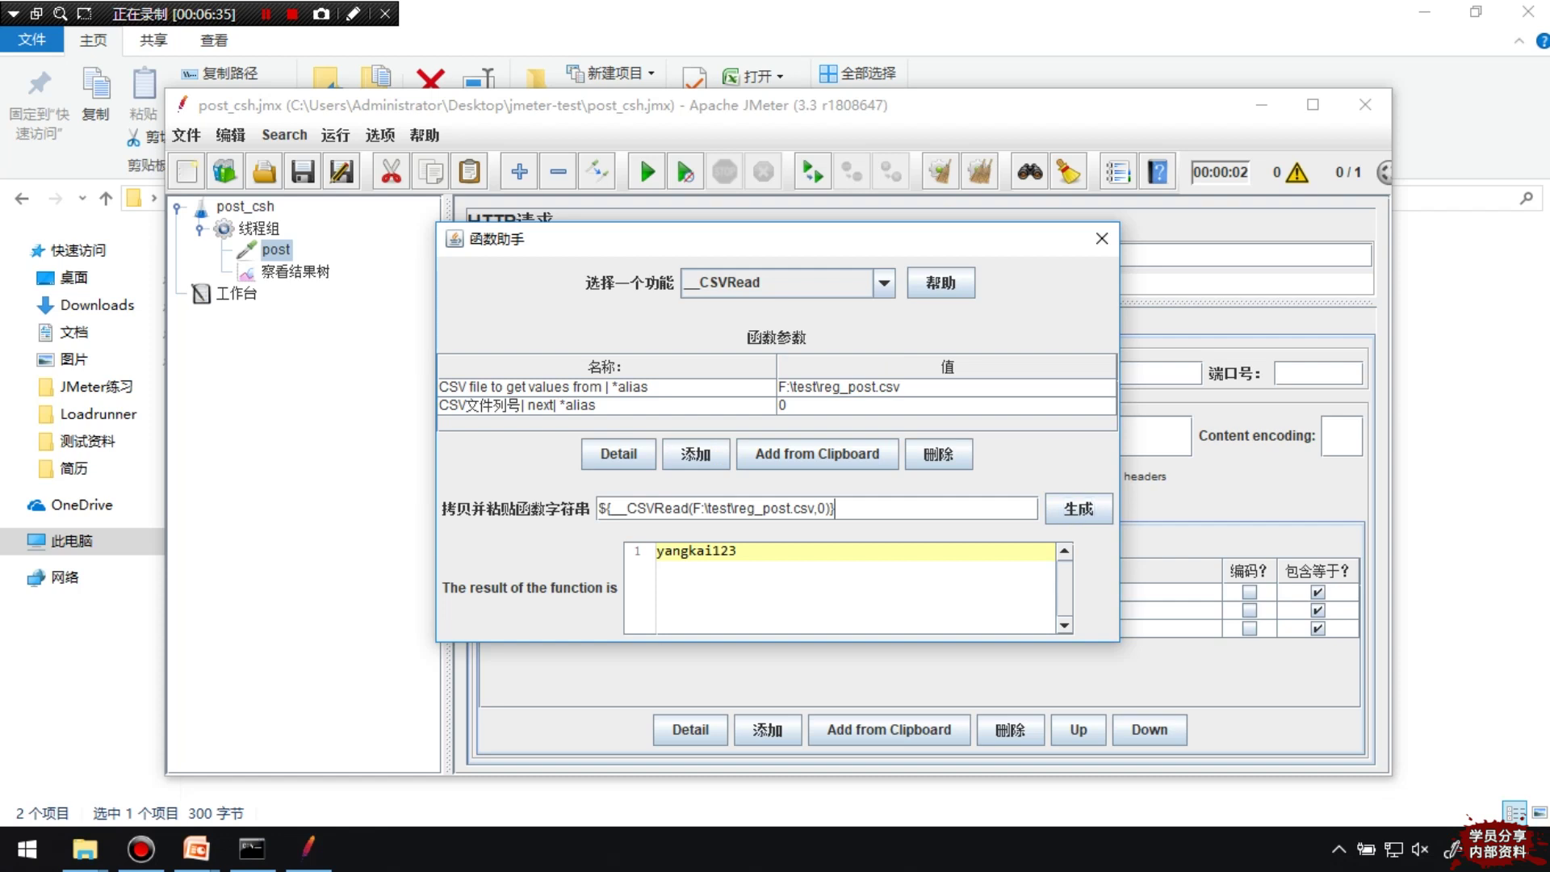
left_click_drag(836, 509, 598, 509)
key("ctrl+c")
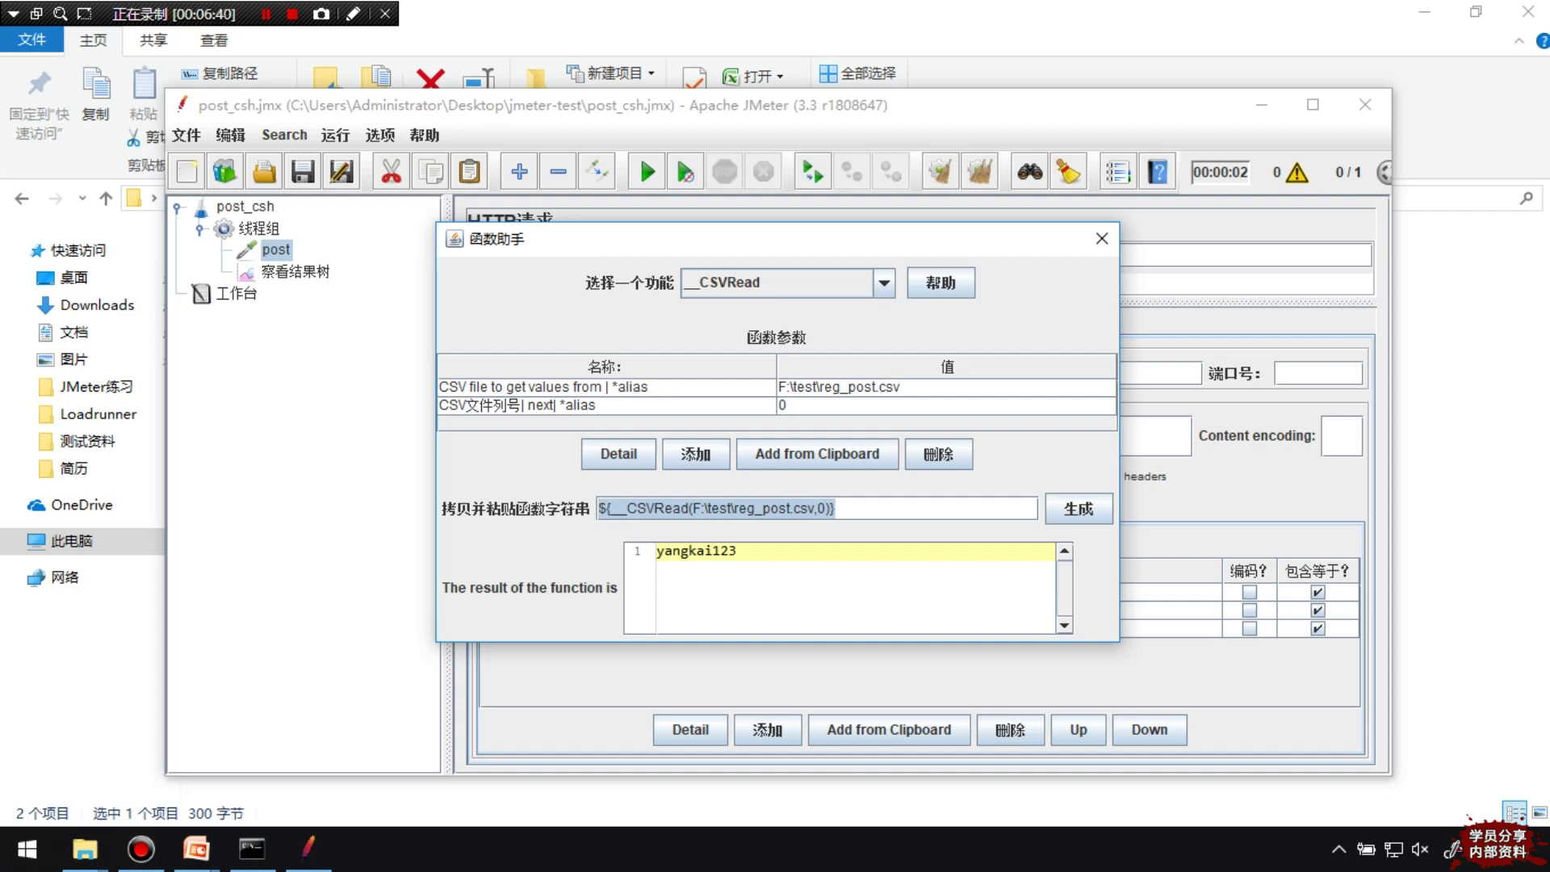
Regenerate the string for column 1, then close the Function Helper
left_click(888, 405)
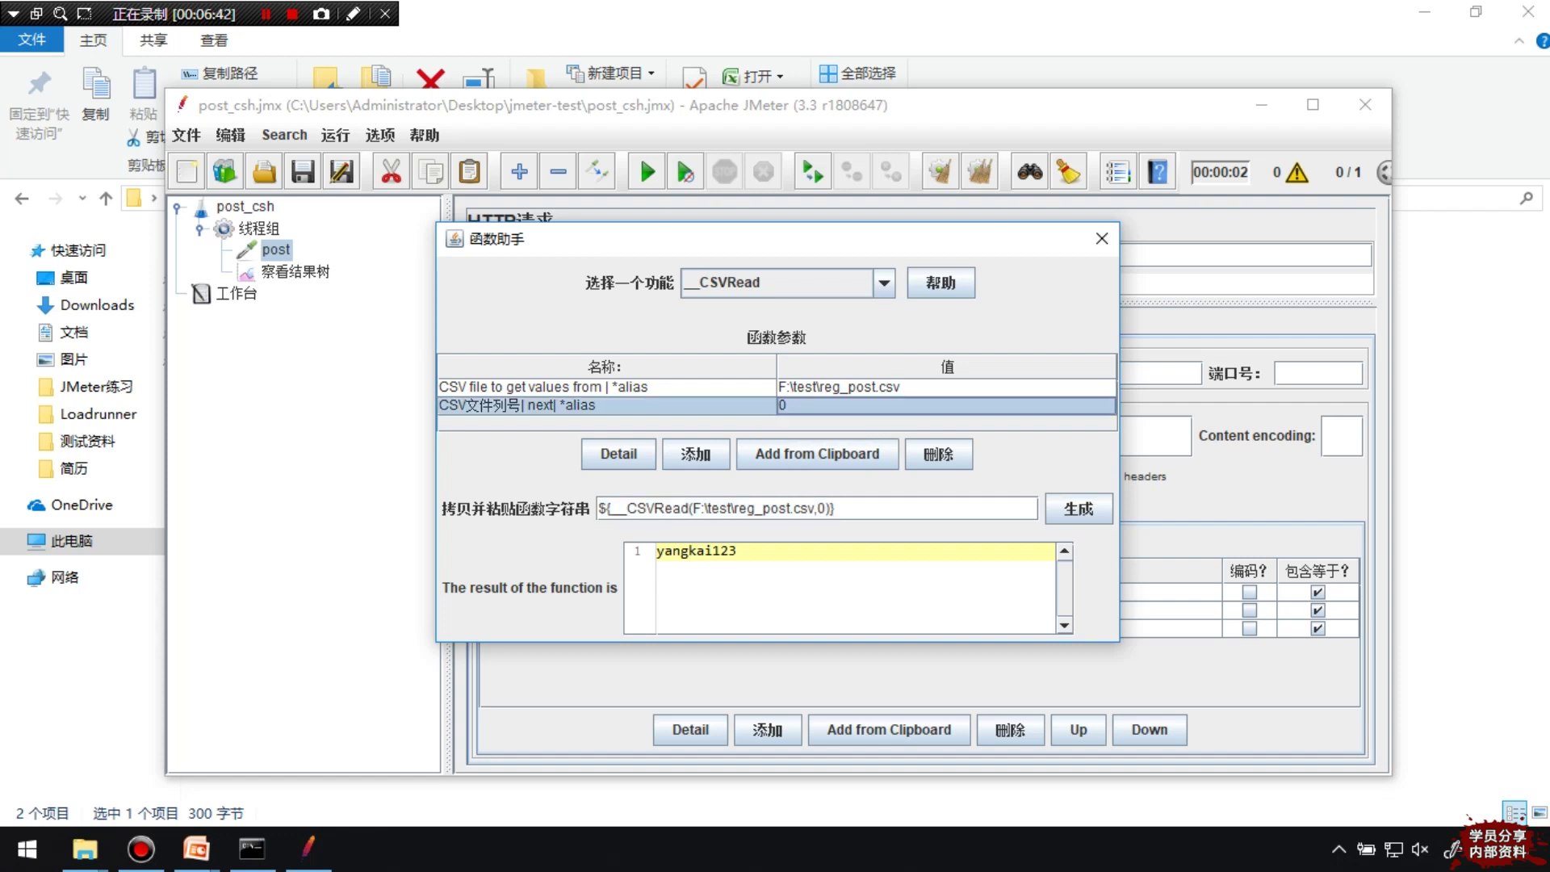
type("1")
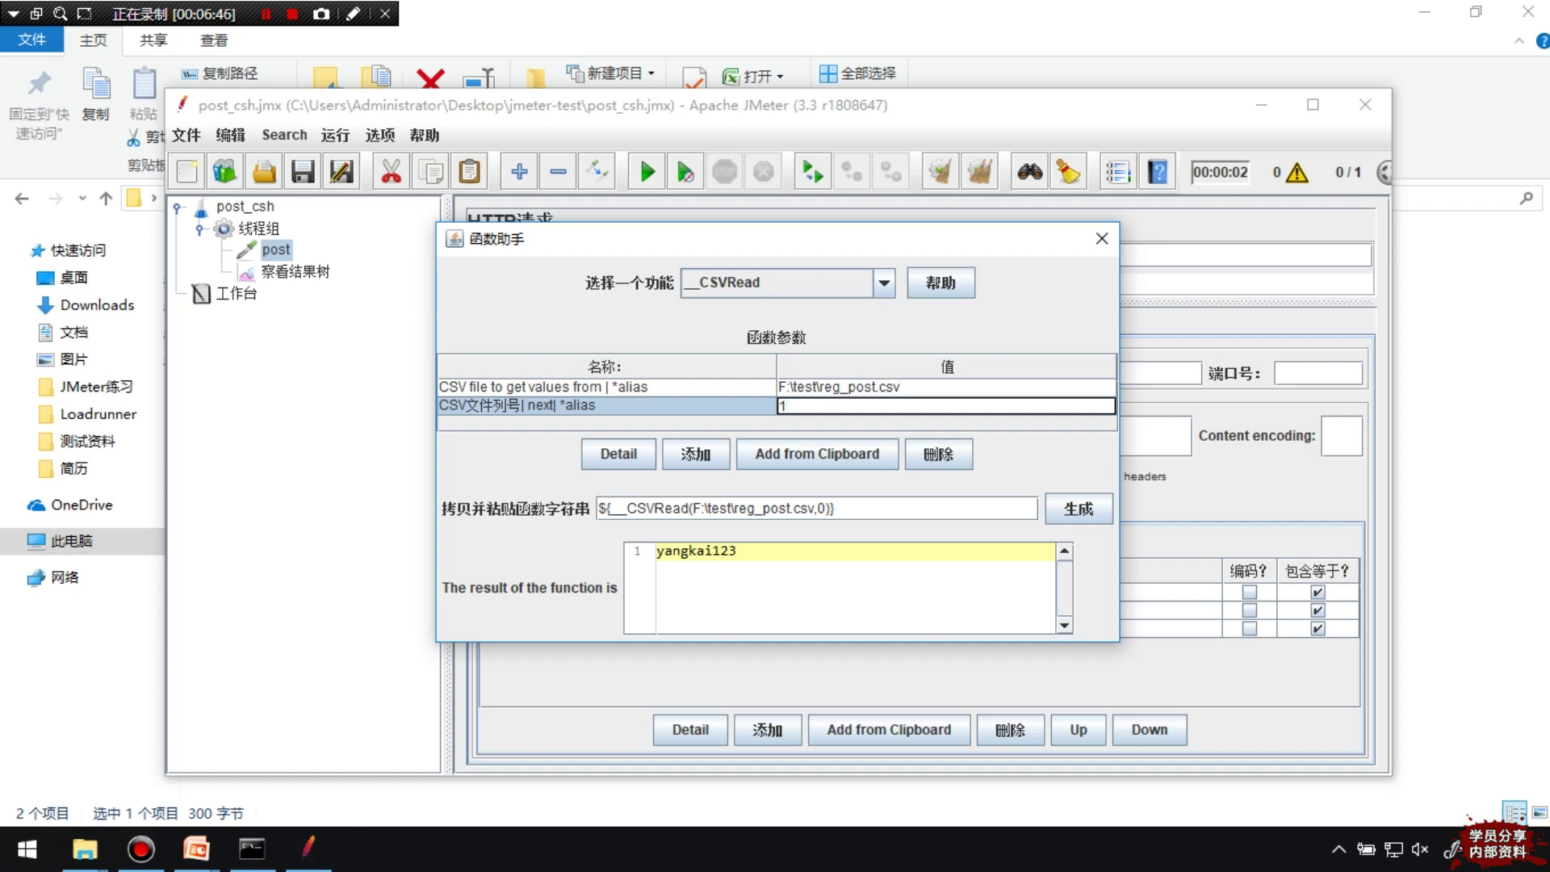
left_click(1079, 508)
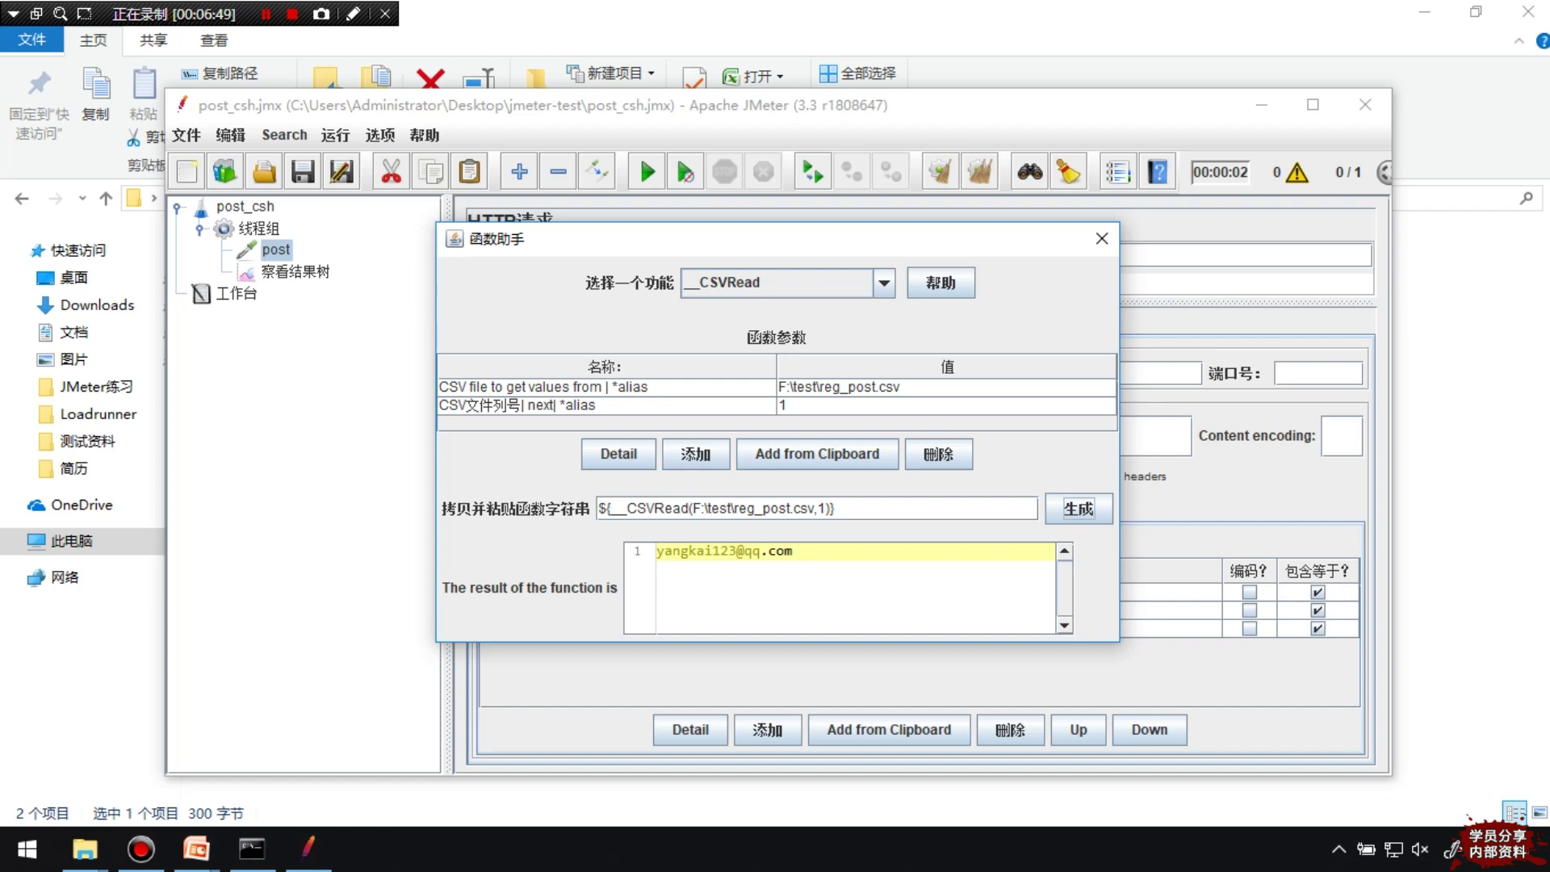
left_click(794, 550)
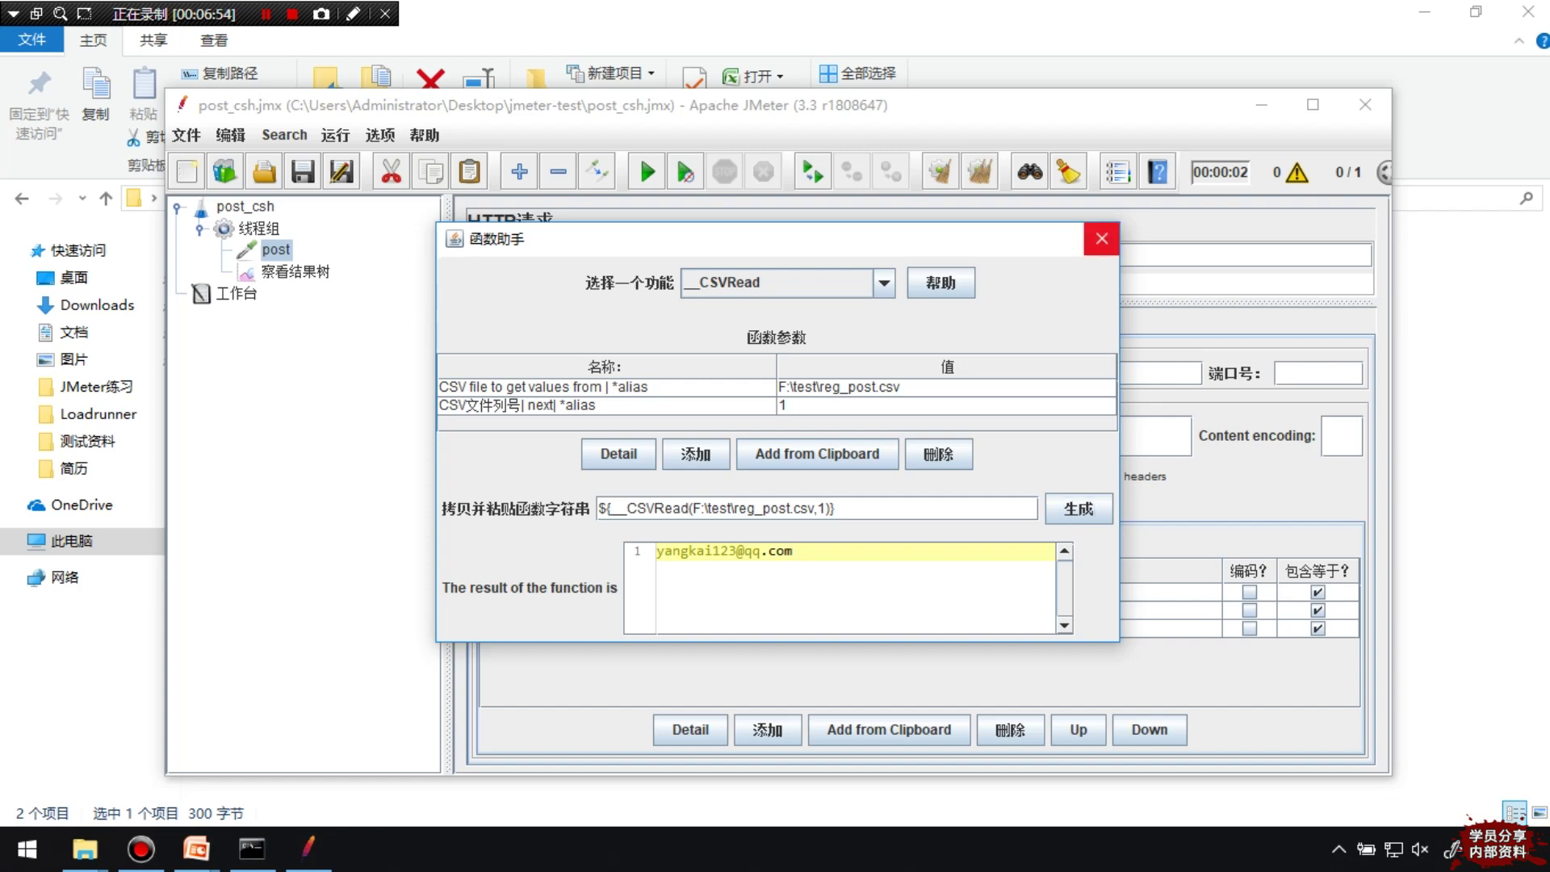
left_click(1101, 238)
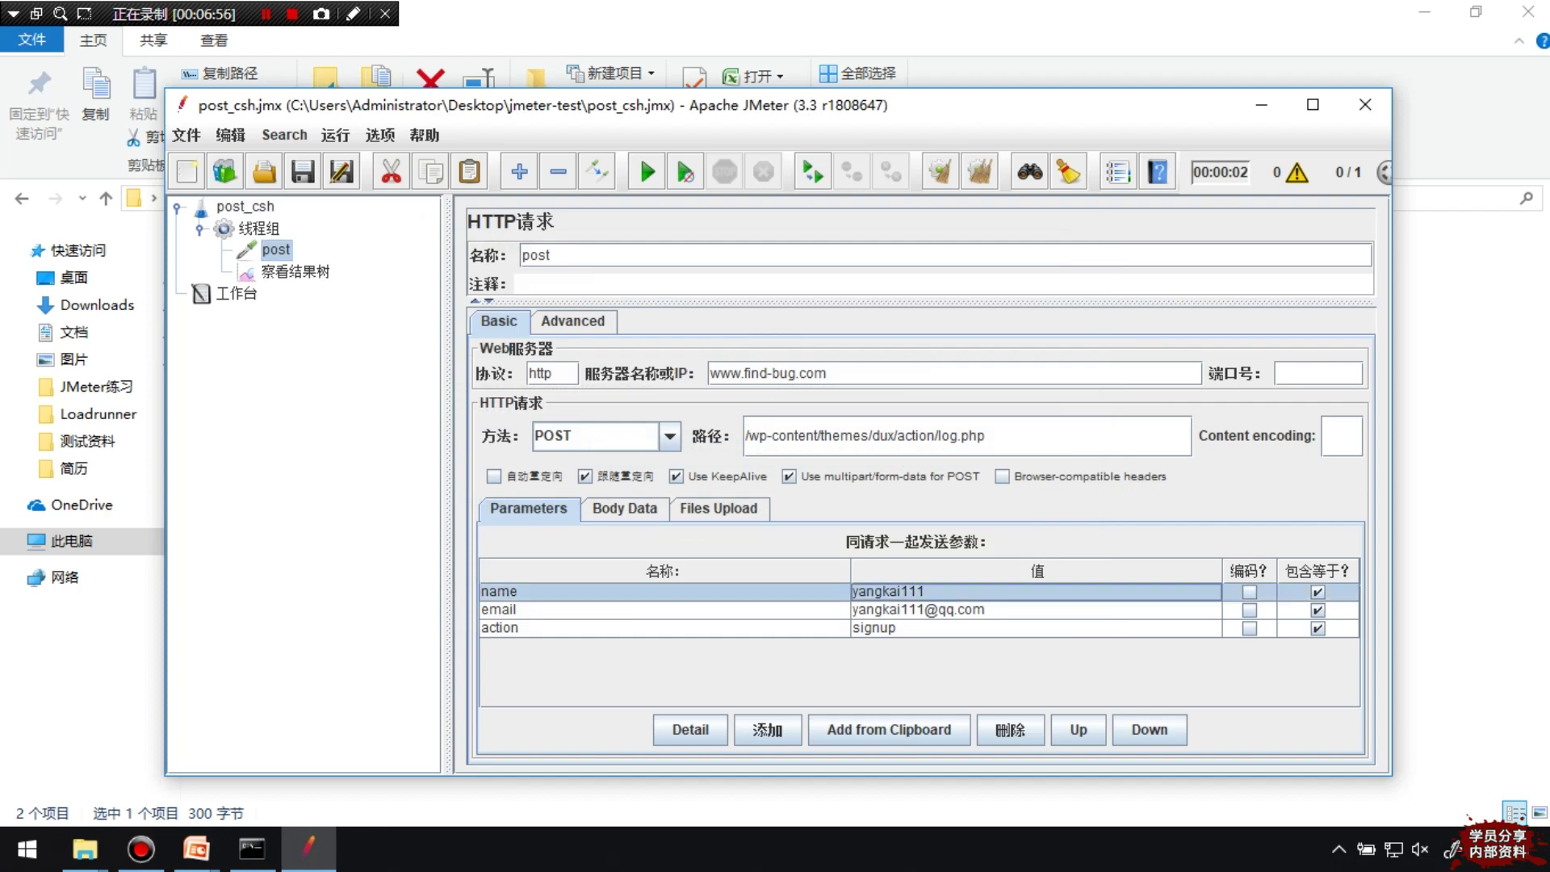
Replace the name parameter's value with ${__CSVRead(F:\test\reg_post.csv,0)}
double_click(926, 592)
left_click_drag(926, 592, 852, 591)
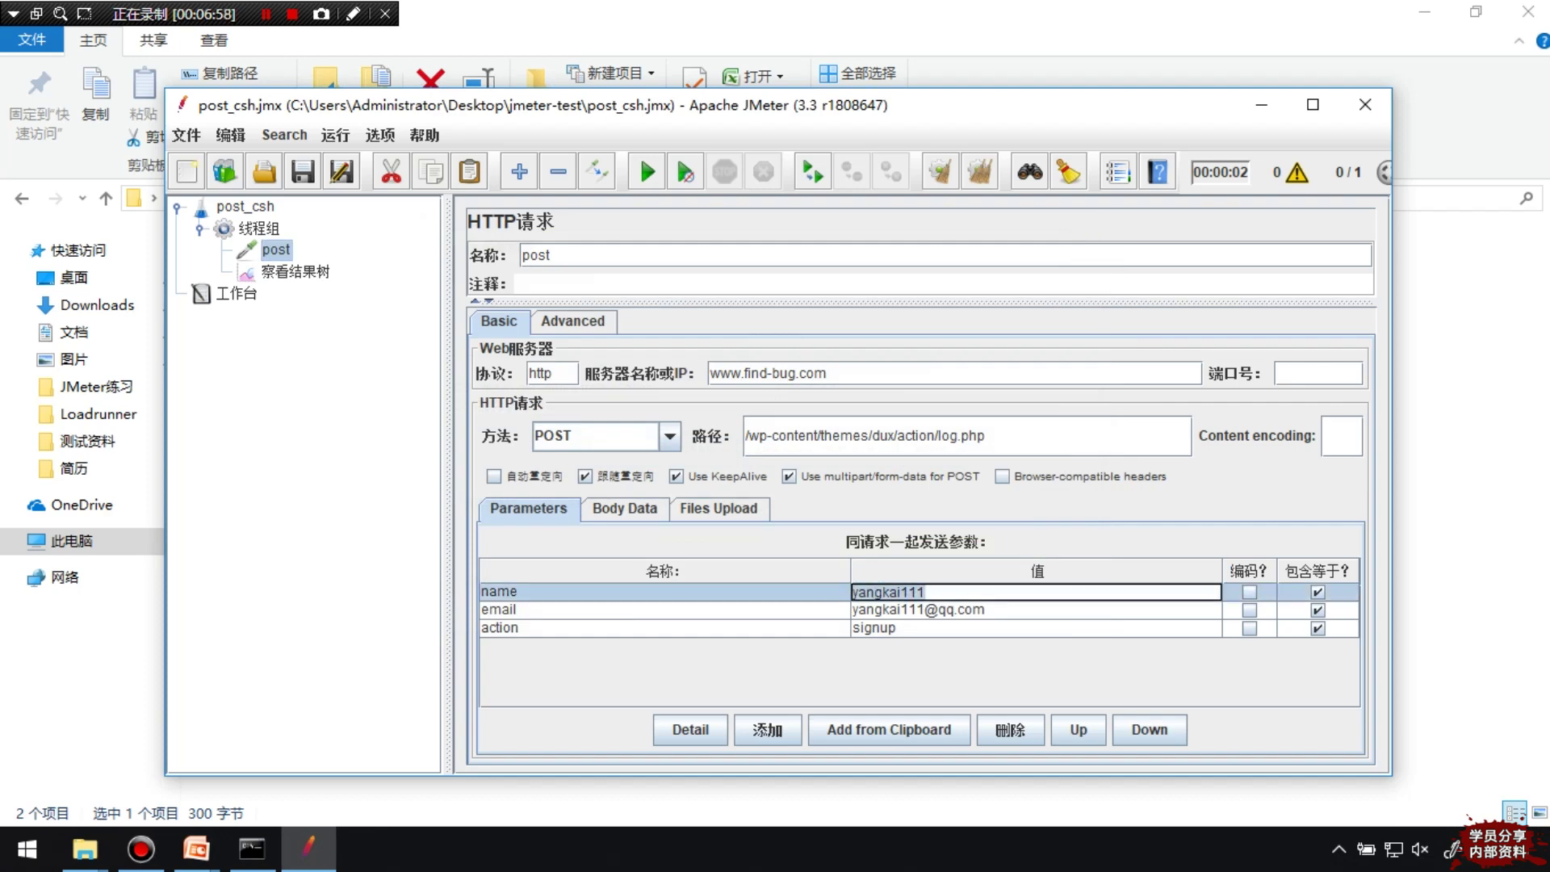
key("ctrl+v")
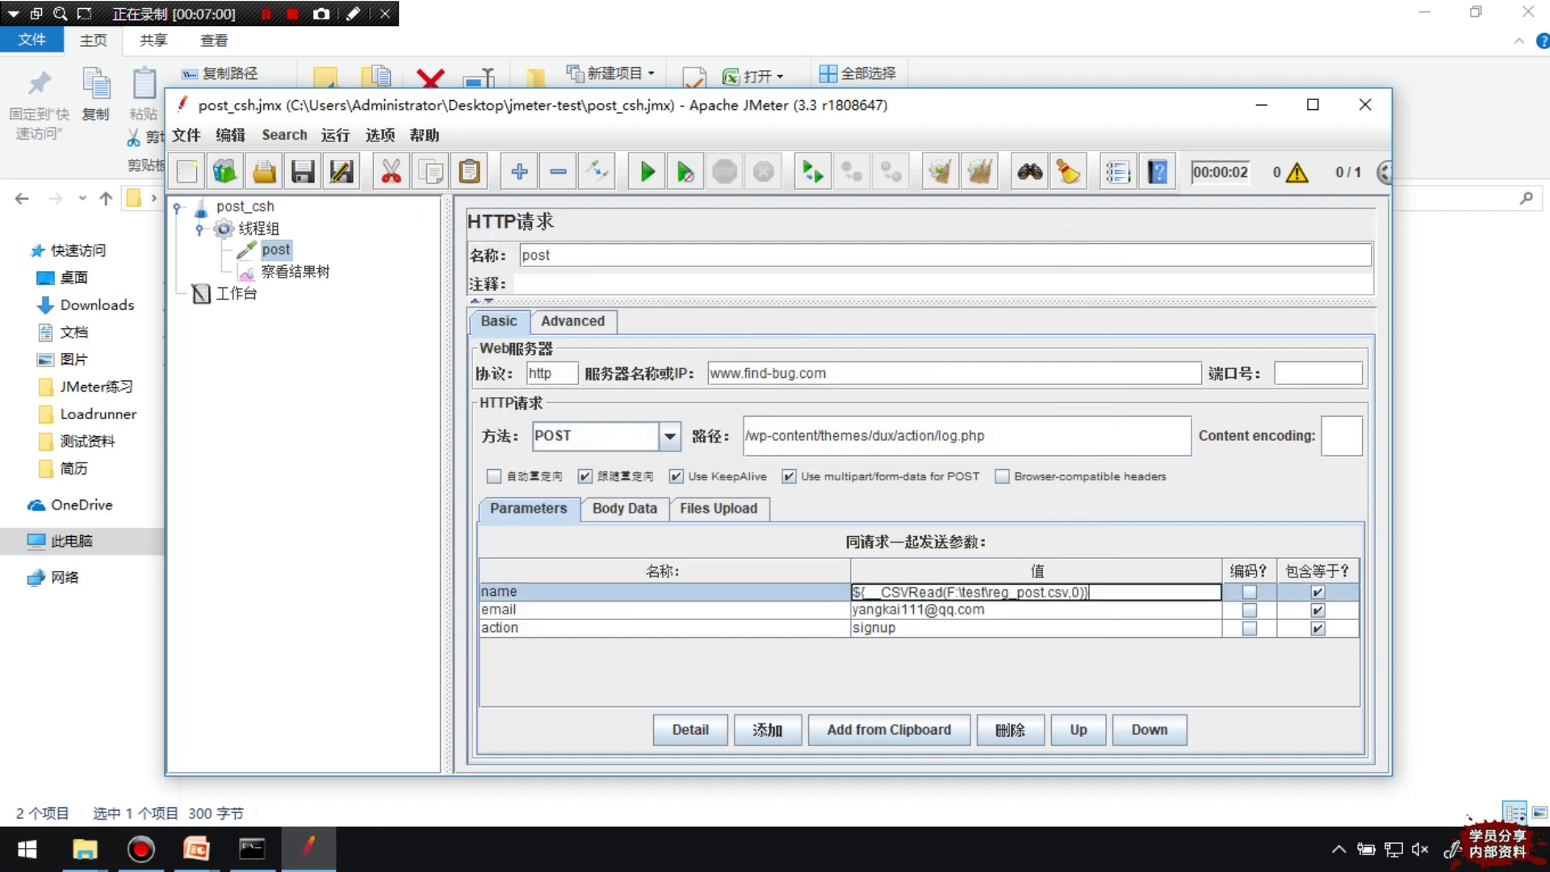
Paste the function into the email value and change its column number to 1
left_click(986, 610)
double_click(986, 610)
left_click_drag(986, 610, 852, 609)
key("ctrl+v")
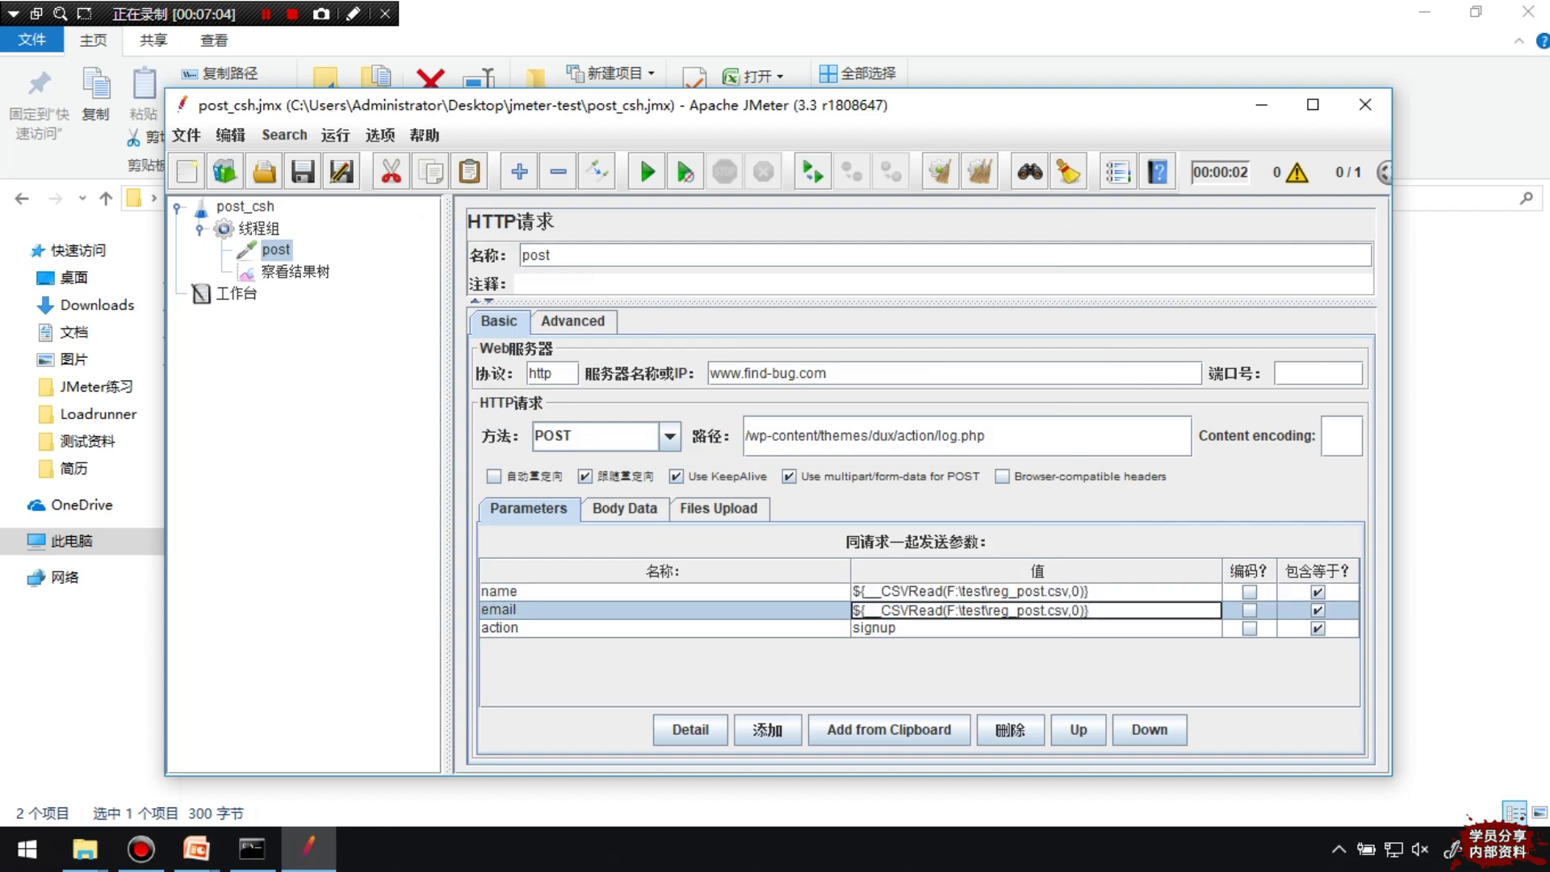
double_click(1076, 610)
type("1")
key("Return")
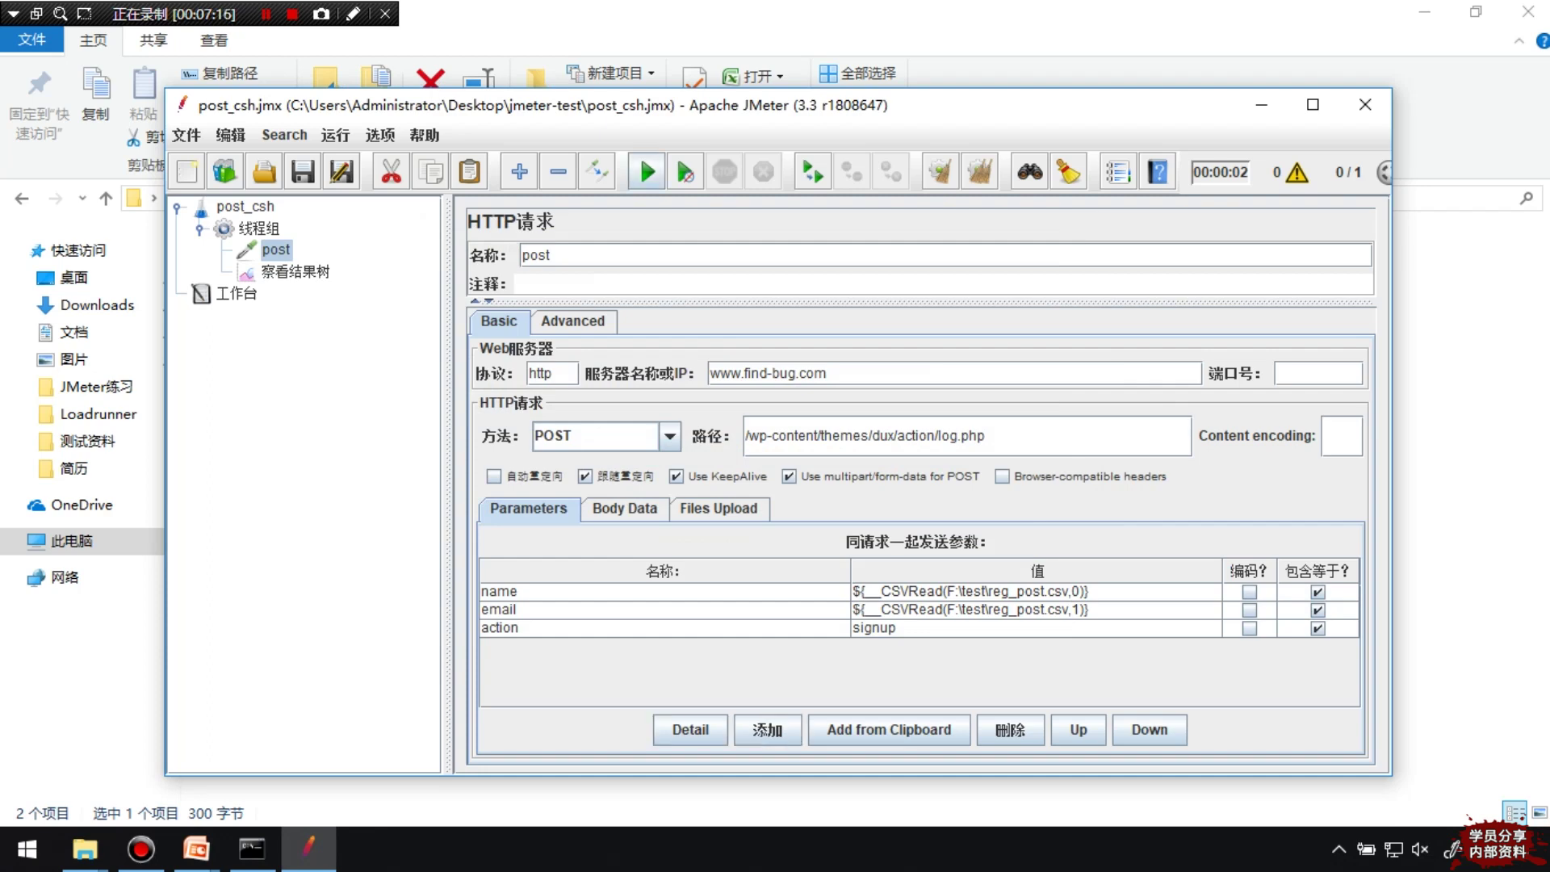
Run the test, inspect the second post sample's request and response, and reselect the post sampler
left_click(647, 171)
left_click(294, 271)
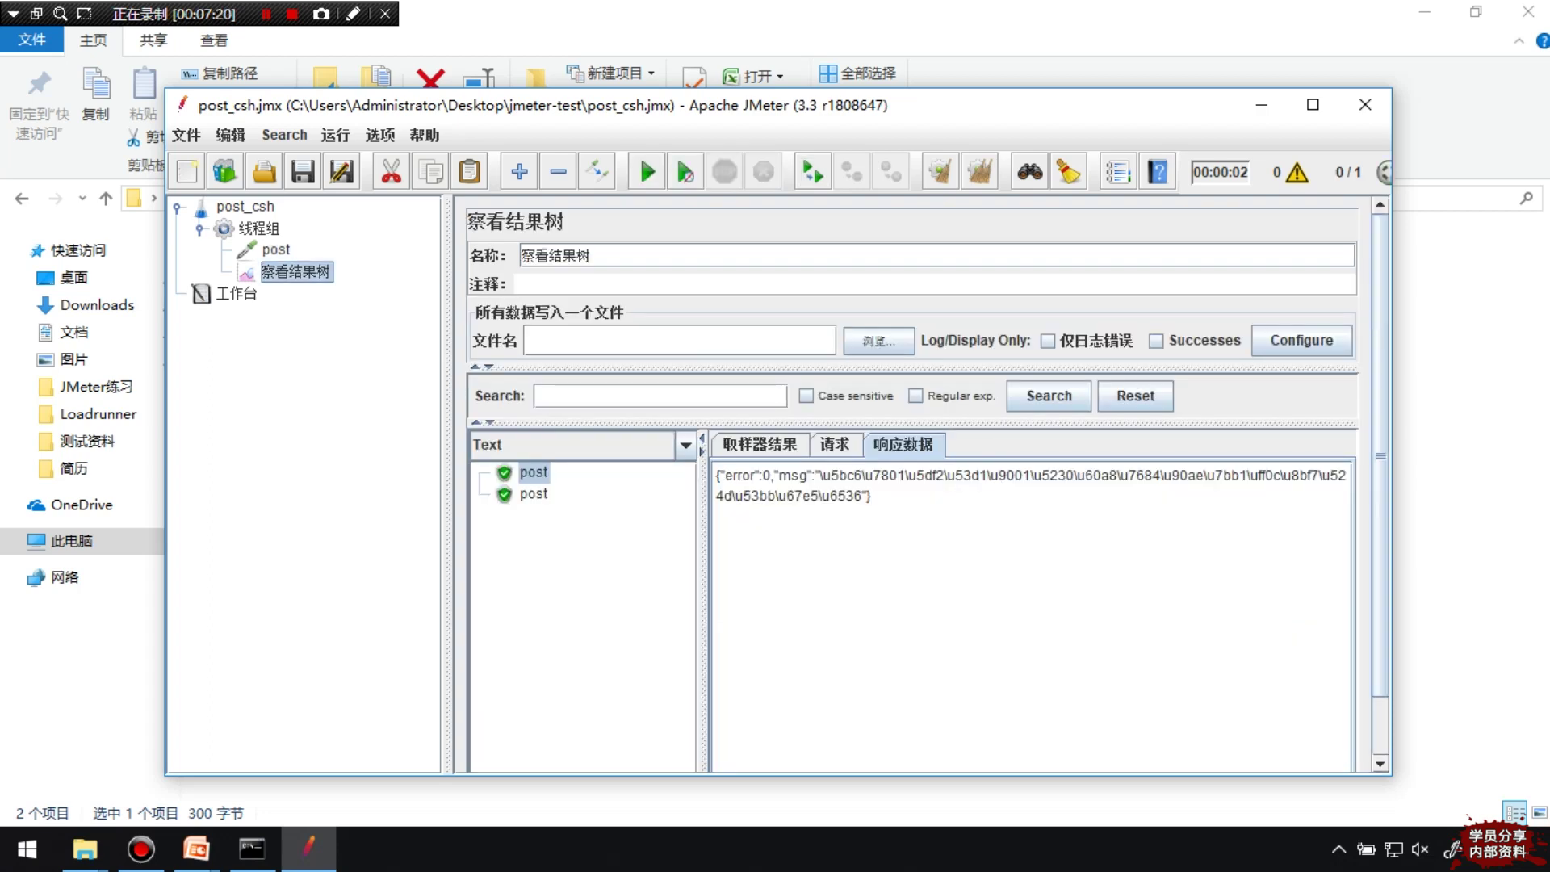
left_click(533, 493)
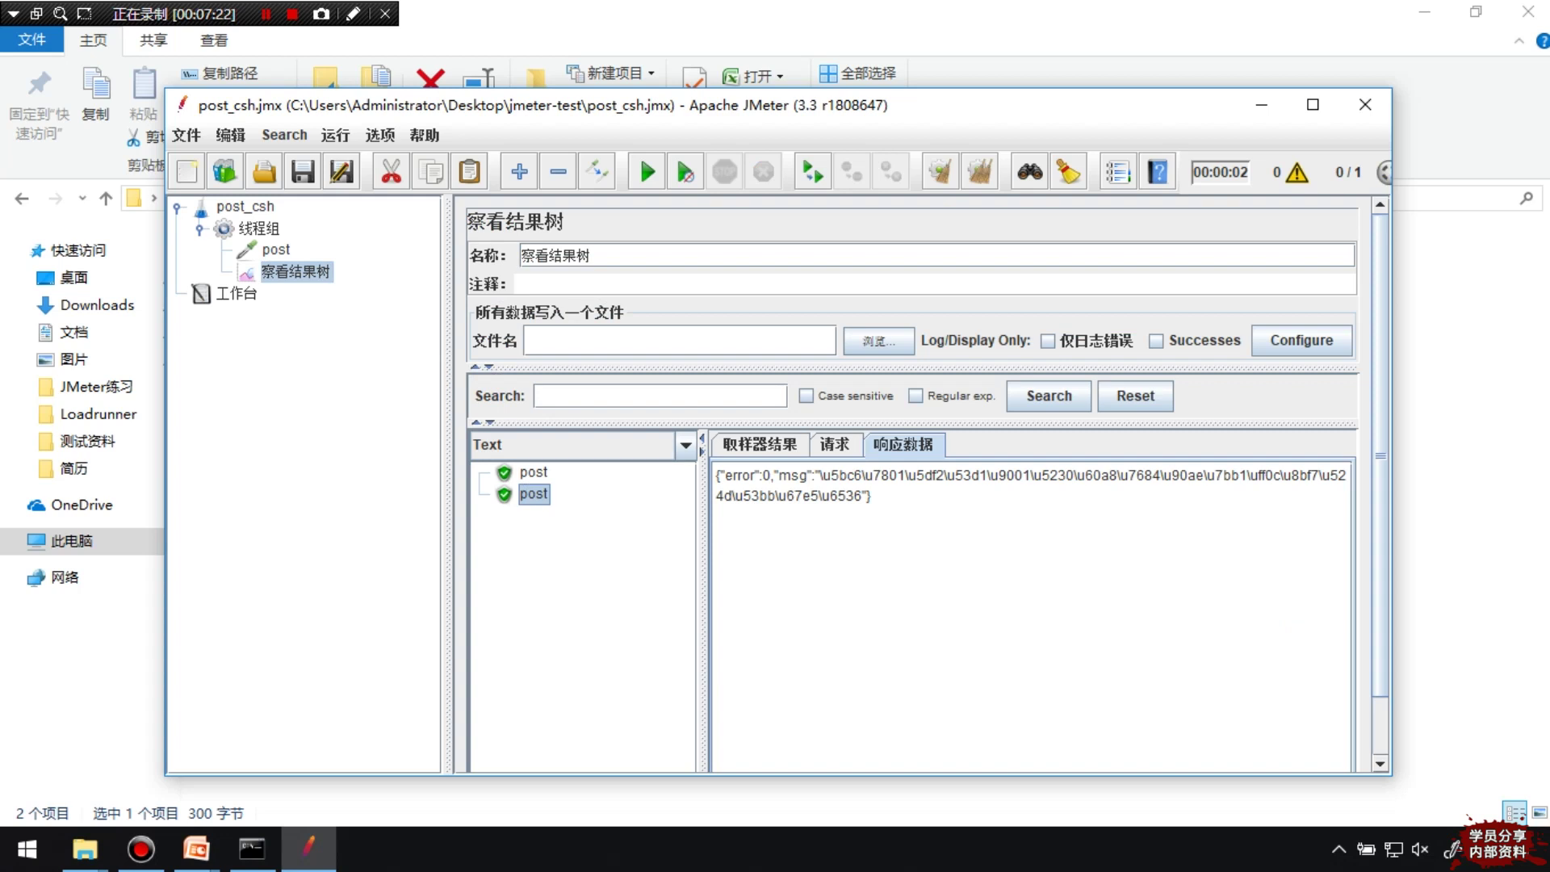
left_click(834, 444)
left_click(903, 444)
left_click(276, 249)
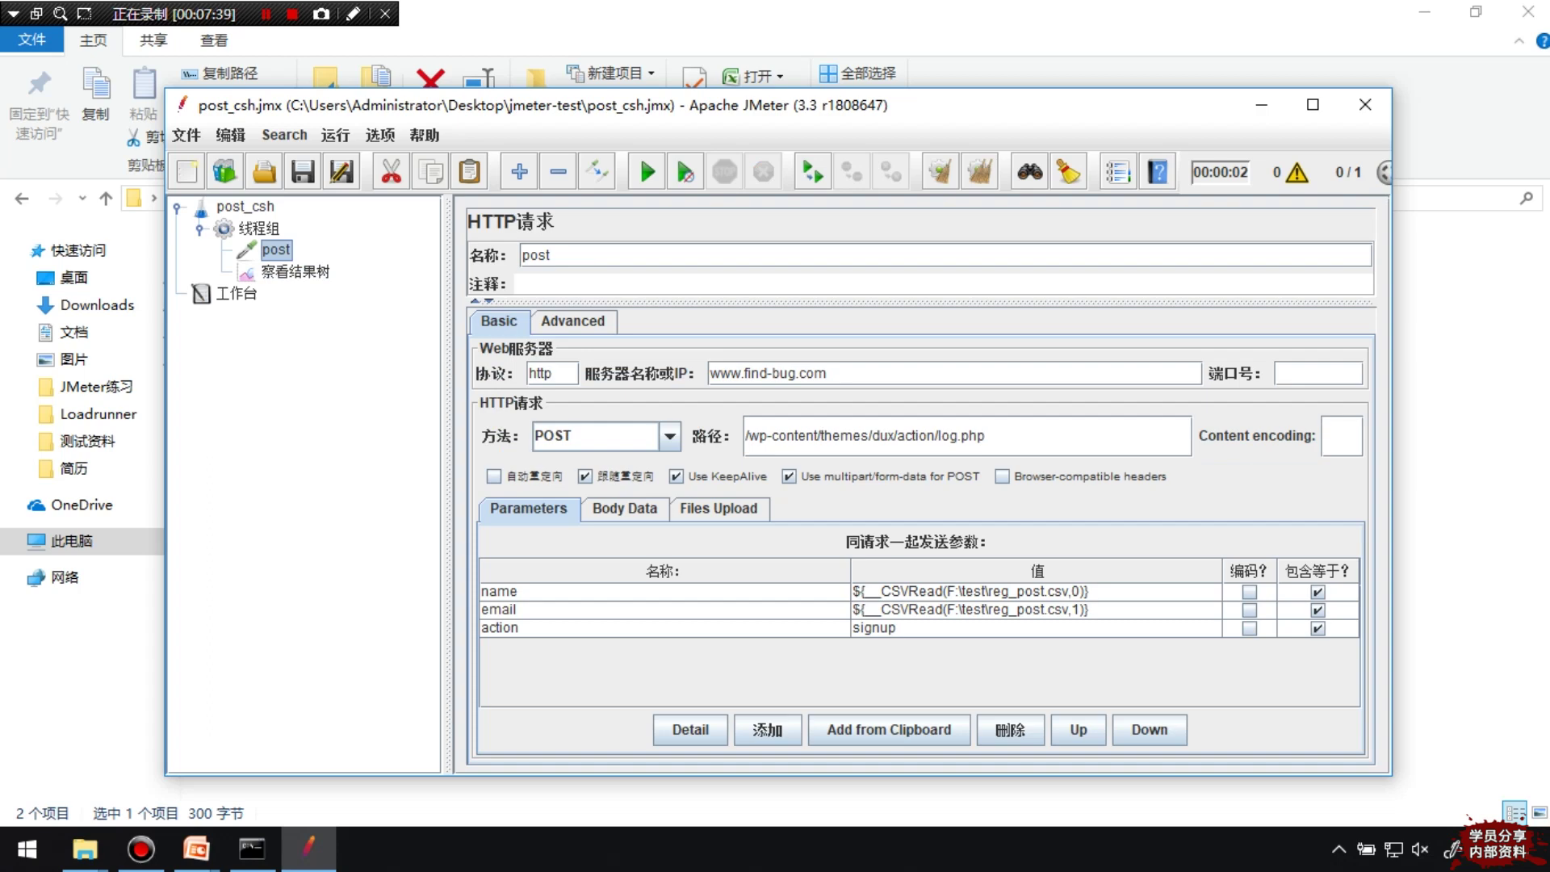
Check reg_post's row count in the spreadsheet and enter 10 as the thread group's loop count
left_click(258, 228)
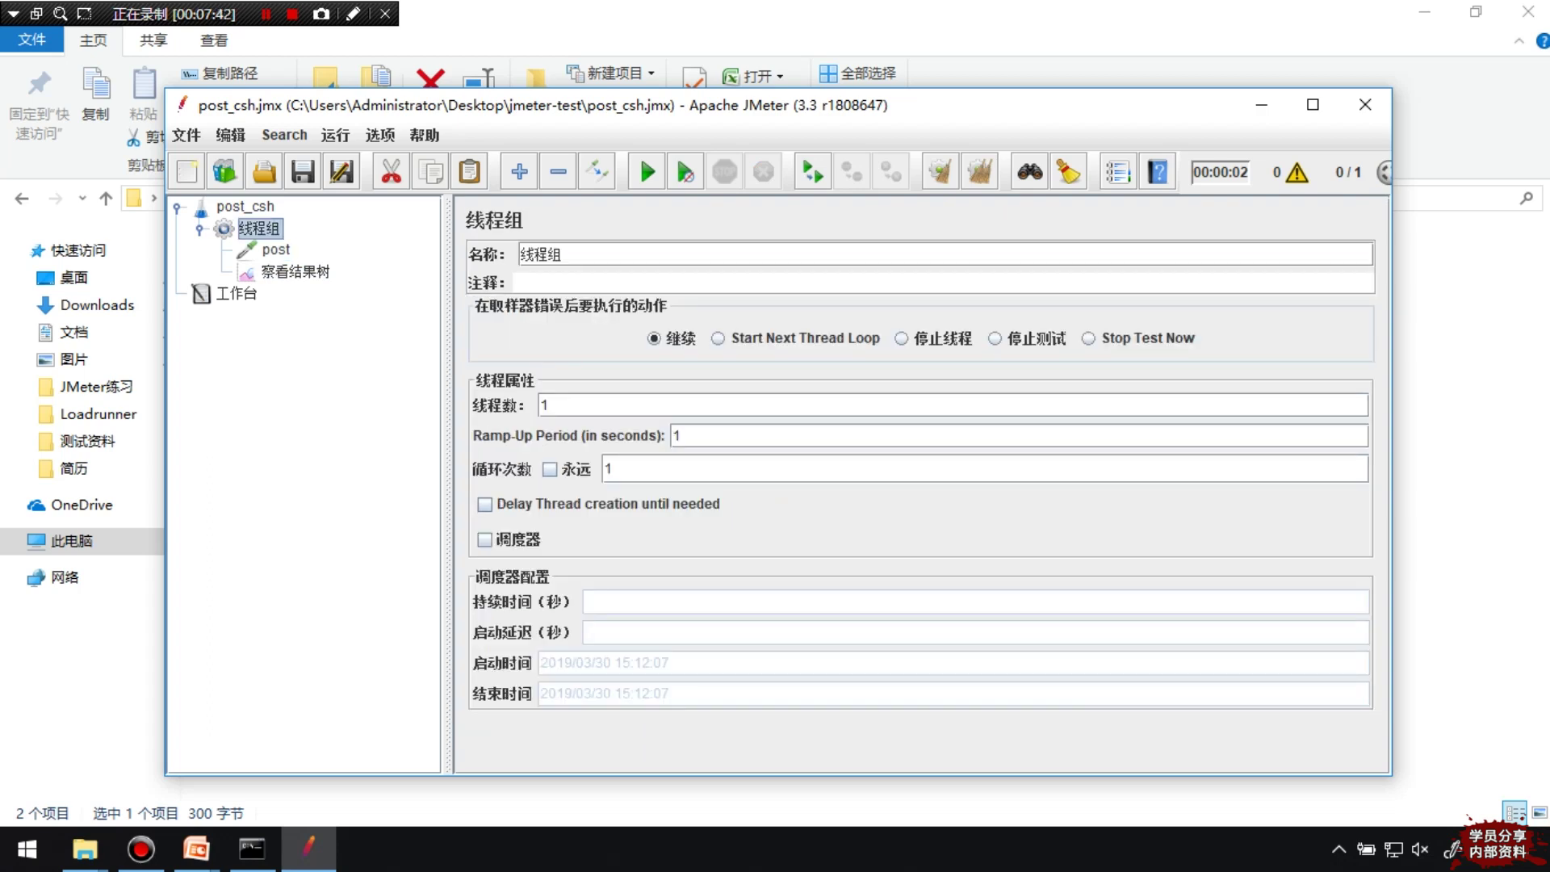
double_click(607, 469)
left_click(196, 848)
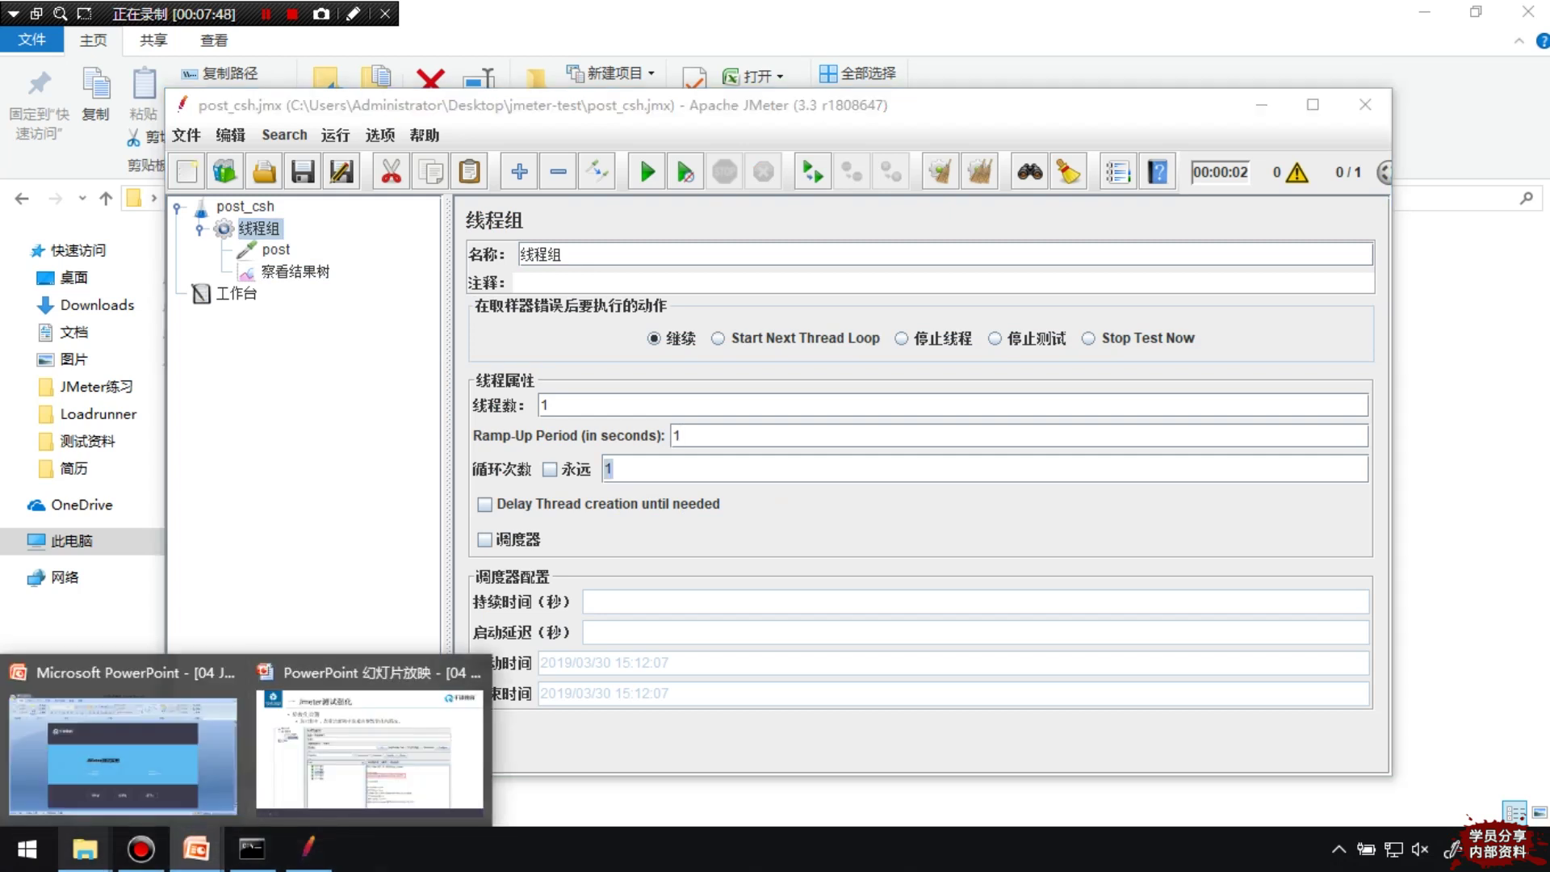
mouse_move(85, 848)
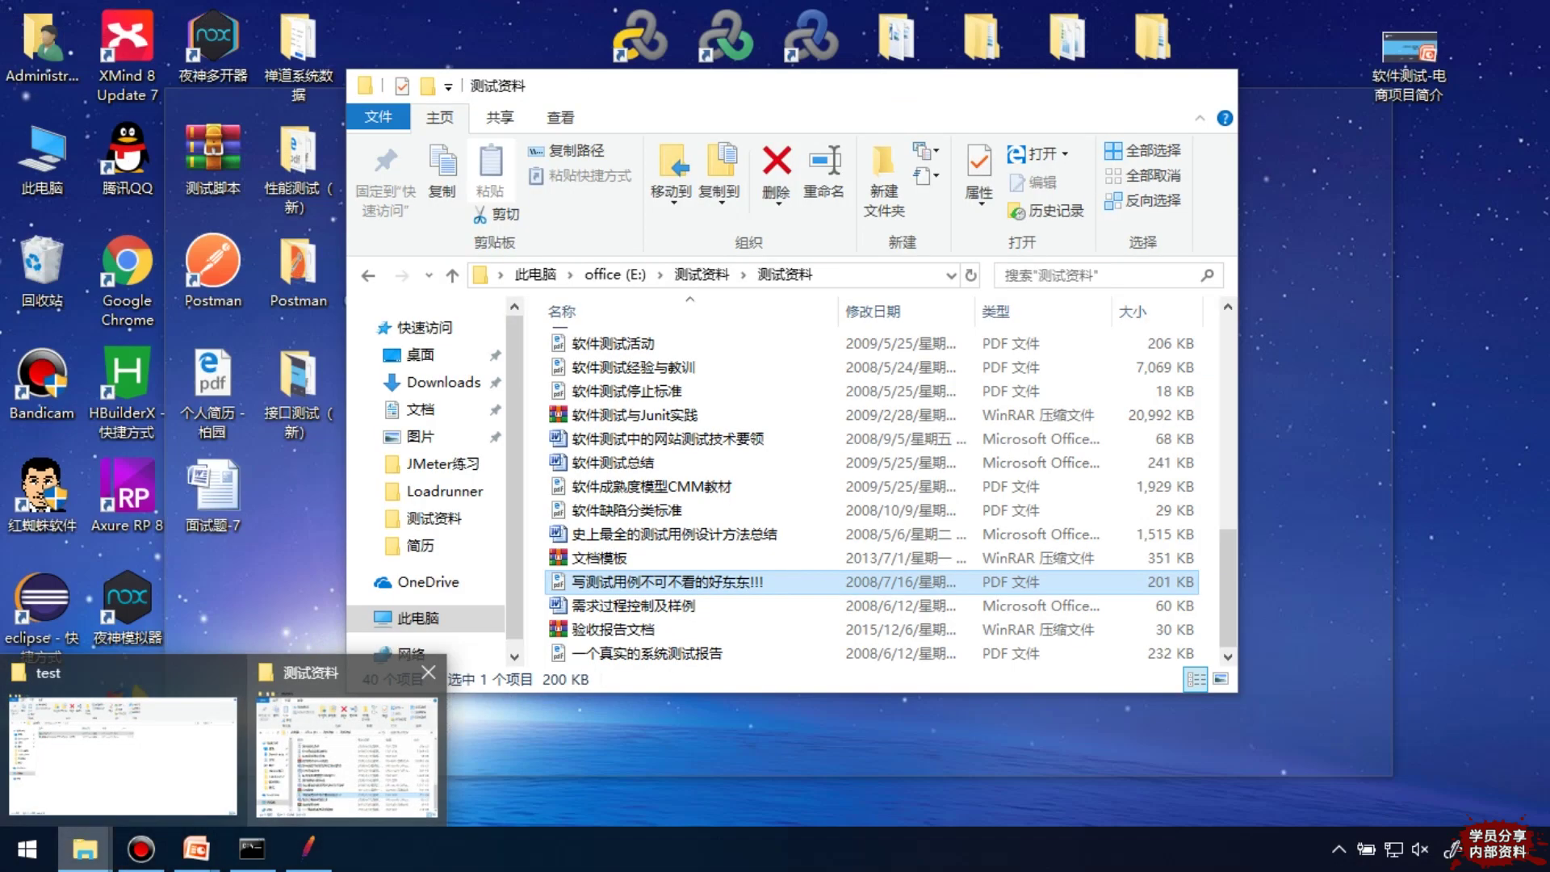
left_click(121, 755)
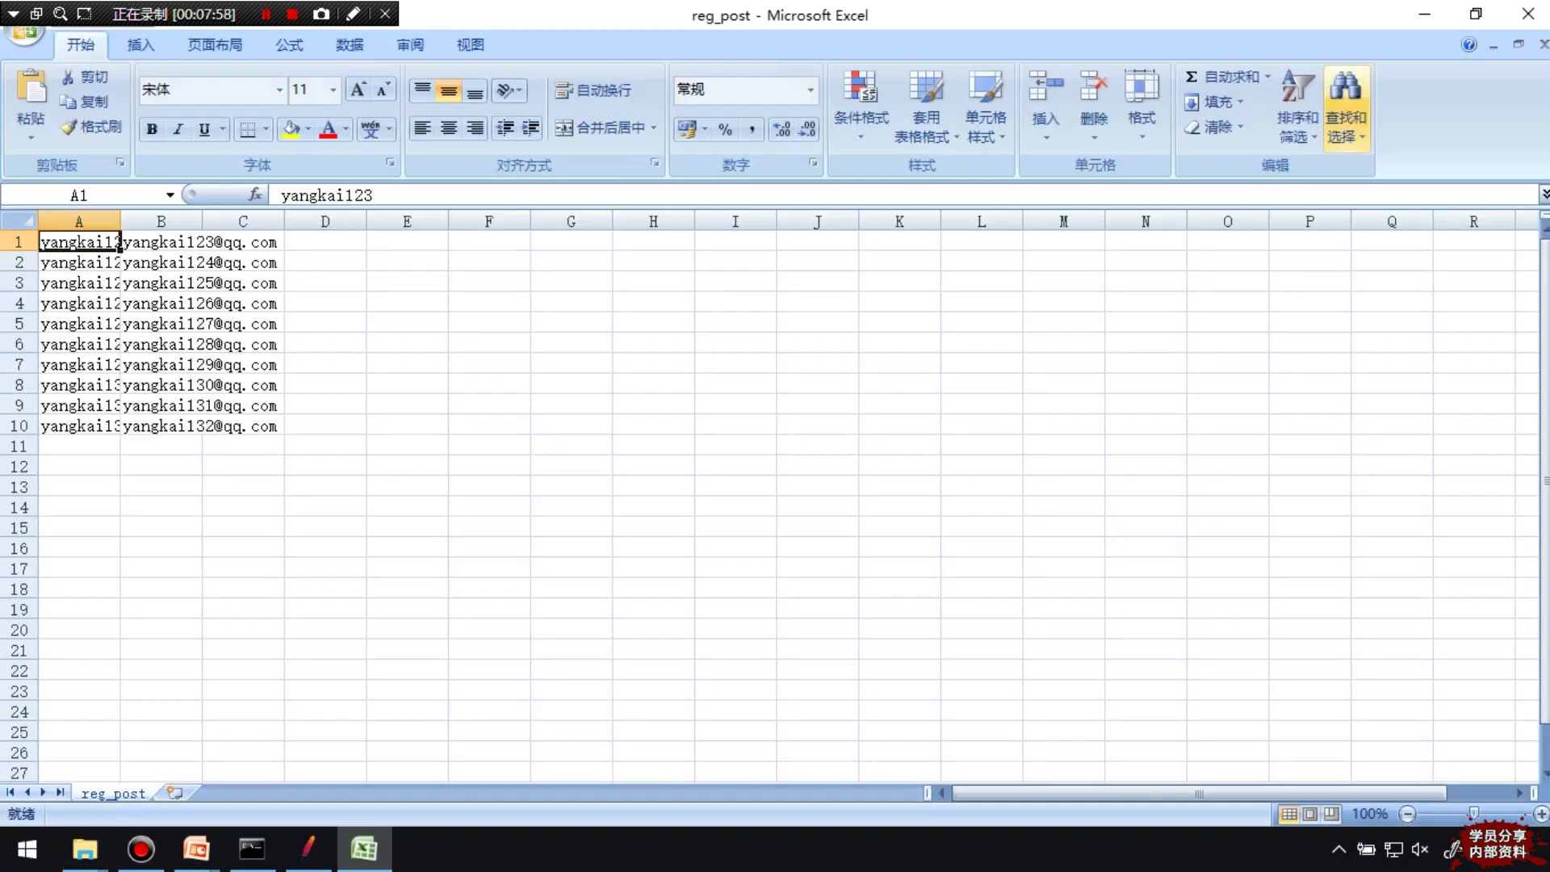
left_click(1424, 14)
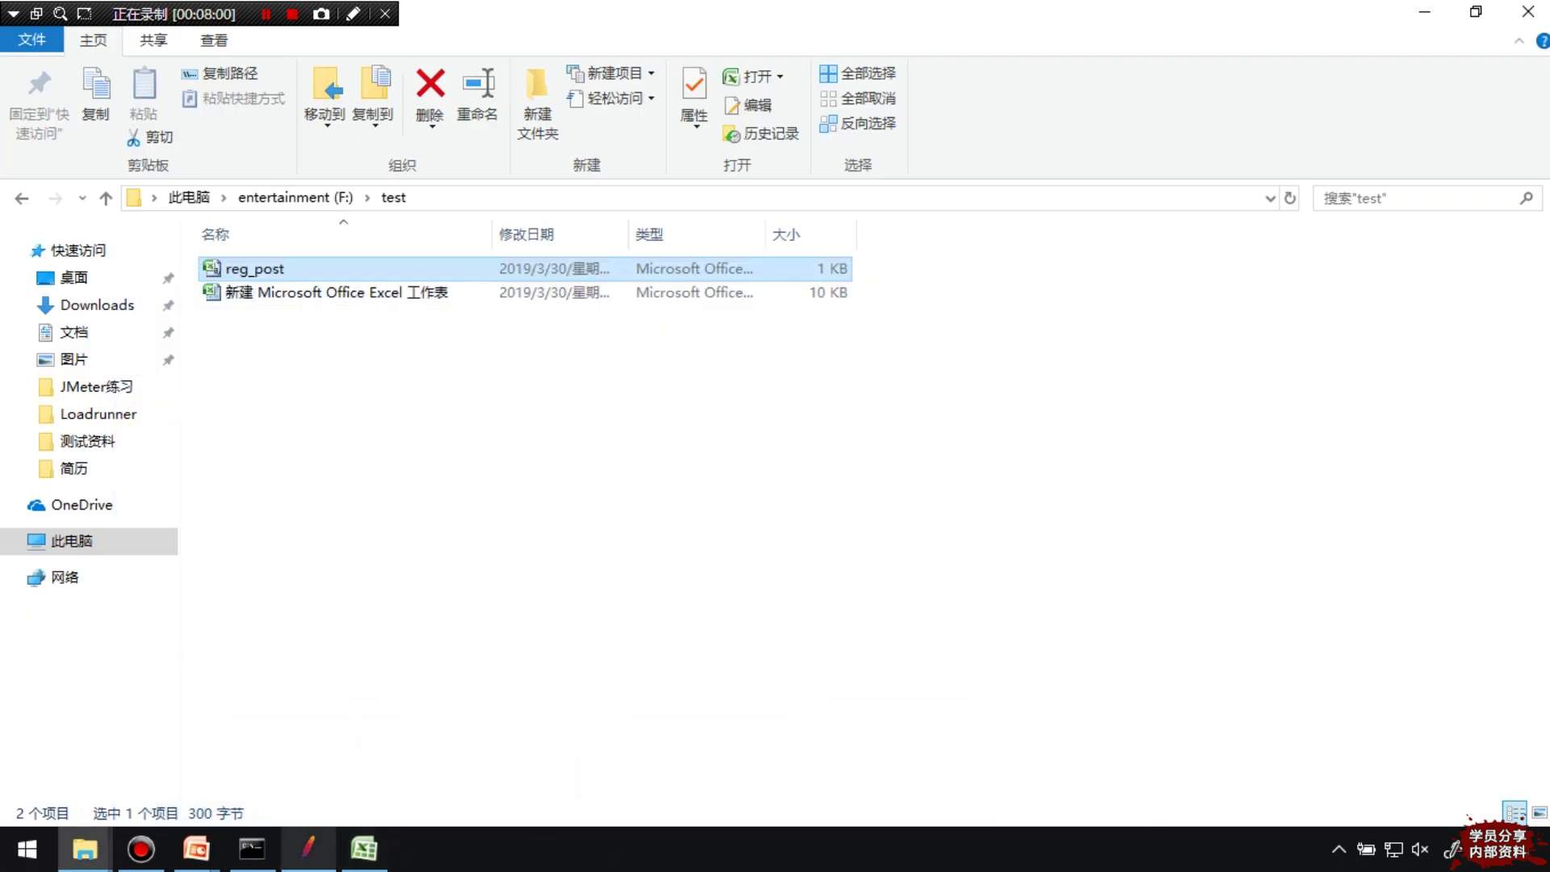
left_click(307, 849)
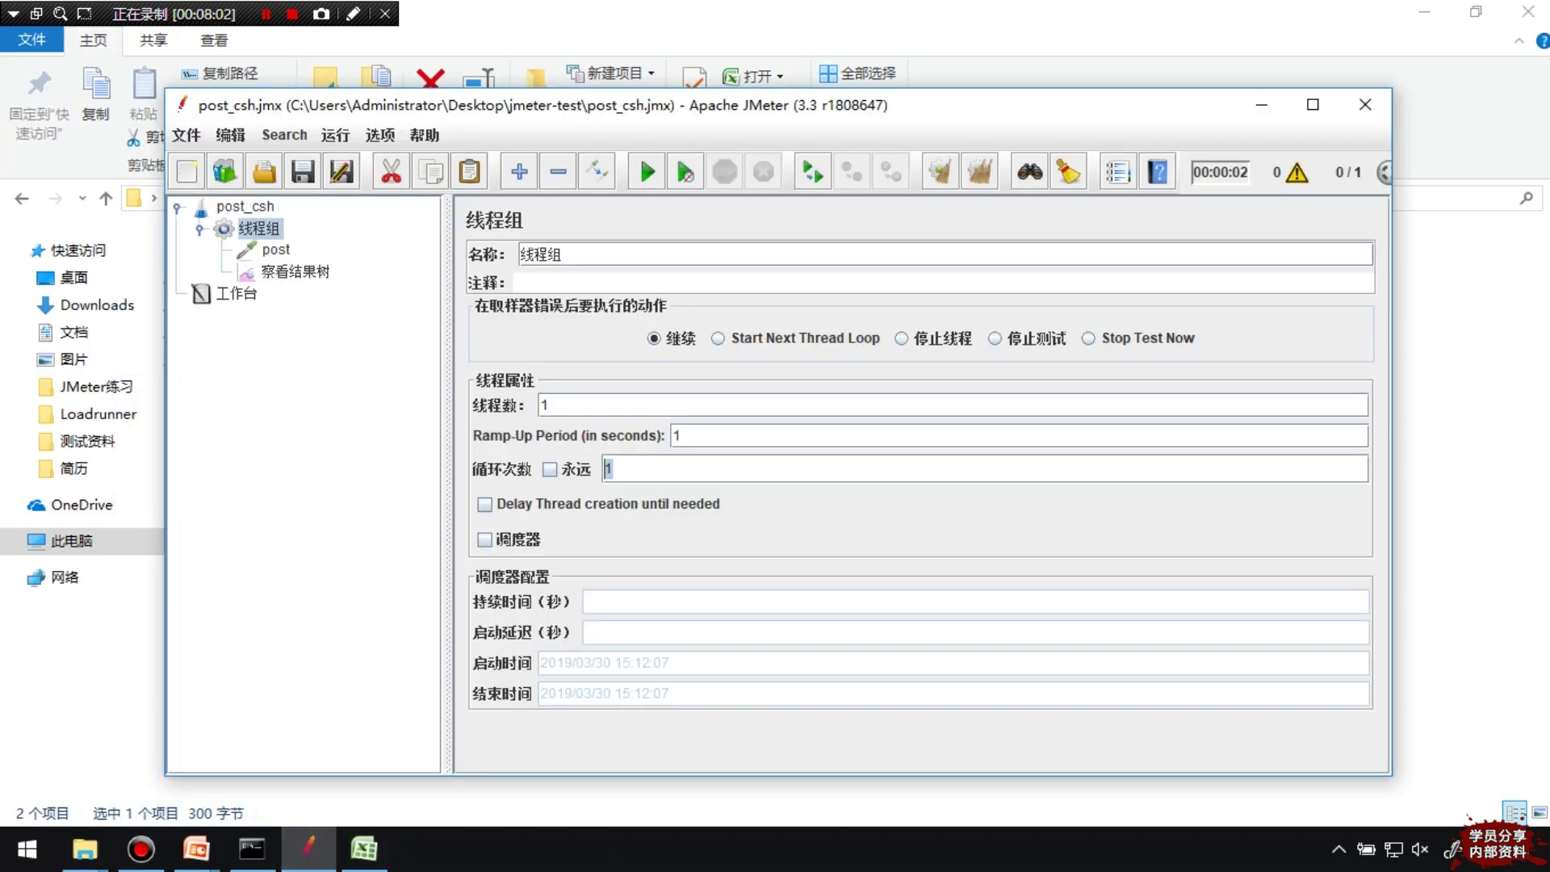
type("10")
double_click(543, 405)
left_click(613, 468)
Run the 10-loop test and step through the new post samples in the results tree
left_click(646, 171)
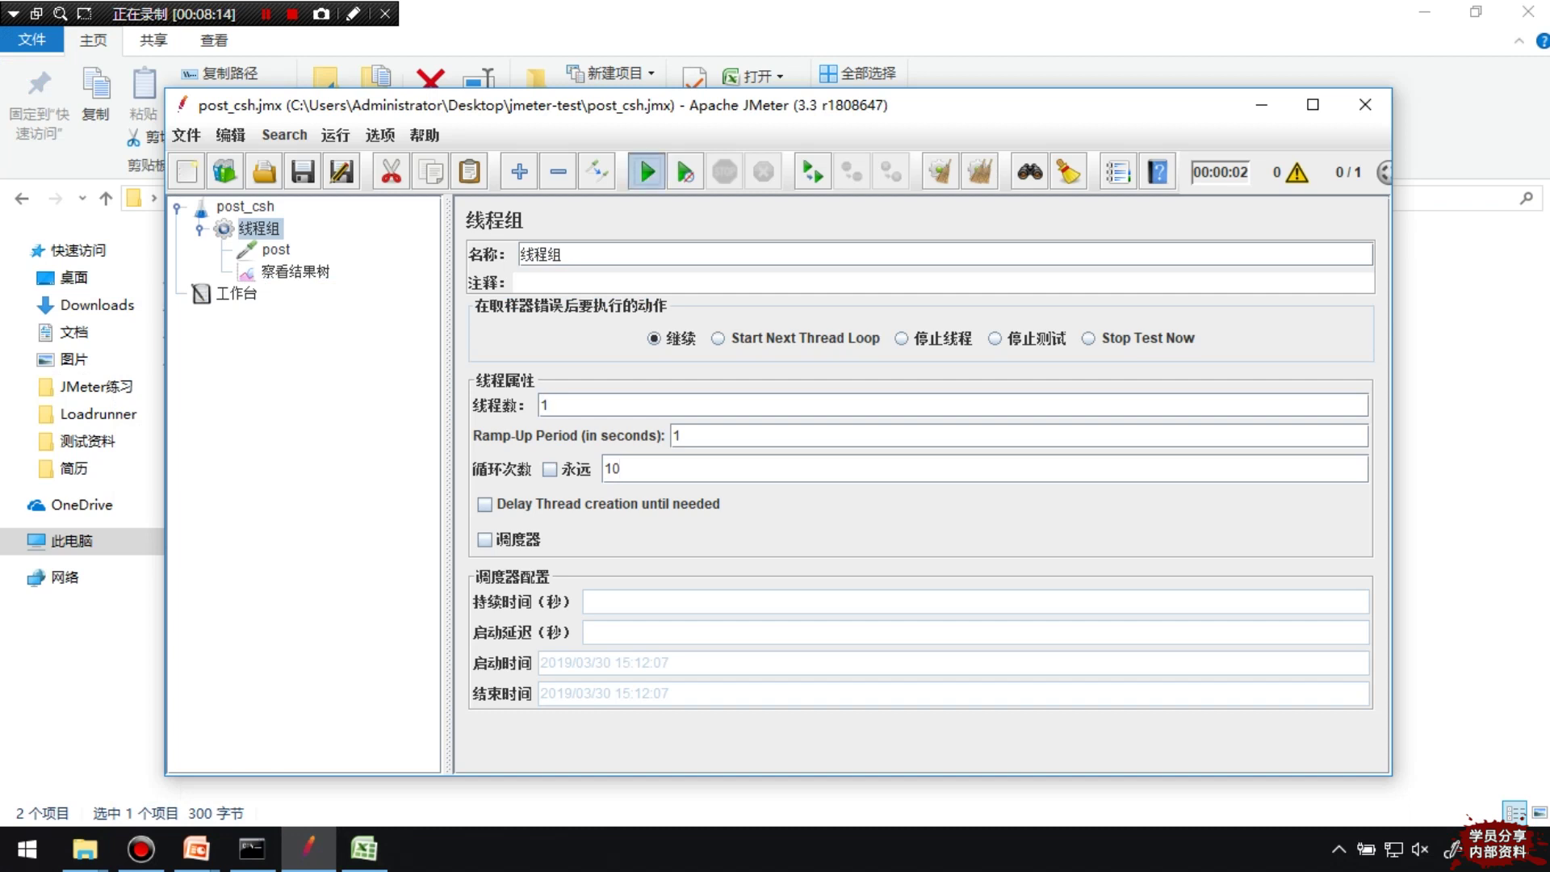
left_click(296, 271)
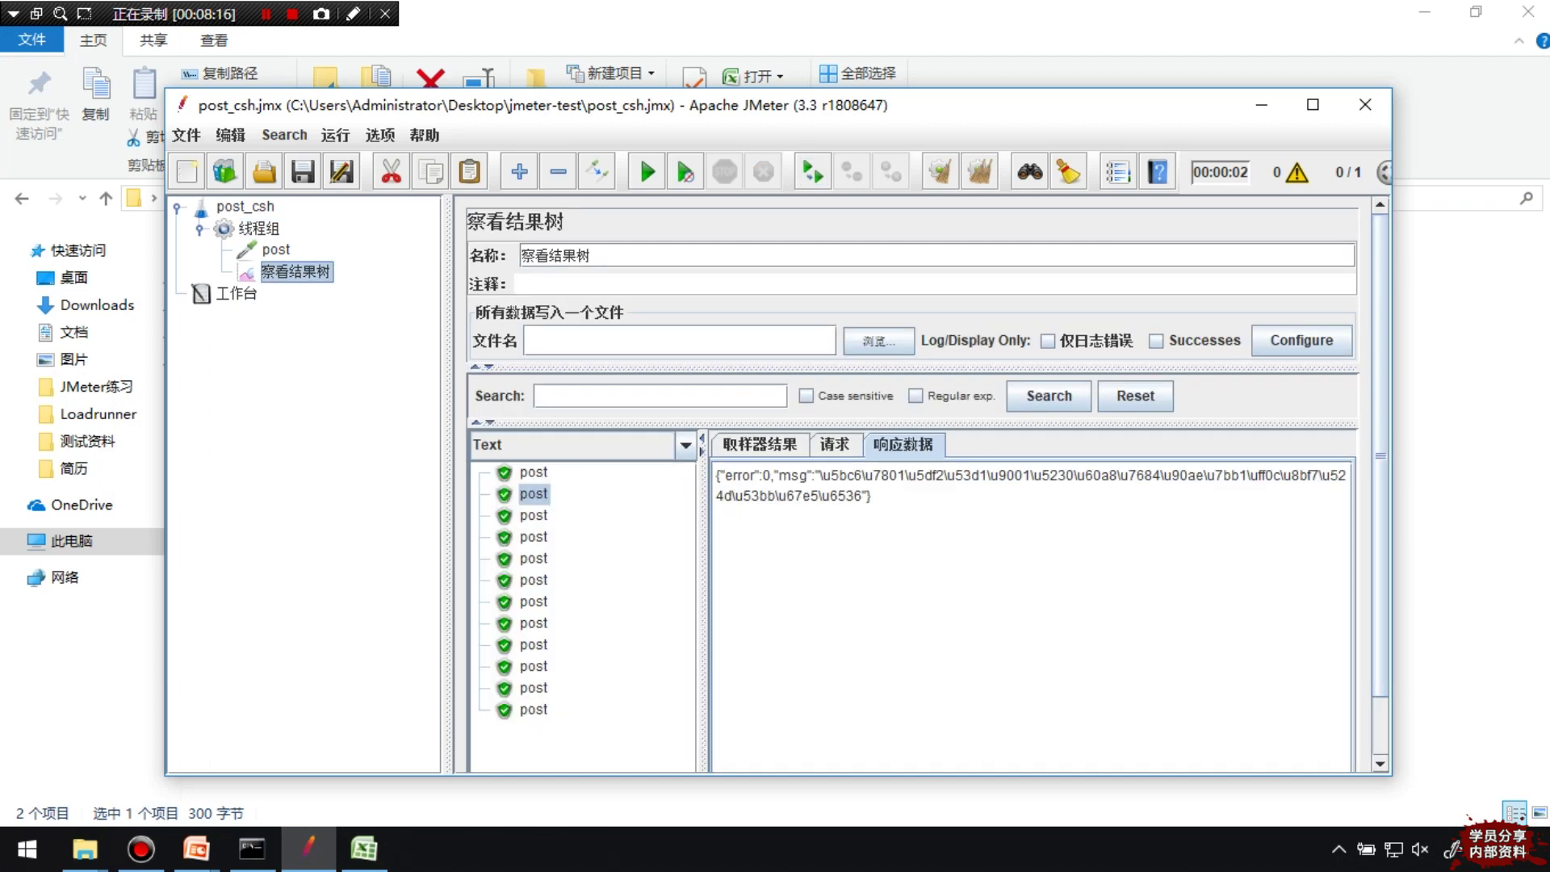
left_click(532, 515)
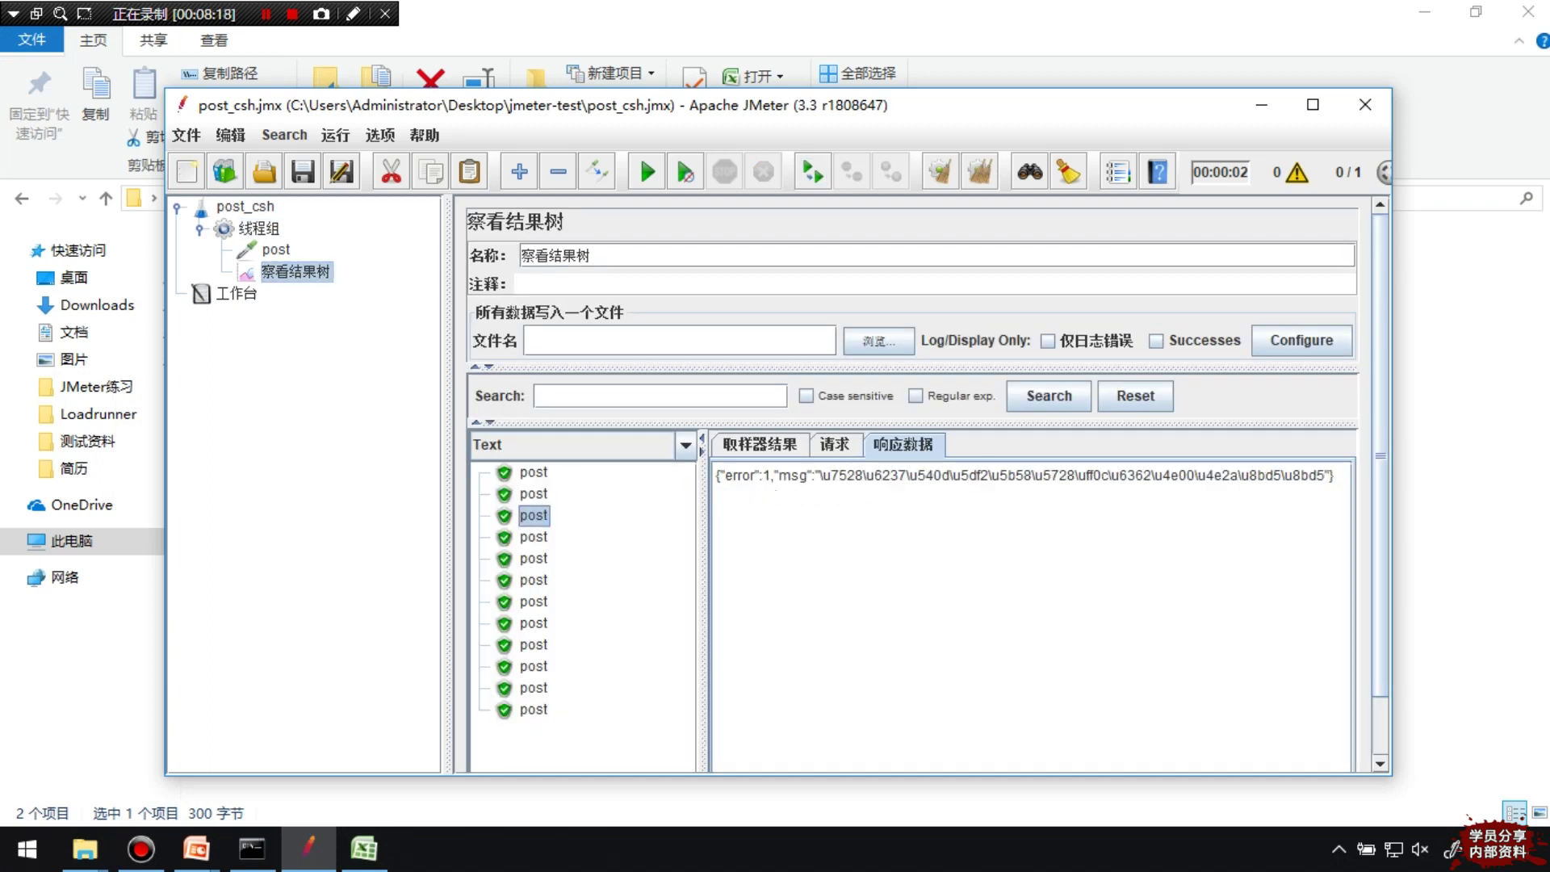
left_click(532, 536)
key("Down")
key("Down")
key("Down")
key("Down")
key("Down")
key("Down")
key("Down")
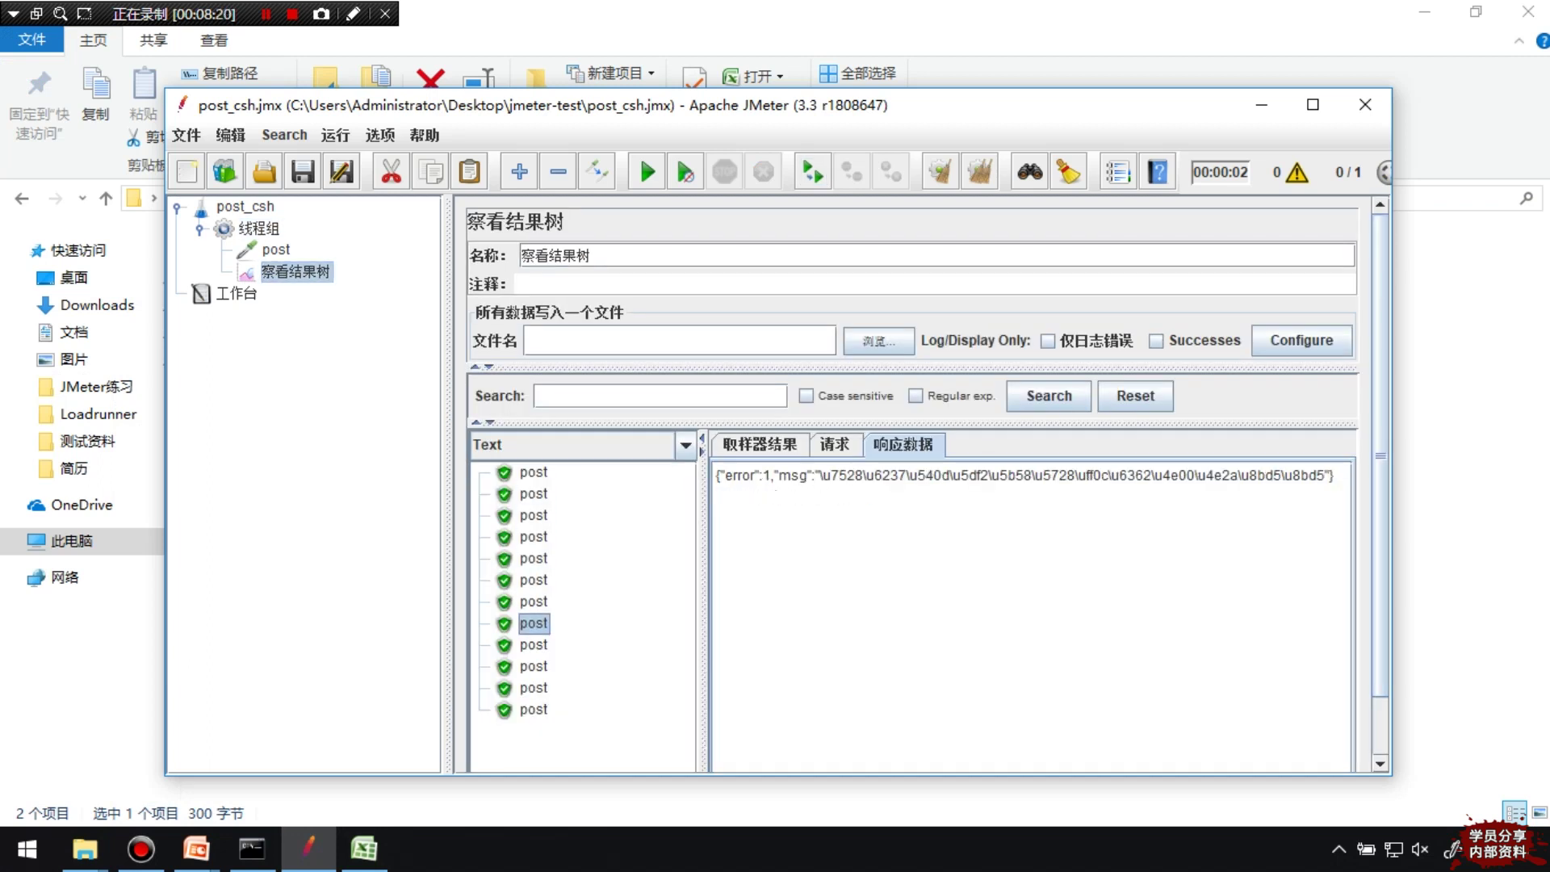
key("Down")
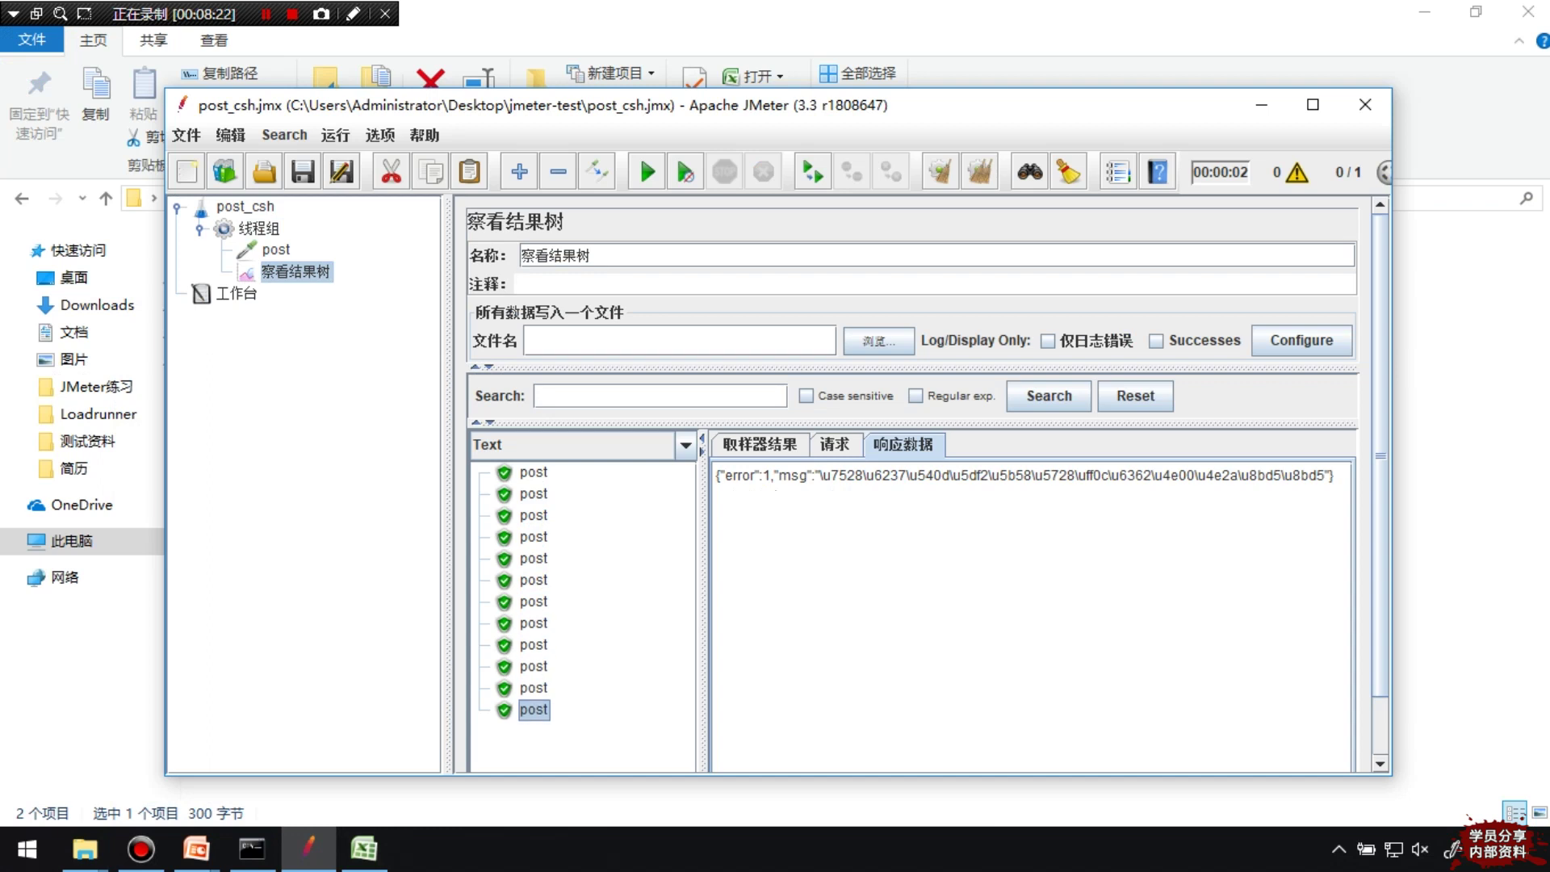
key("Up")
key("Up")
key("Up")
key("Up")
key("Up")
key("Up")
key("Up")
key("Up")
key("Up")
key("Up")
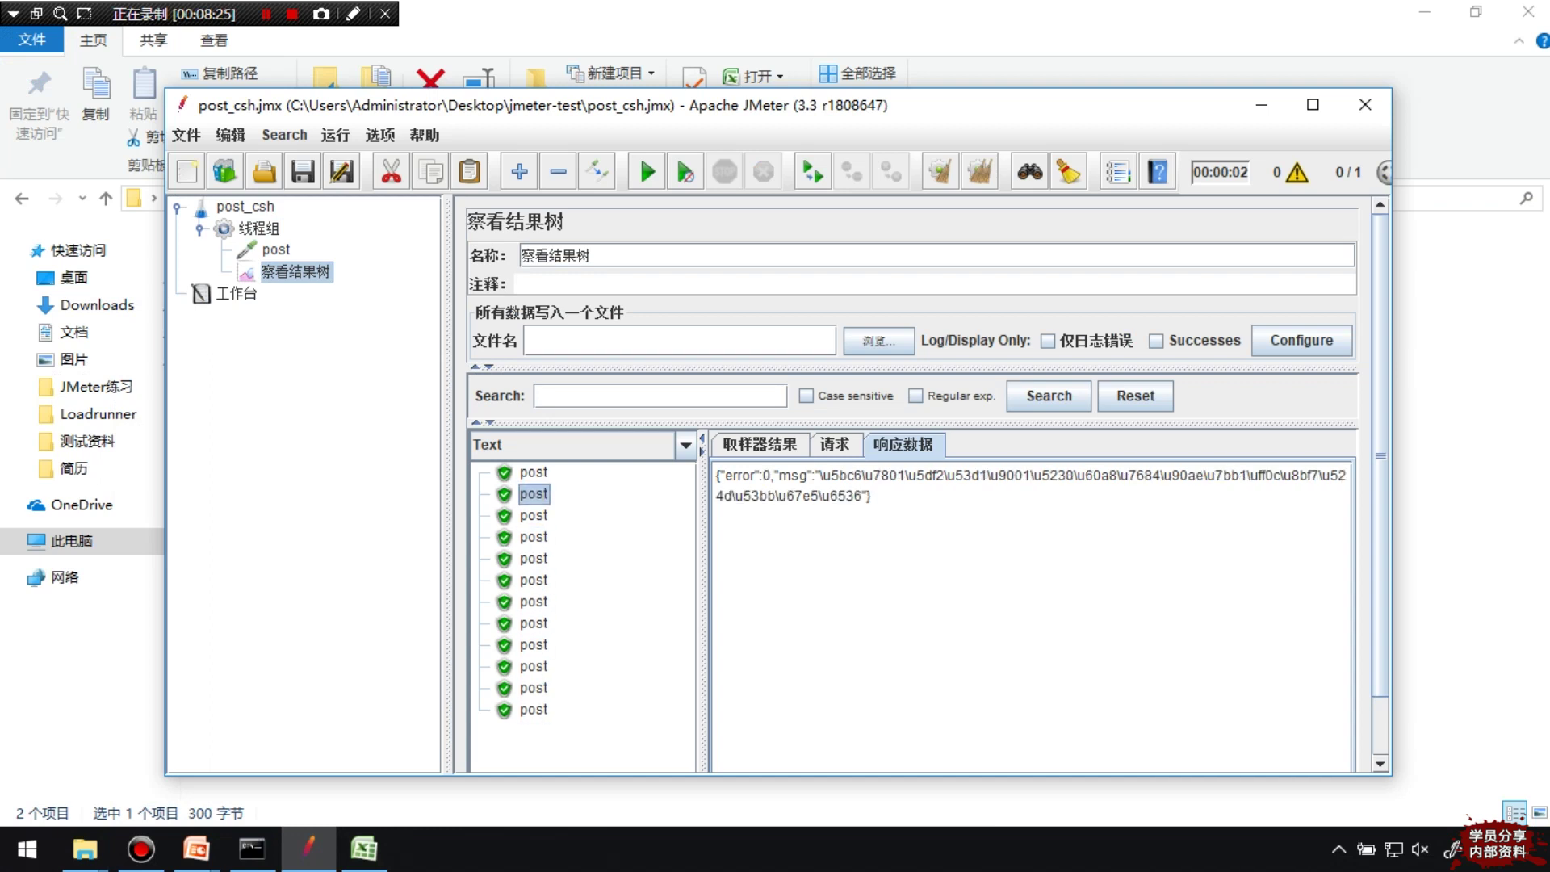
key("Down")
key("Down")
key("Down")
key("Down")
key("Down")
key("Down")
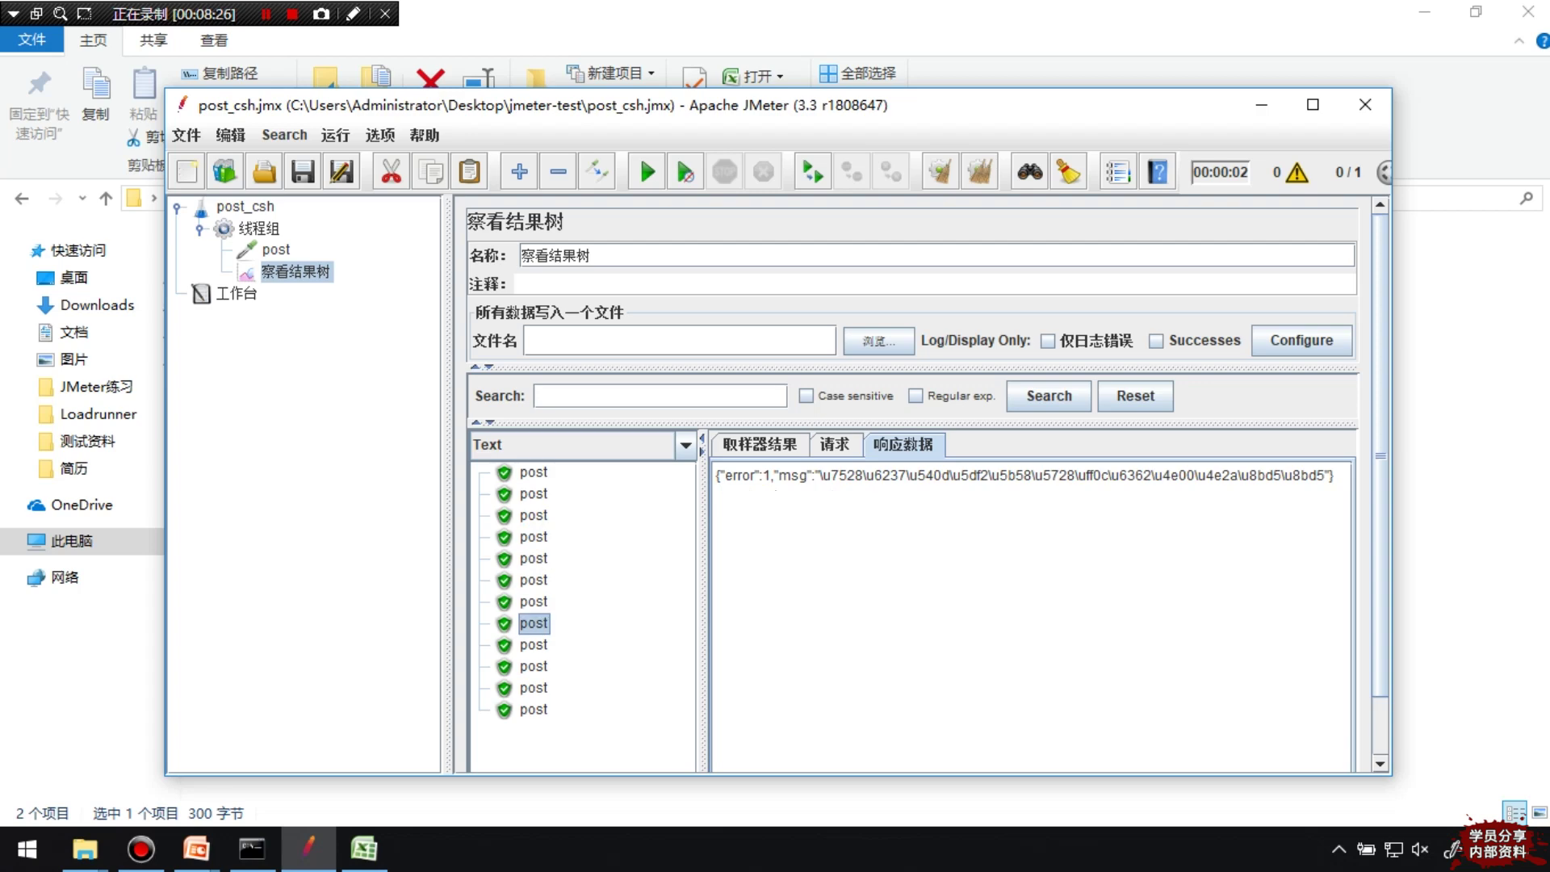
left_click(532, 471)
left_click(533, 494)
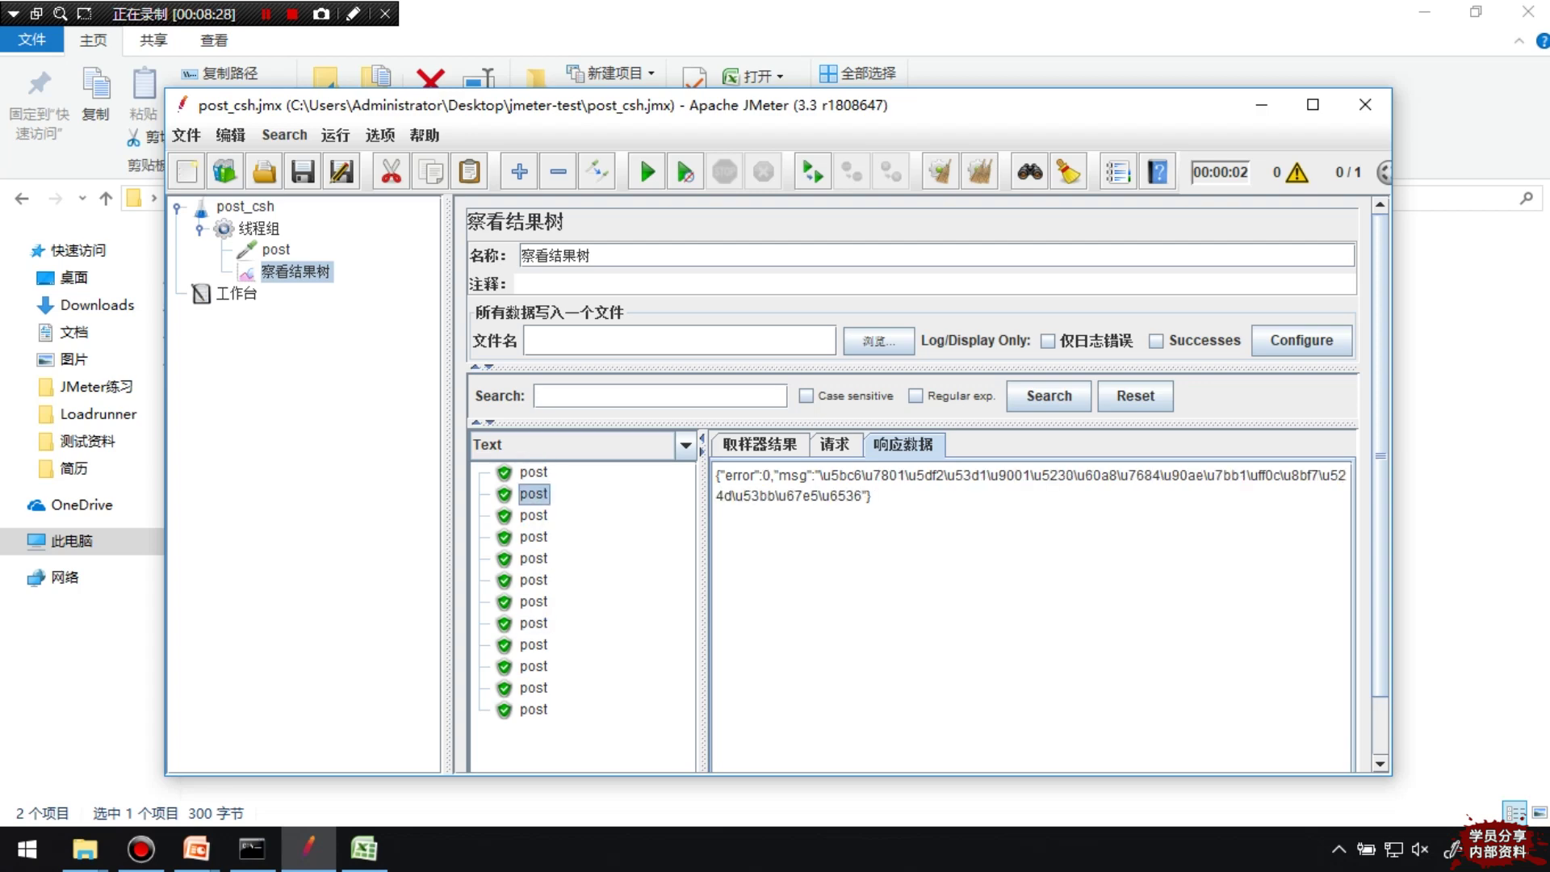
Check several post samples' request data for name and email values, then select 线程组
left_click(759, 444)
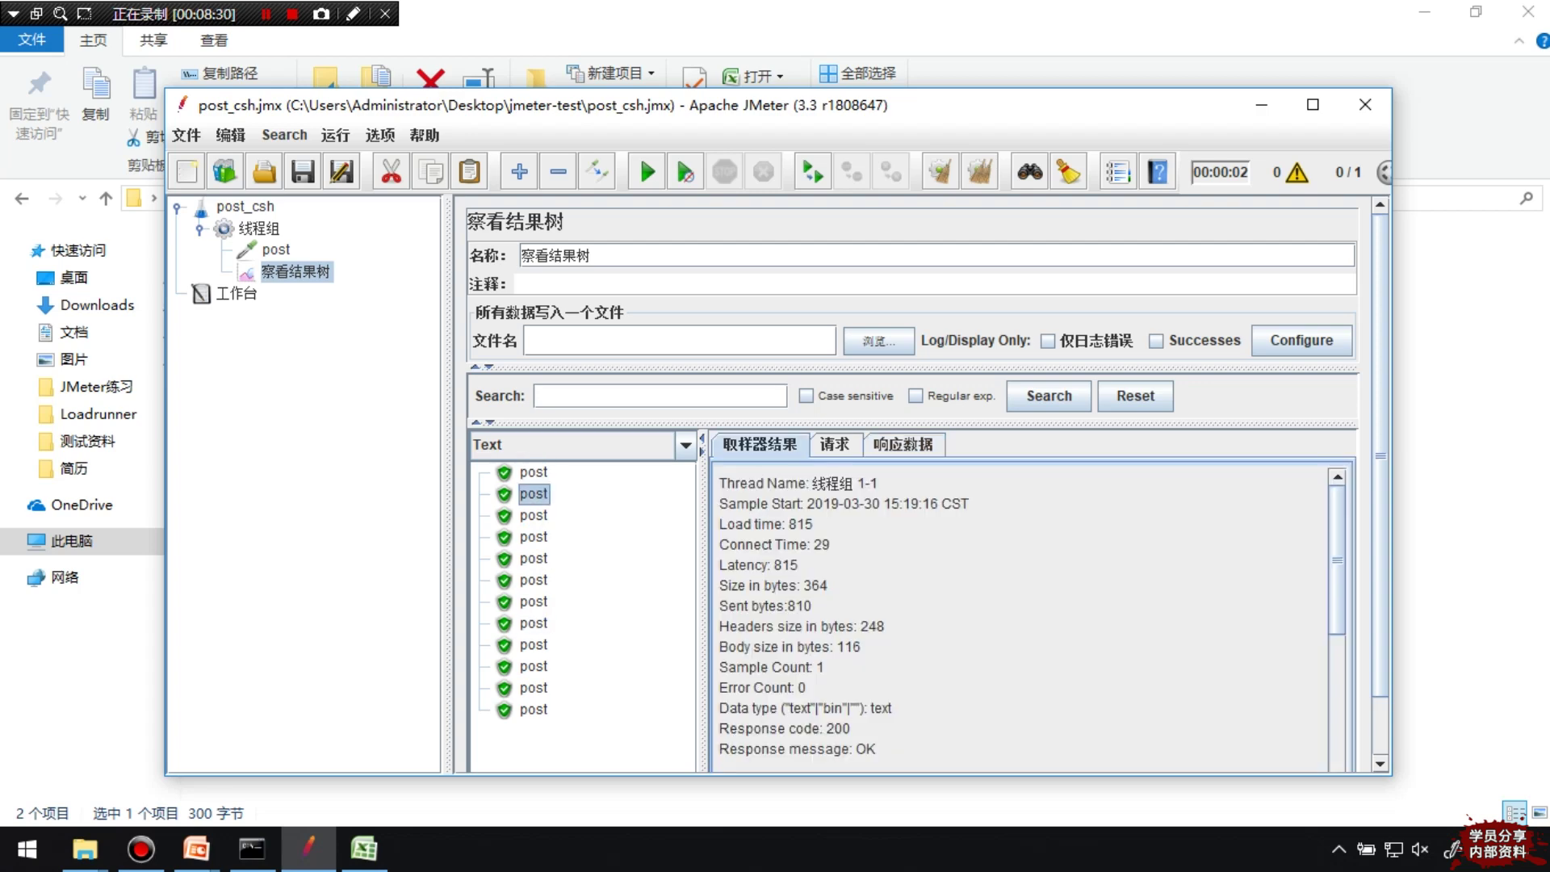
left_click(834, 444)
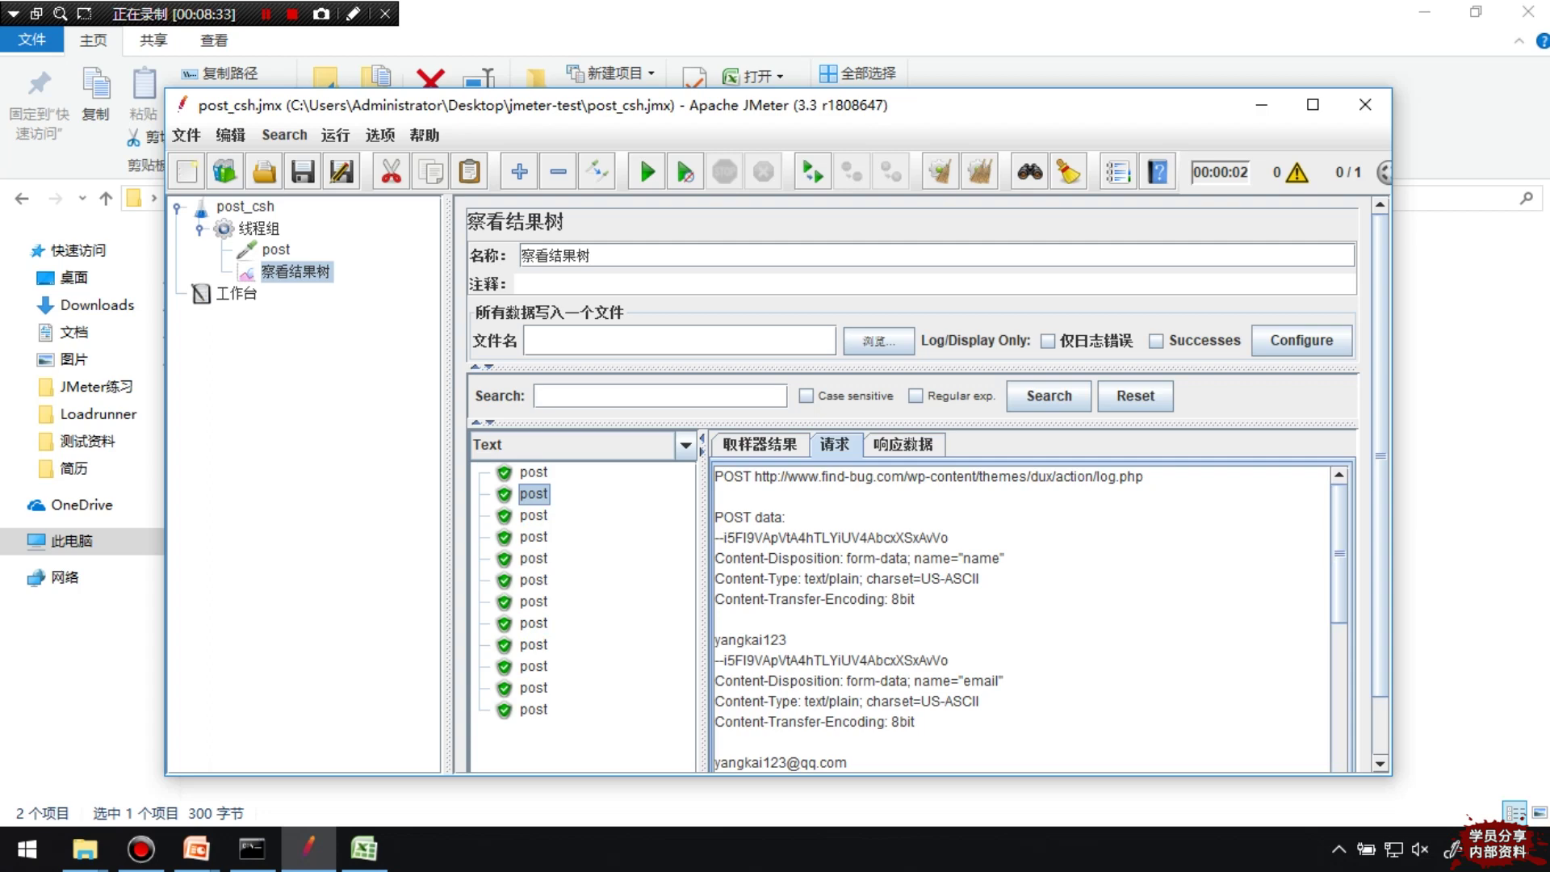
scroll(1021, 617, "down", 1)
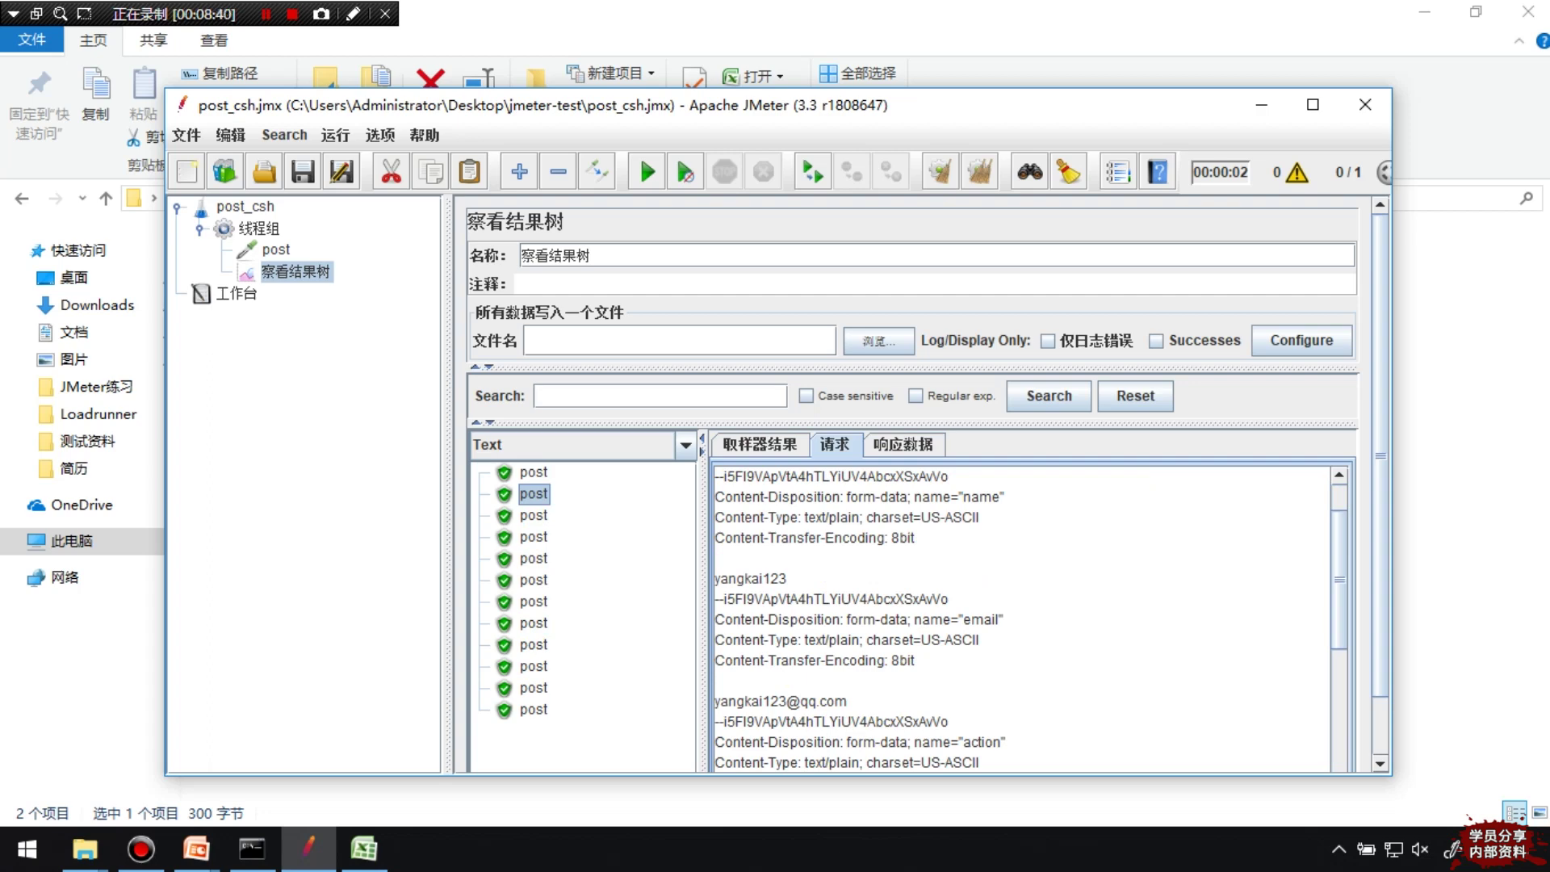
scroll(1021, 618, "down", 2)
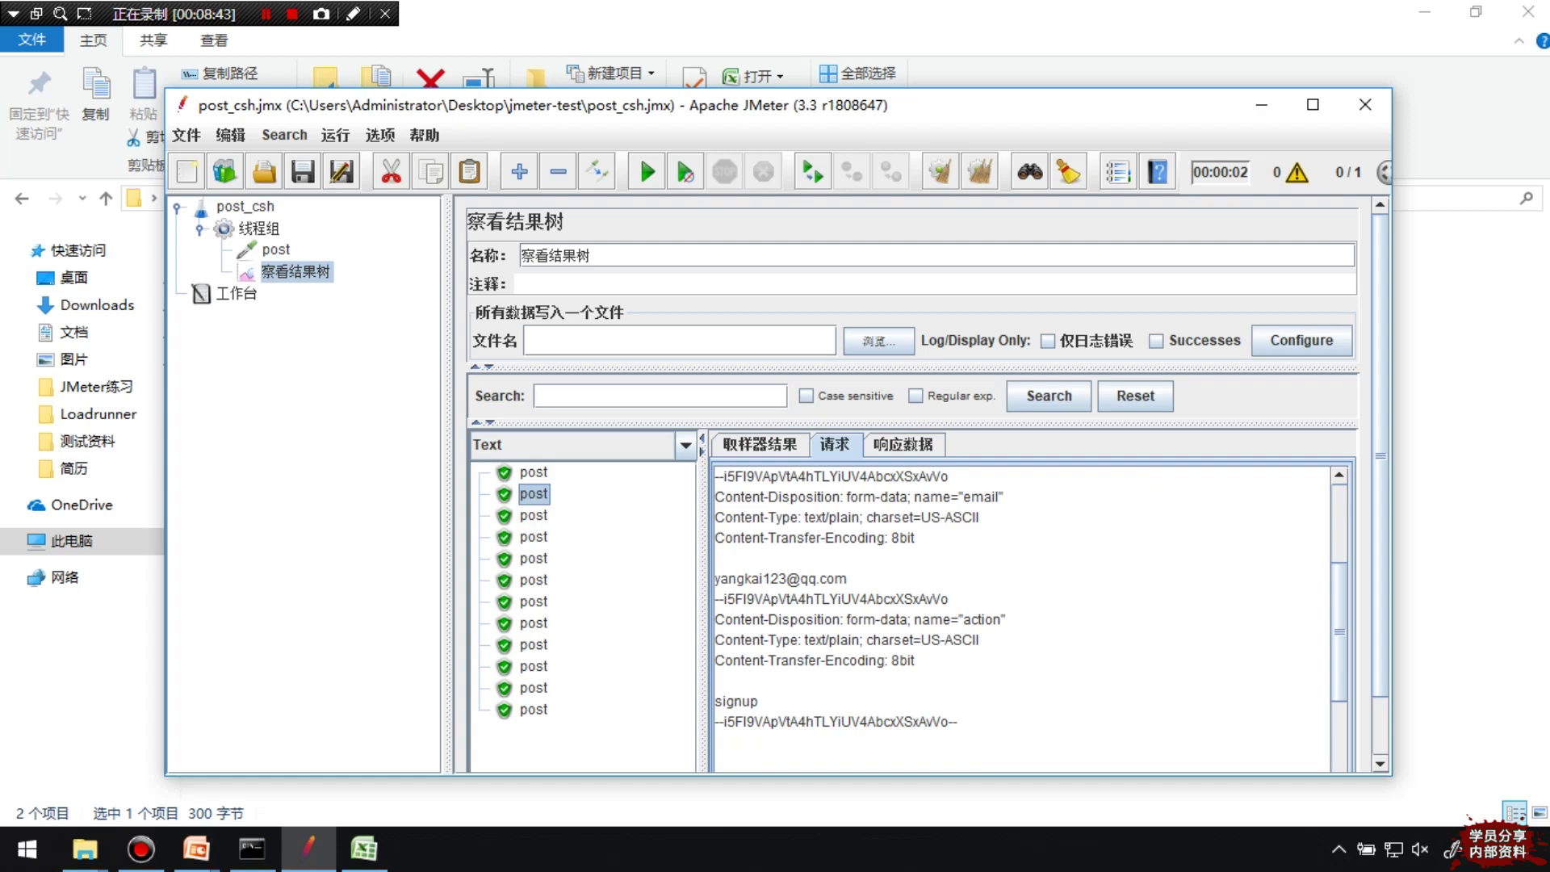
scroll(1022, 617, "up", 1)
left_click(533, 515)
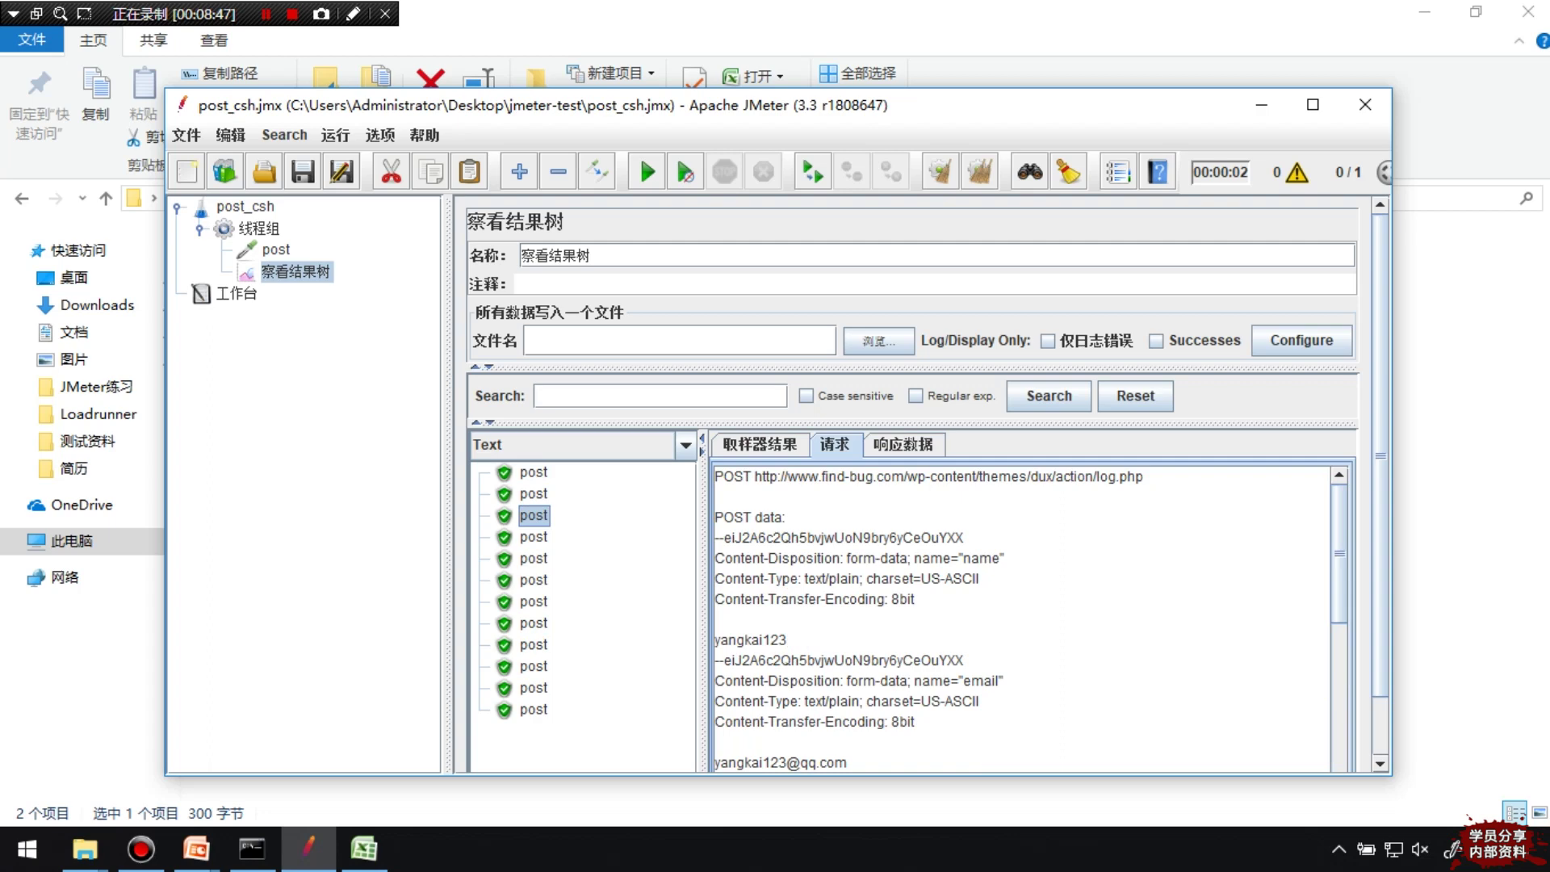
left_click(834, 444)
scroll(1021, 618, "down", 2)
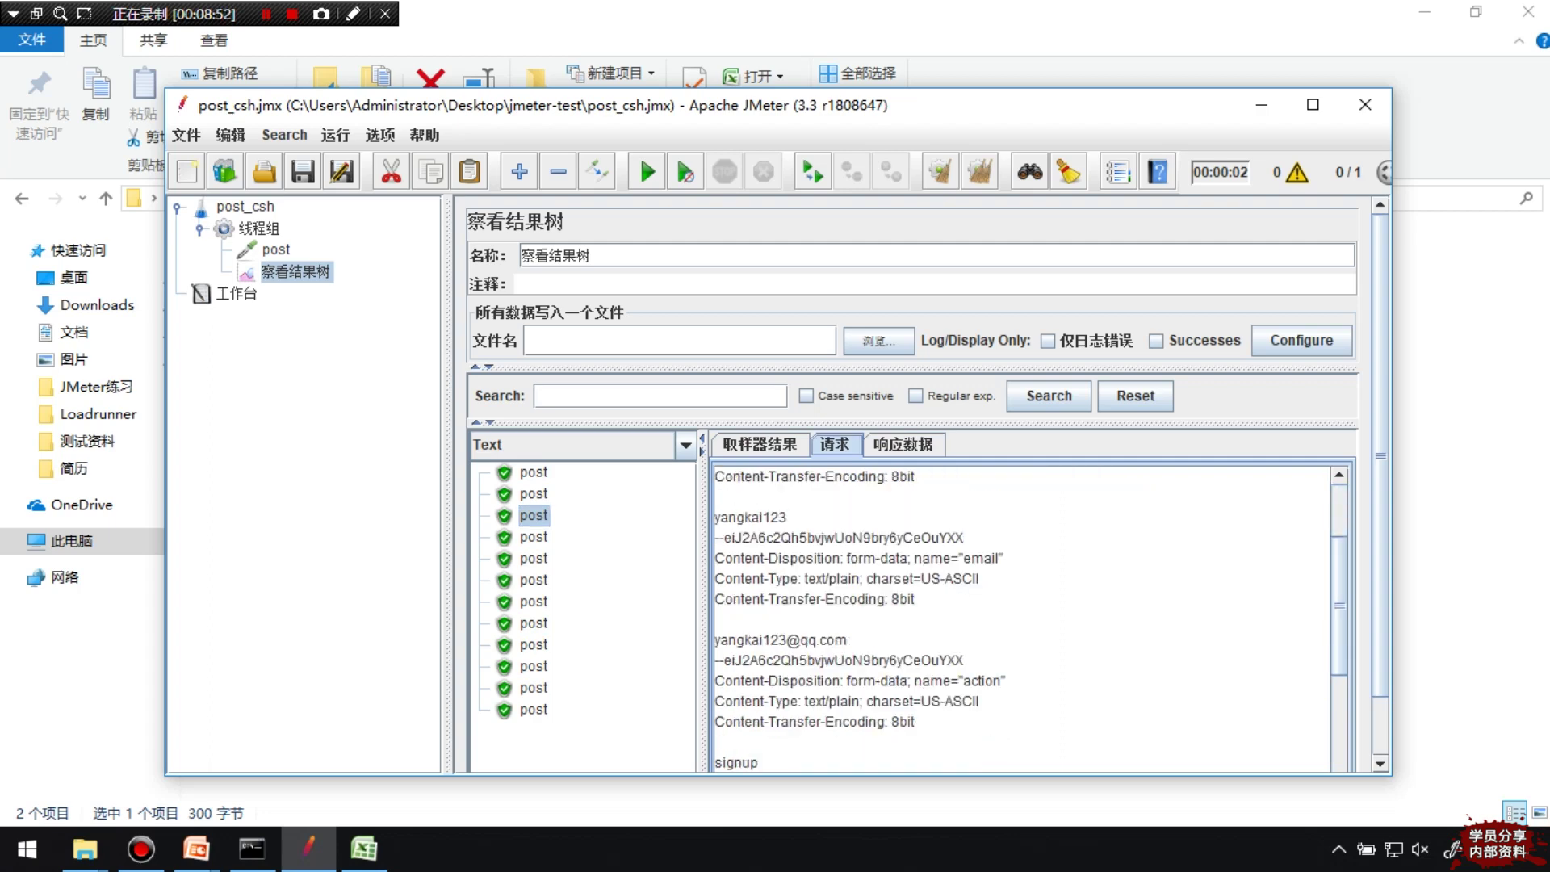
left_click(533, 558)
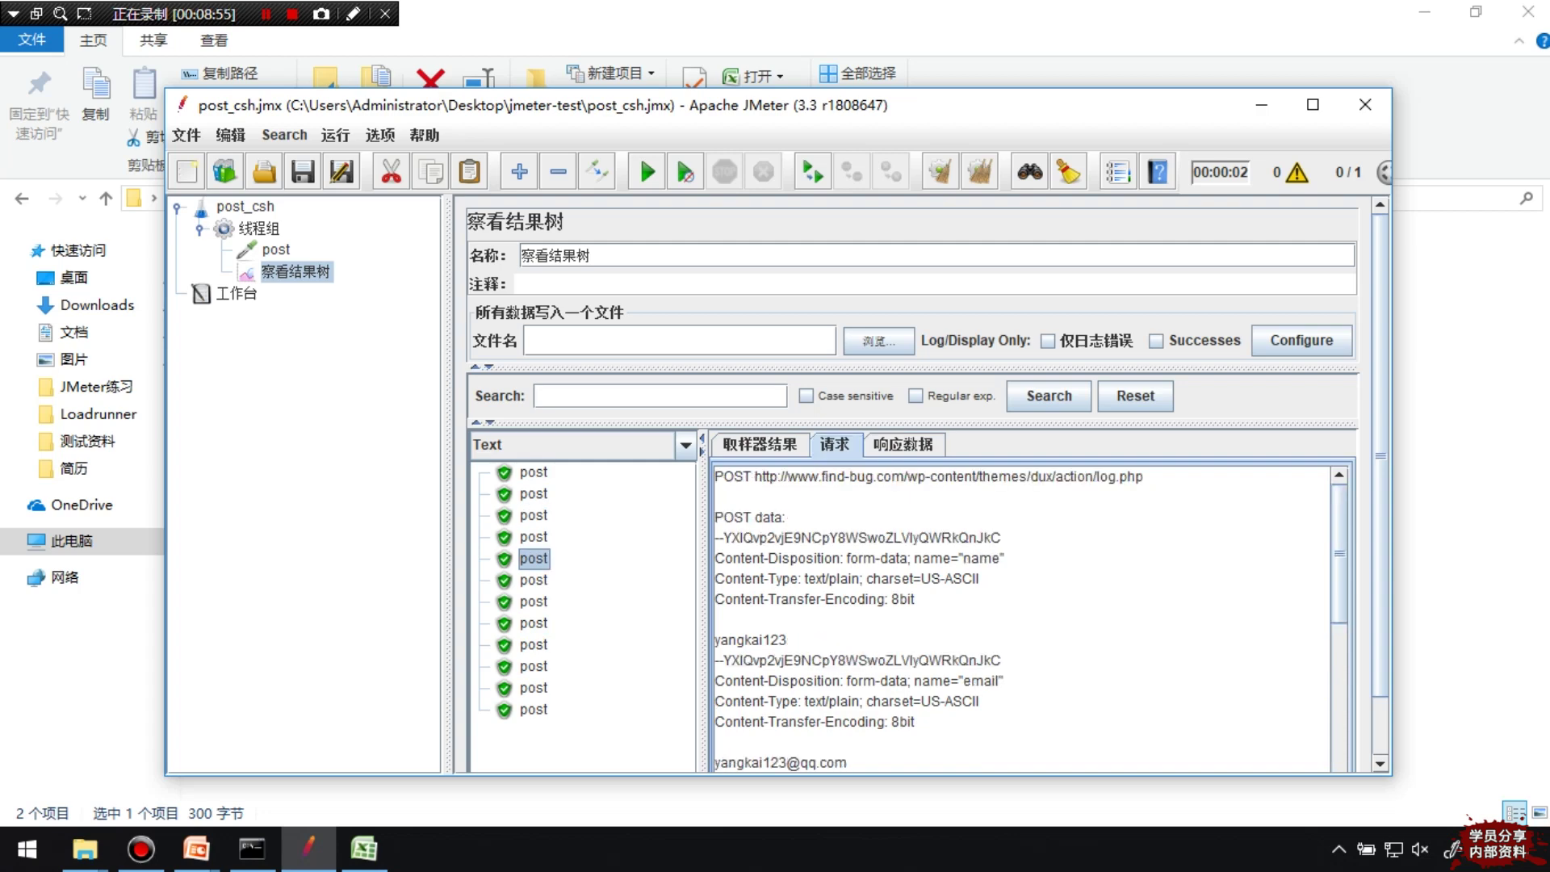
scroll(1021, 617, "down", 2)
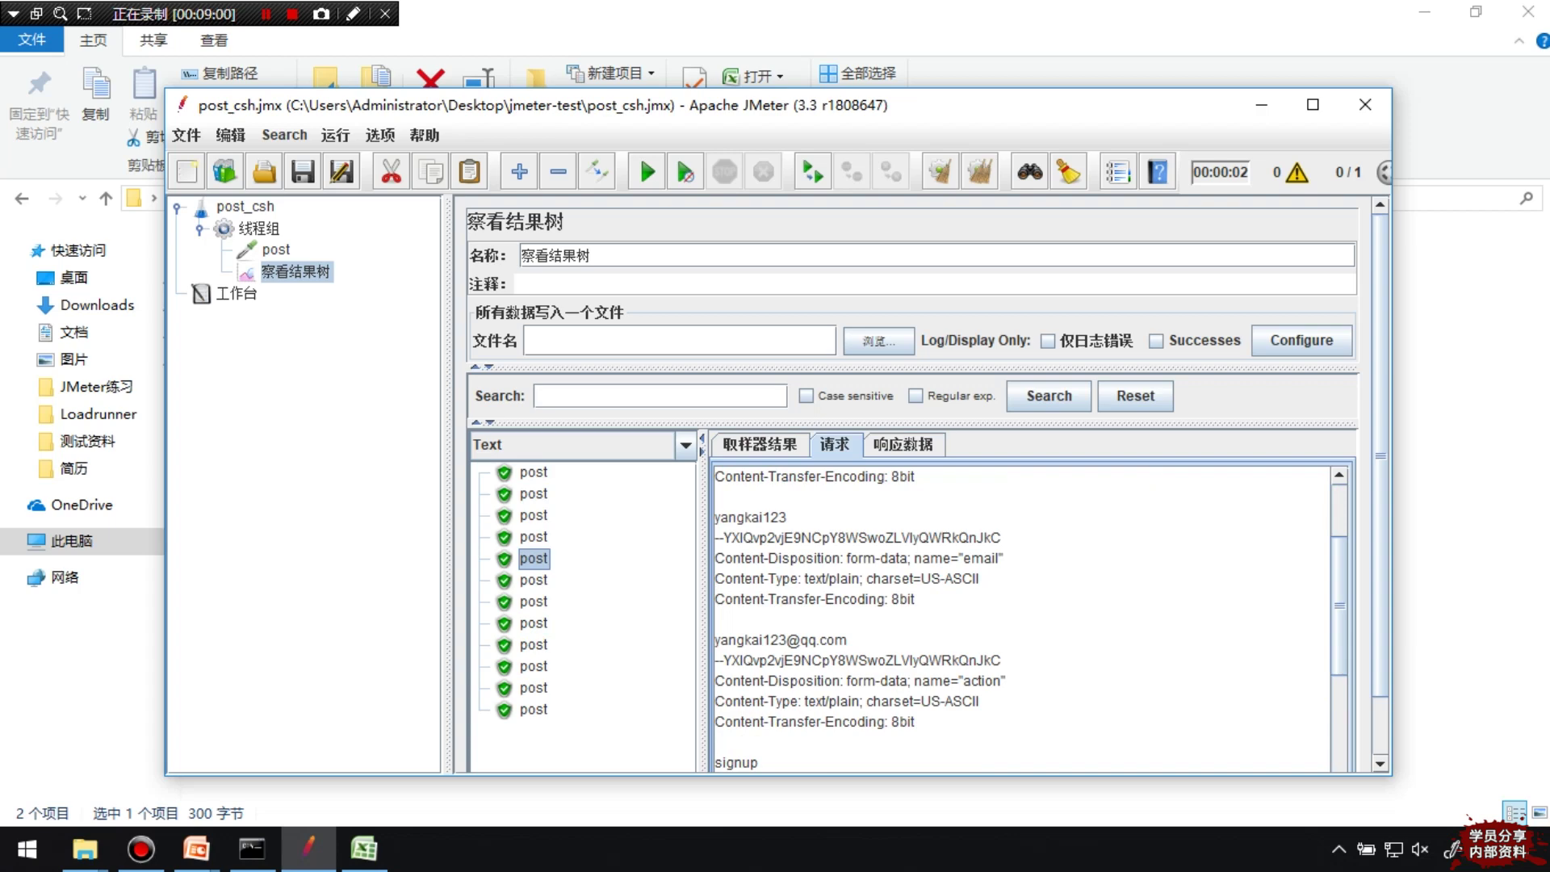
left_click(259, 229)
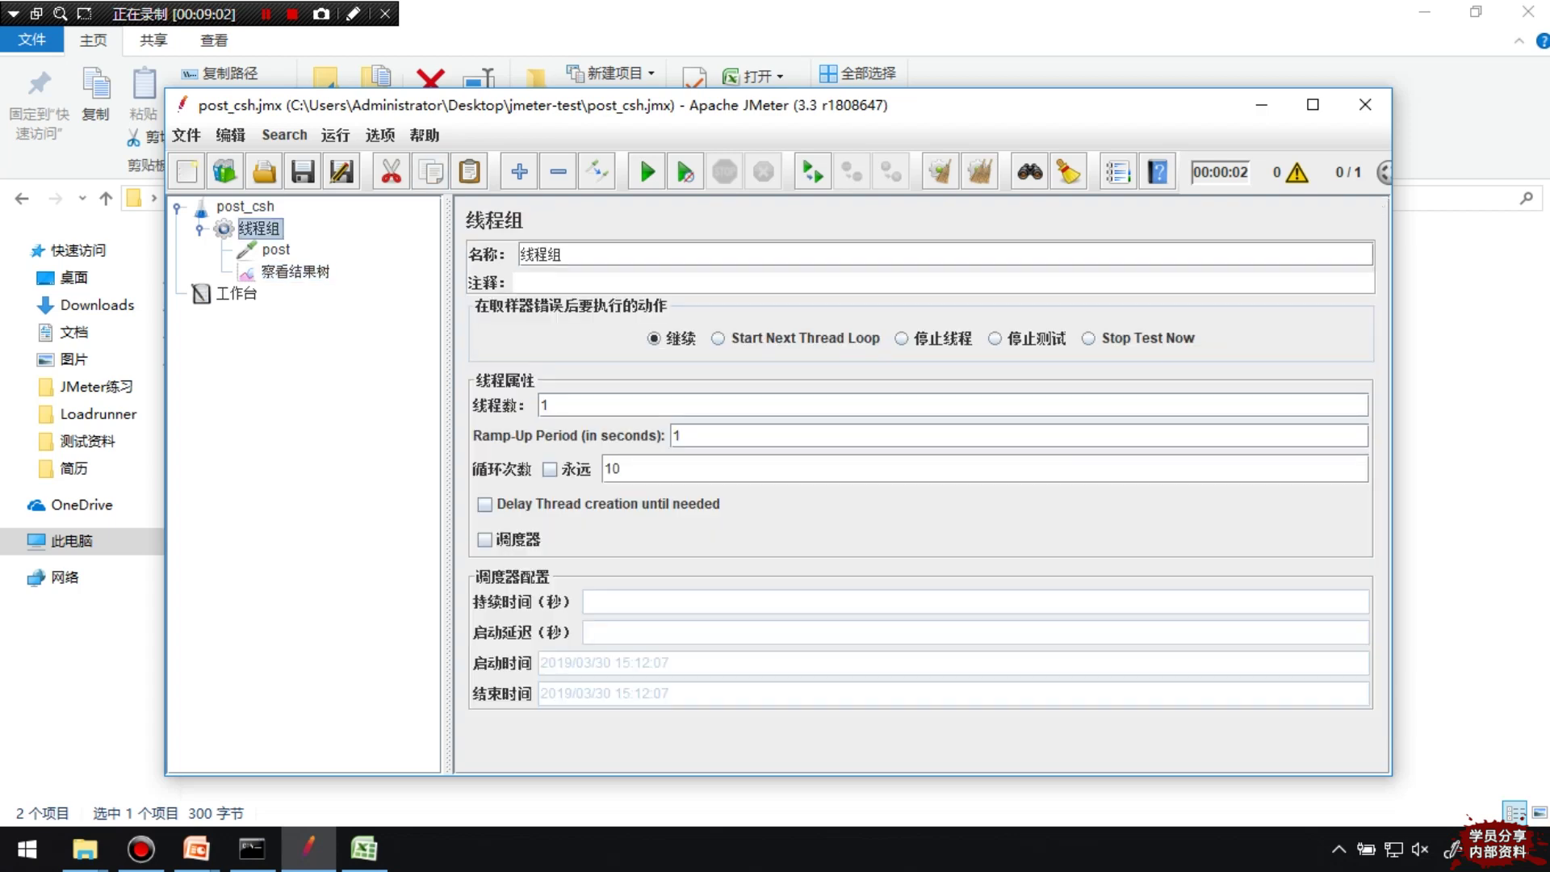
Delete the loop count of 10 and reopen the Function Helper from the post request
double_click(612, 469)
key("BackSpace")
left_click(276, 250)
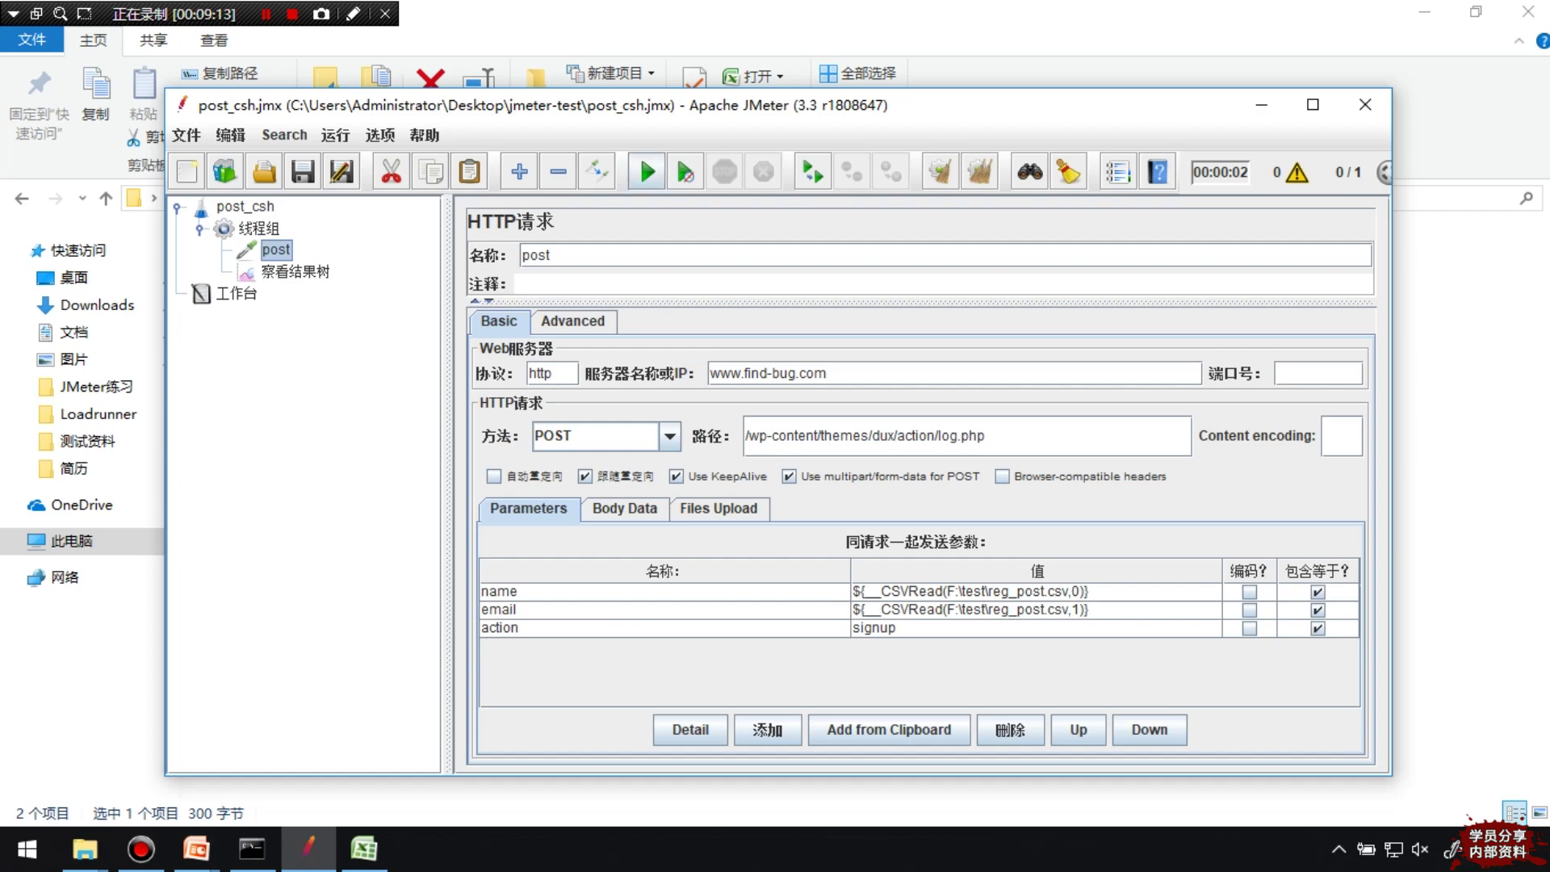
key("alt+o")
key("Return")
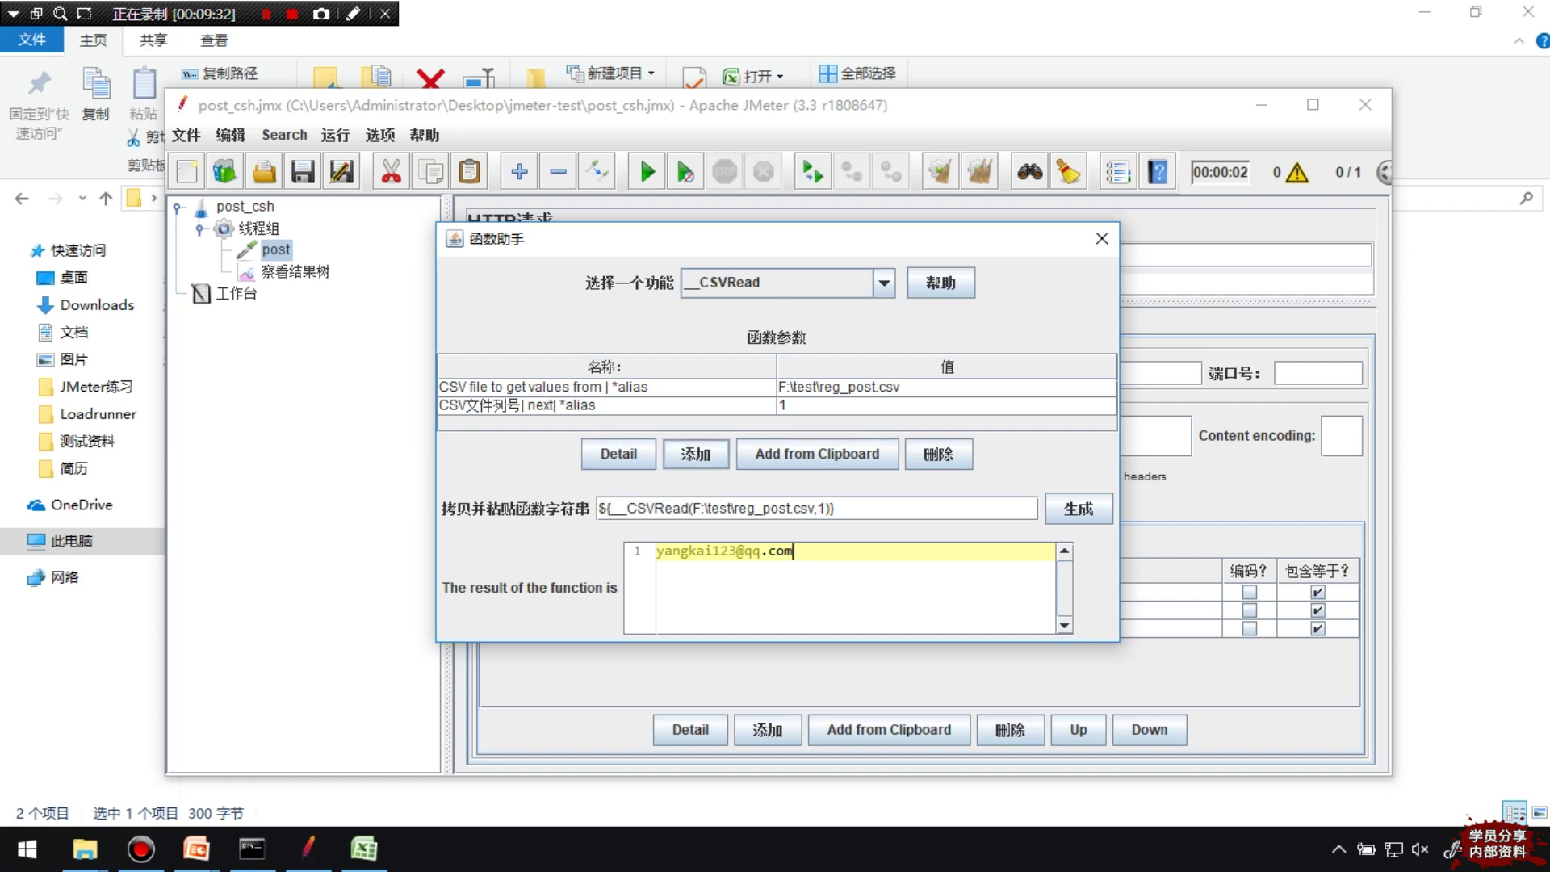
Review the __CSVRead parameters in Detail: file F:\test\reg_post.csv and column number 1
left_click(605, 405)
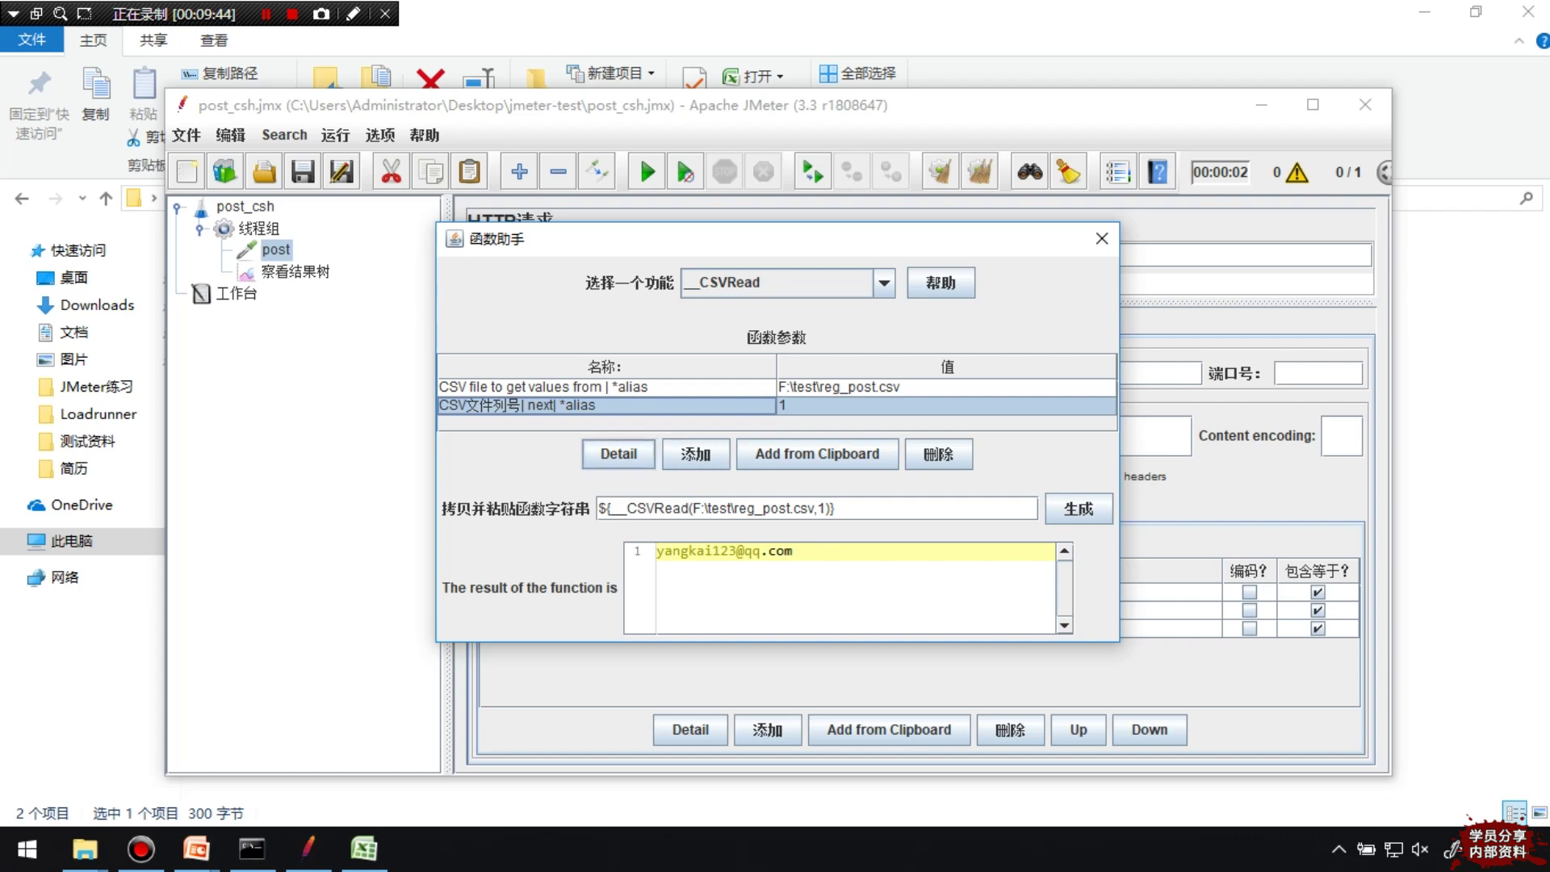
left_click(618, 454)
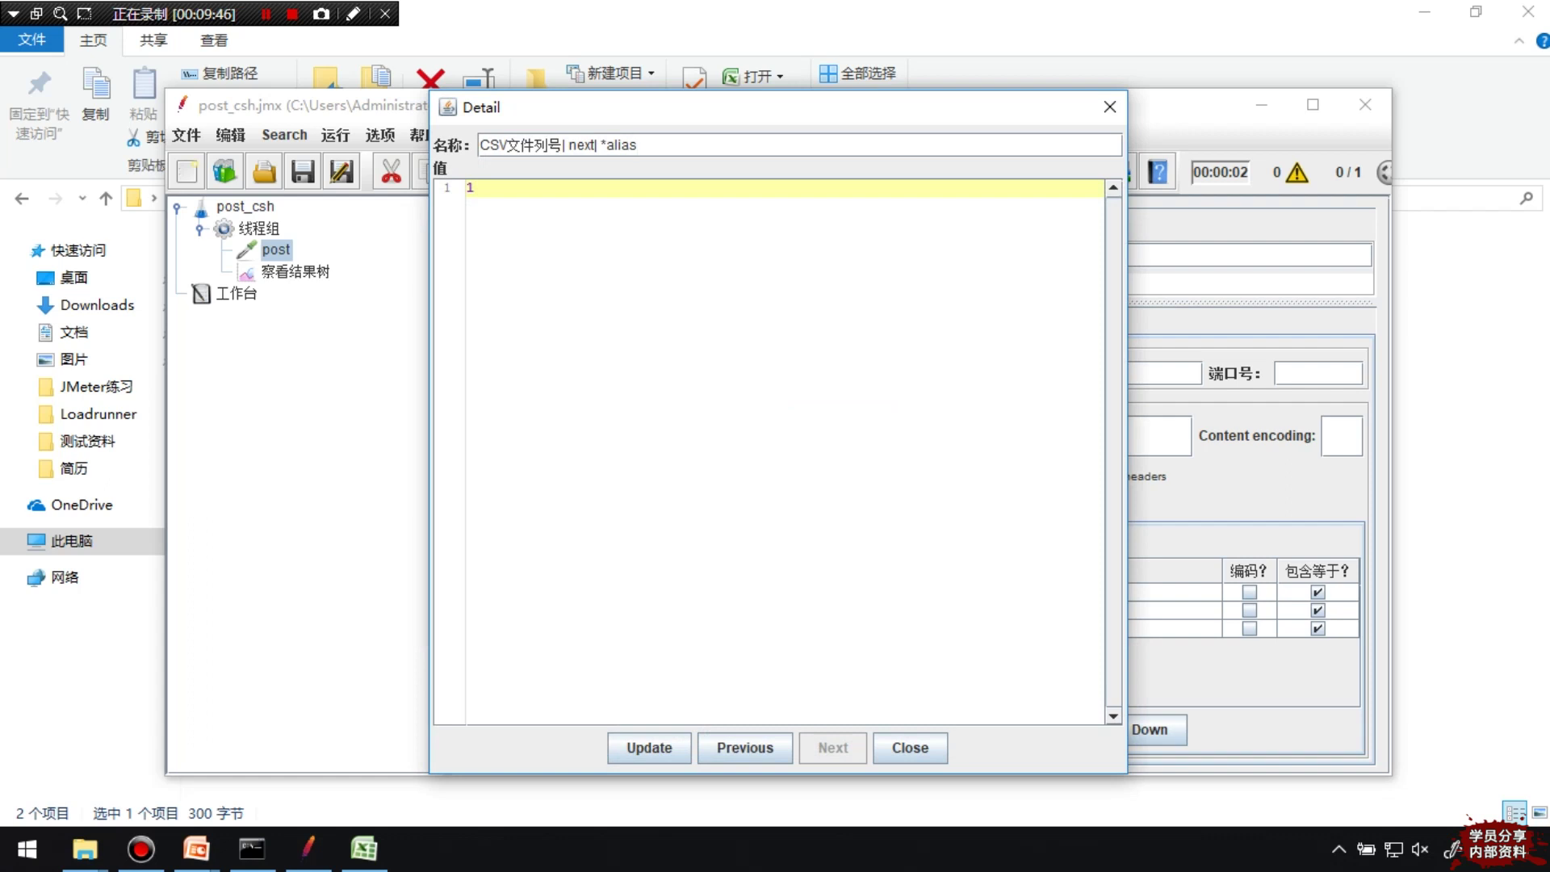
left_click(744, 748)
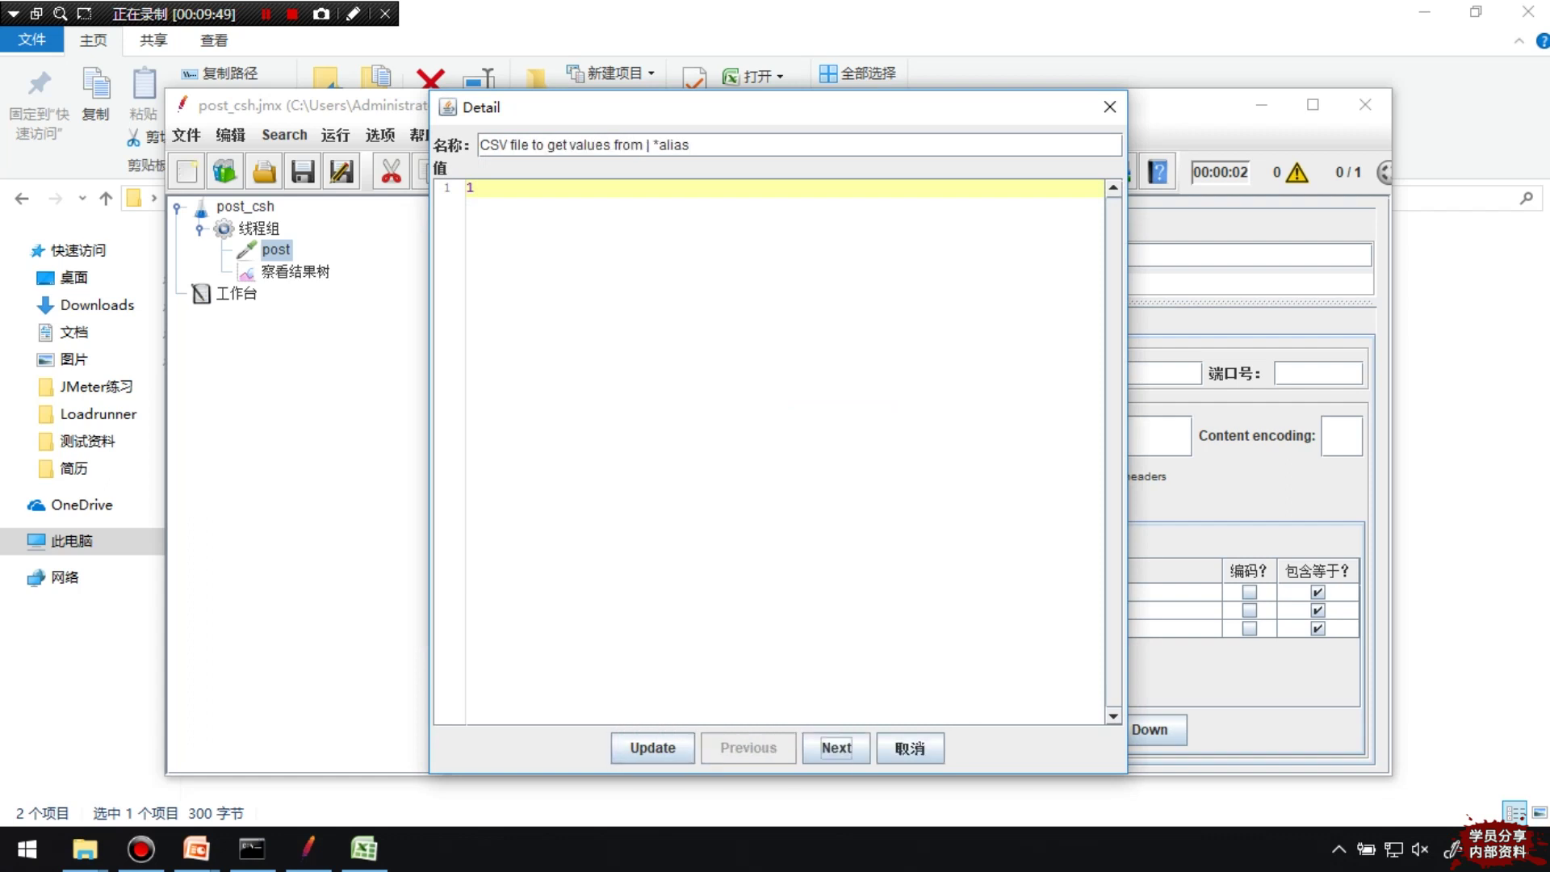
key("ctrl+a")
type("F:\\test\\reg_post.csv")
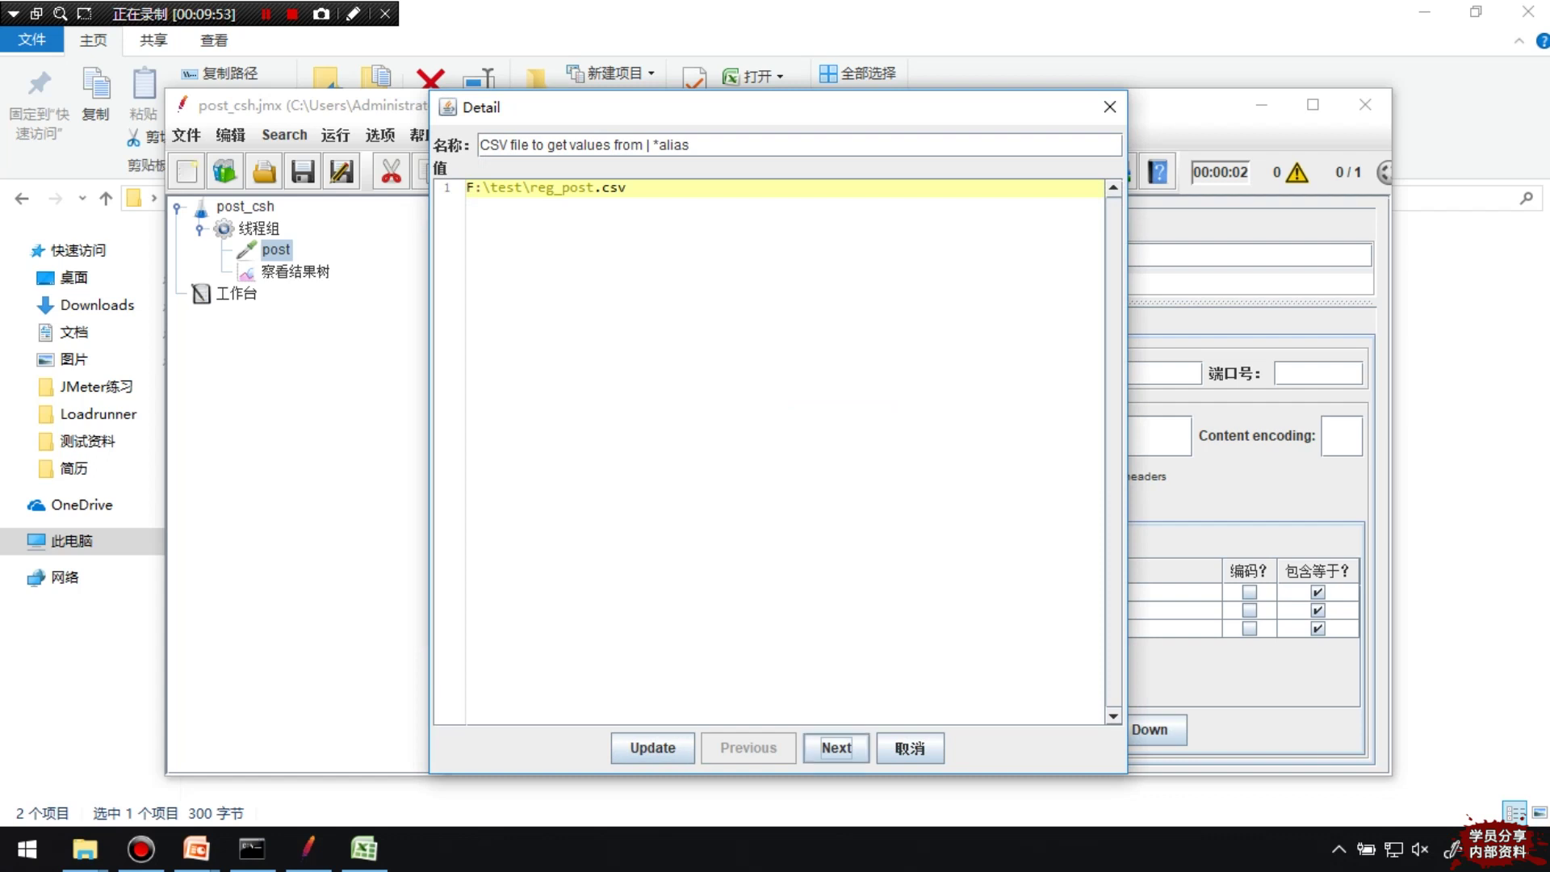
left_click(836, 748)
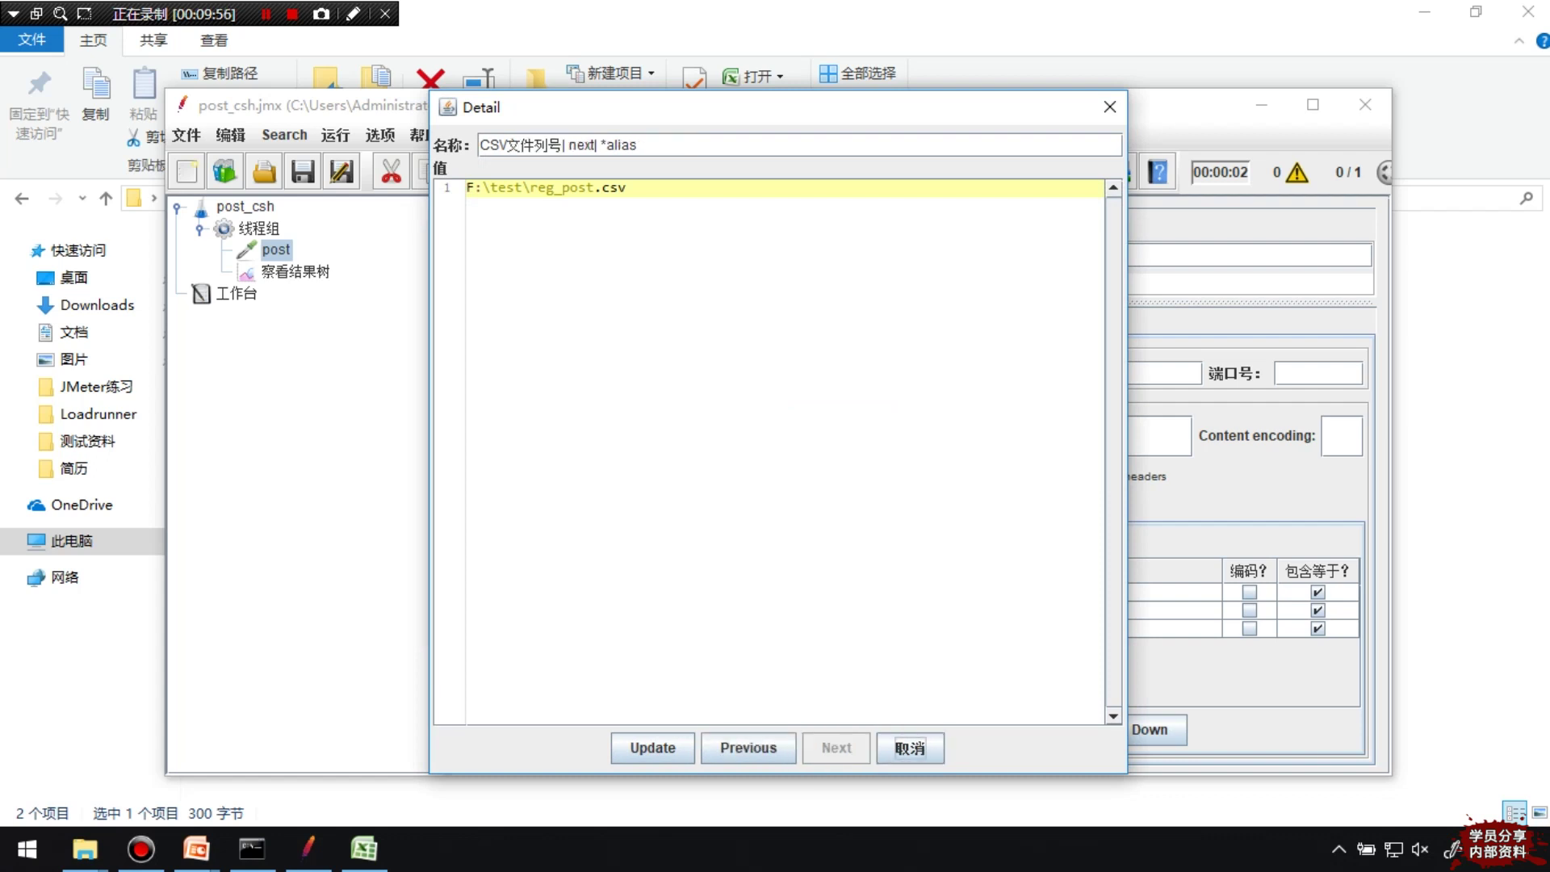
left_click(748, 747)
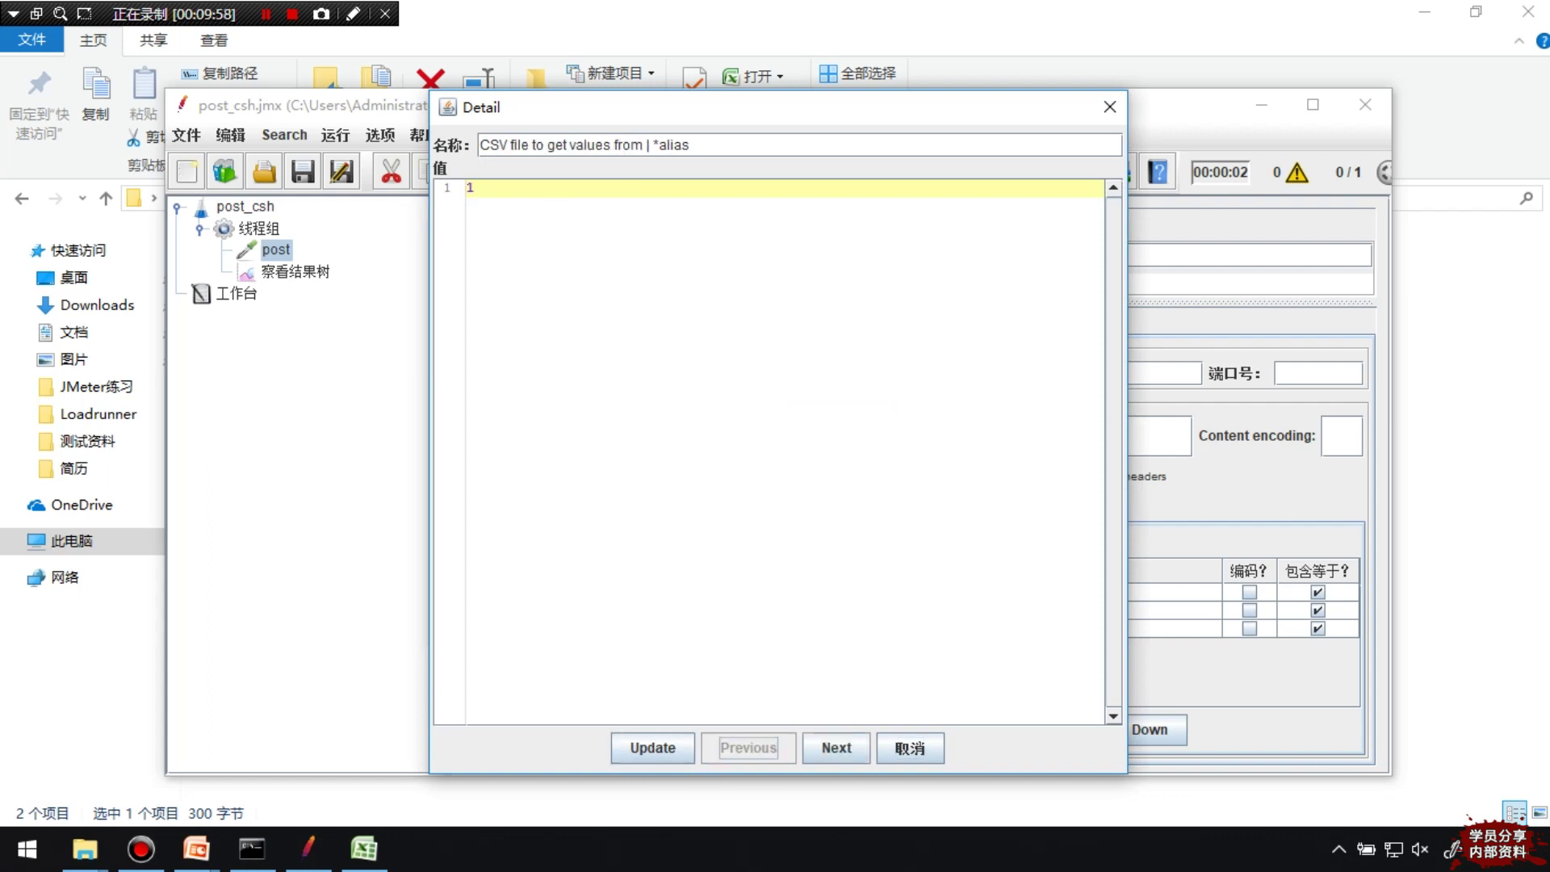
left_click(836, 747)
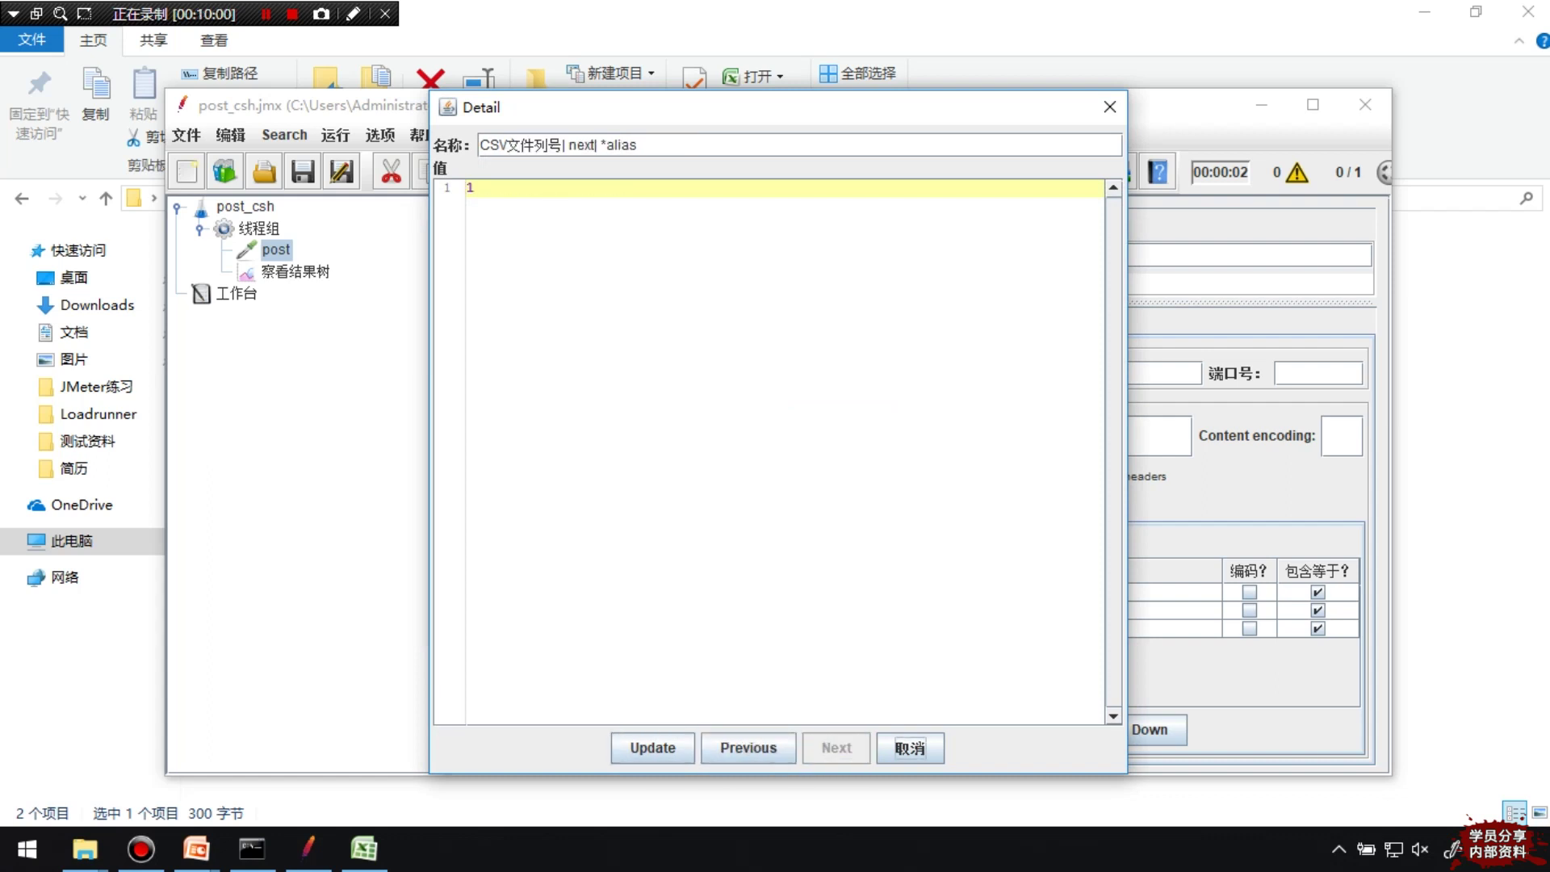
left_click(1109, 107)
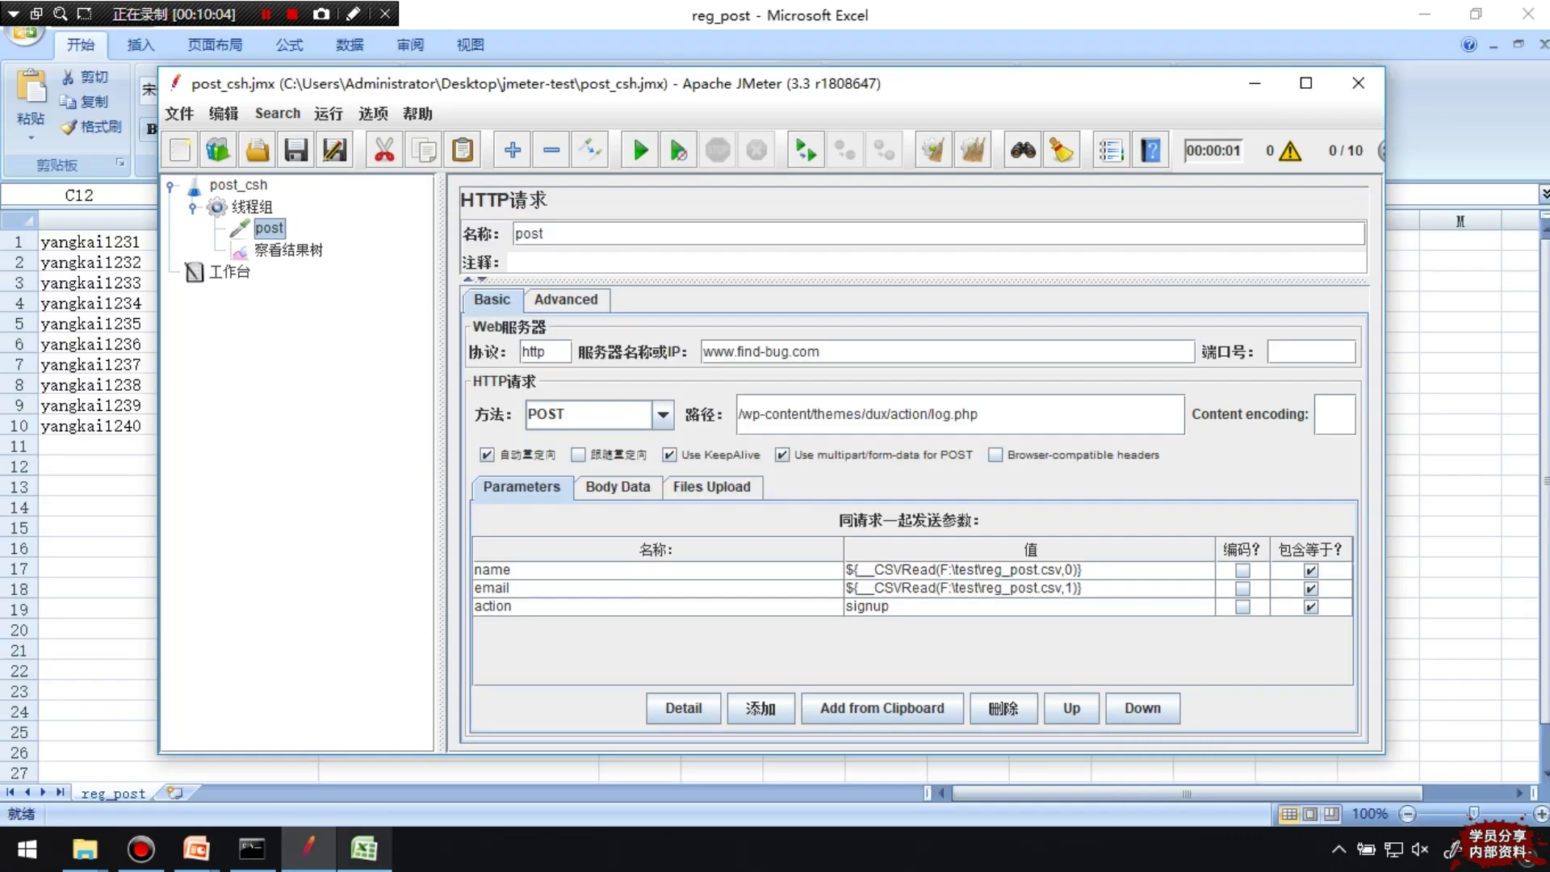
Check reg_post's first name row in Excel and set the thread group to 10 threads, 1 loop
left_click(364, 848)
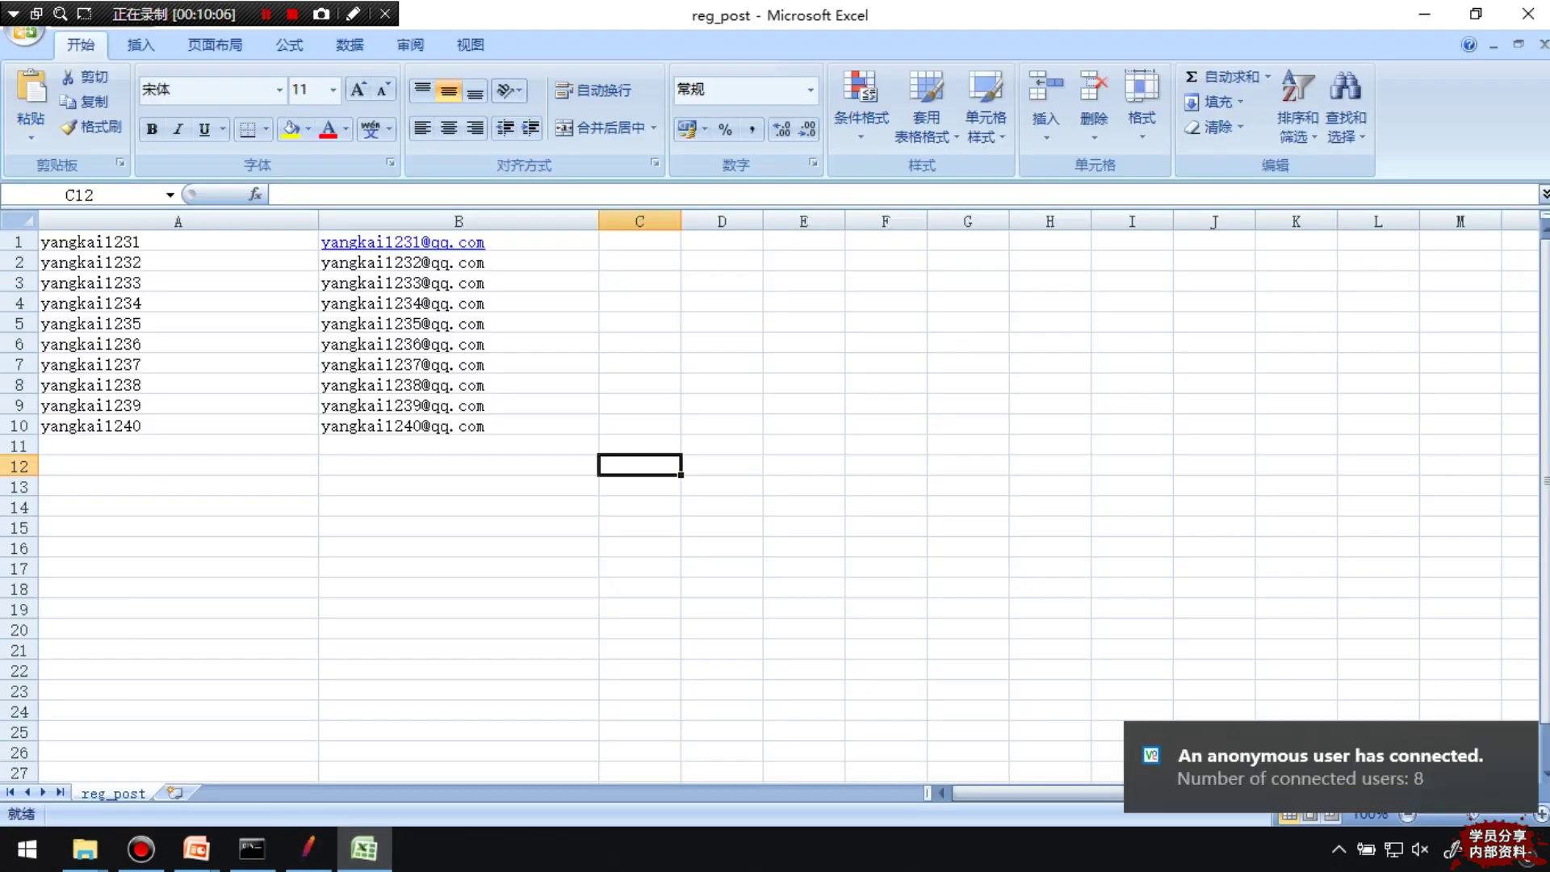
left_click(178, 241)
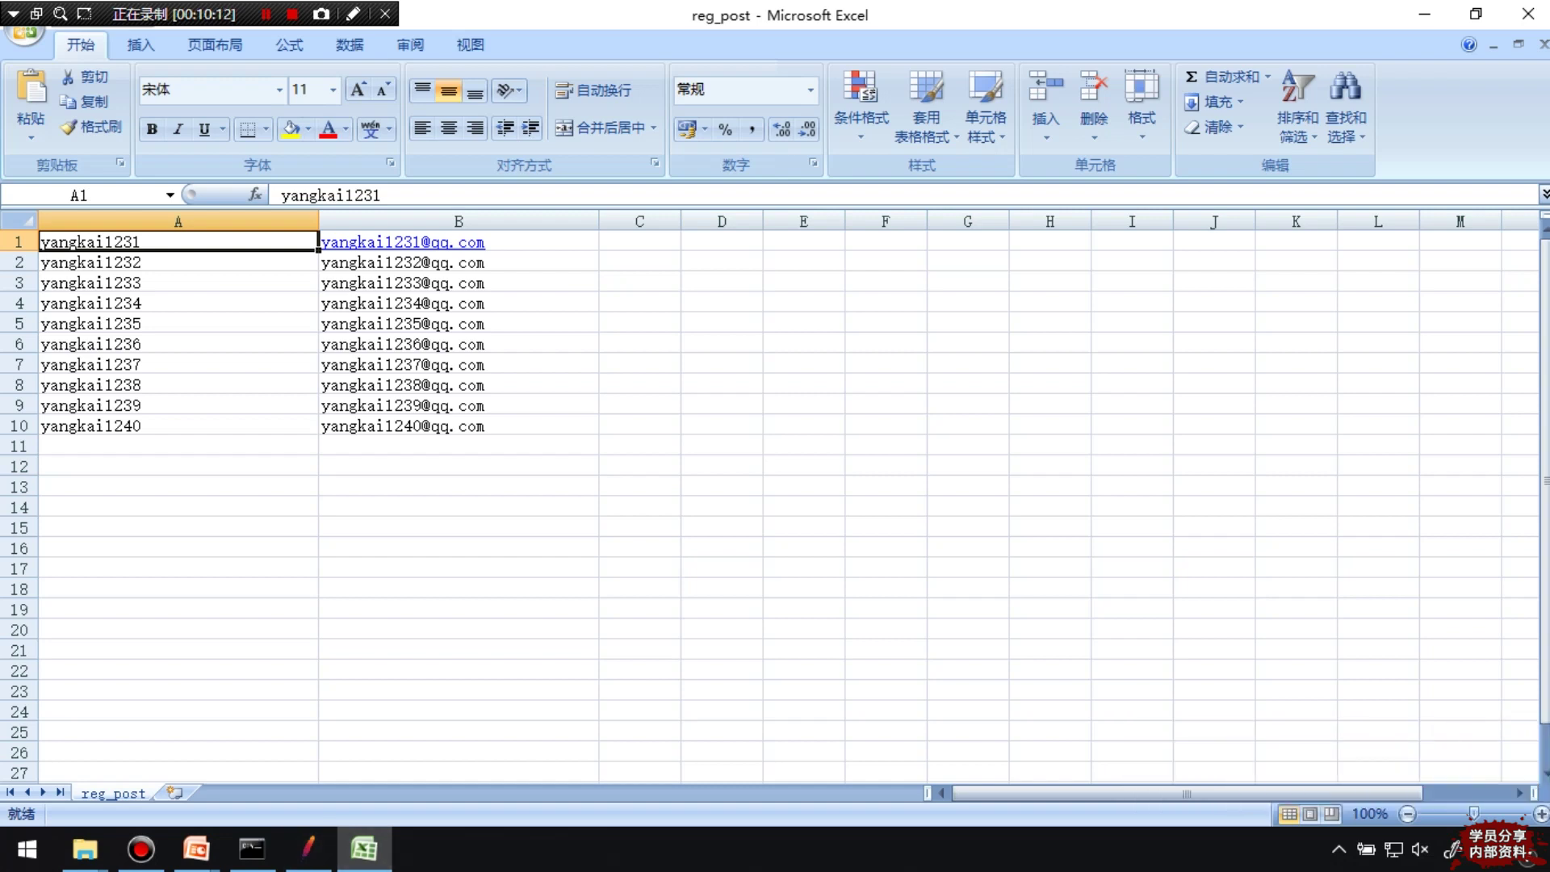
left_click(307, 848)
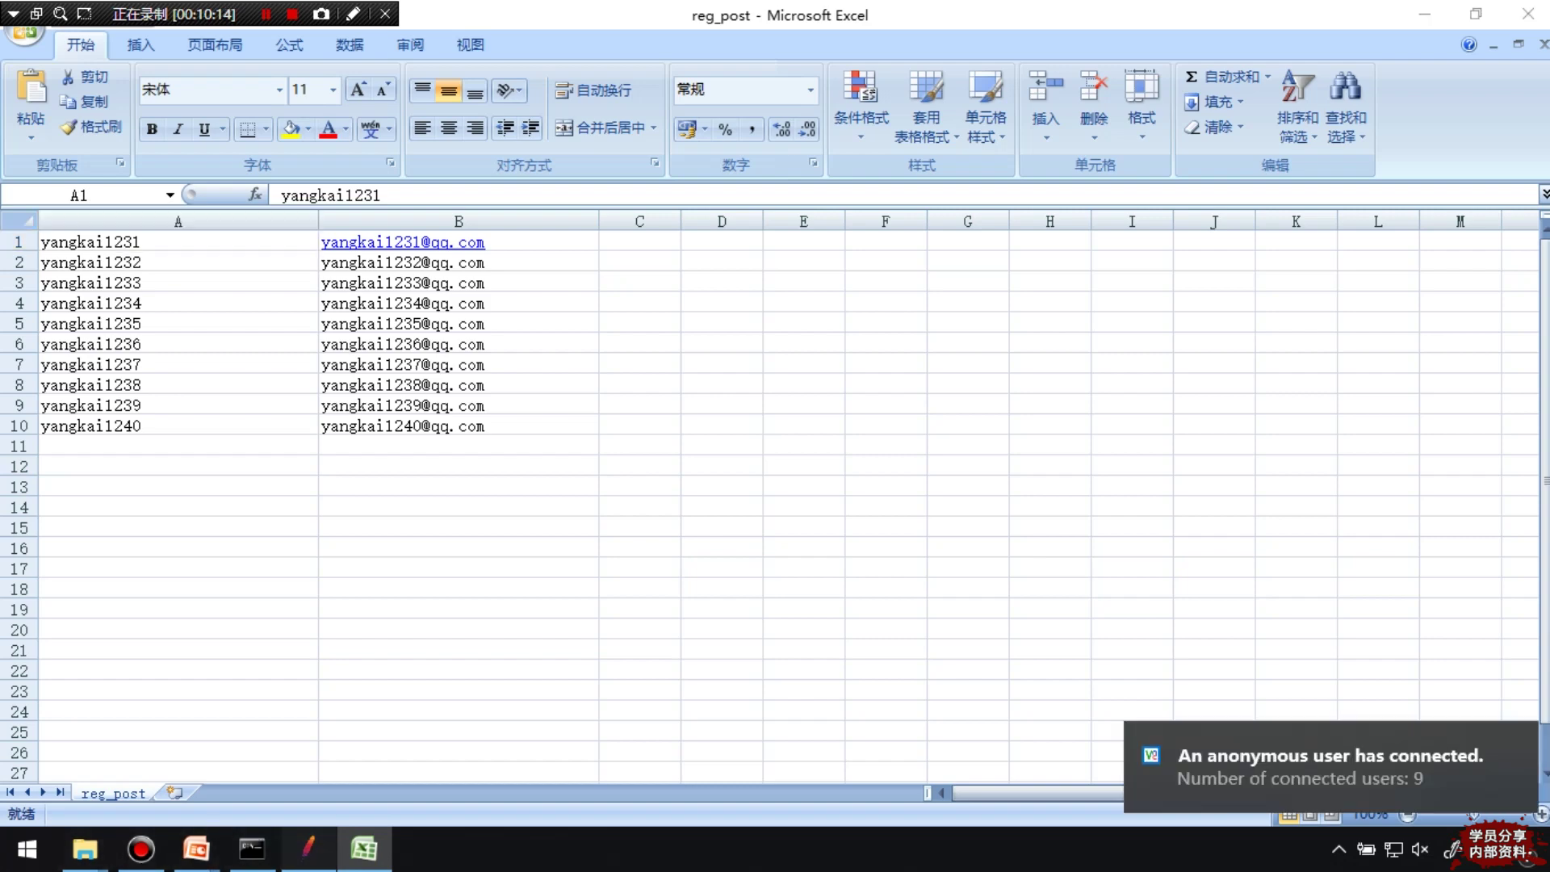
left_click(252, 207)
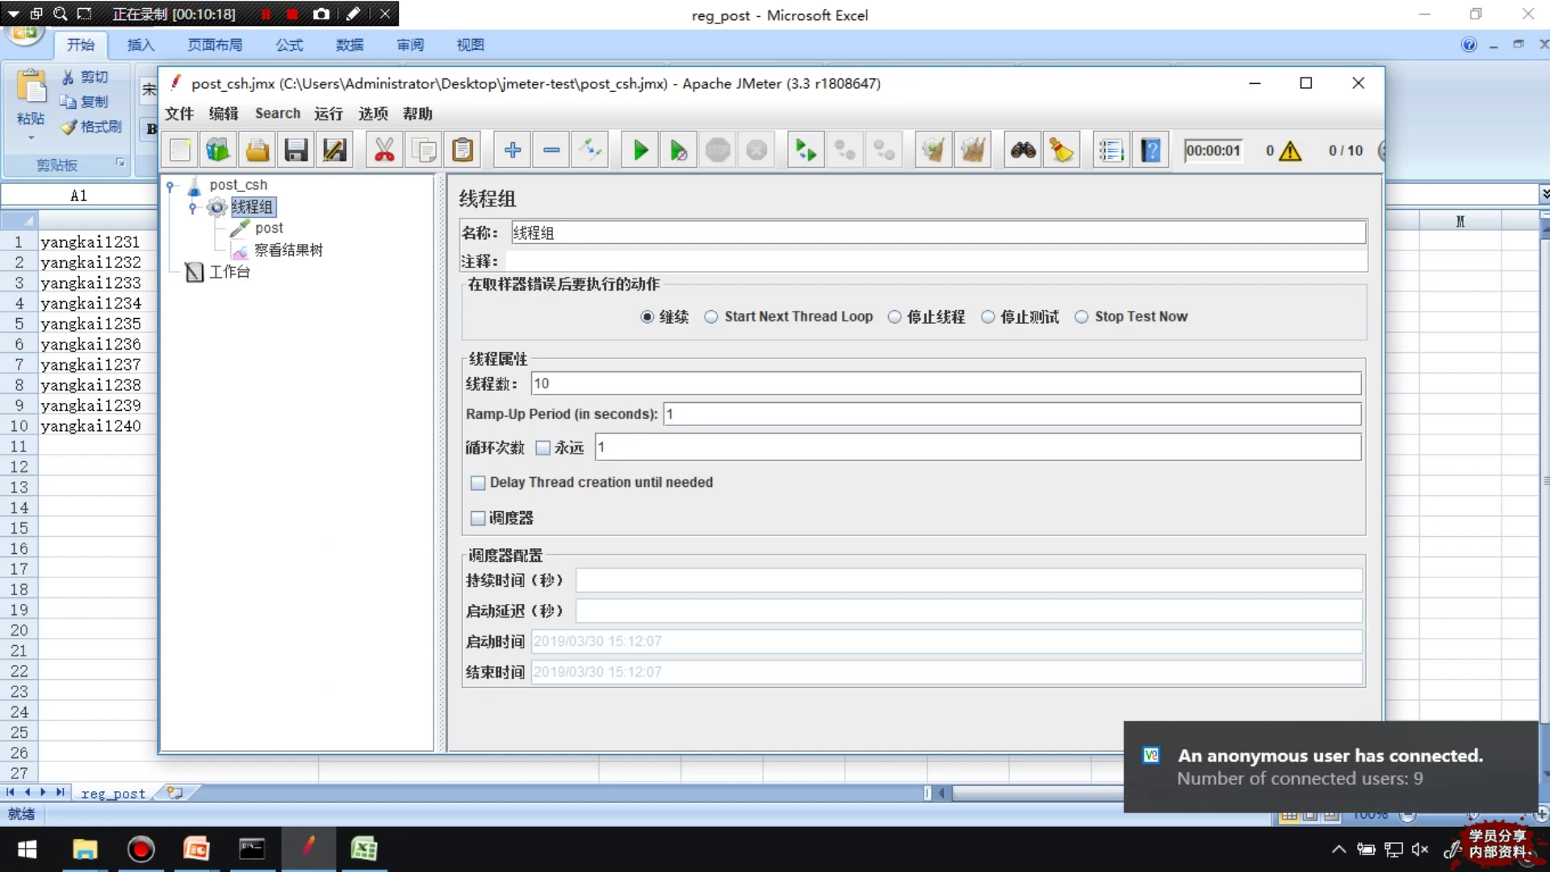
left_click(604, 447)
left_click(549, 383)
left_click(603, 446)
double_click(541, 383)
left_click(549, 384)
Reselect the thread group and start the 10-thread test run with Ctrl+R
left_click(269, 228)
left_click(288, 249)
left_click(269, 228)
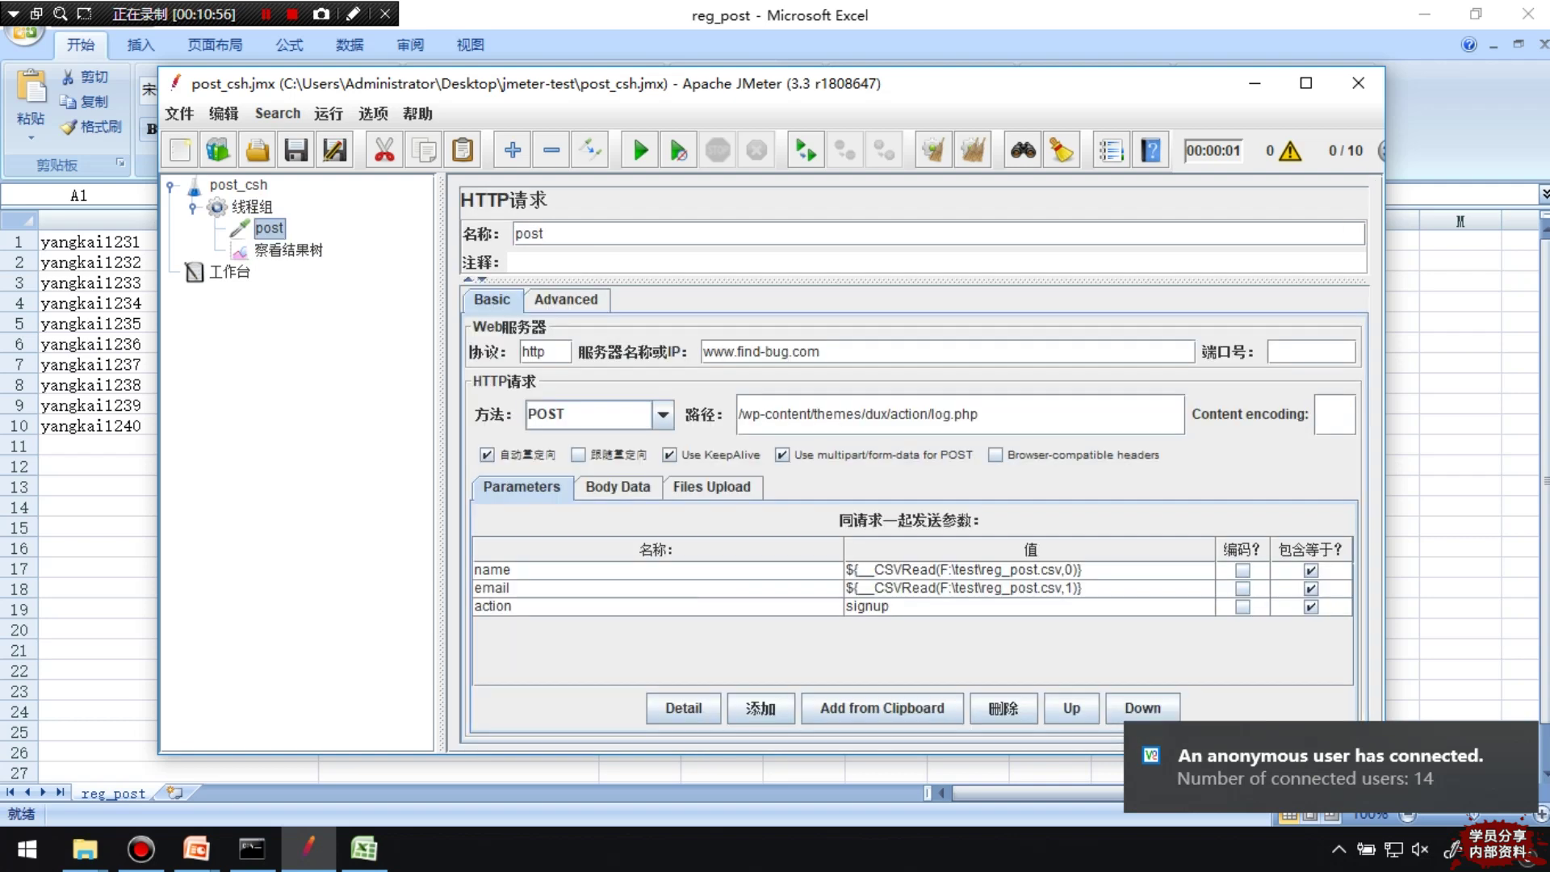
key("alt+Tab")
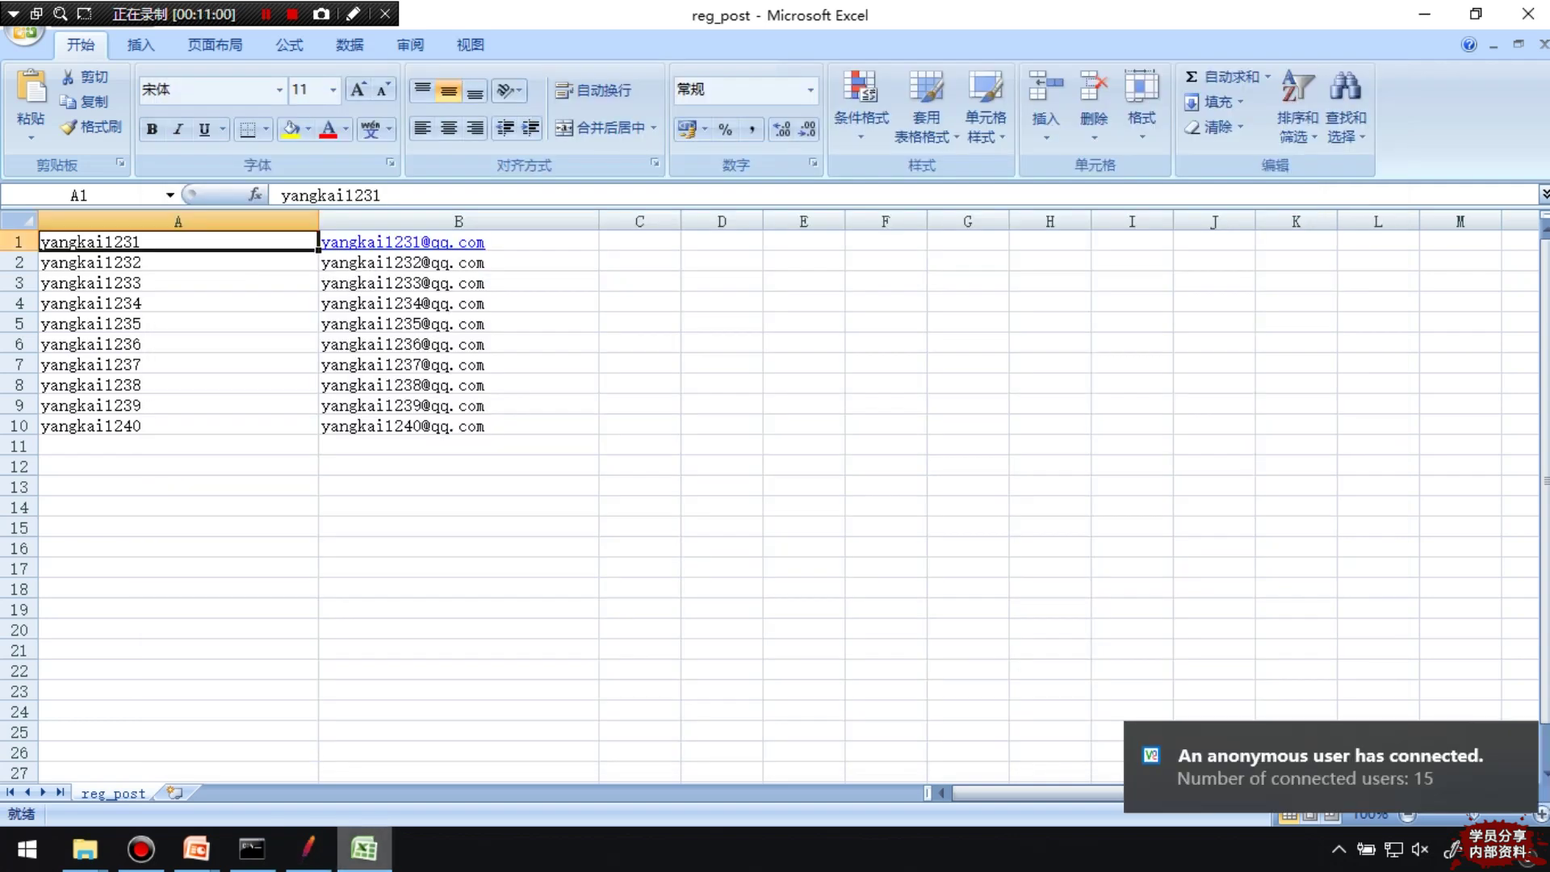
key("alt+Tab")
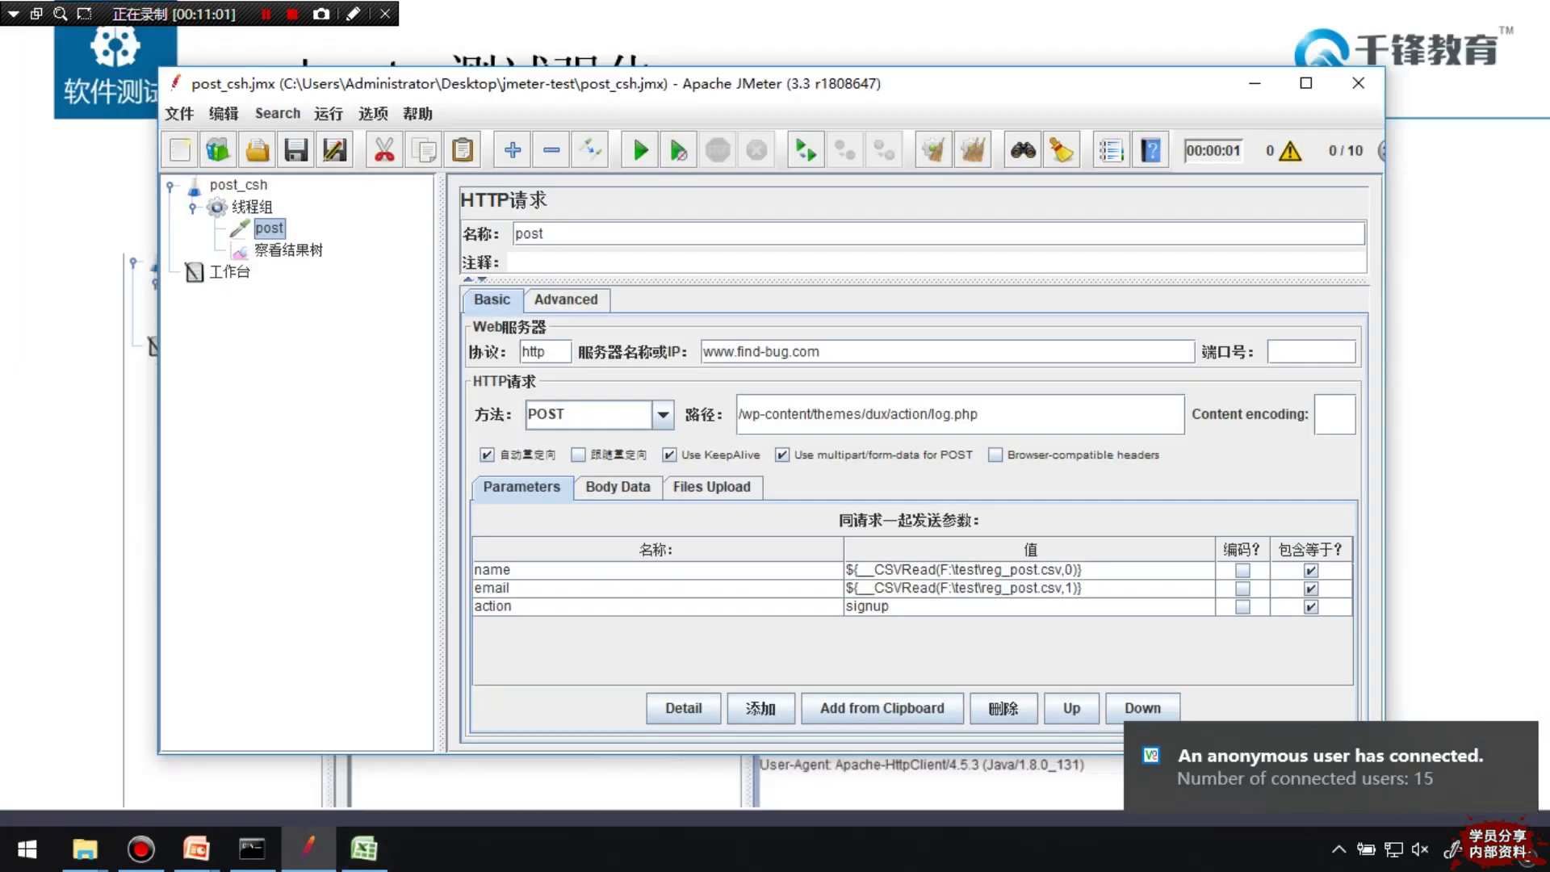
left_click(252, 206)
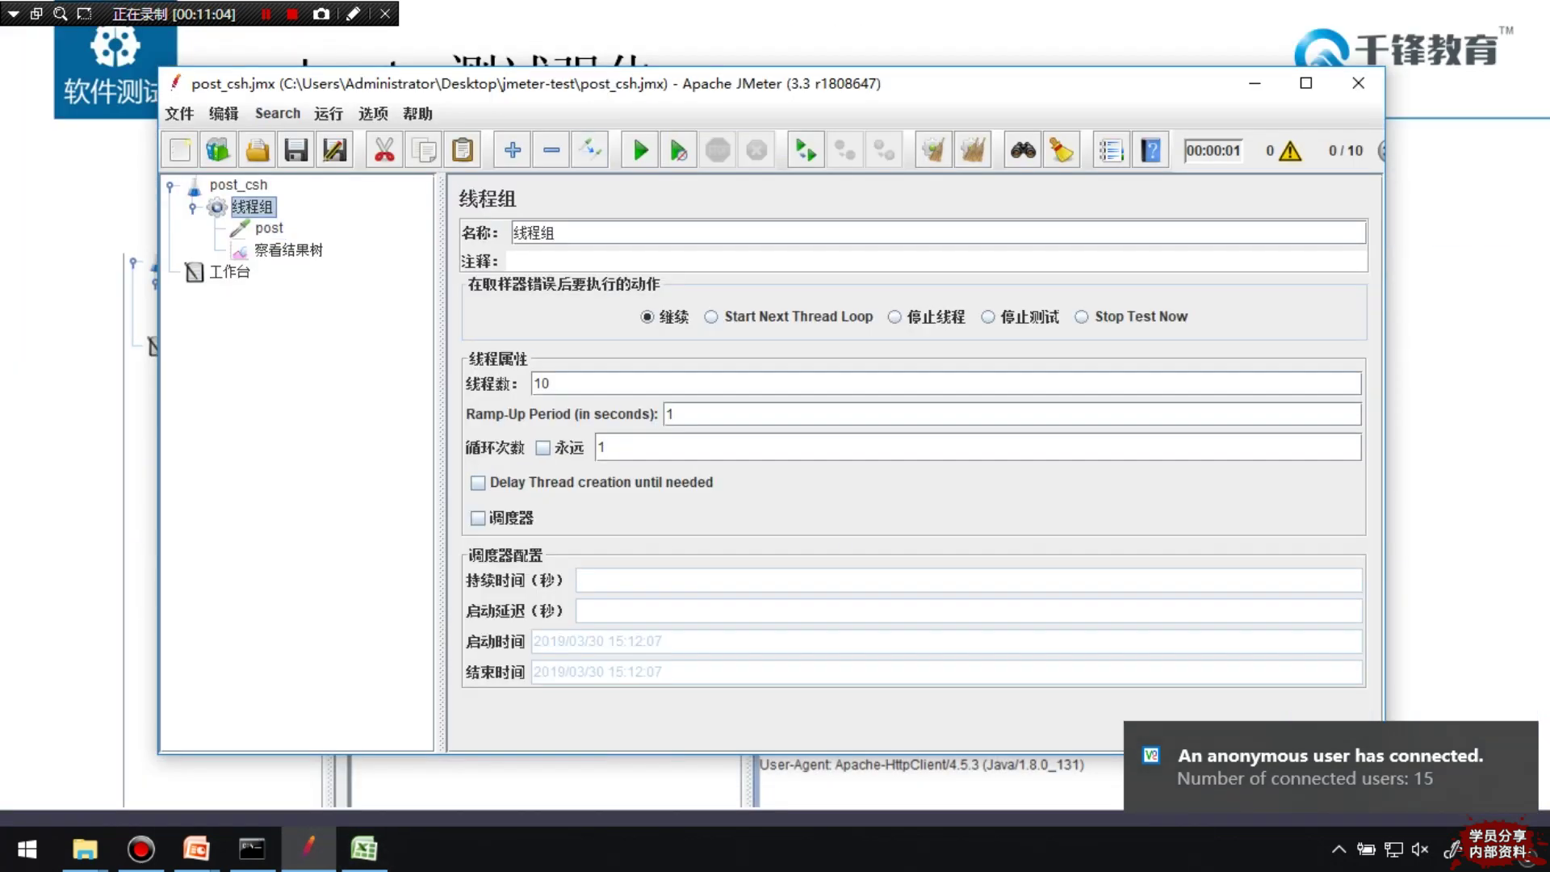
key("ctrl+r")
left_click_drag(1384, 404, 1483, 404)
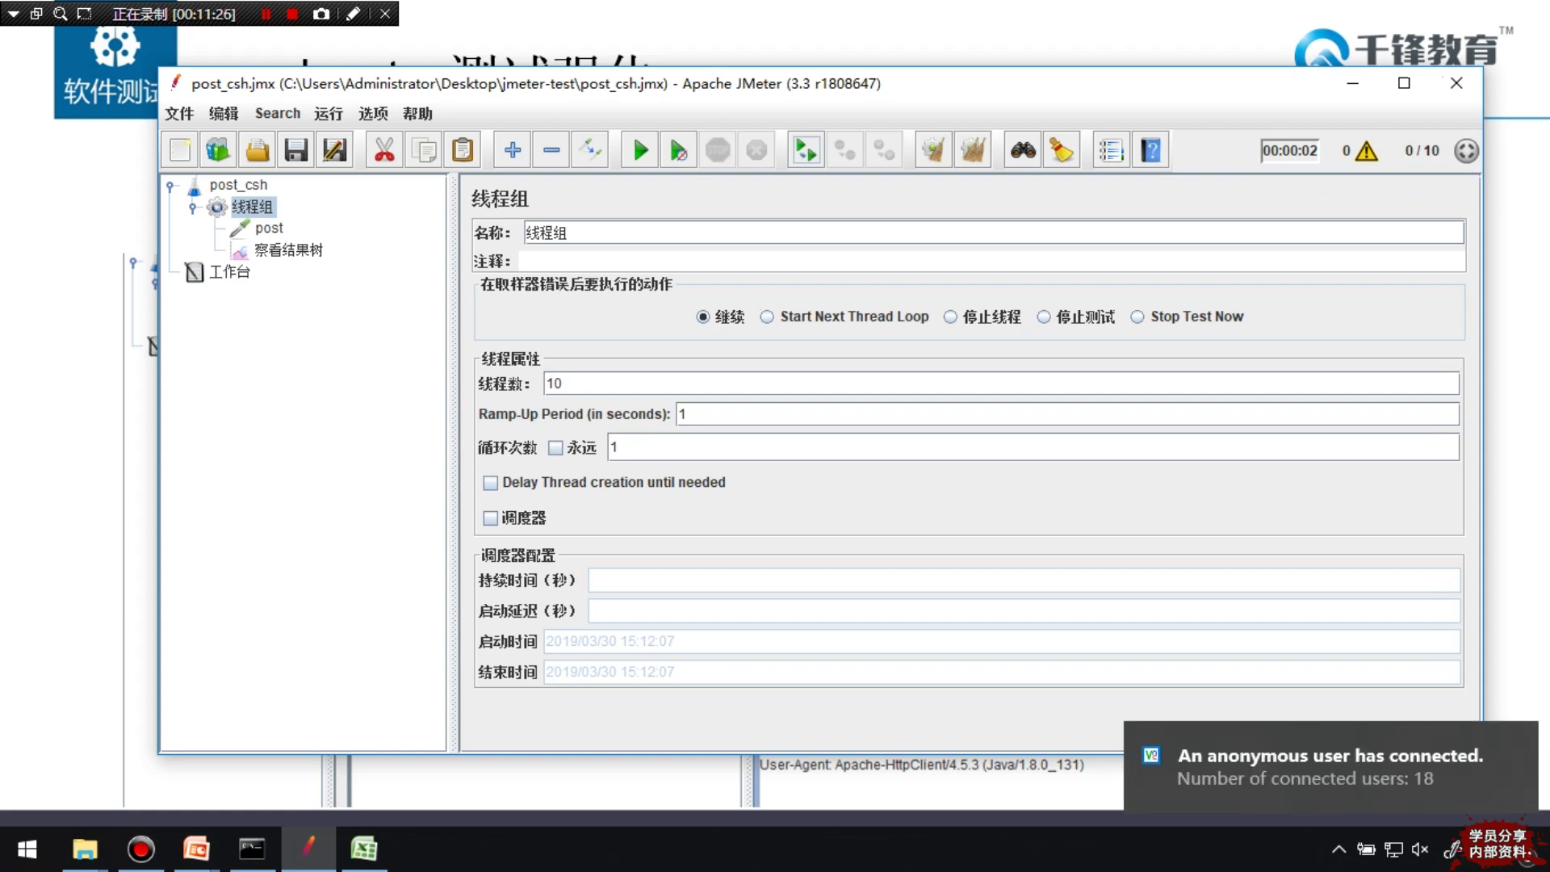
Step through the ten post samples' request data to confirm each sent a CSV name and email
left_click(288, 249)
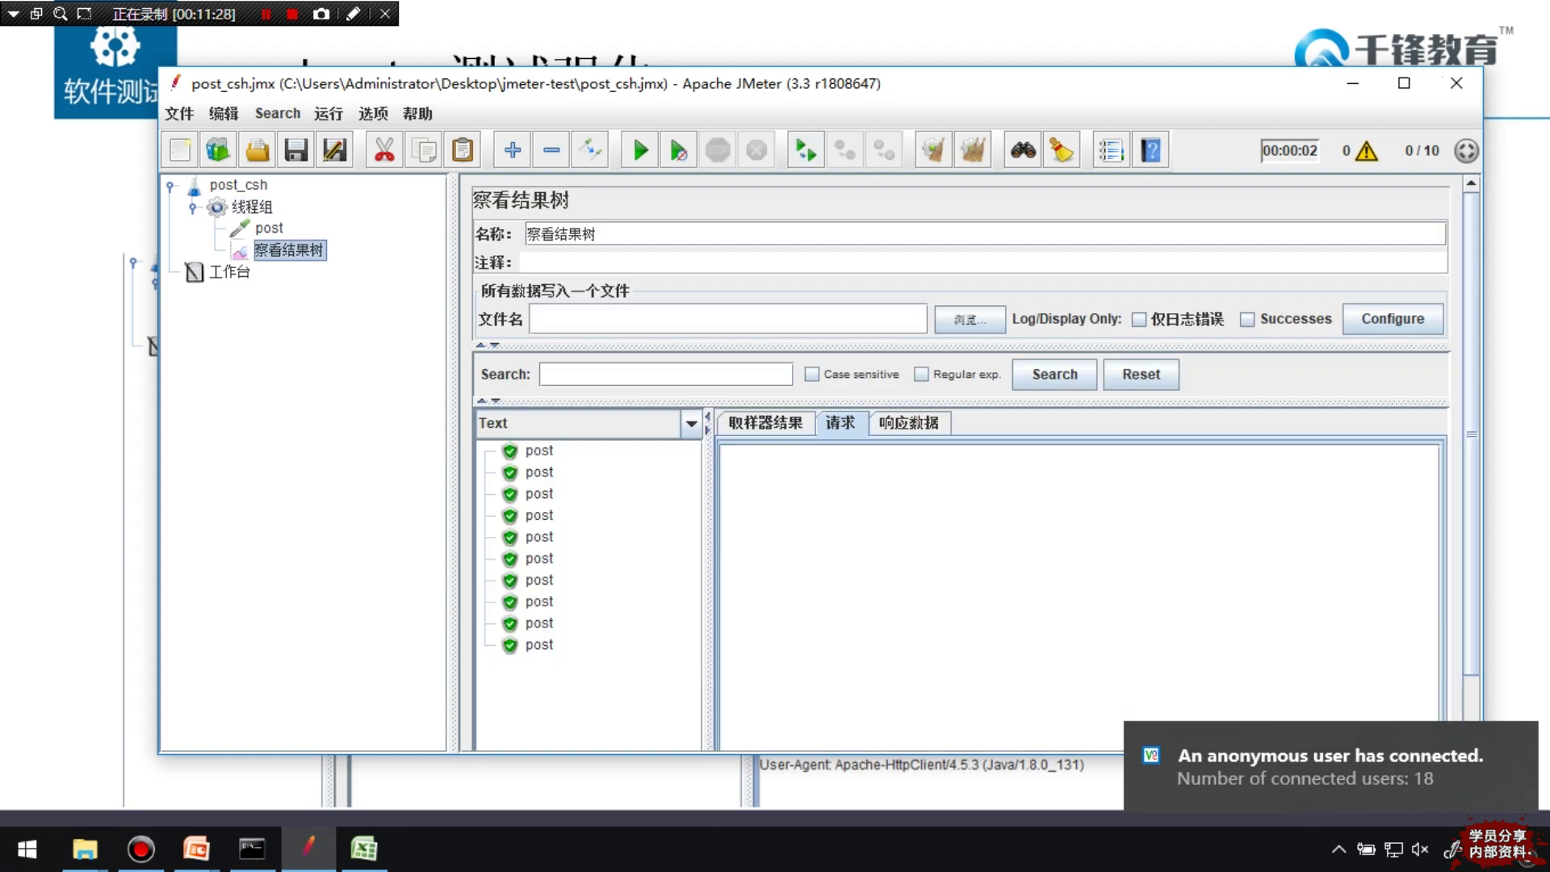
left_click(539, 494)
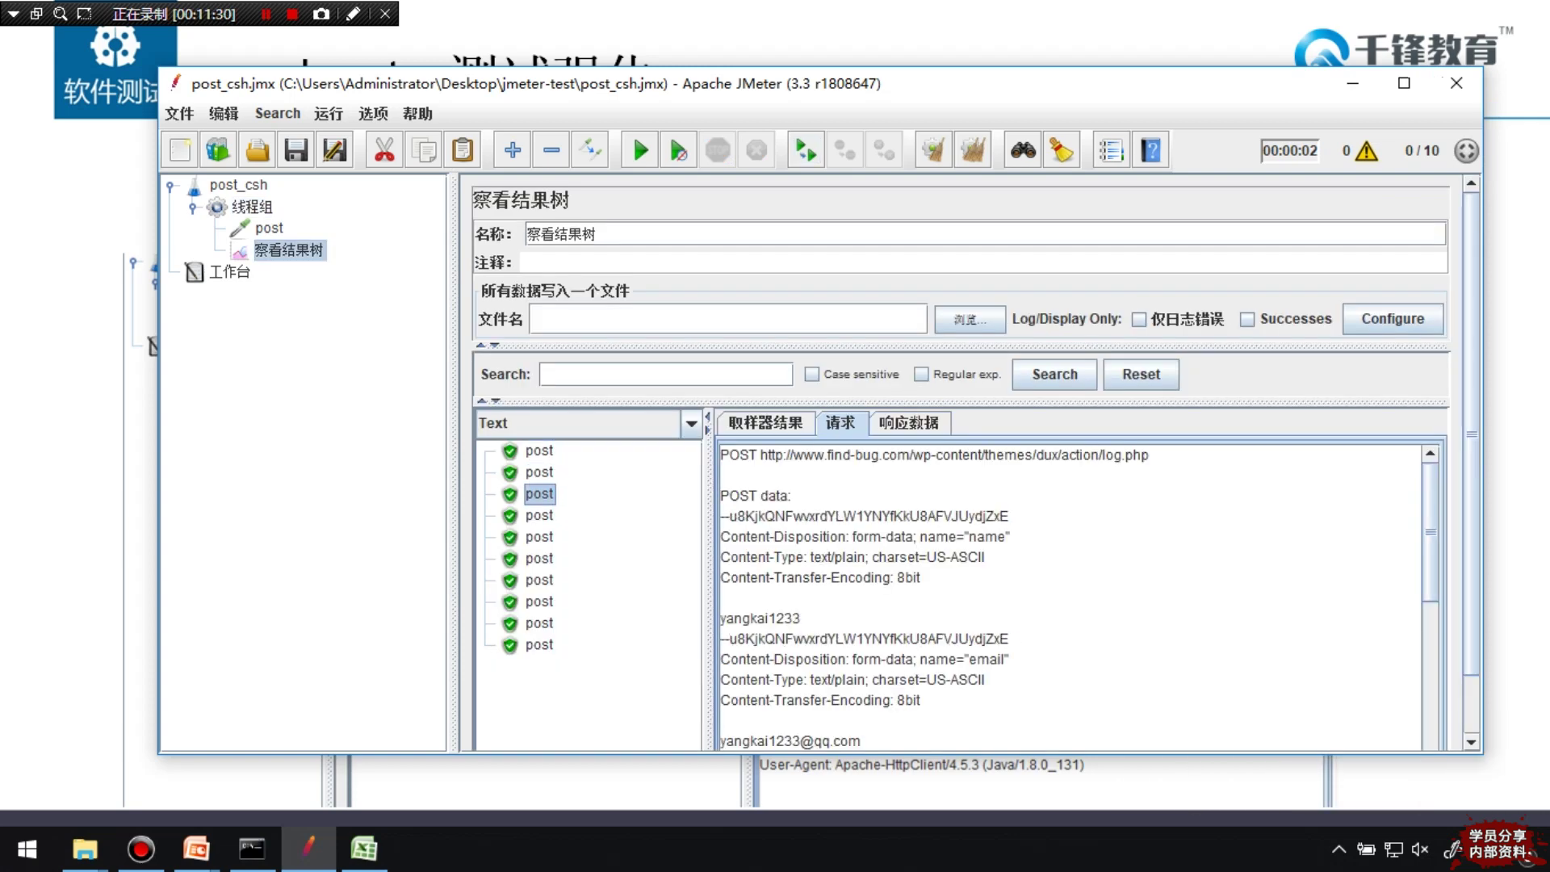
key("Up")
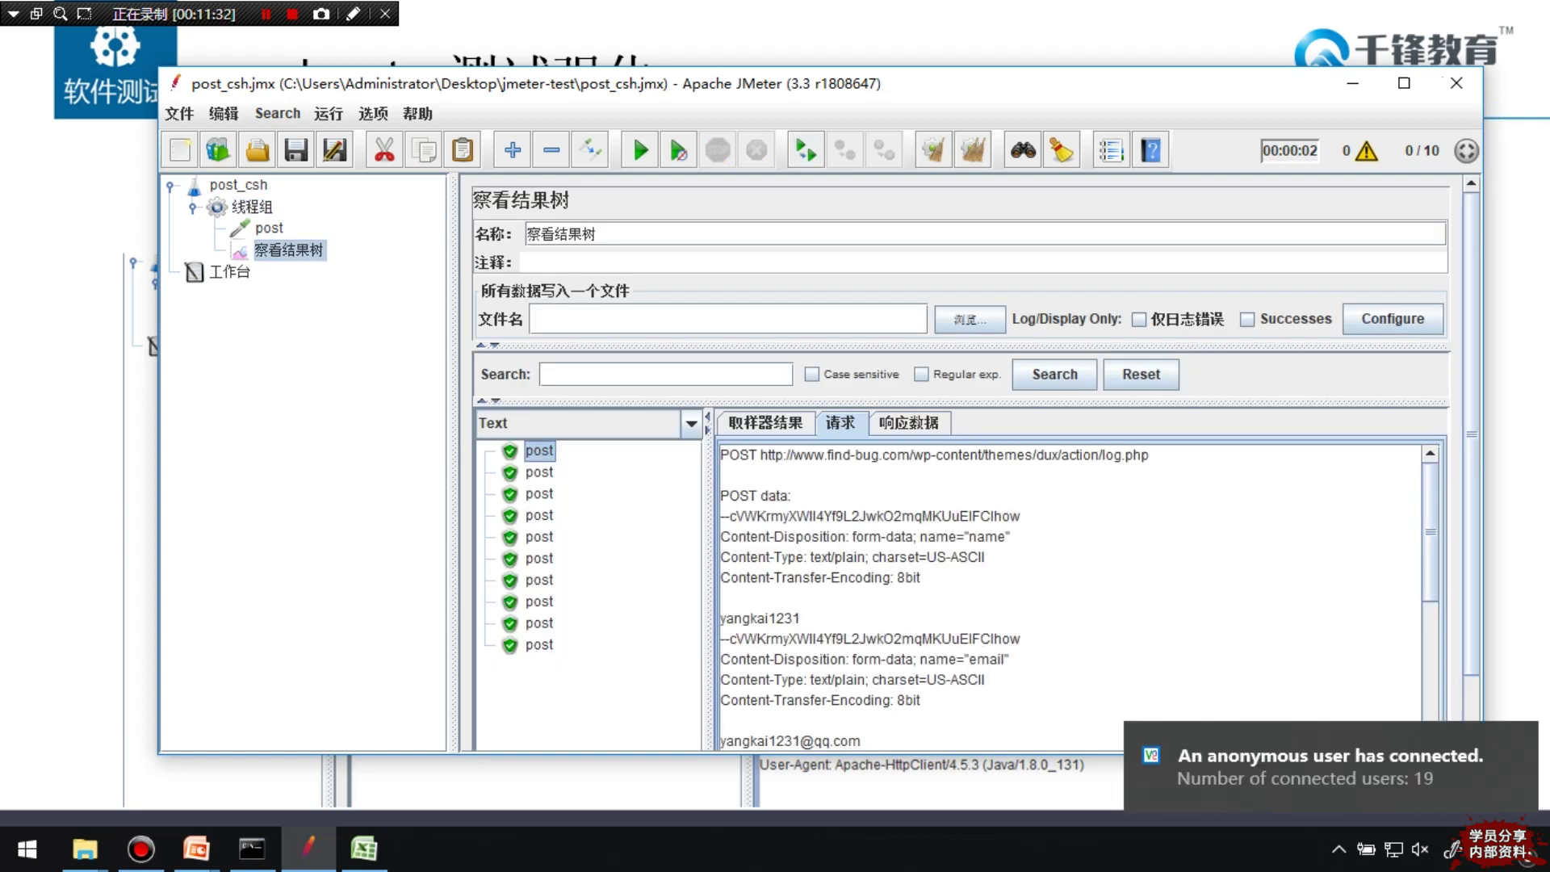
key("Up")
key("Down")
key("Down")
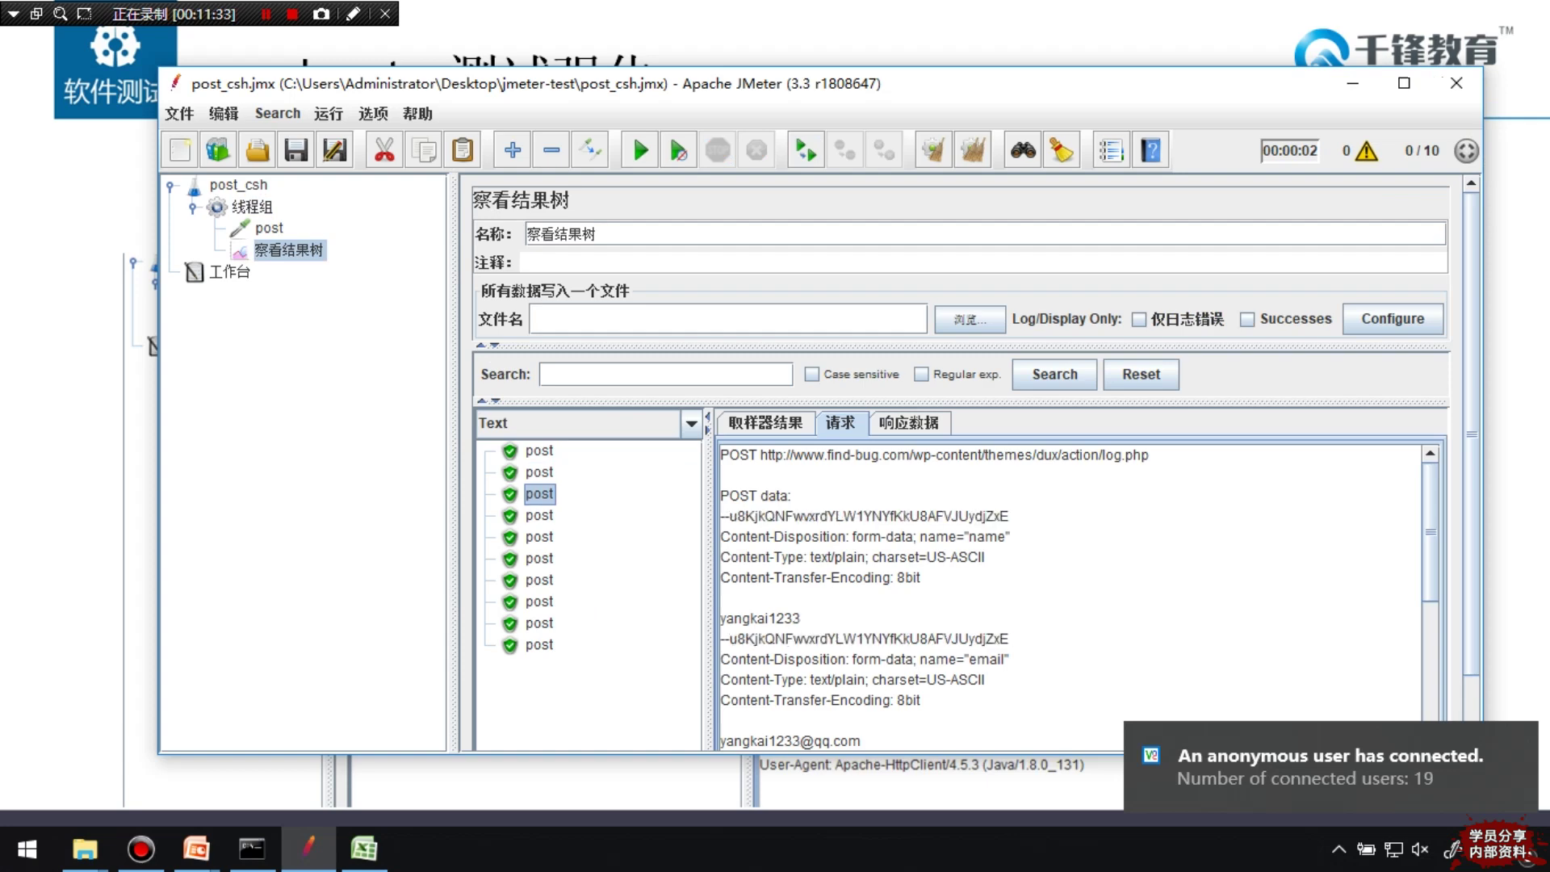
key("Down")
key("Down")
key("Down")
key("Down")
key("Down")
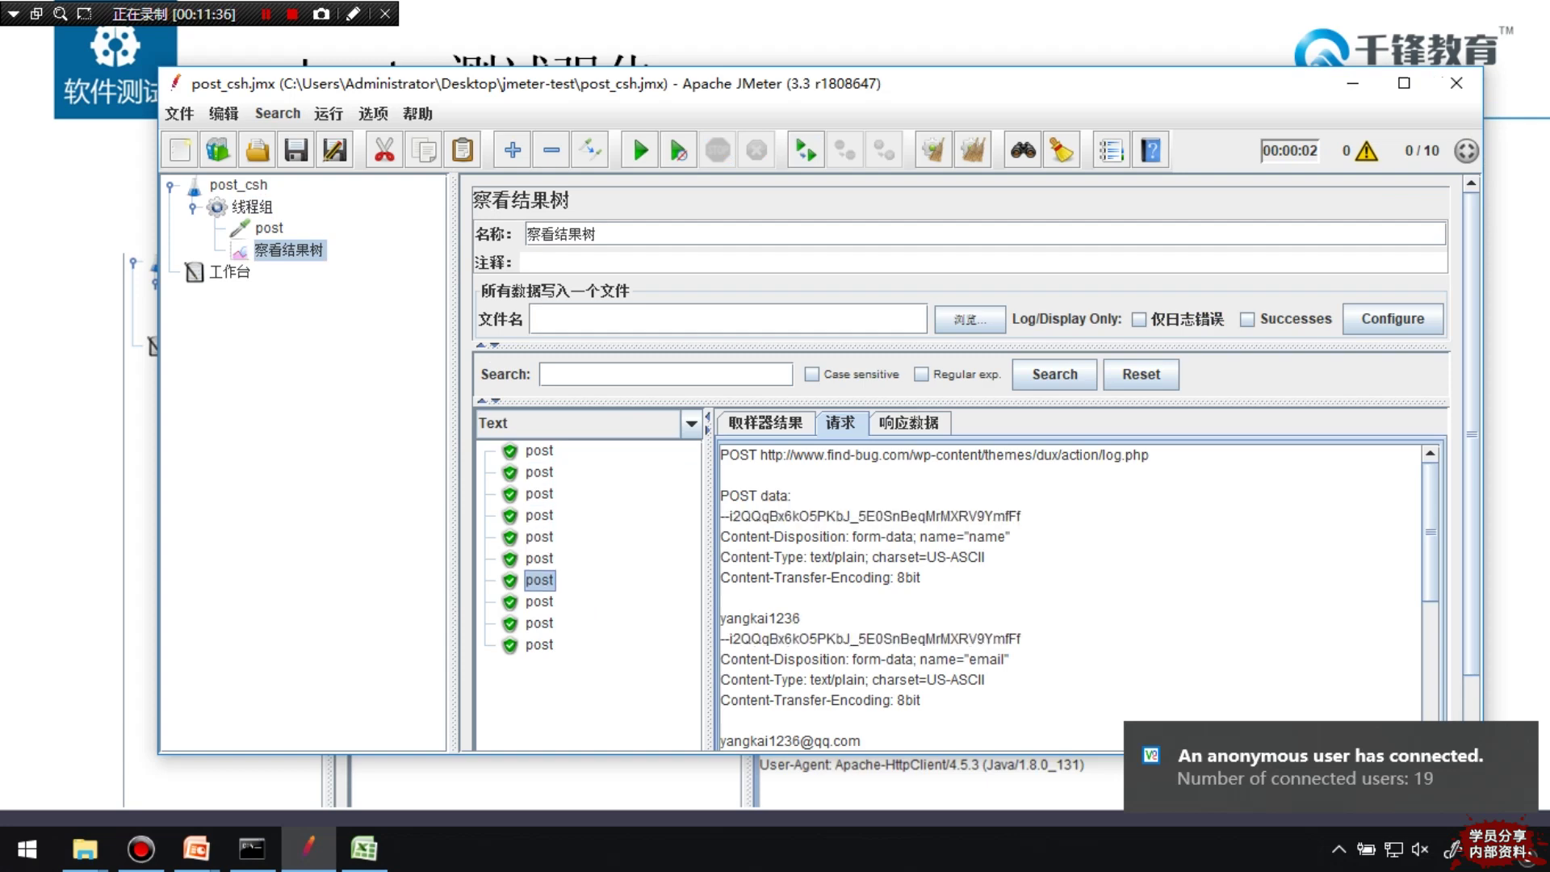
key("Up")
key("Down")
key("Down")
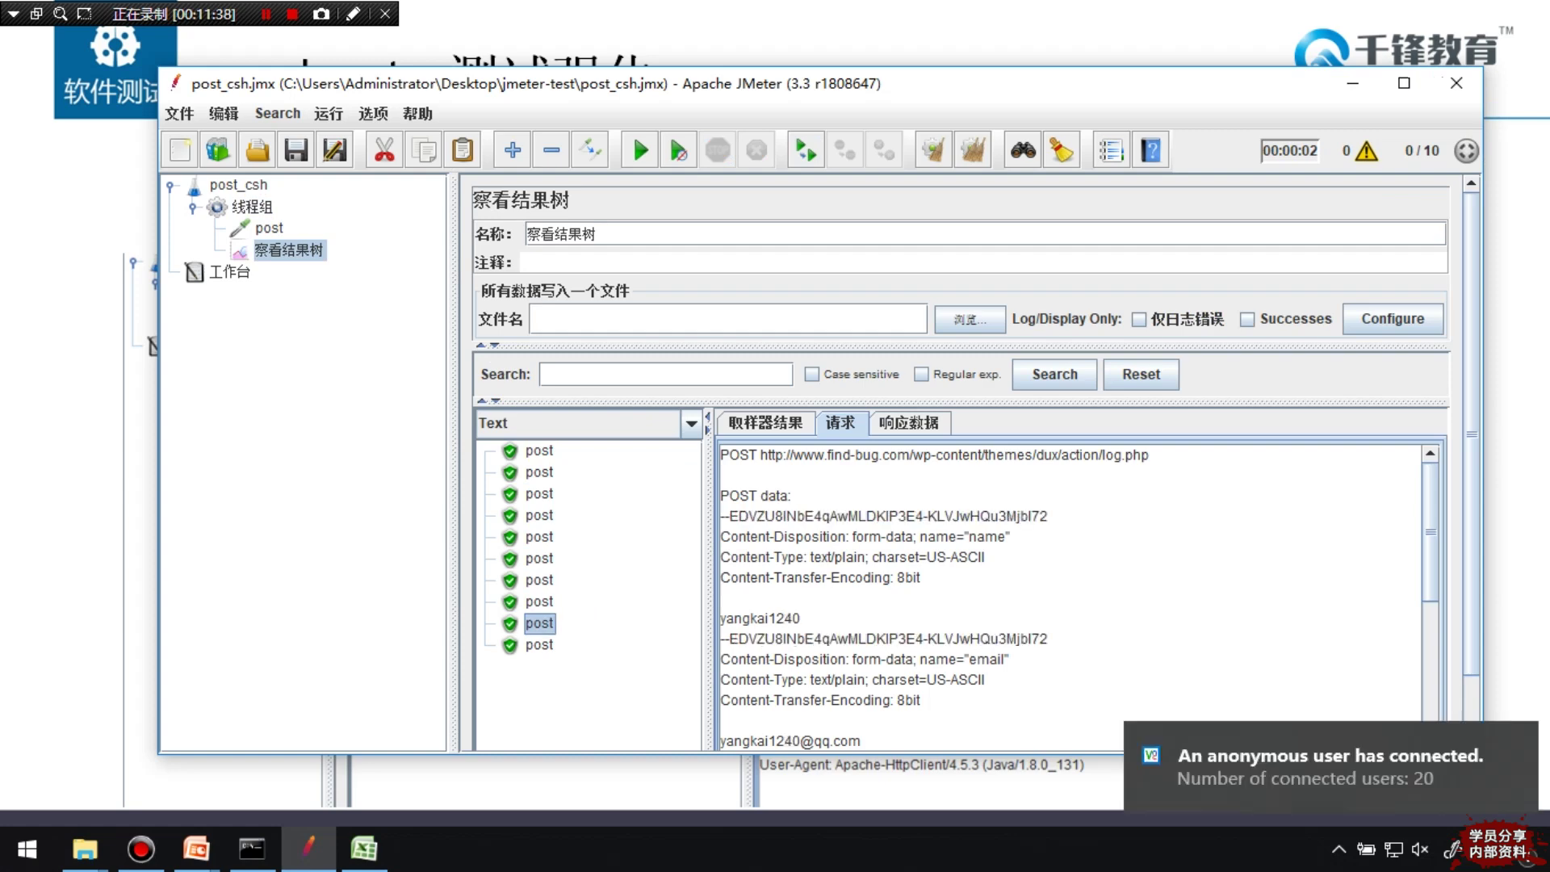
key("Up")
key("Down")
key("Down")
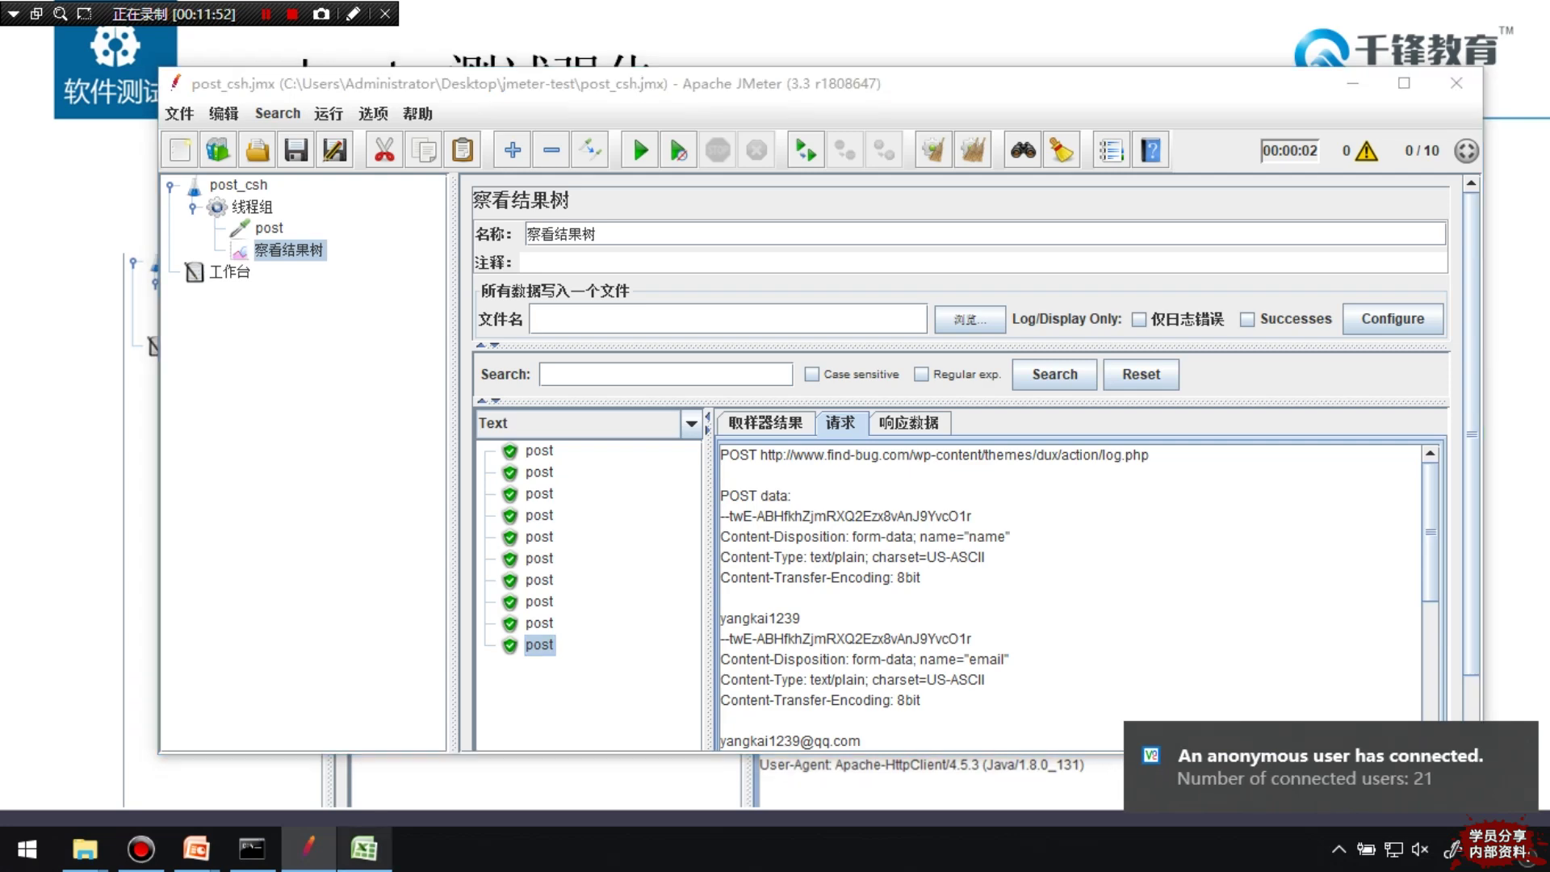
key("alt+Tab")
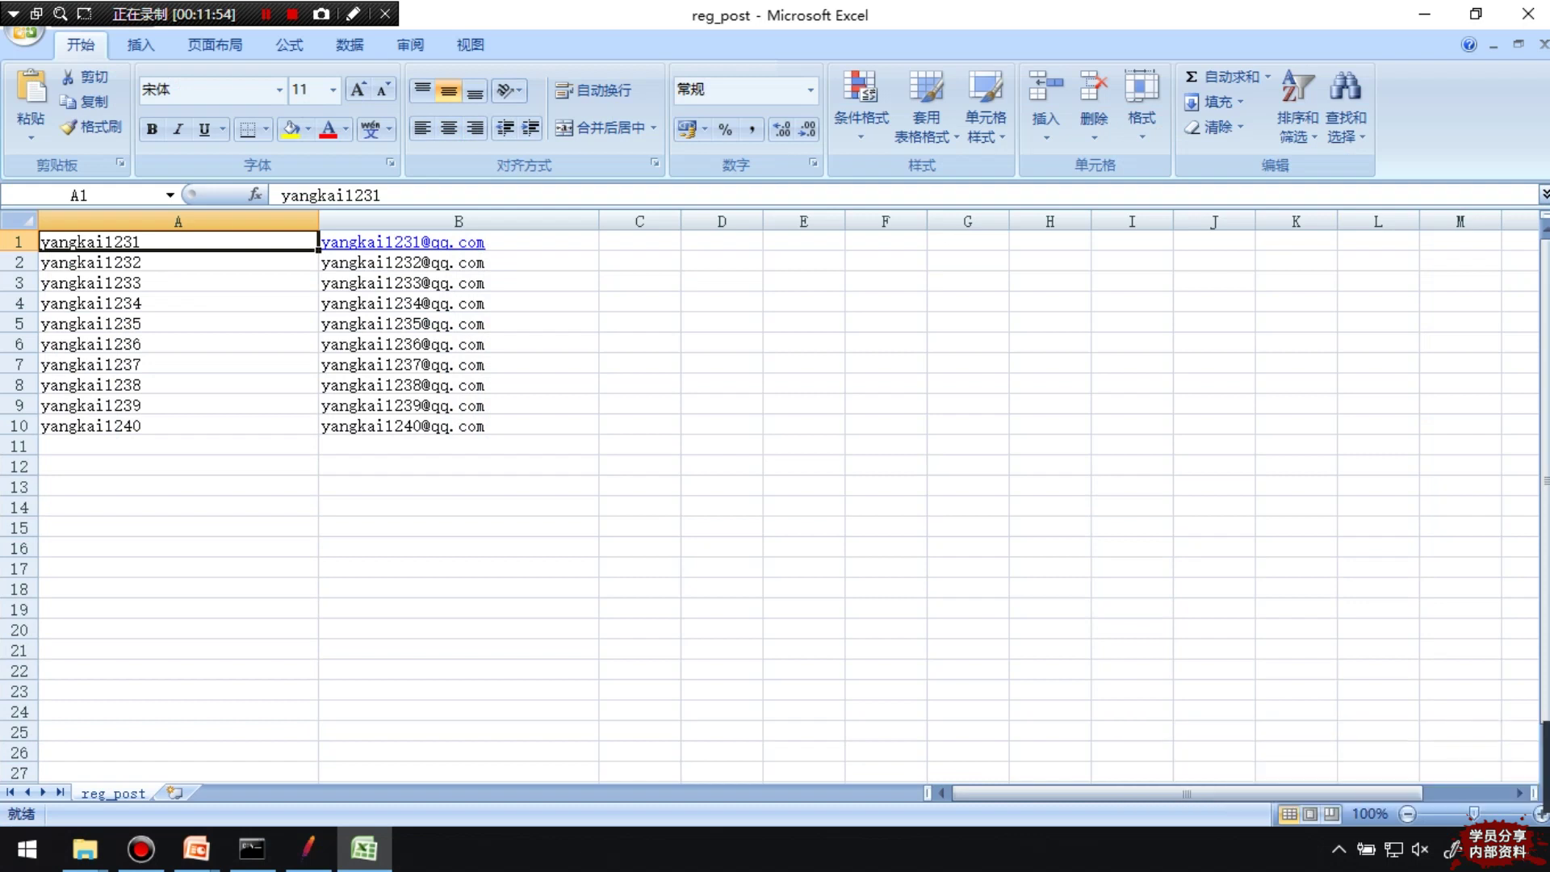
Fill rows A1:B10 down to row 2097, save reg_post as CSV, and return to JMeter
left_click_drag(318, 251, 323, 638)
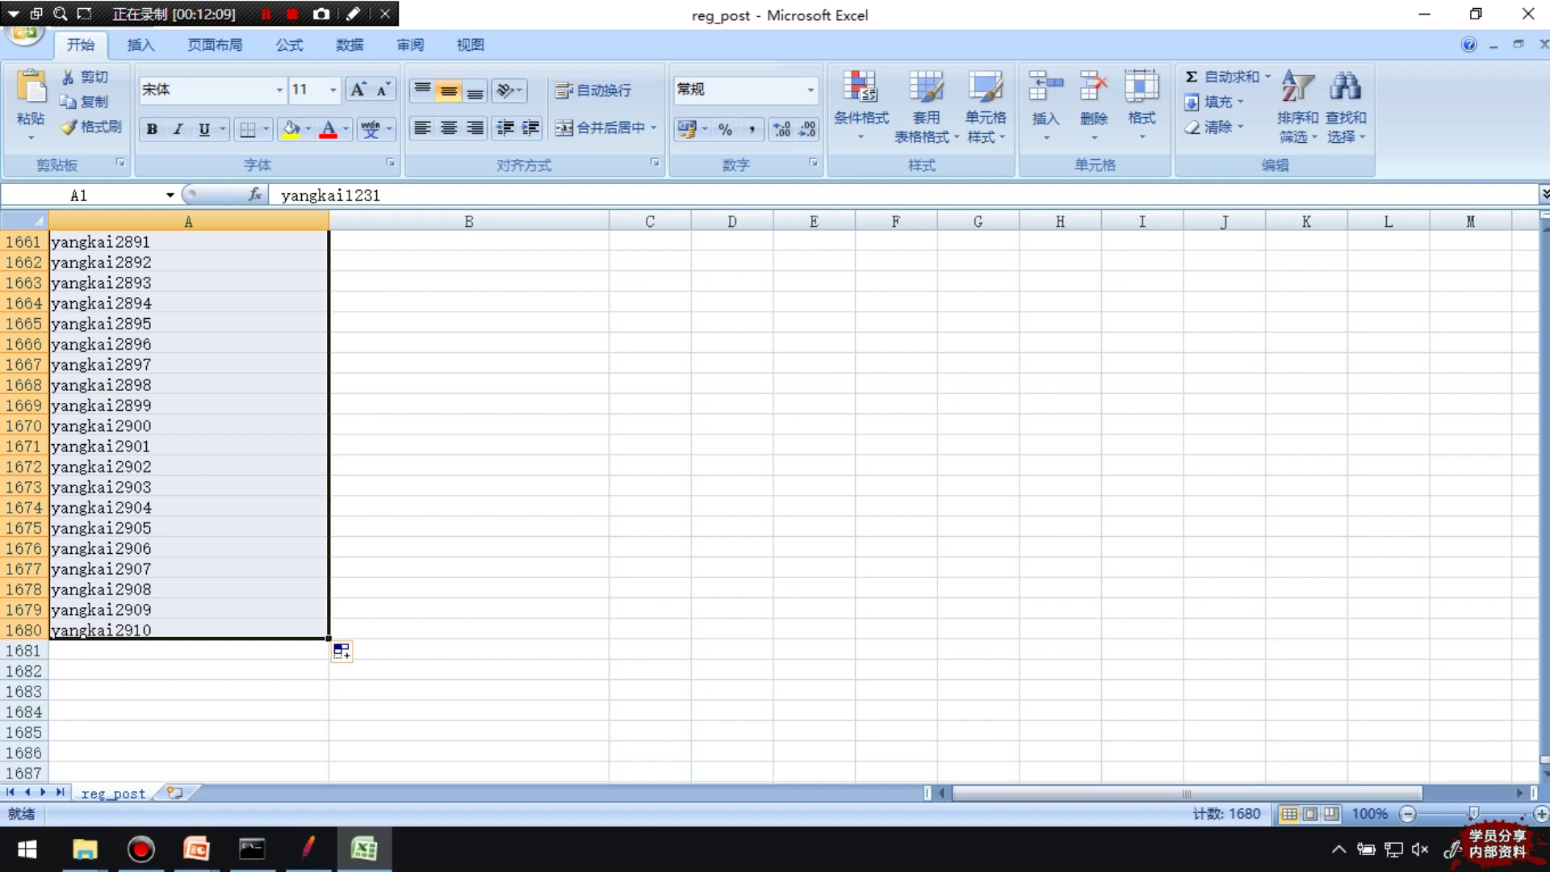
key("ctrl+z")
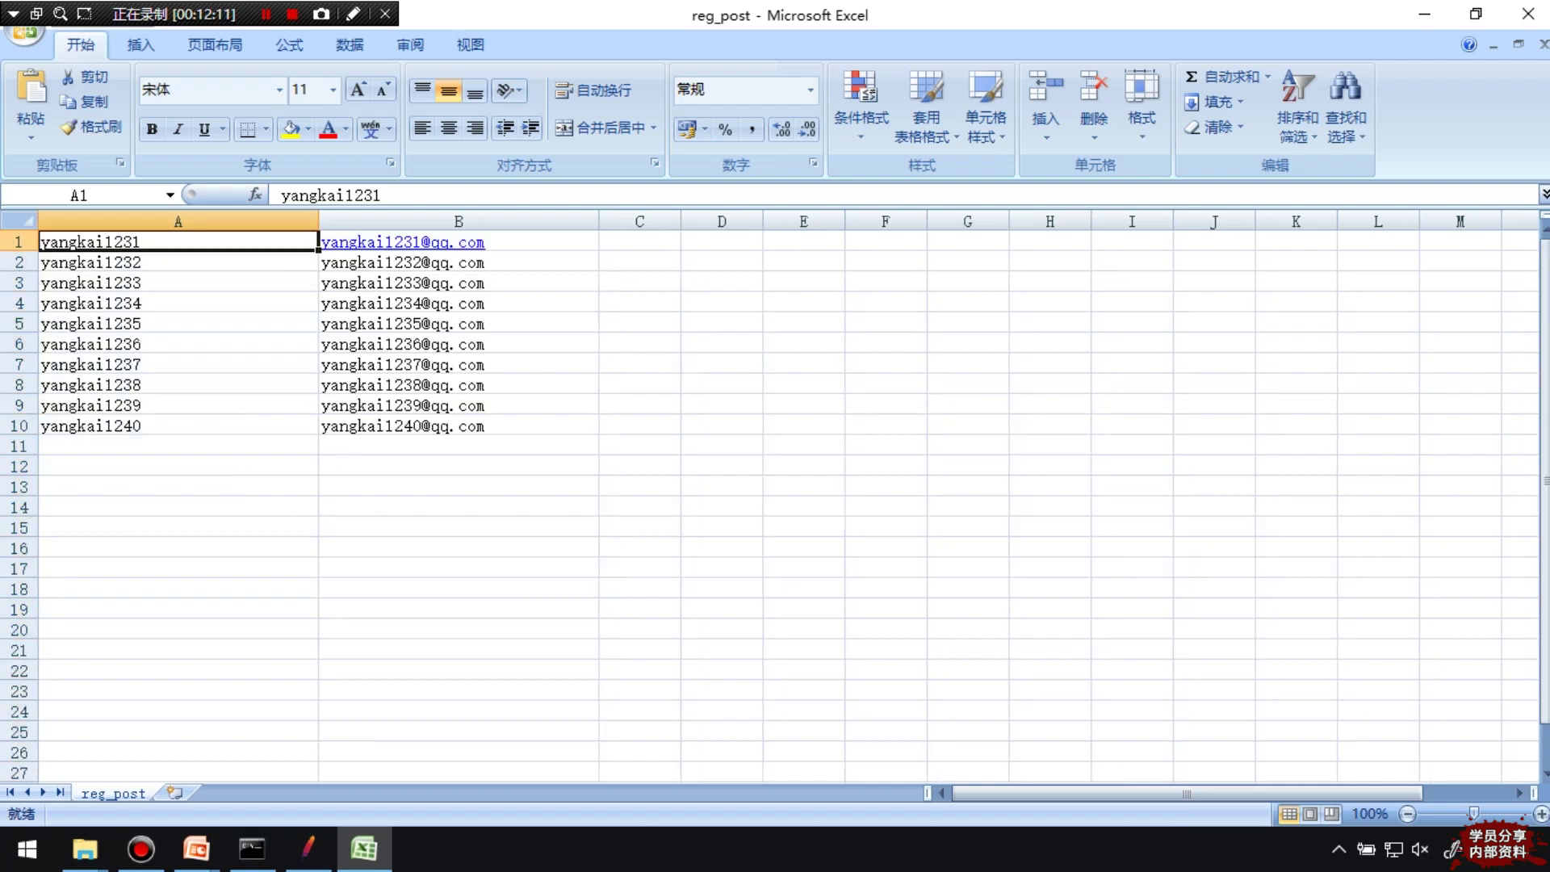
left_click_drag(177, 241, 458, 426)
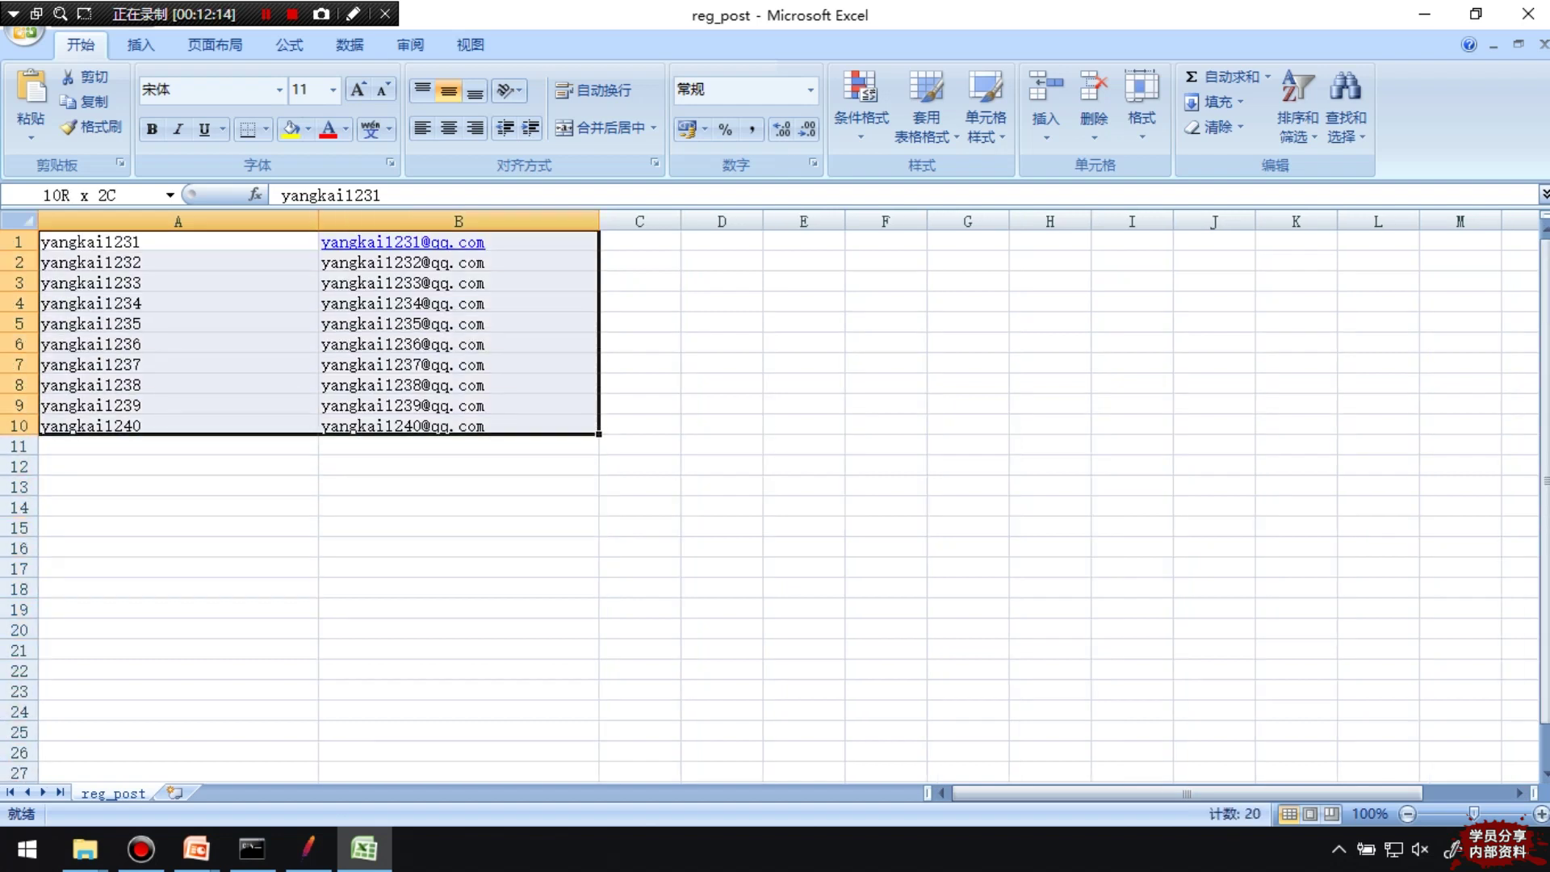
left_click_drag(599, 434, 599, 762)
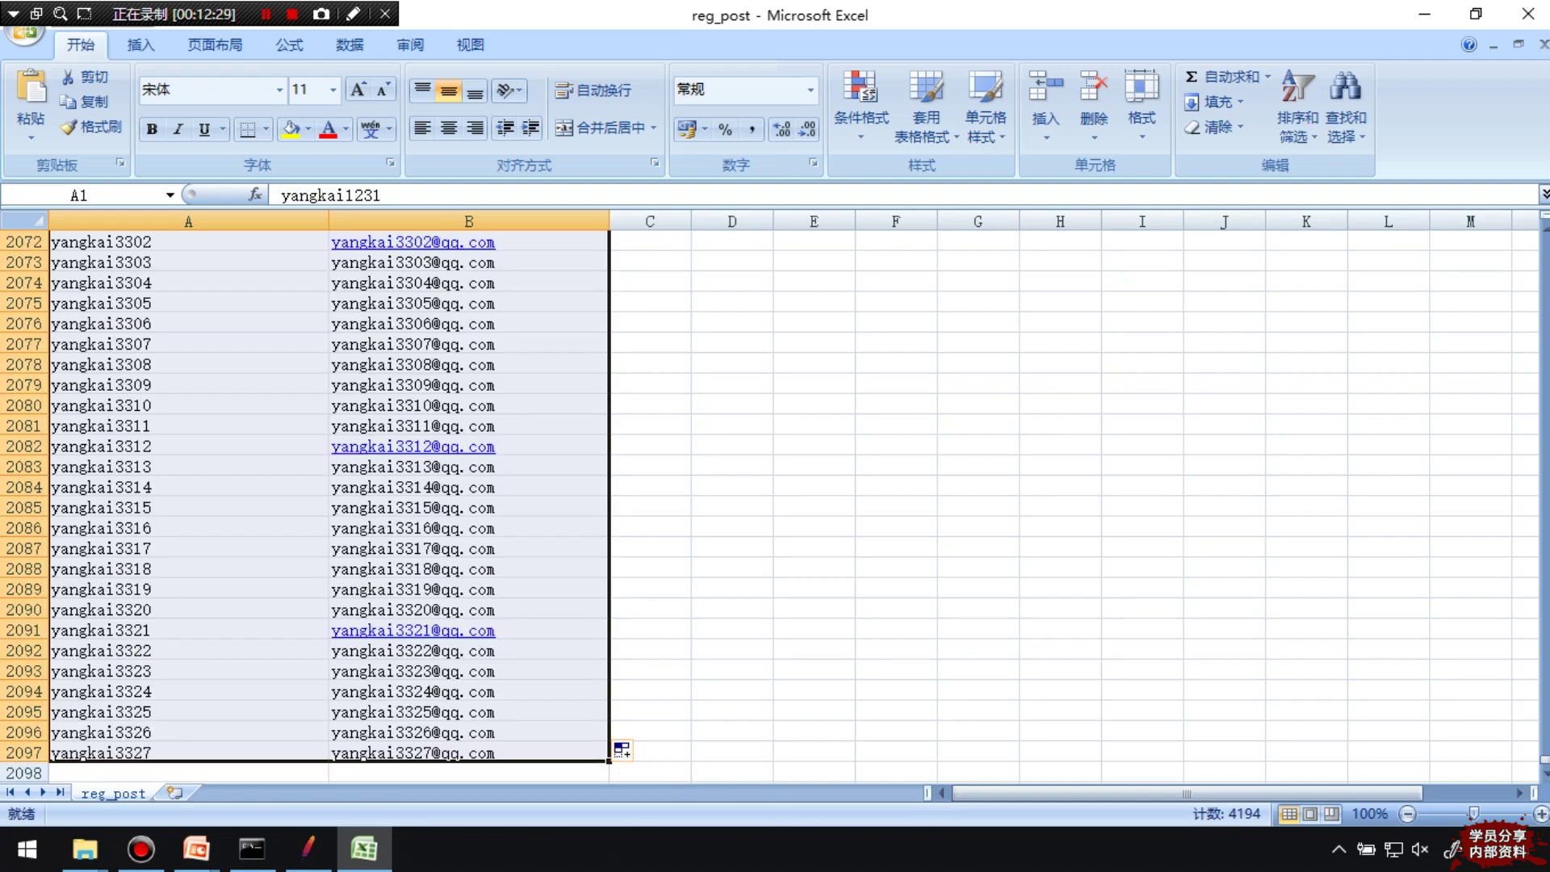
left_click(650, 711)
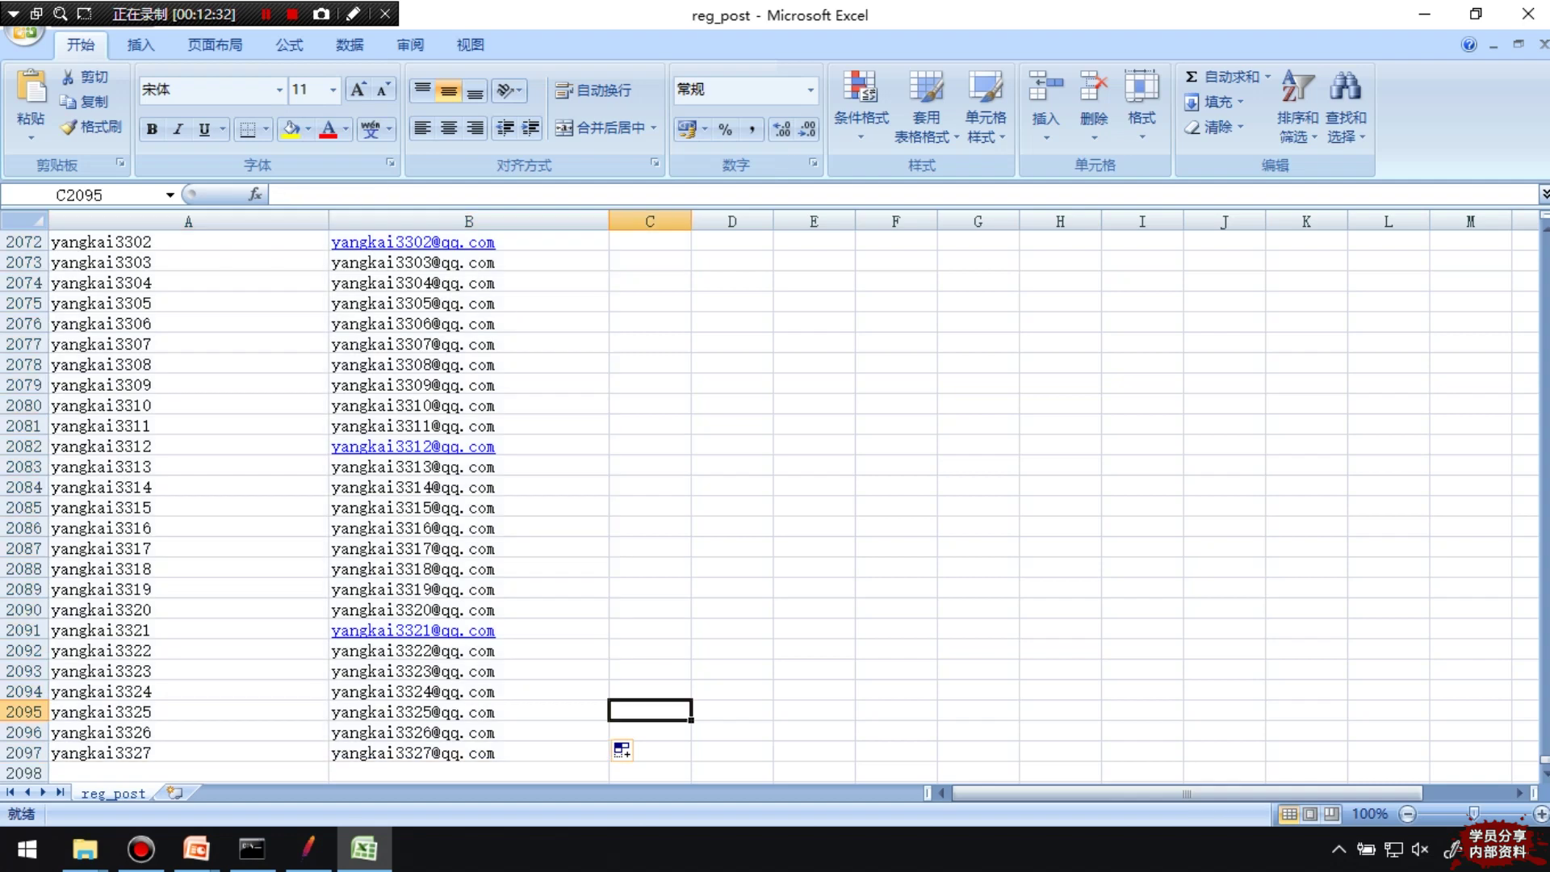
key("ctrl+s")
key("Return")
left_click(306, 848)
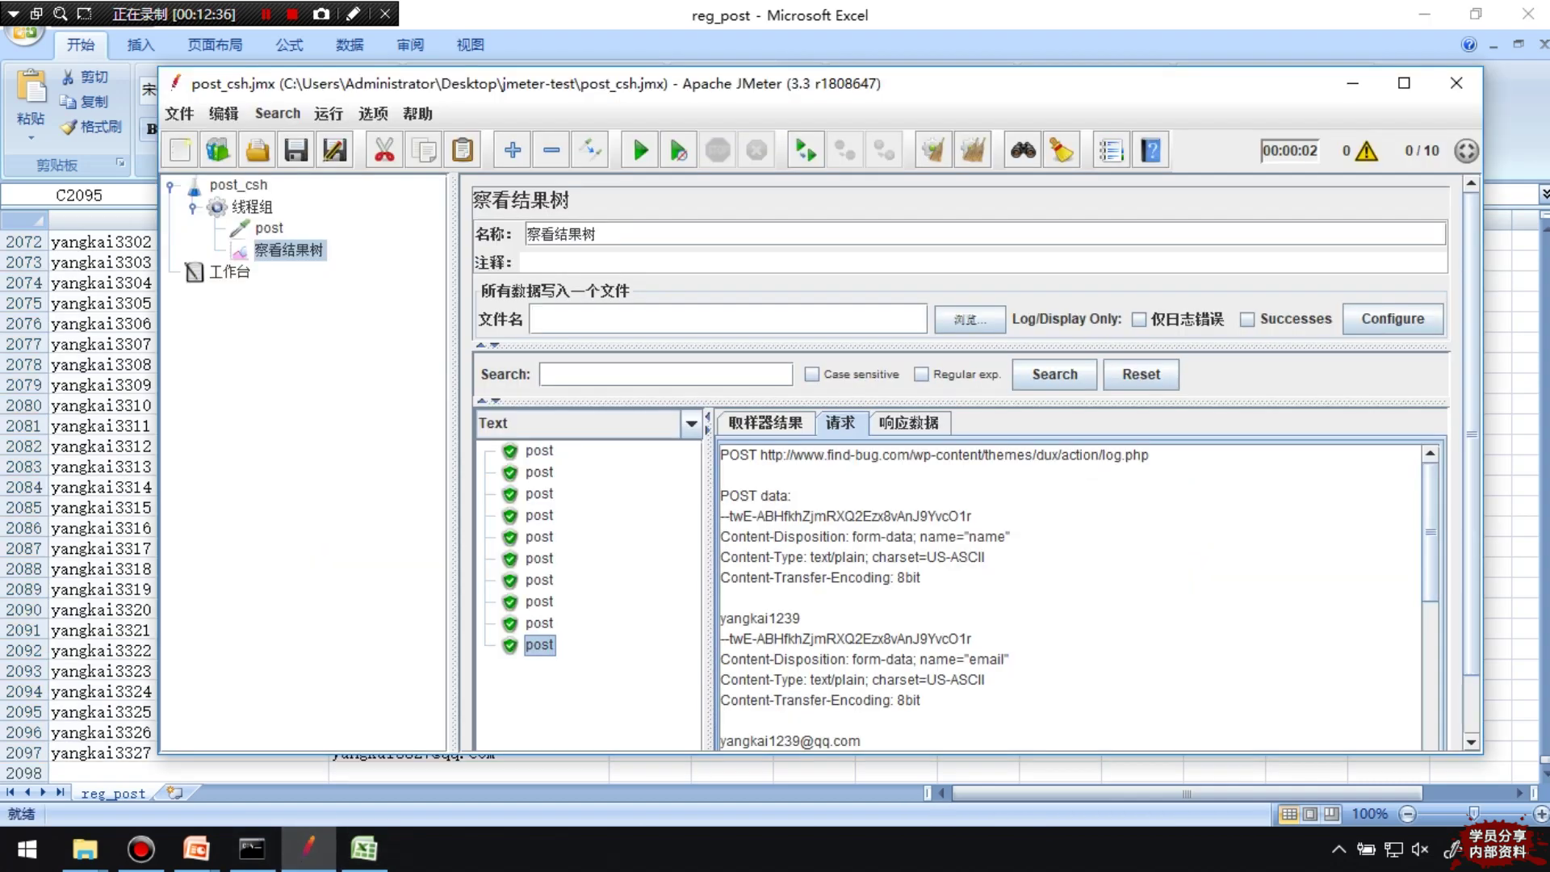
Clear the 察看结果树 results, add a 图形结果 listener under 线程组, and select the thread group
right_click(292, 243)
left_click(323, 255)
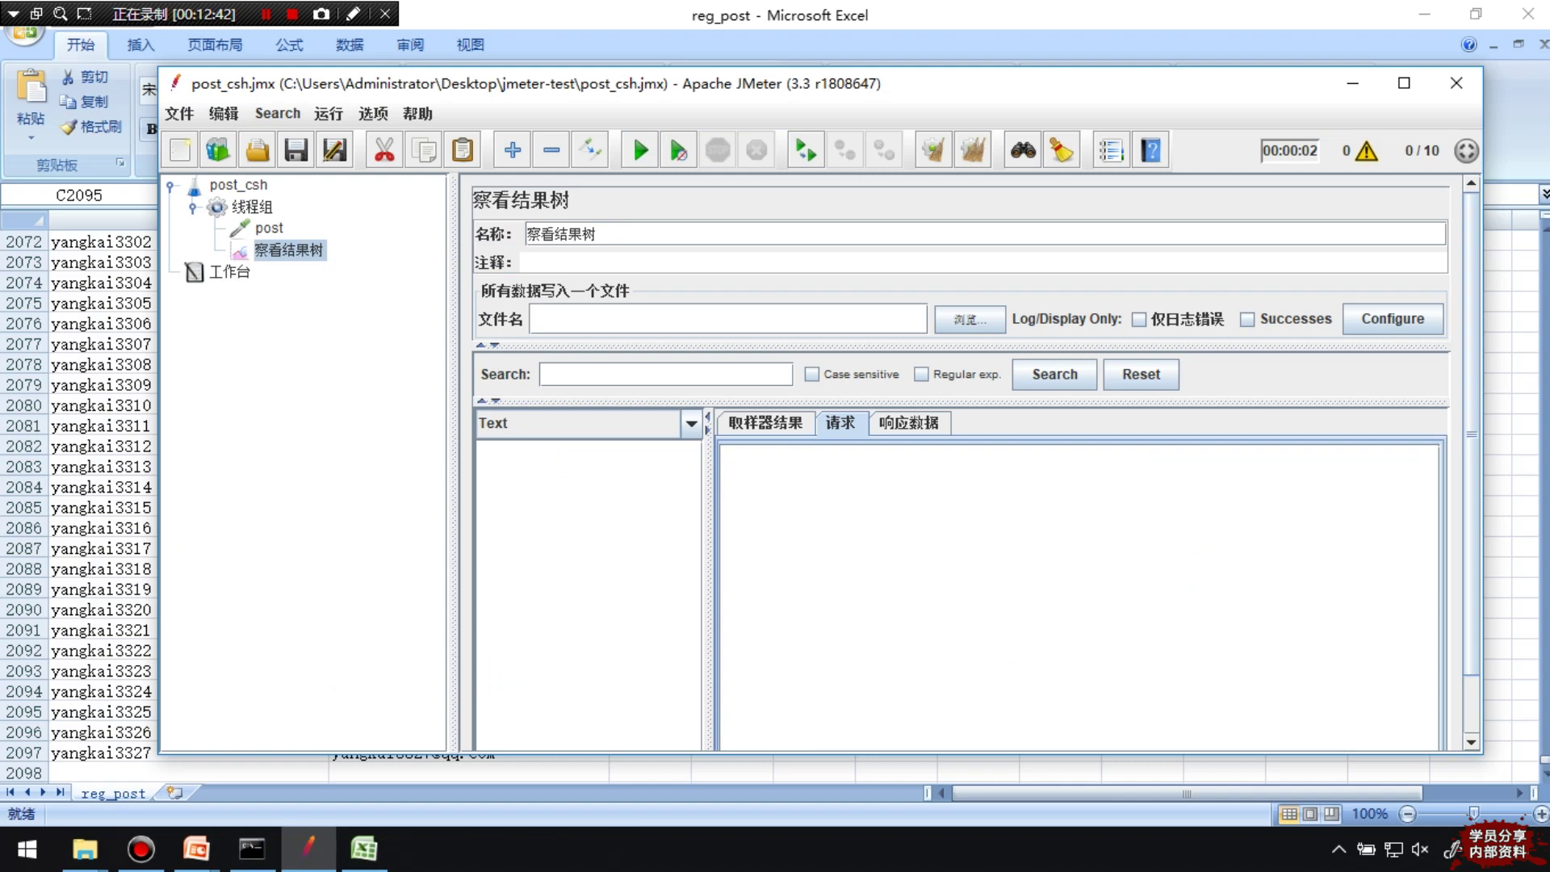
right_click(258, 208)
mouse_move(283, 223)
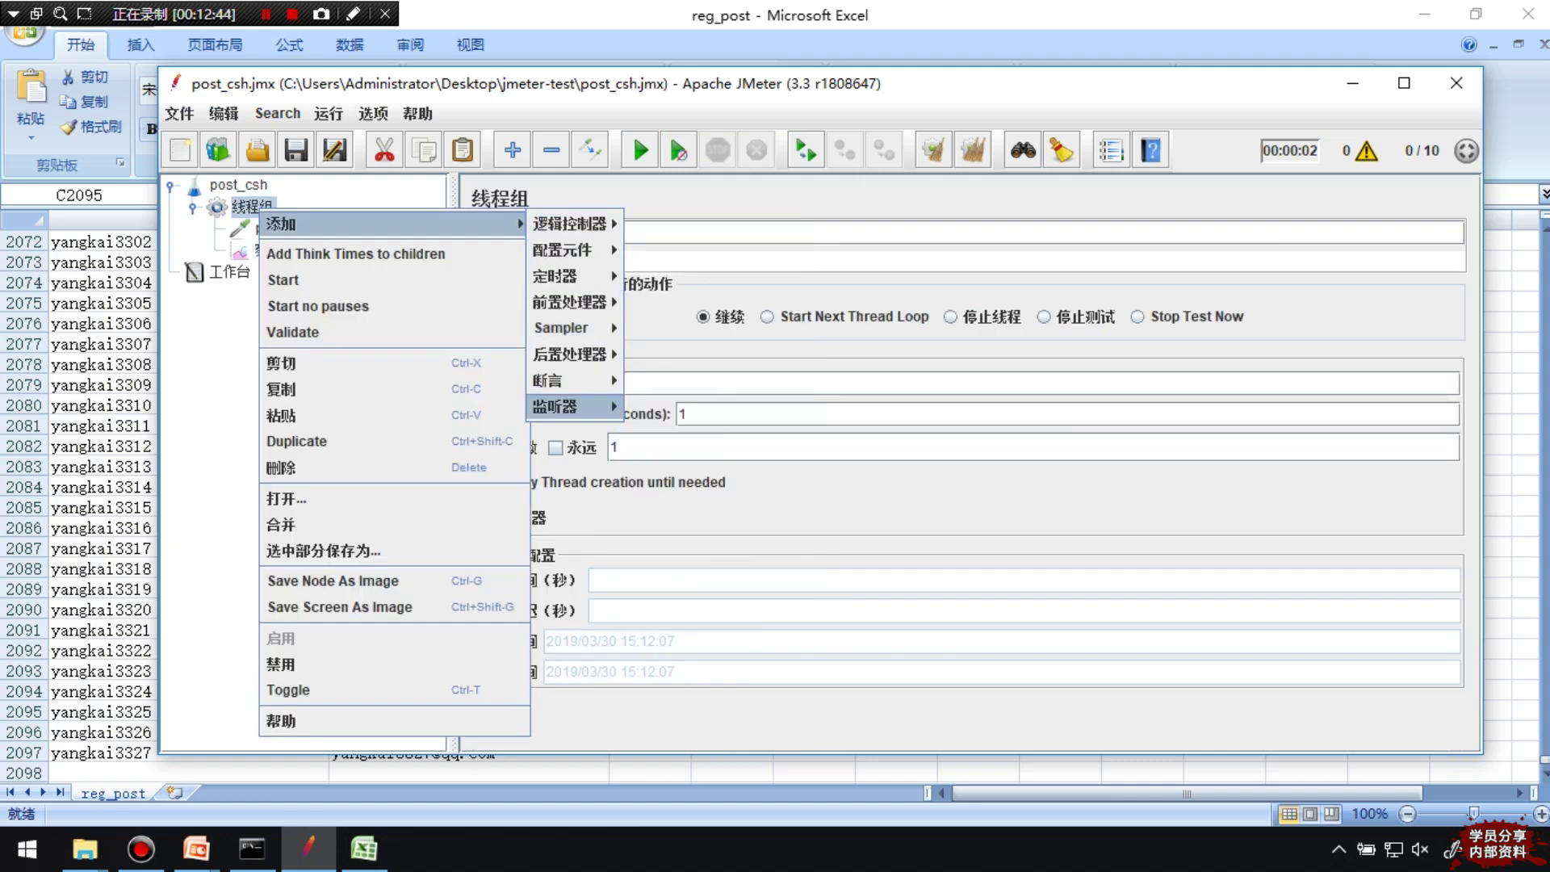
mouse_move(565, 406)
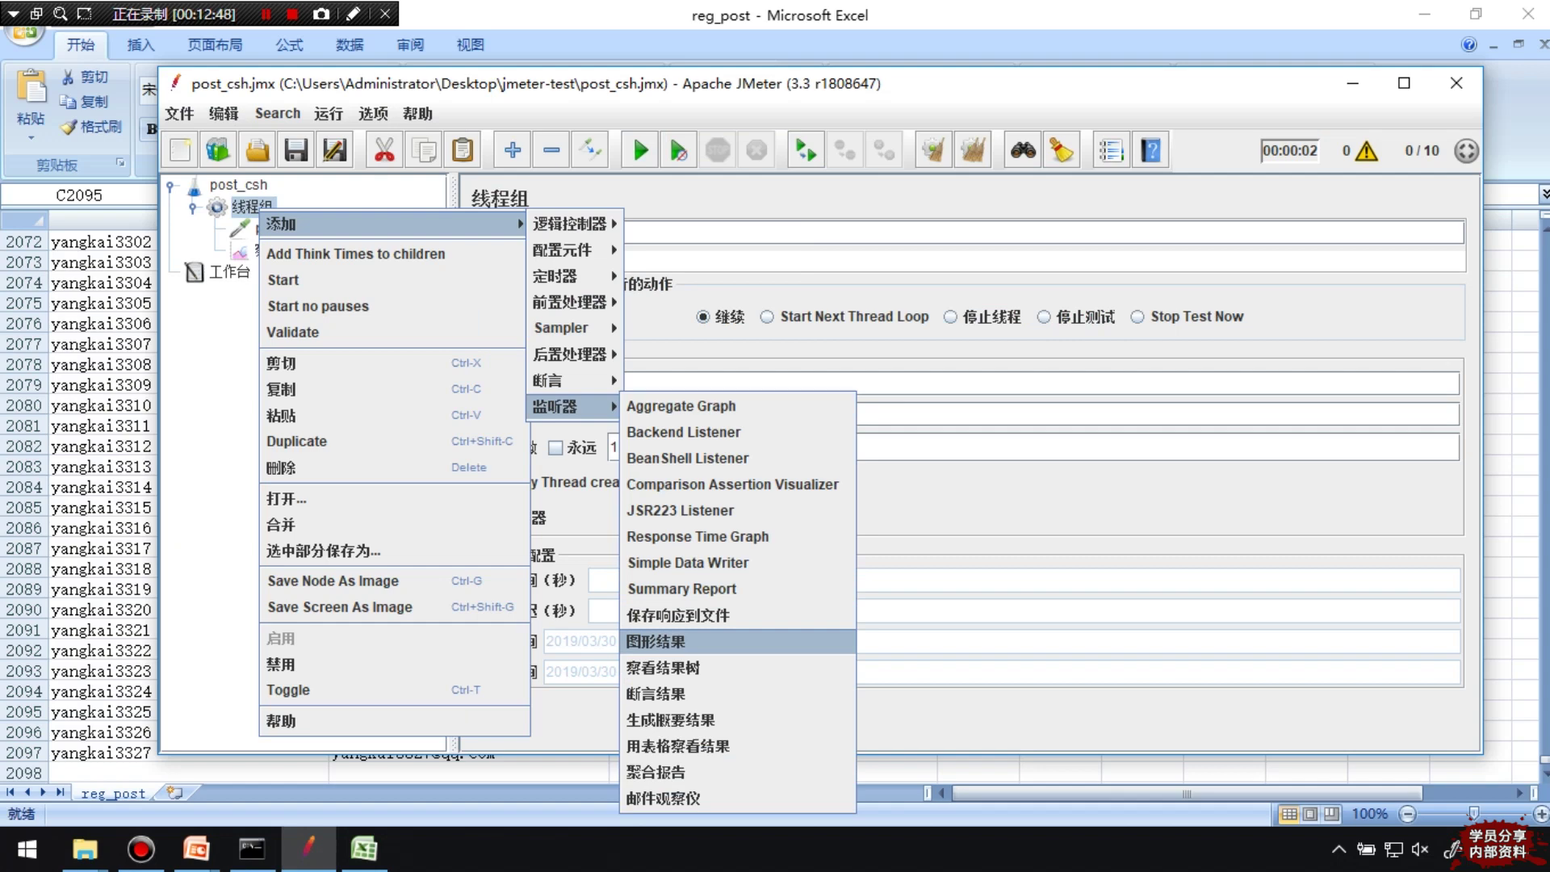
left_click(655, 641)
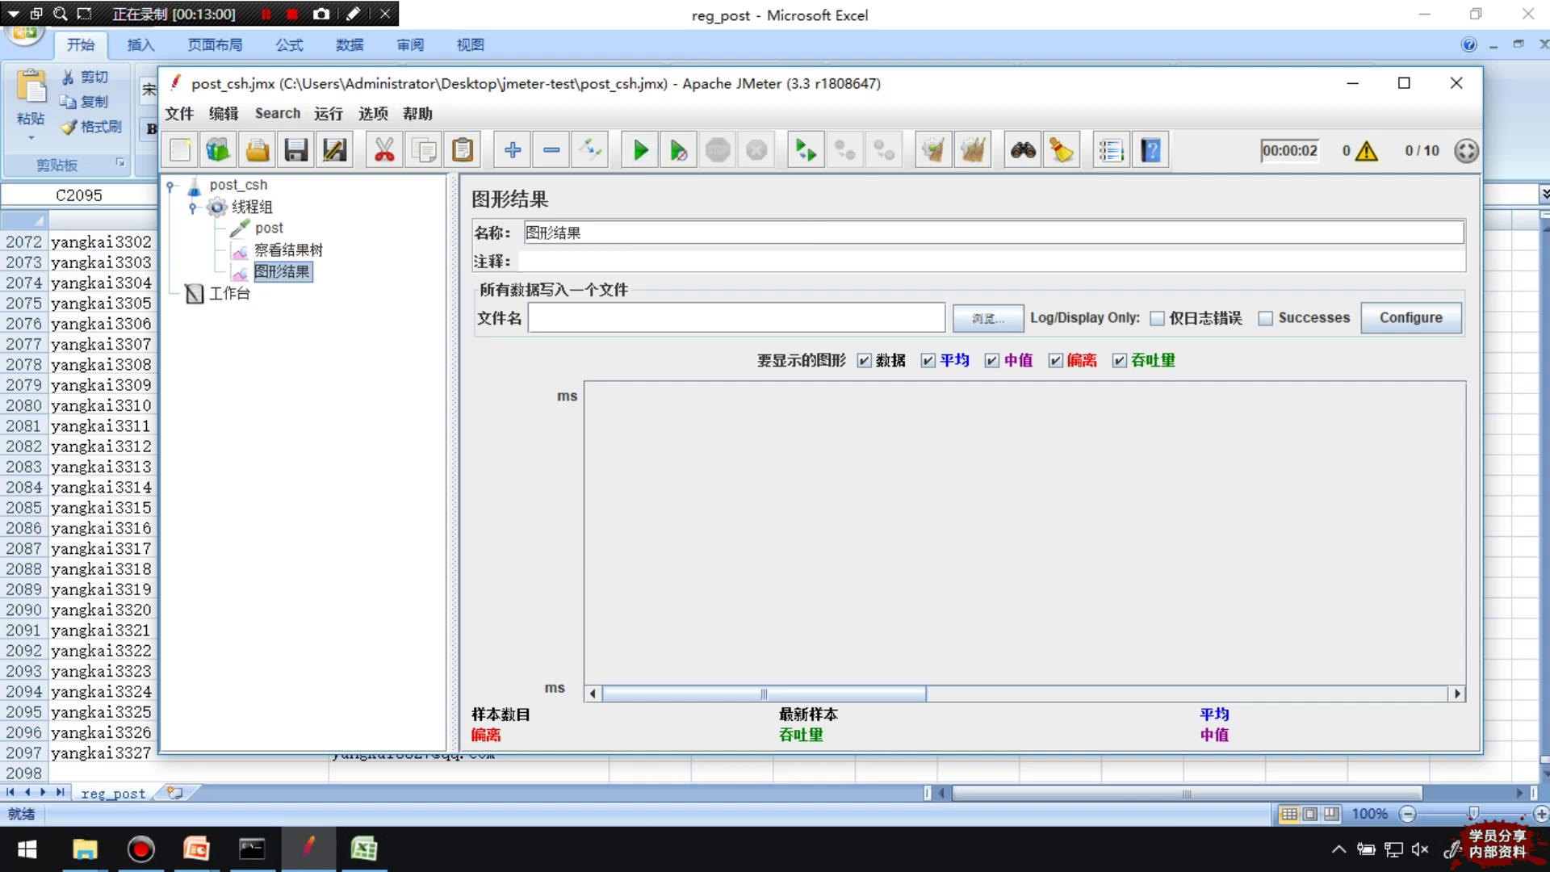
left_click(252, 207)
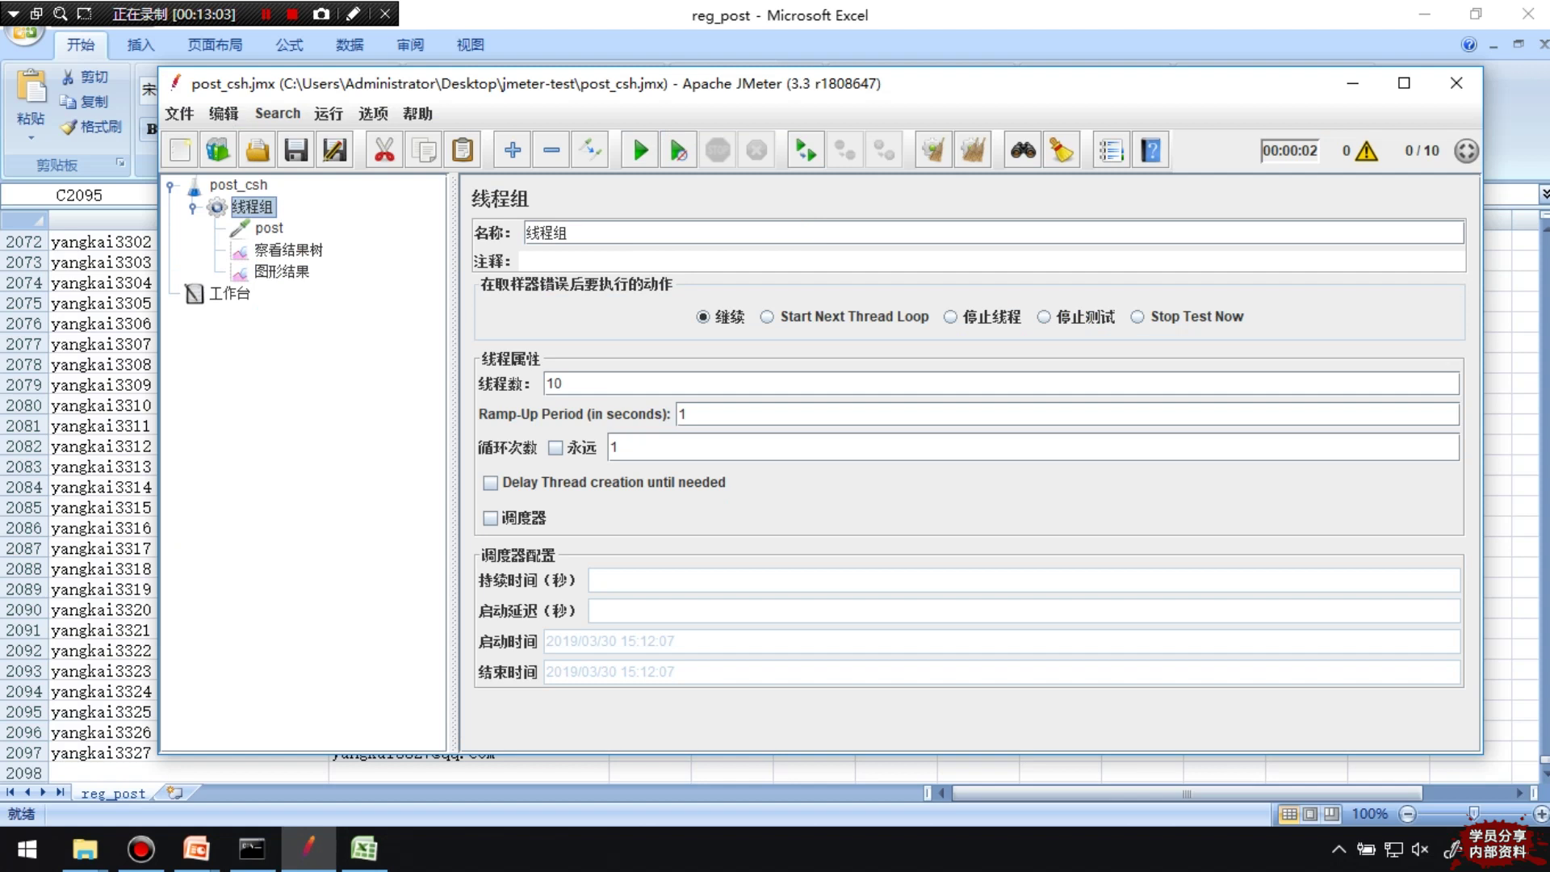
Replace 线程数 10 with 2097 in the 线程组 panel and launch the run
left_click(563, 384)
left_click_drag(563, 384, 545, 383)
type("2097")
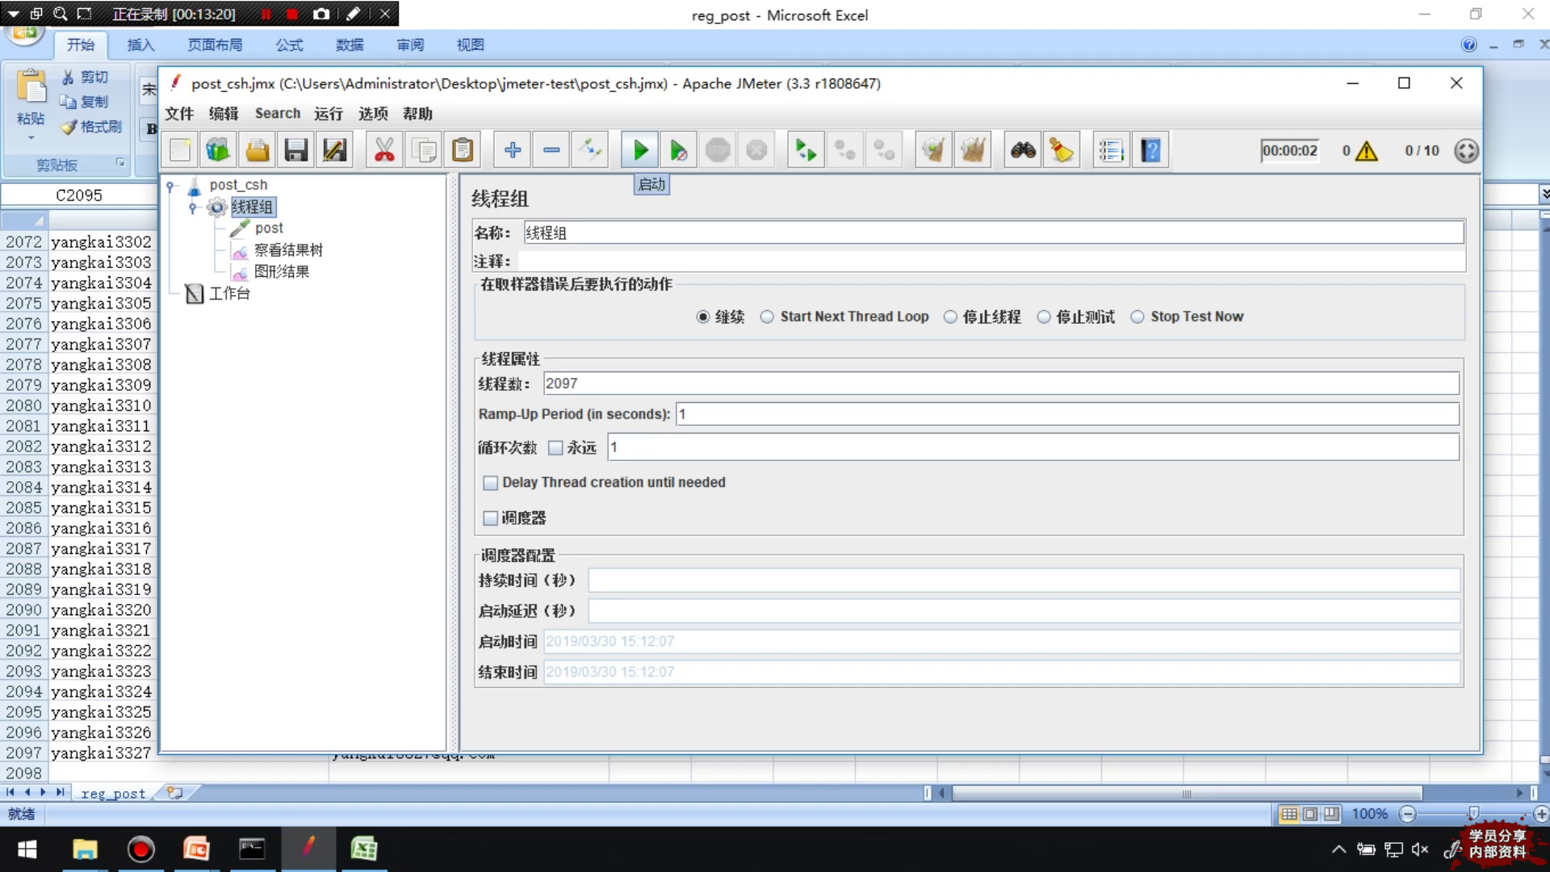
left_click(640, 150)
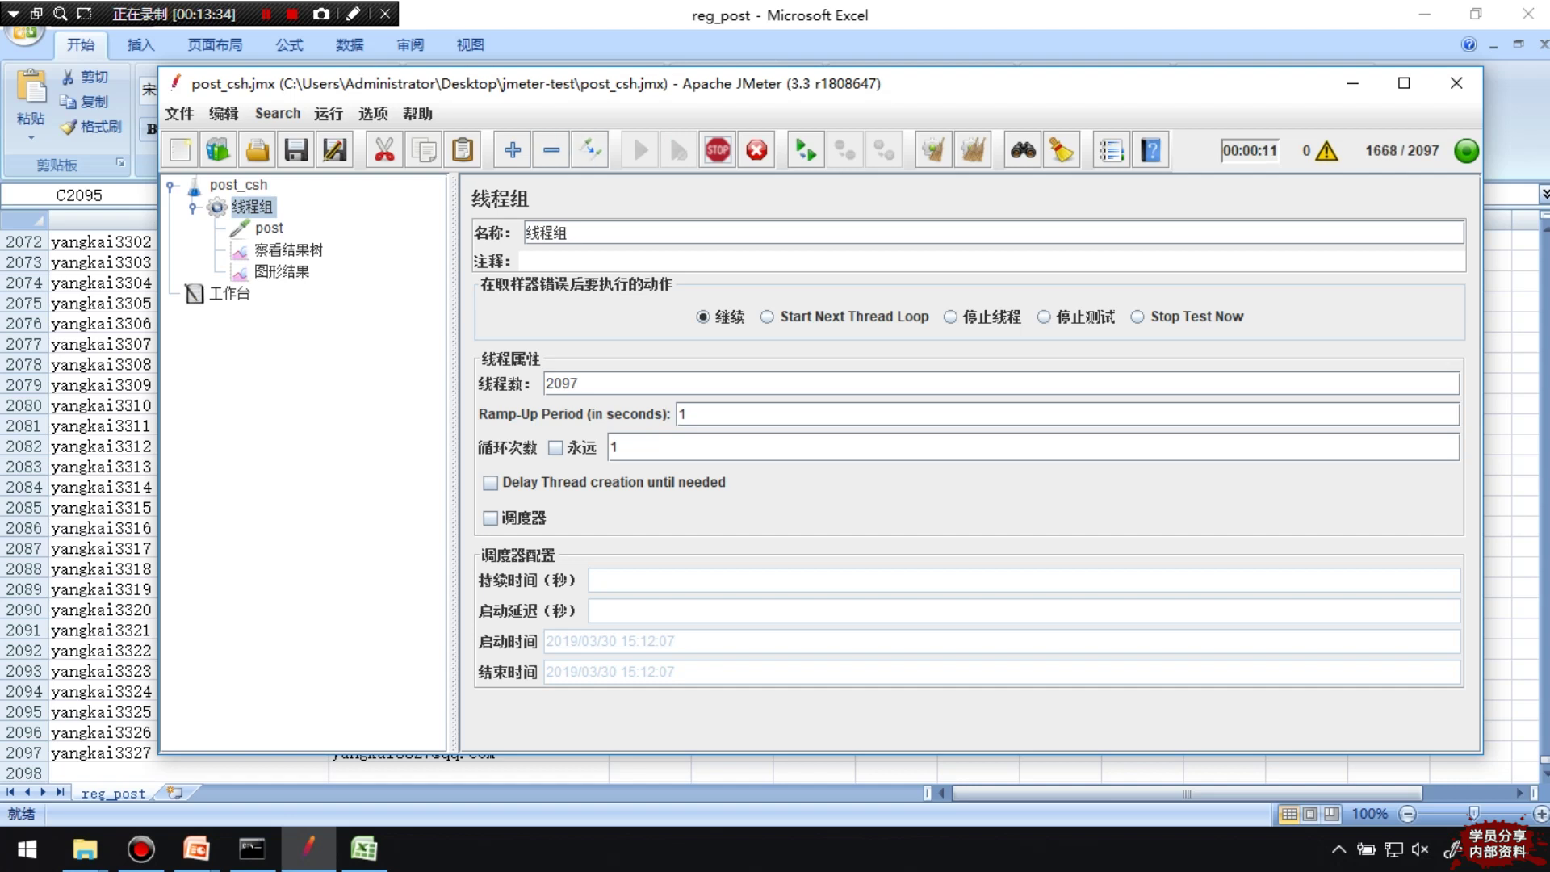
Watch the 图形结果 chart during the run, then view the failed post samples in 察看结果树
left_click(282, 271)
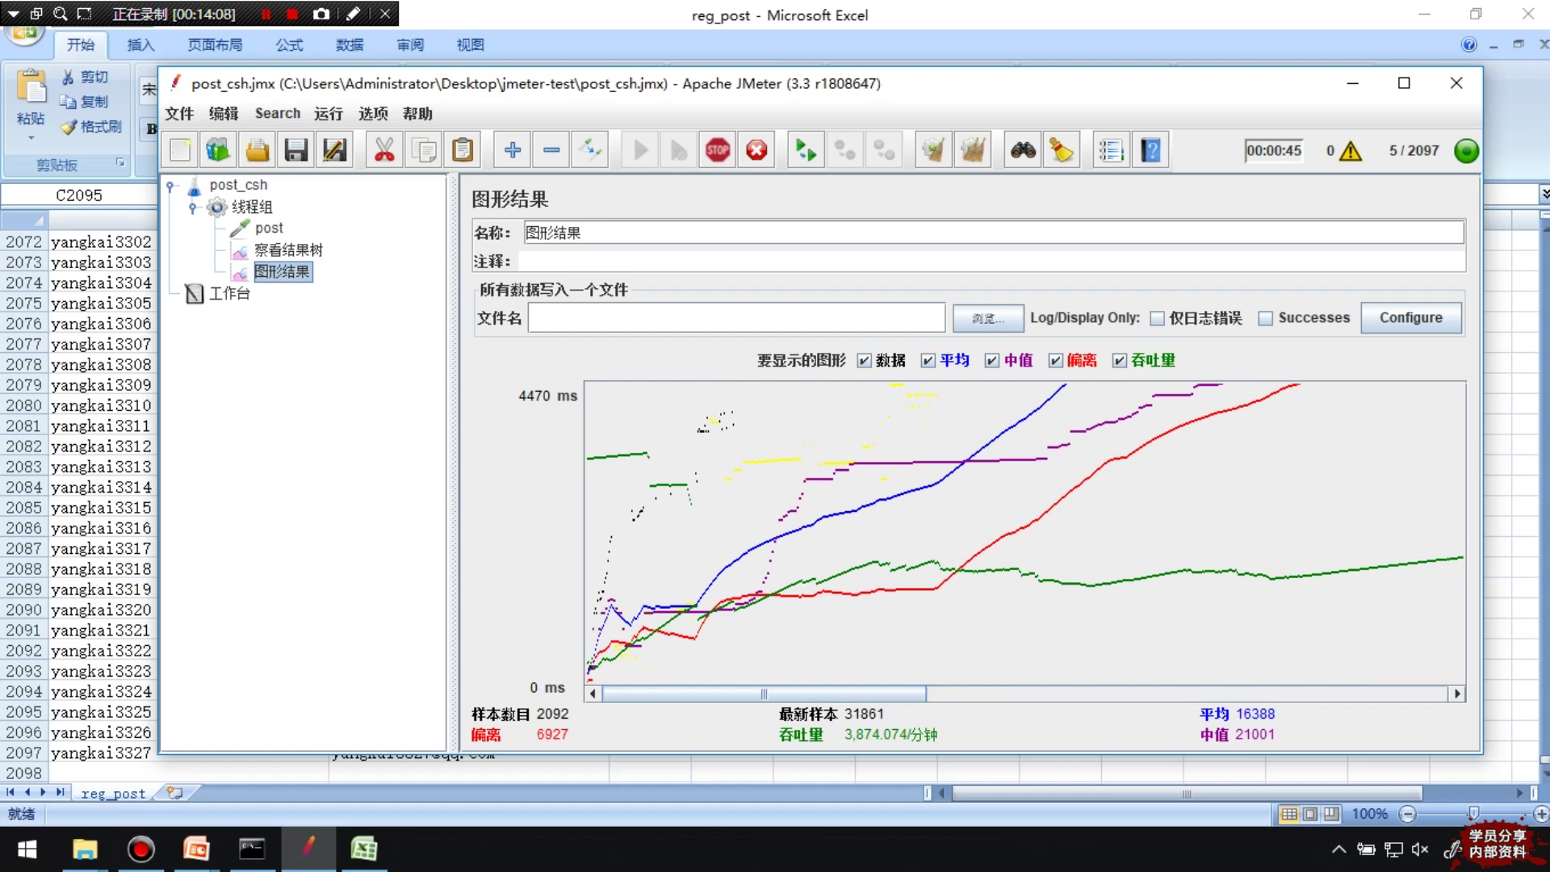
left_click(288, 249)
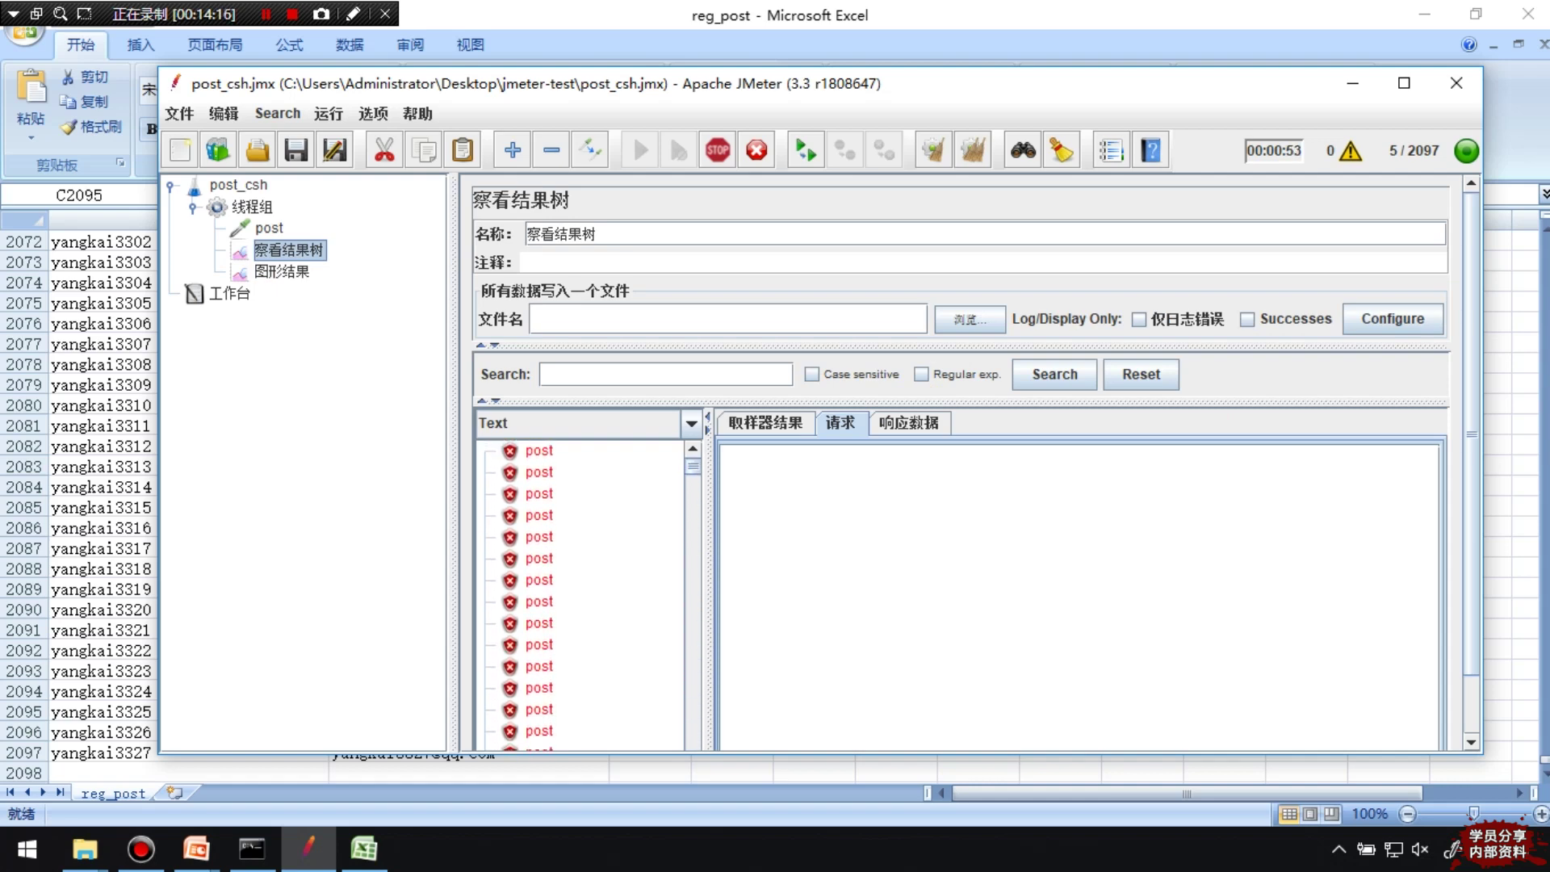
Read the first post sample's request details and its response data
left_click(539, 450)
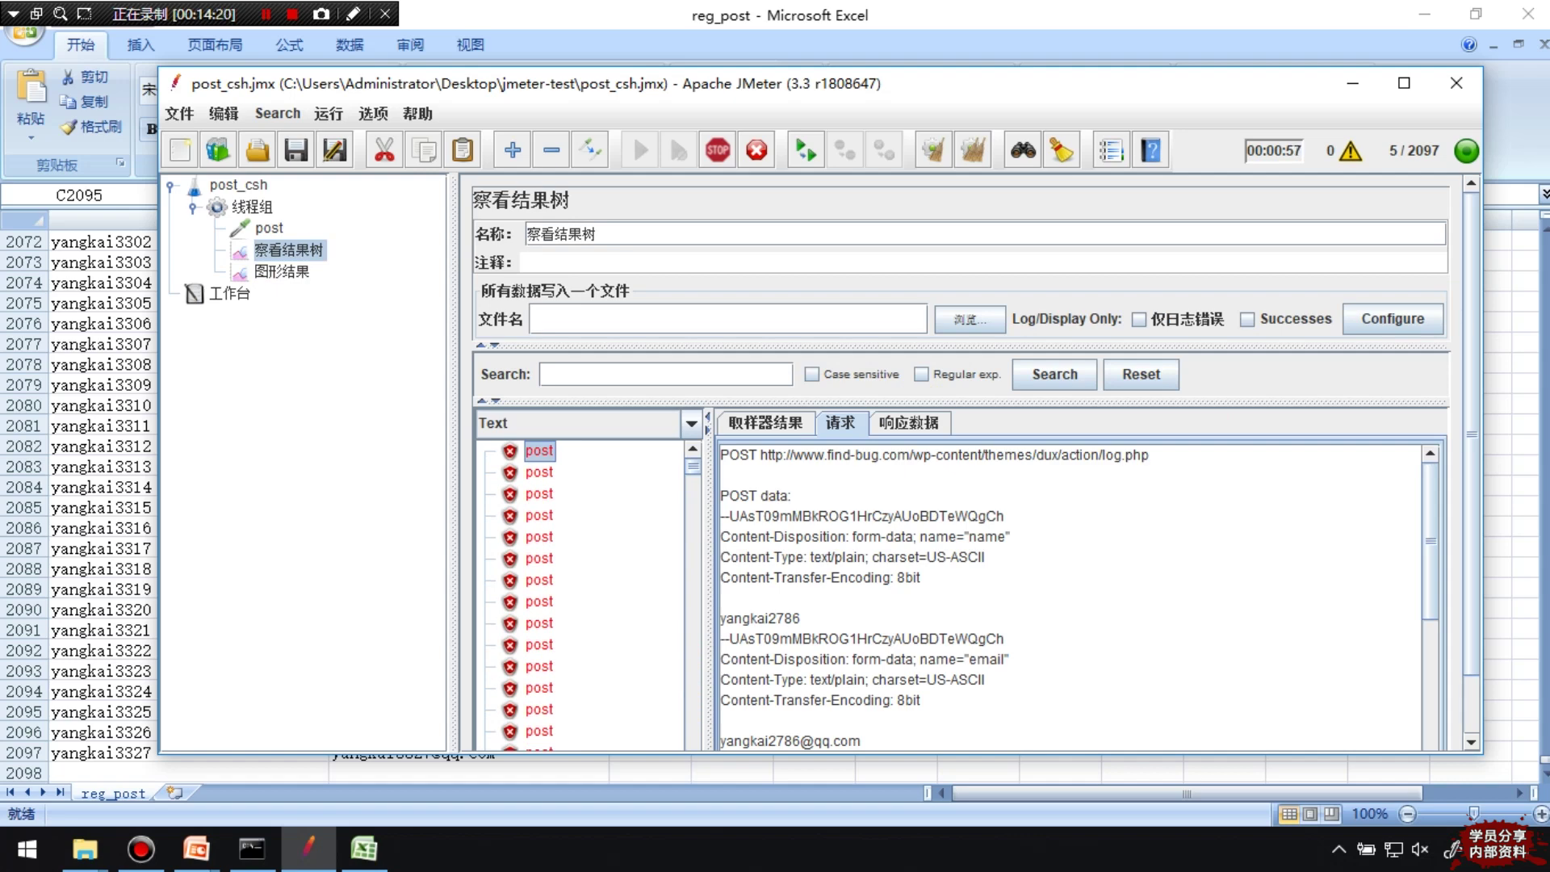
left_click(840, 422)
scroll(1069, 597, "down", 4)
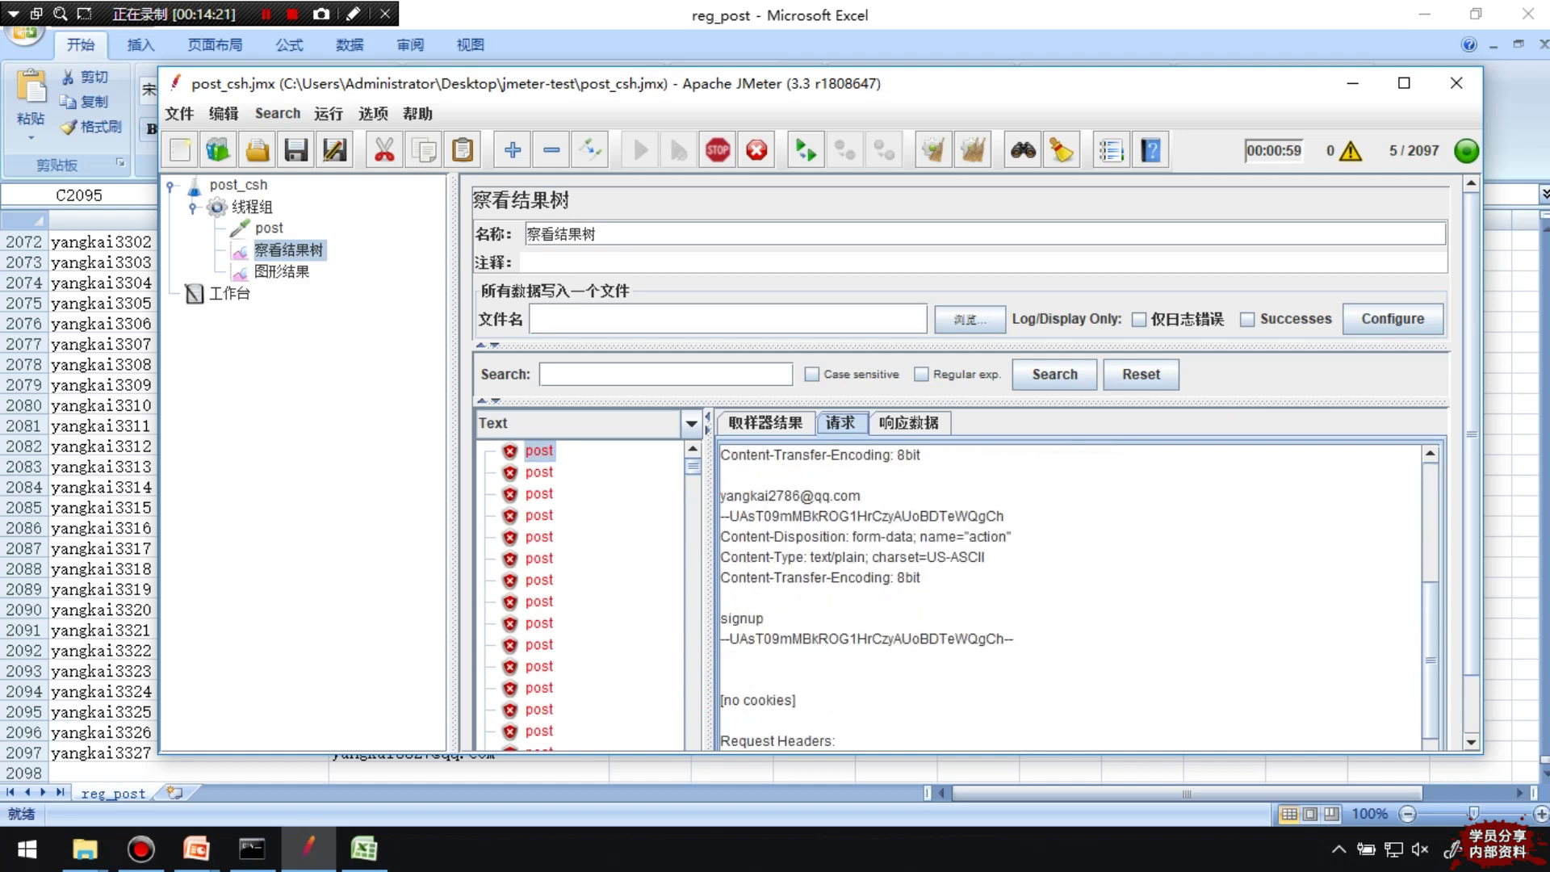
scroll(1070, 597, "up", 3)
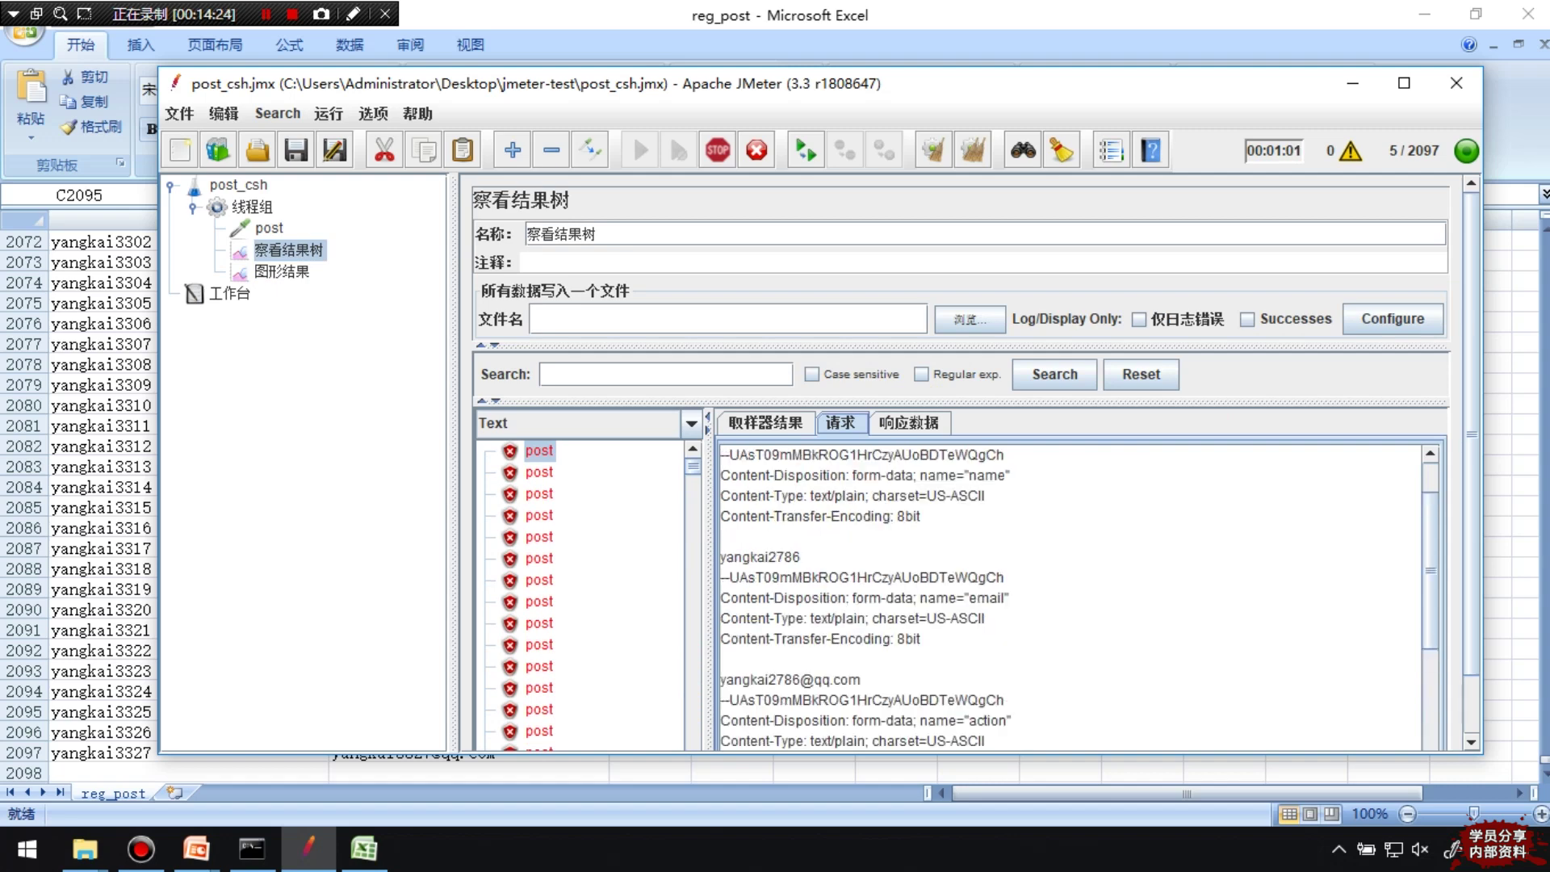
key("Right")
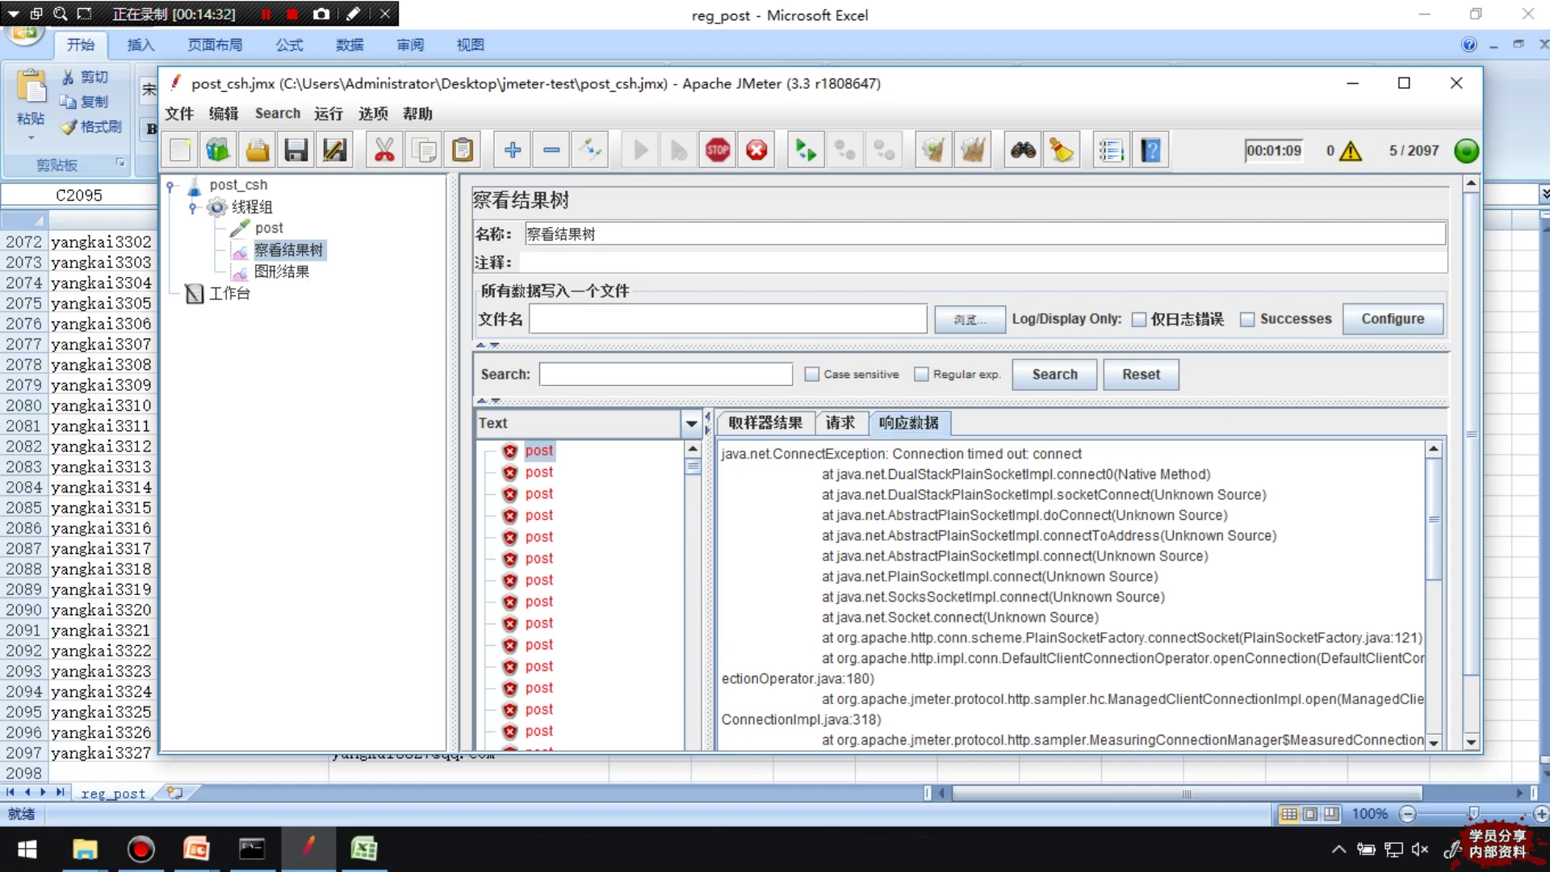
left_click(840, 422)
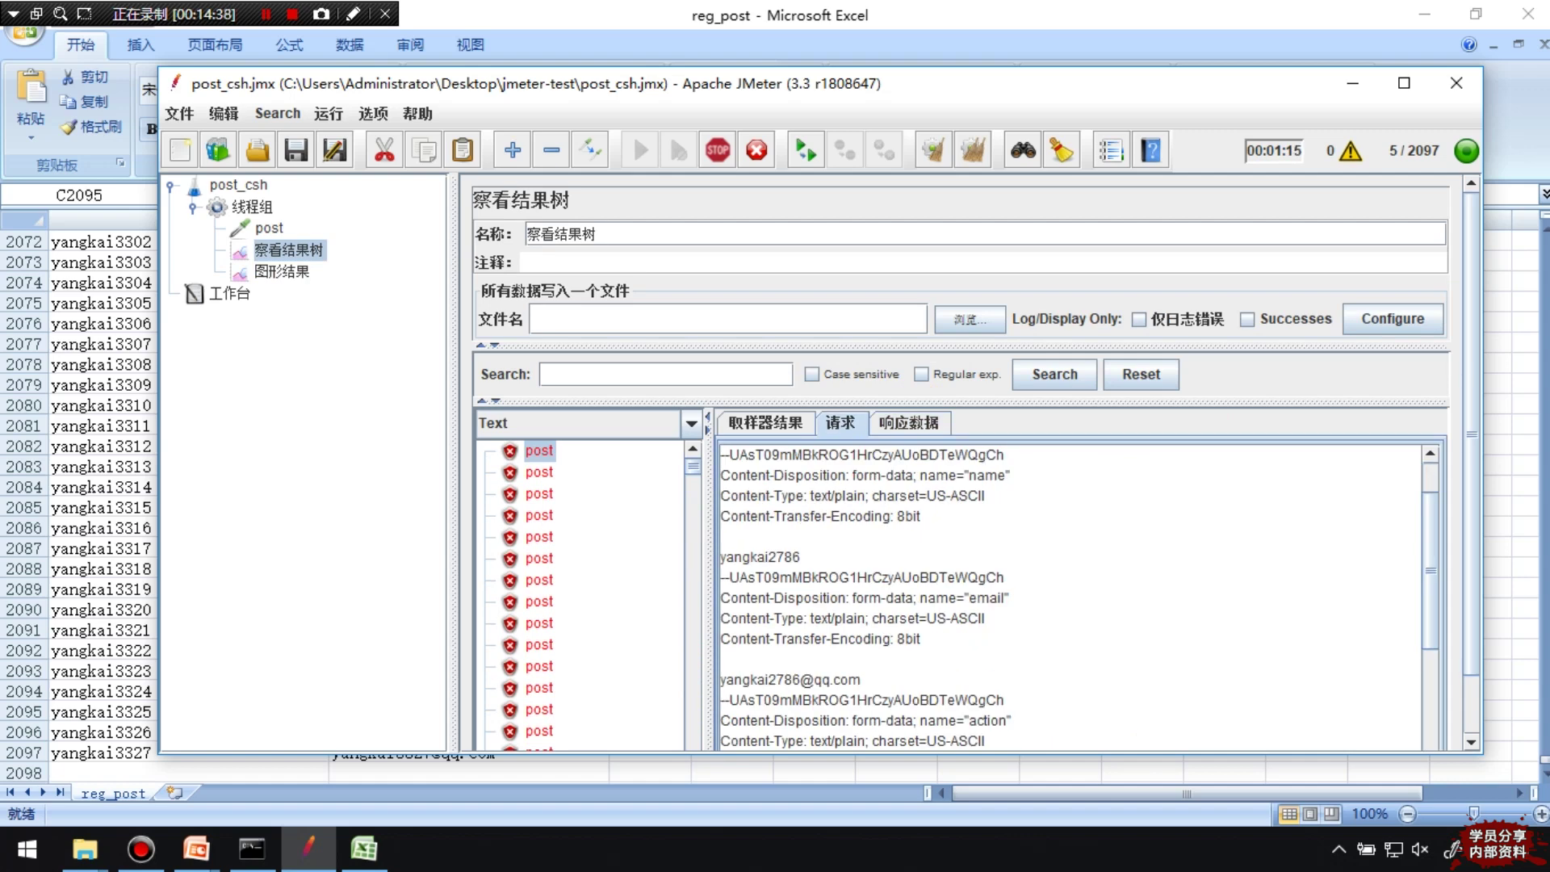
Step down through the following post samples, reading each one's request
left_click(539, 471)
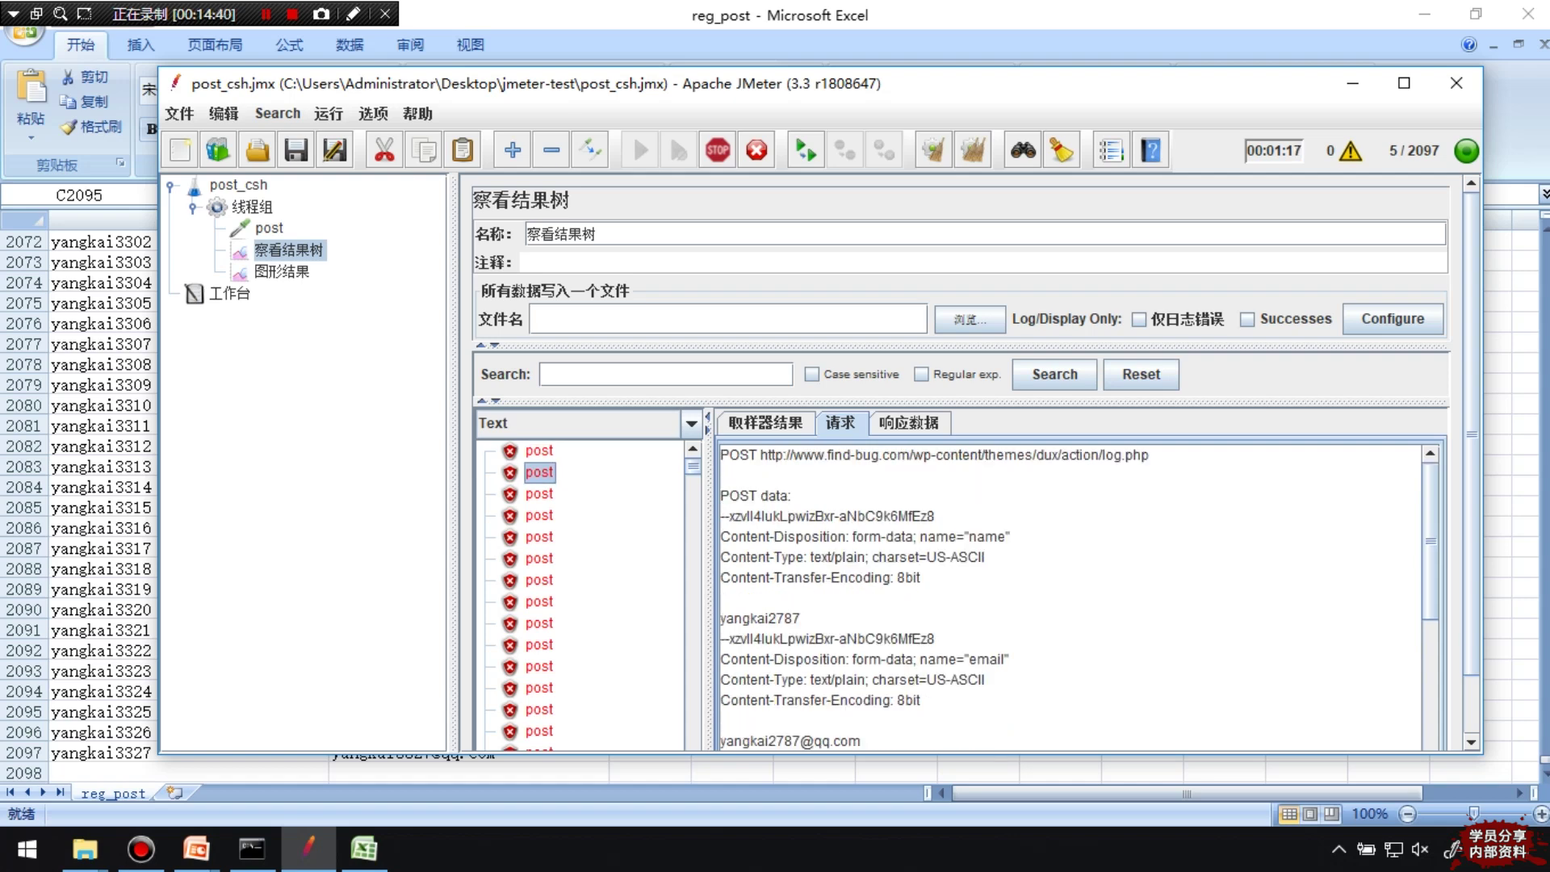
left_click(539, 493)
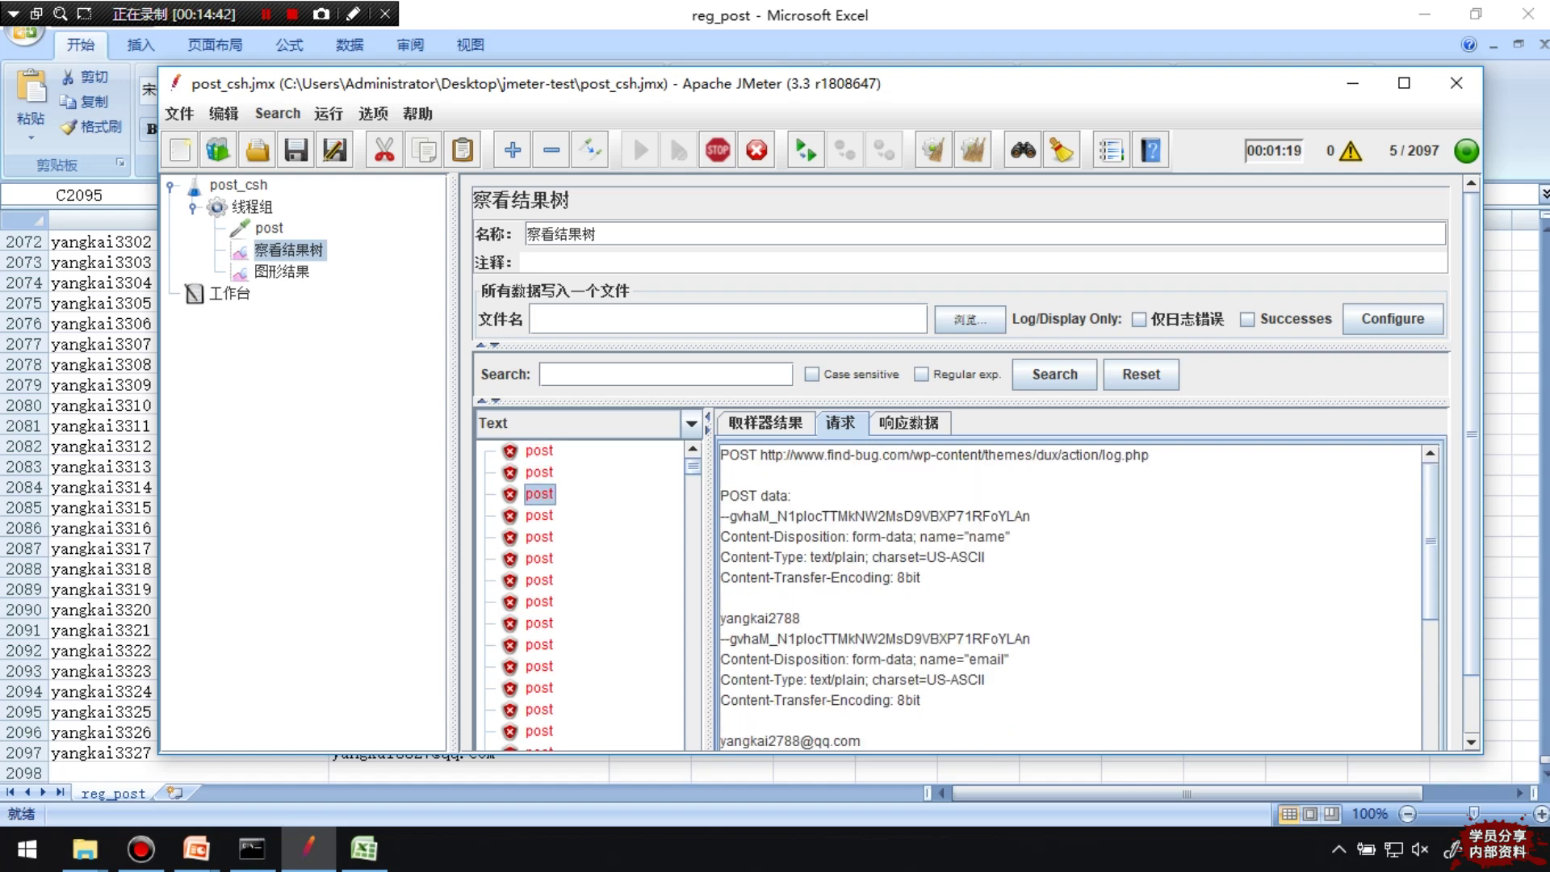
left_click(539, 515)
left_click(539, 537)
left_click(539, 558)
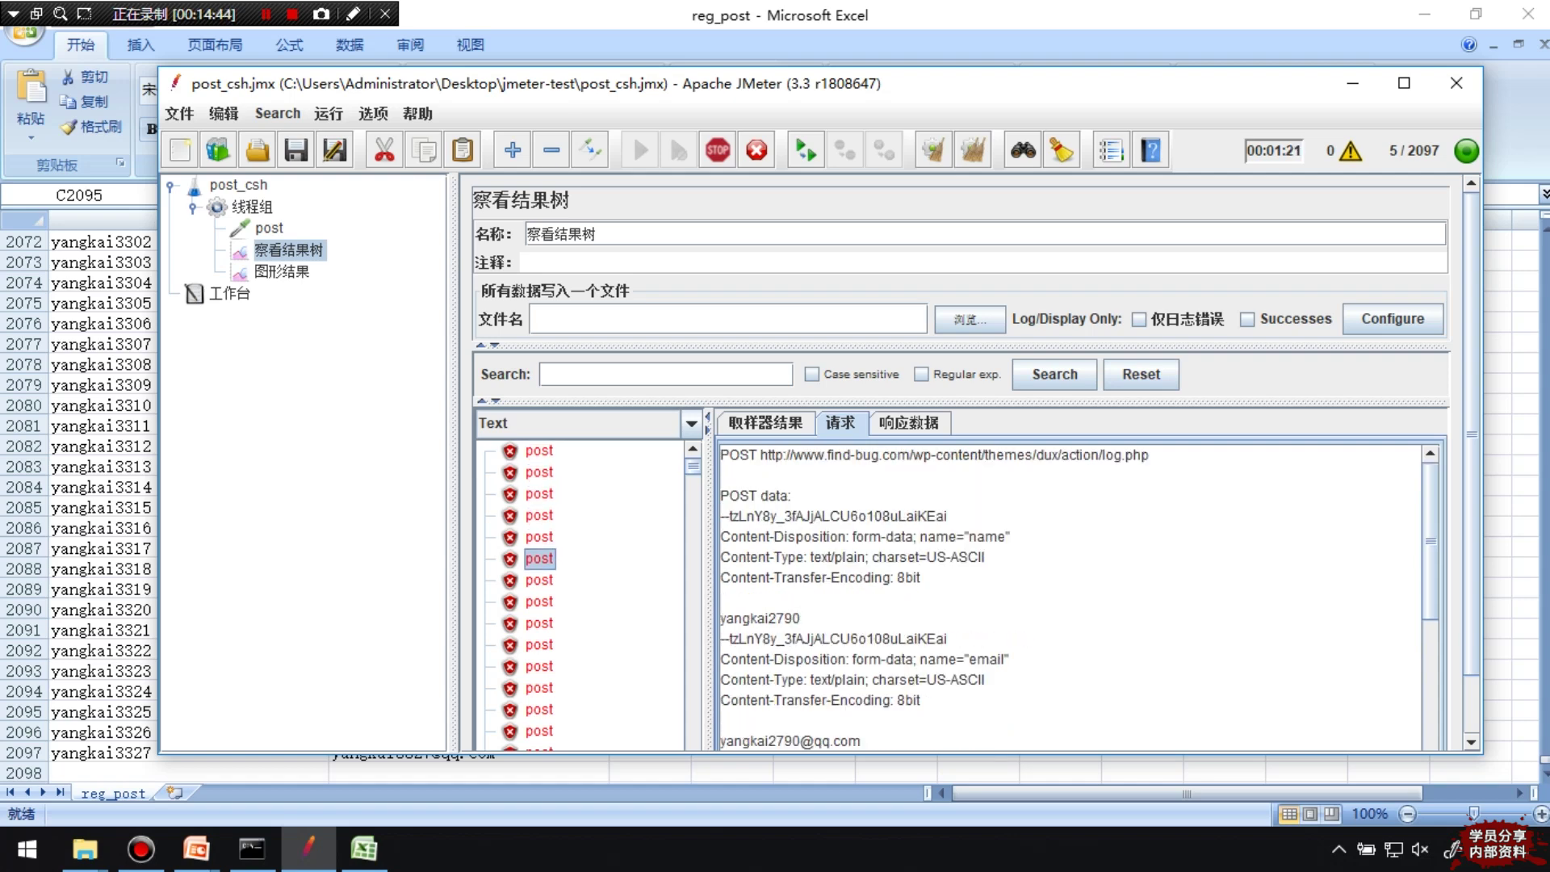
left_click(539, 580)
left_click(539, 602)
left_click(539, 622)
left_click(539, 644)
left_click(539, 666)
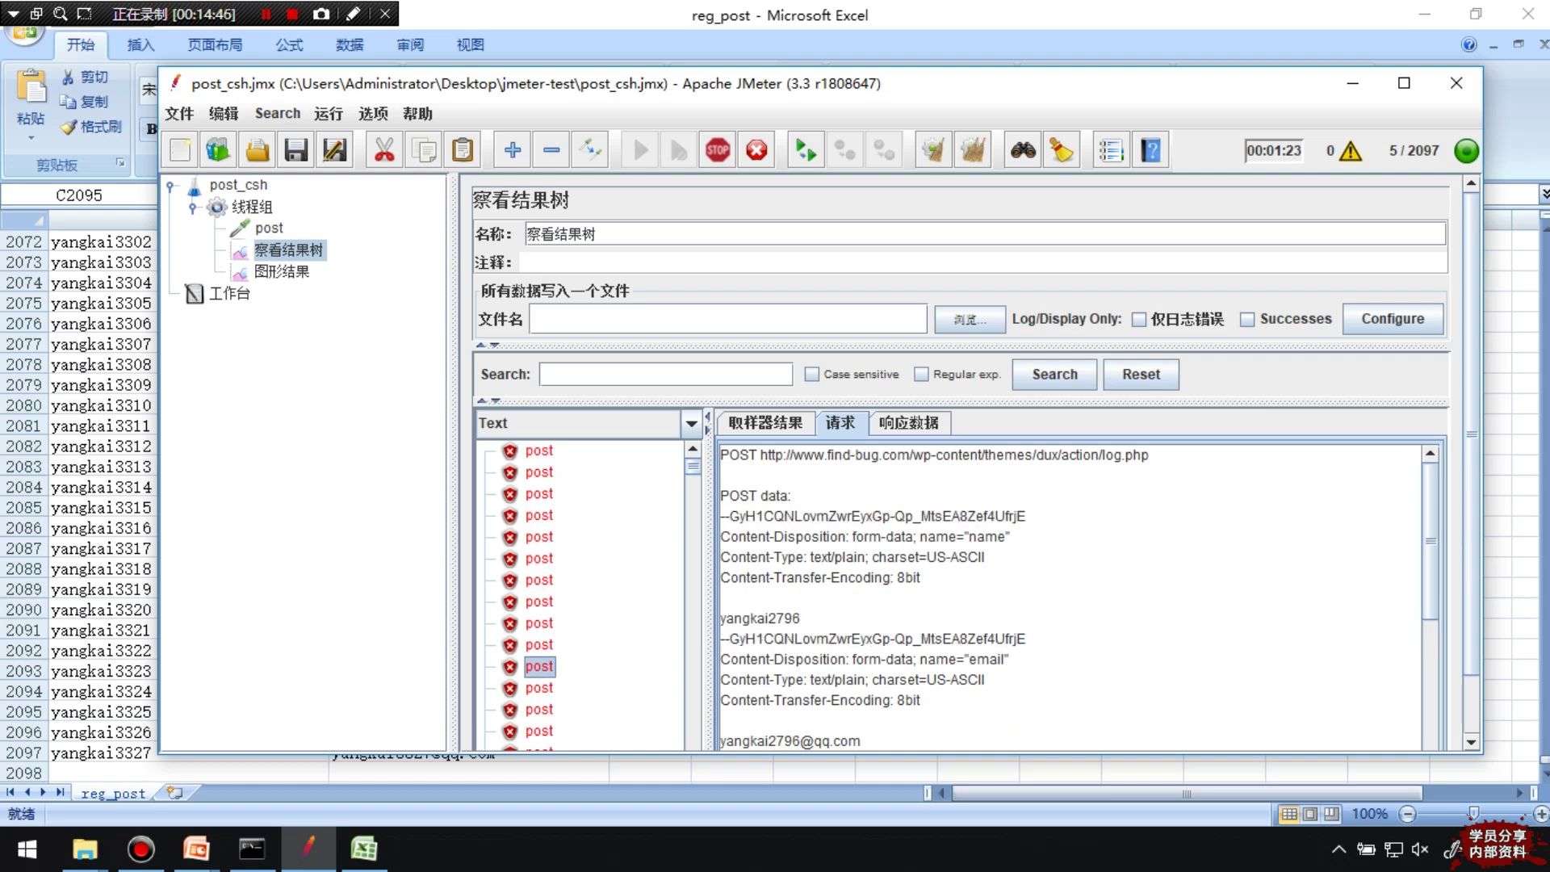
left_click(539, 687)
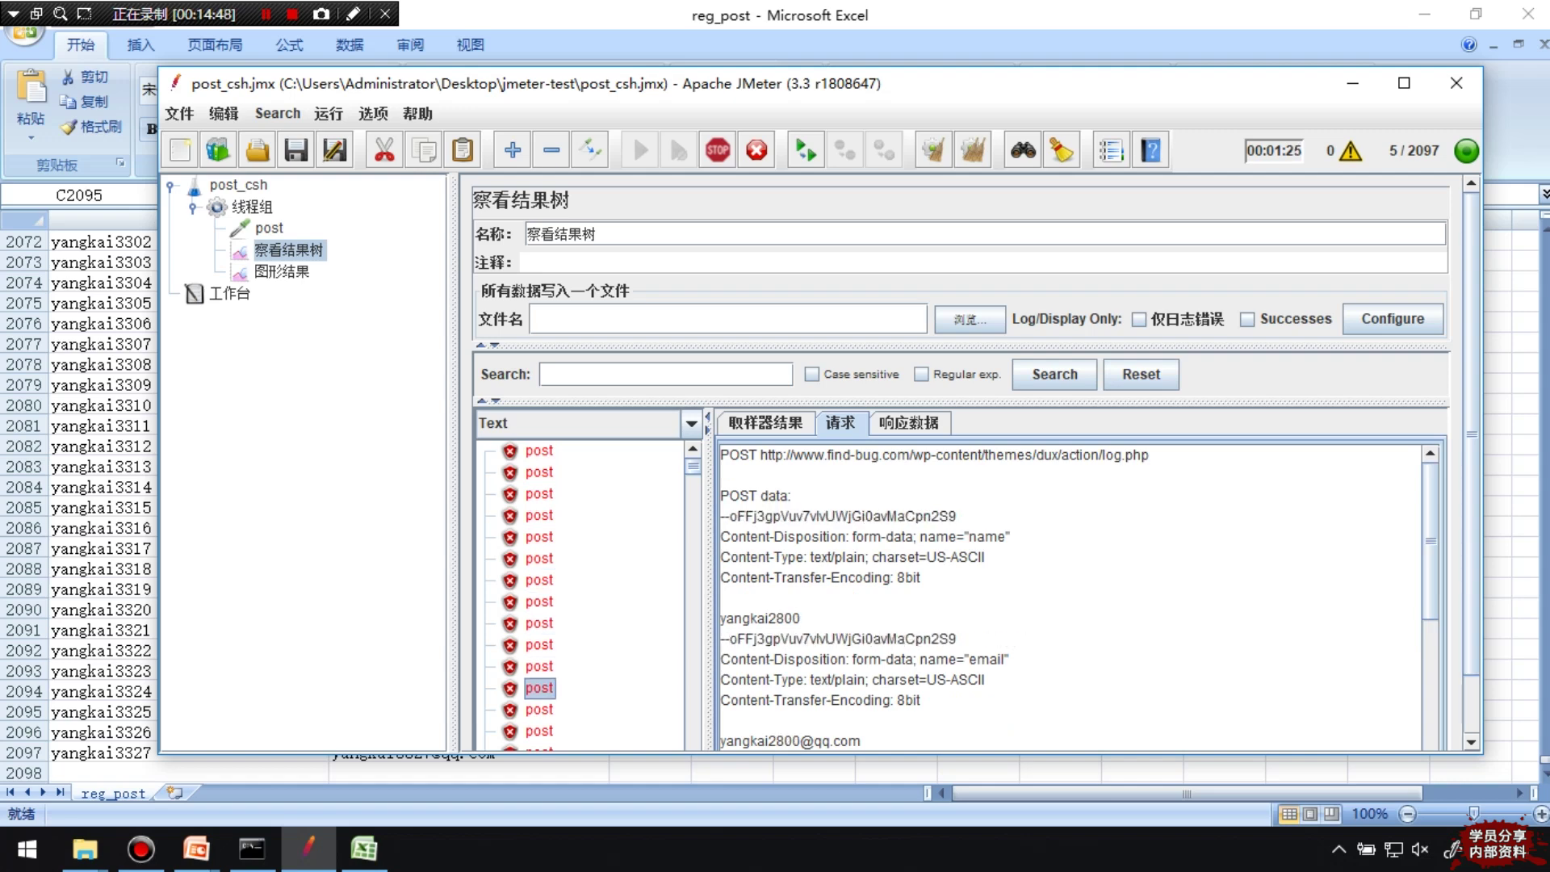
scroll(1070, 597, "down", 4)
scroll(1070, 598, "up", 4)
Check a few more samples' connection errors in 响应数据, then return to 图形结果
left_click(539, 666)
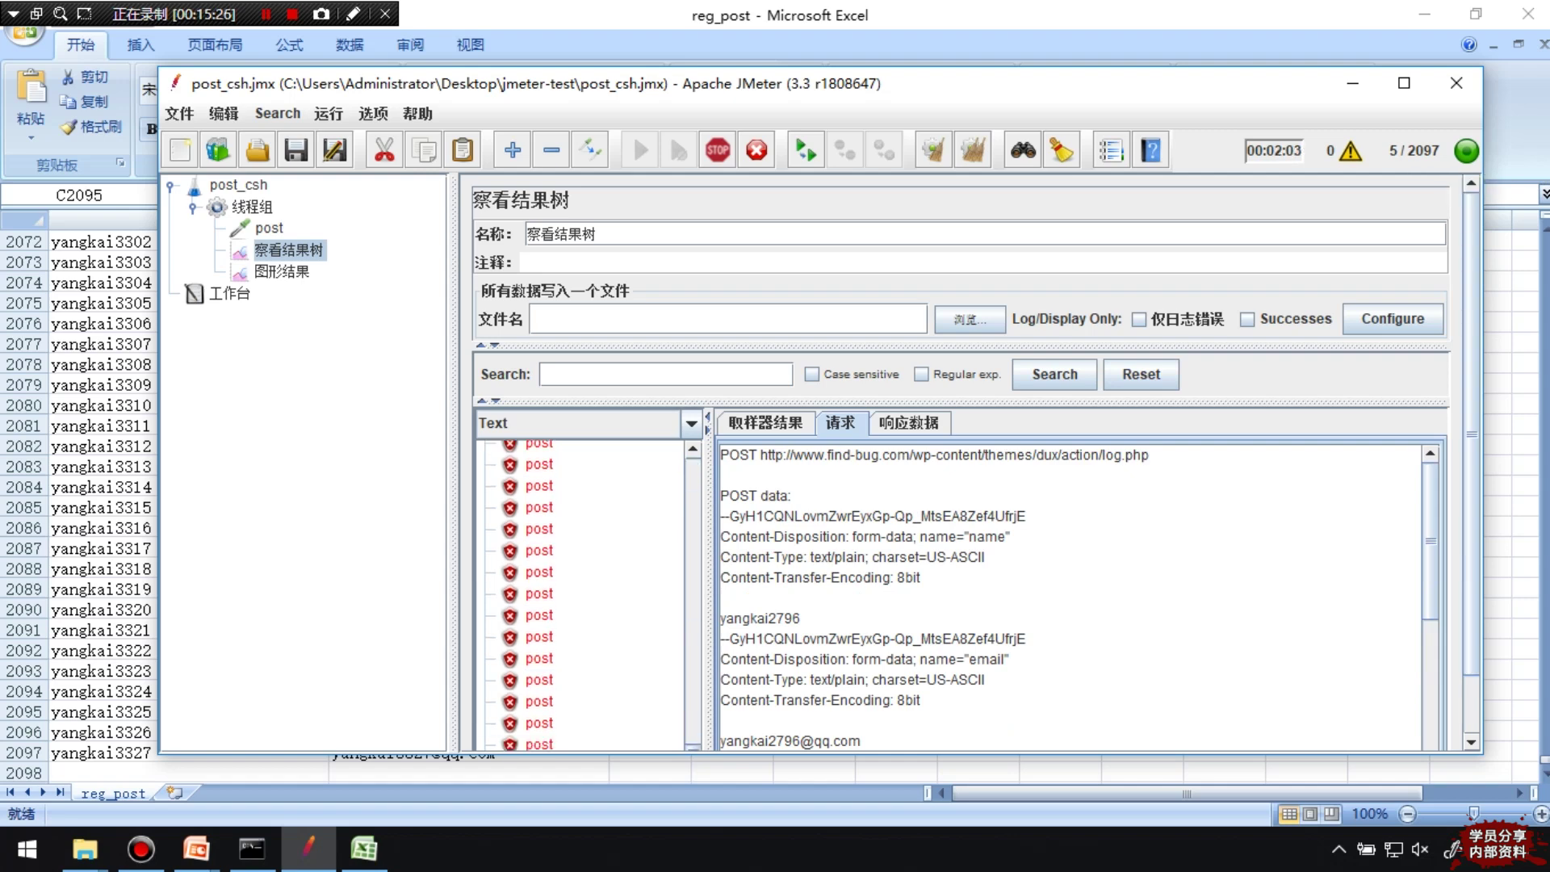
left_click(539, 744)
left_click(539, 701)
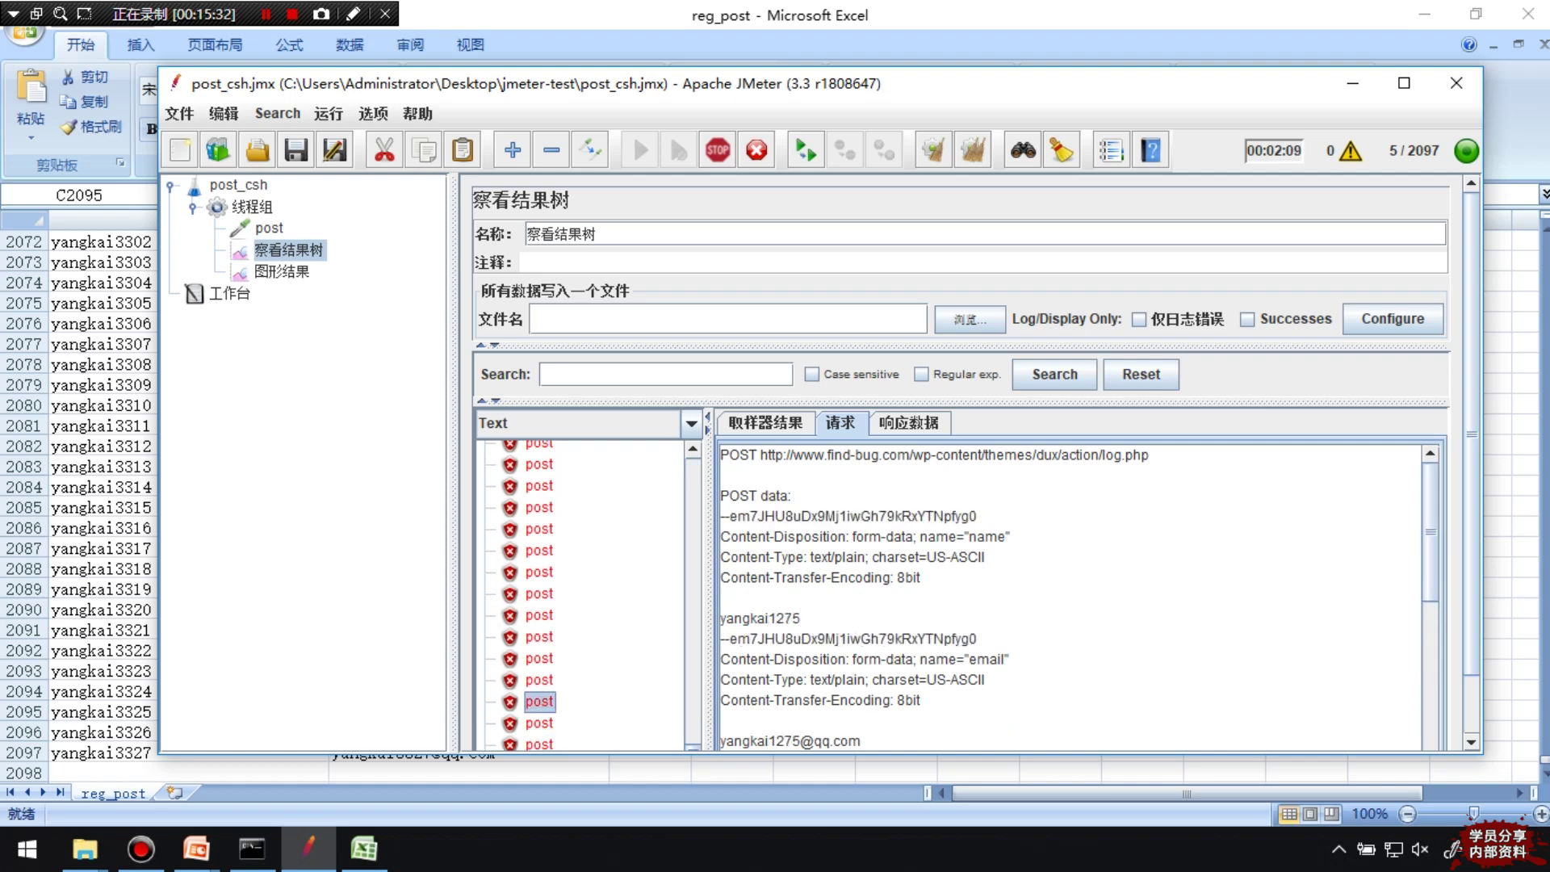
left_click(909, 422)
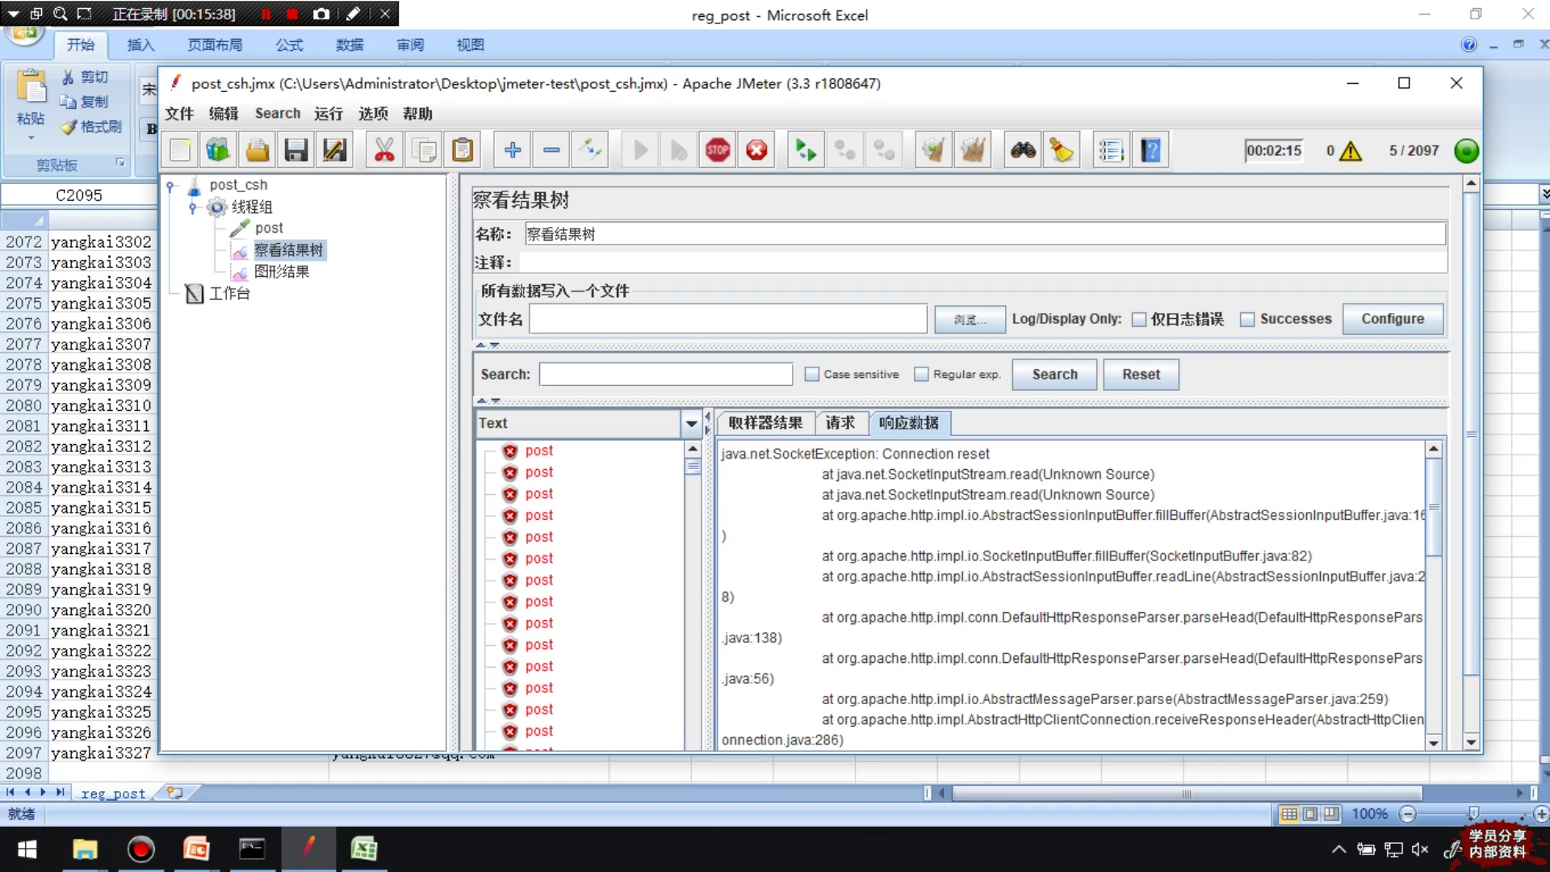
left_click(282, 271)
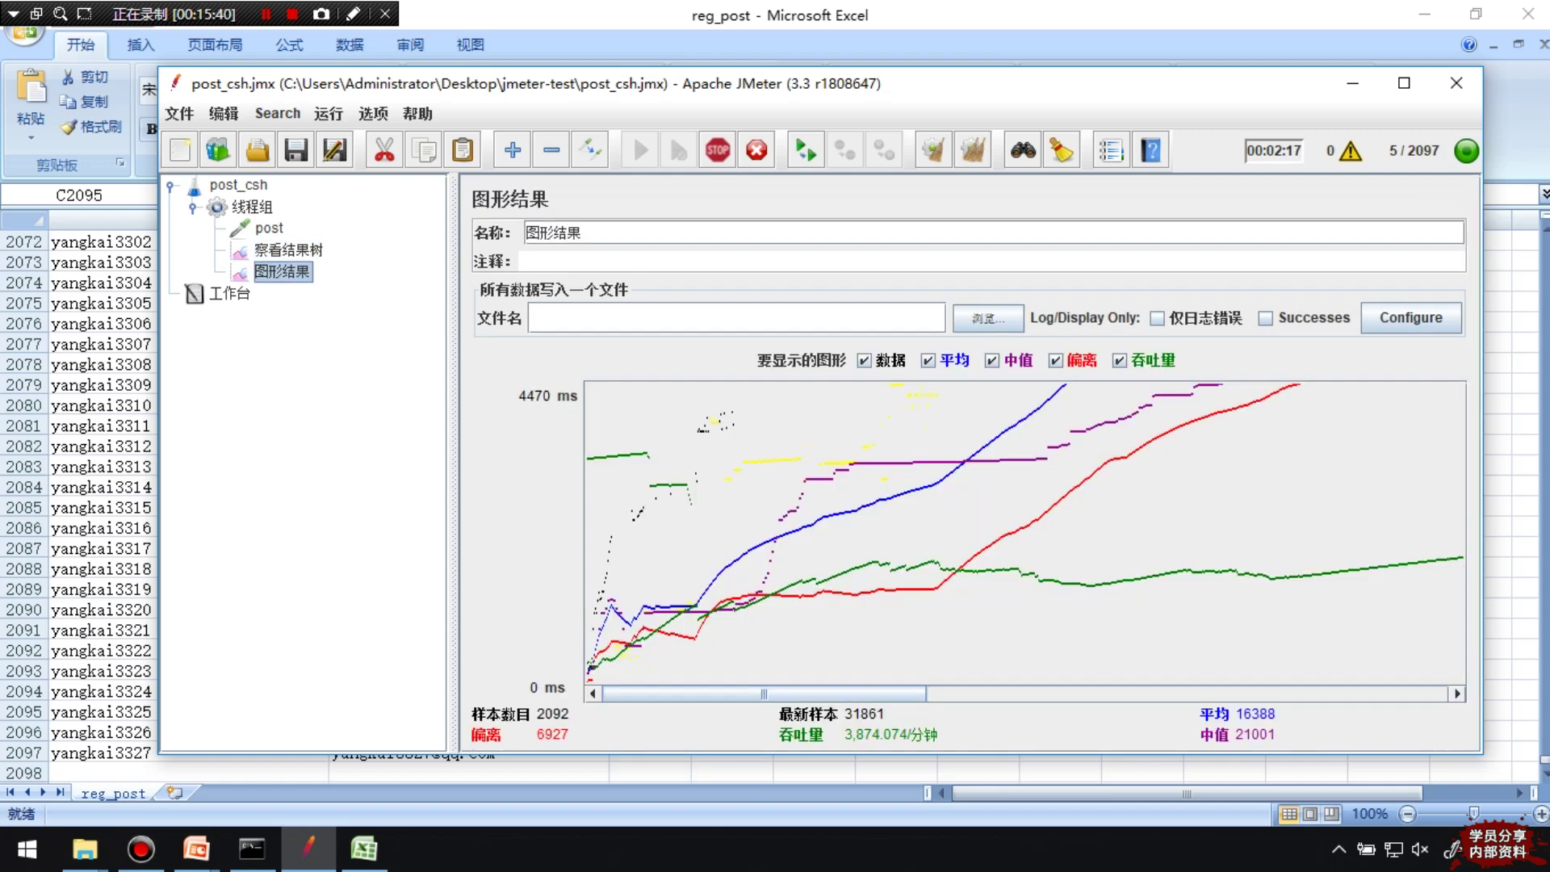